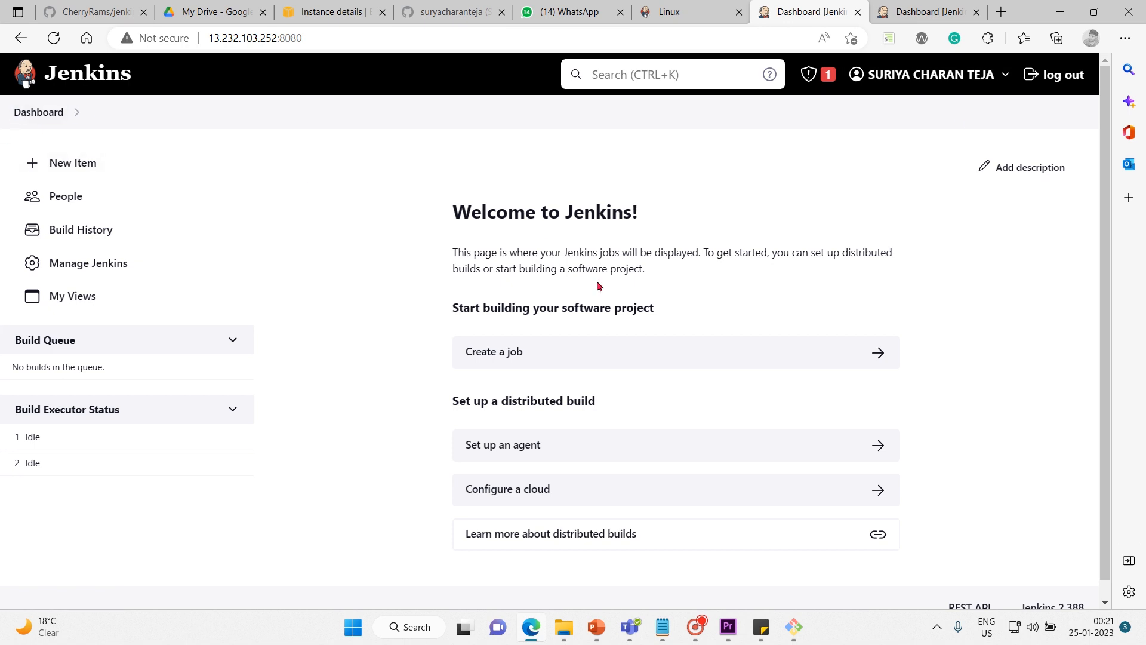
Add the description "I am tech freak" to the dashboard and save it.
left_click(1019, 169)
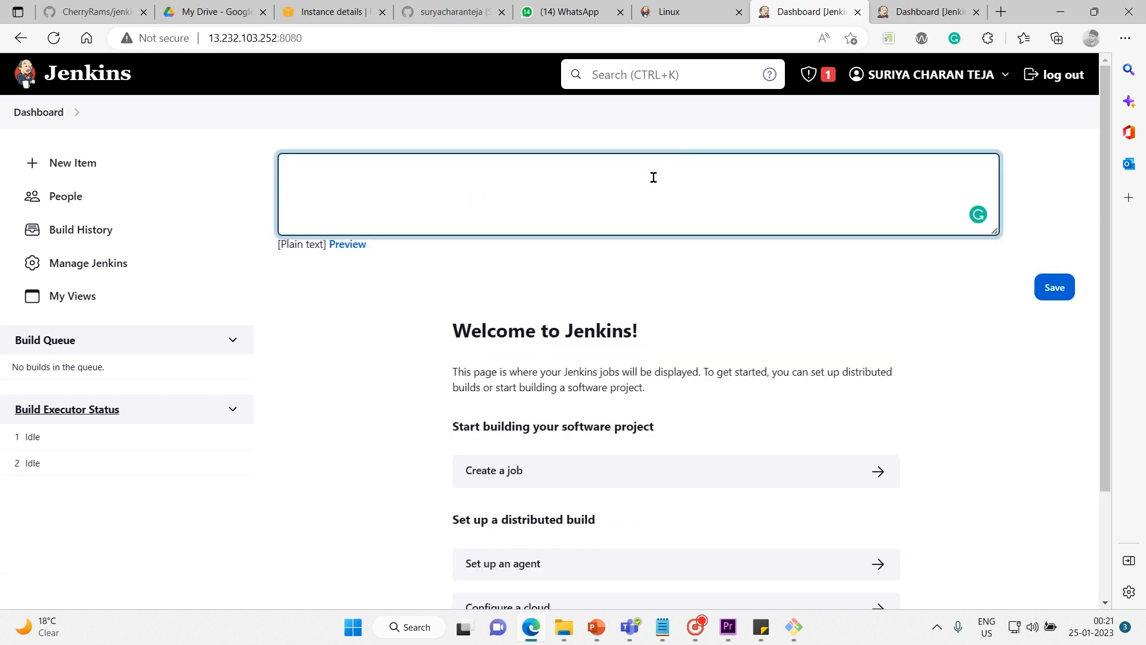
type("I am tech freak")
left_click(1053, 288)
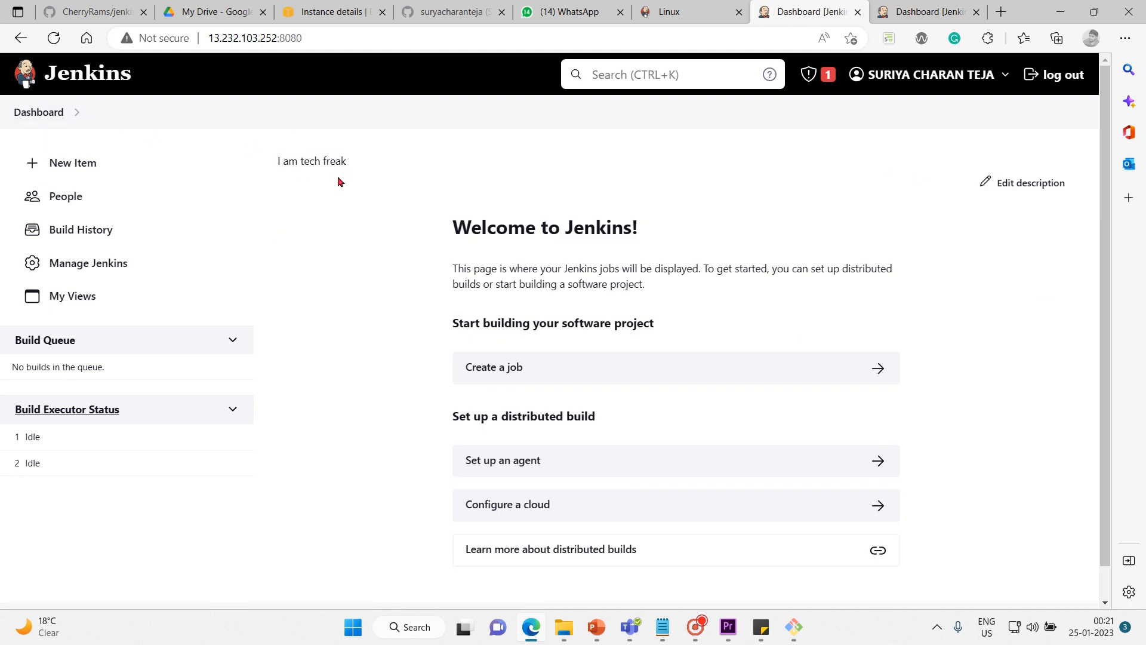
Correct the dashboard description to "I am a tech freak" and save it.
left_click(997, 182)
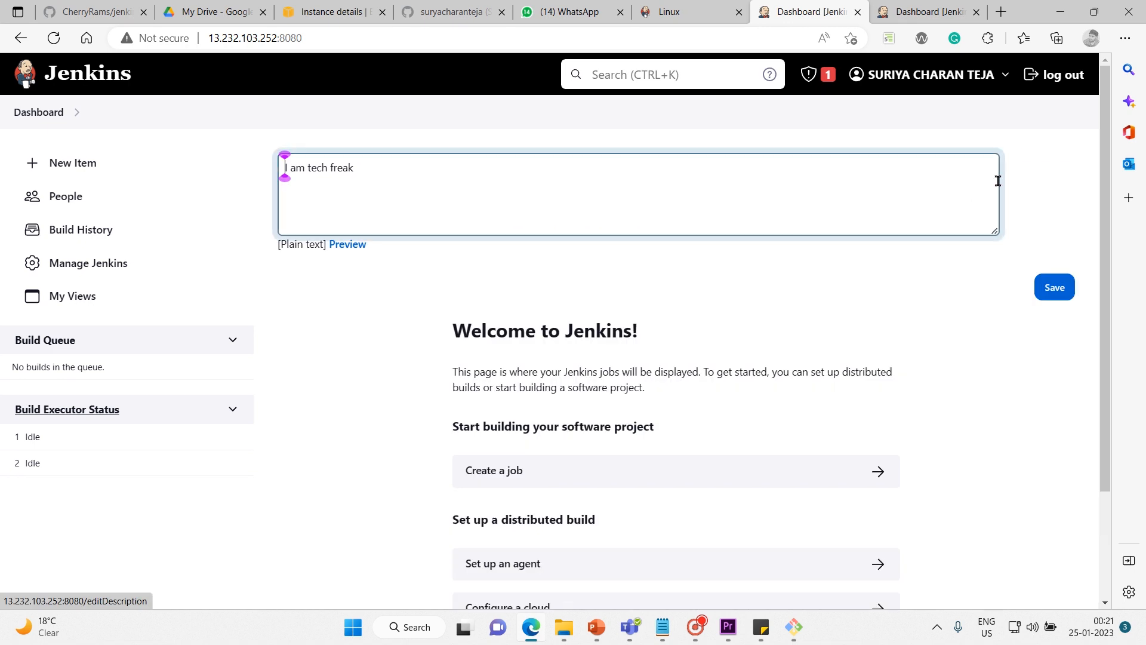
key("Right")
key("Right")
key("Right")
key("Right")
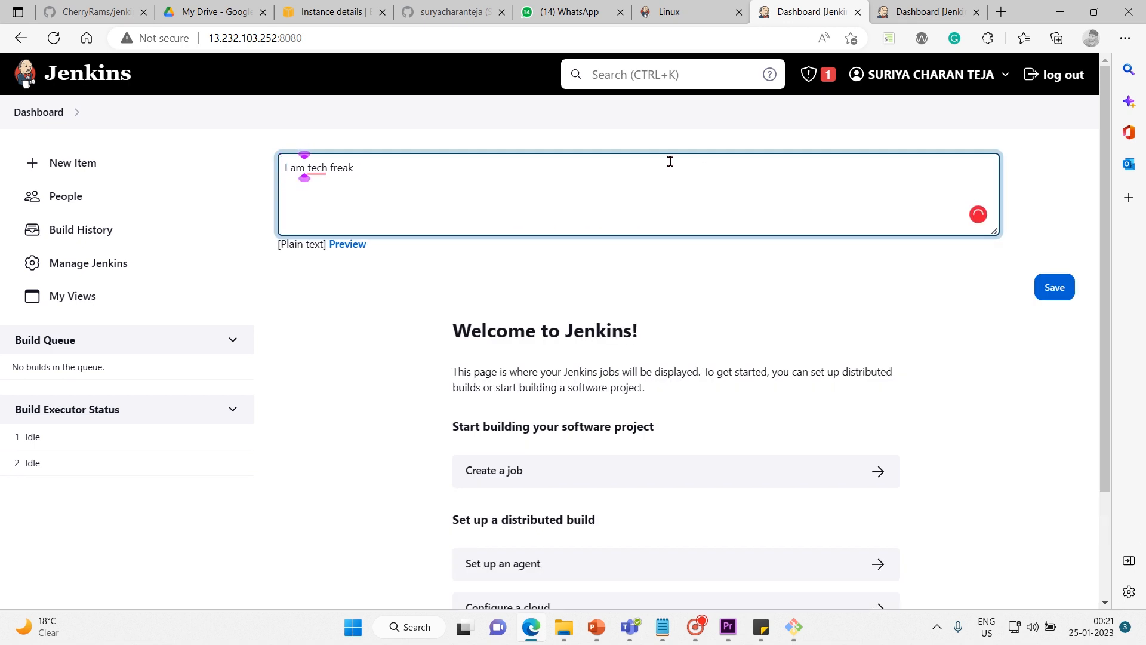
type("a")
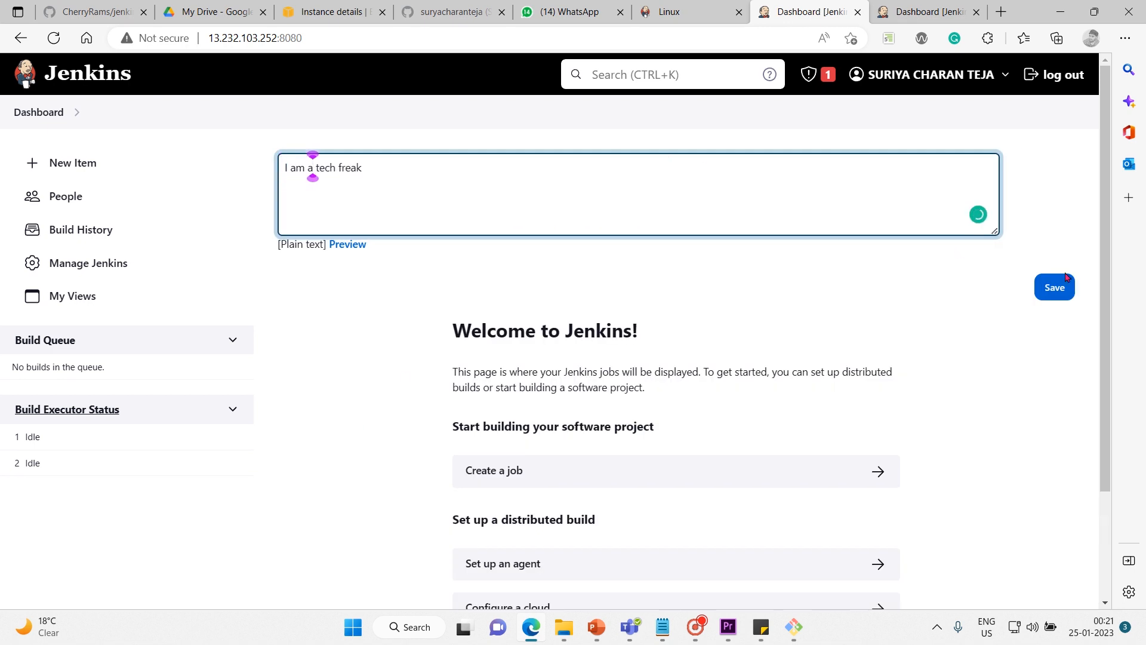
left_click(1055, 288)
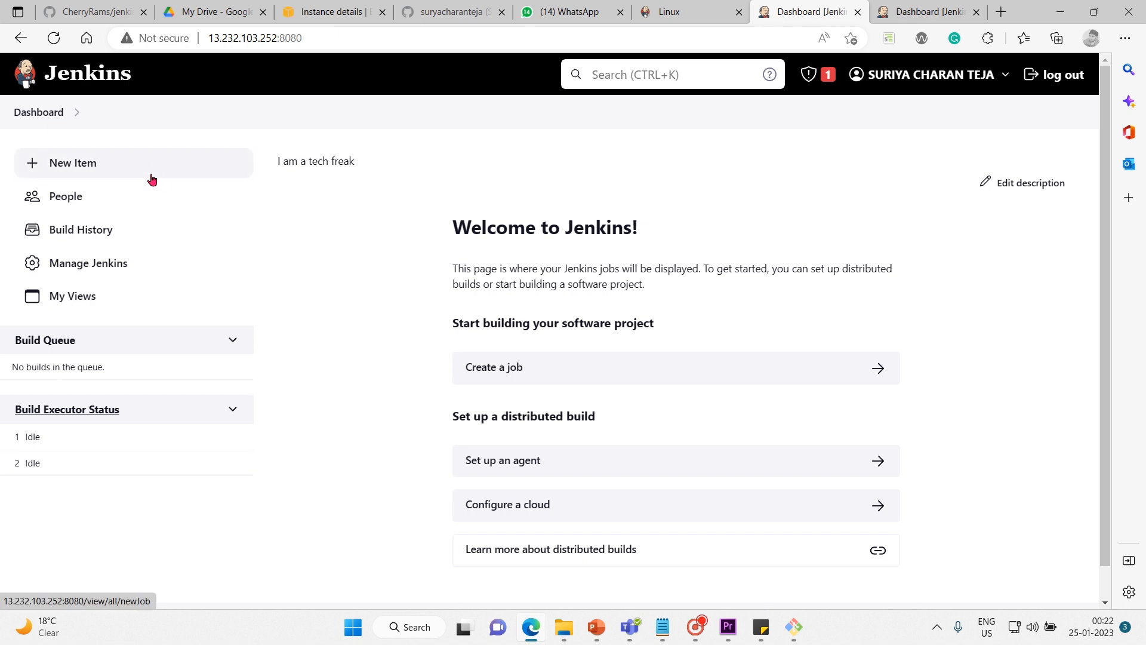
View the item creation page through both New Item and Create a job, returning to the dashboard each time.
left_click(95, 171)
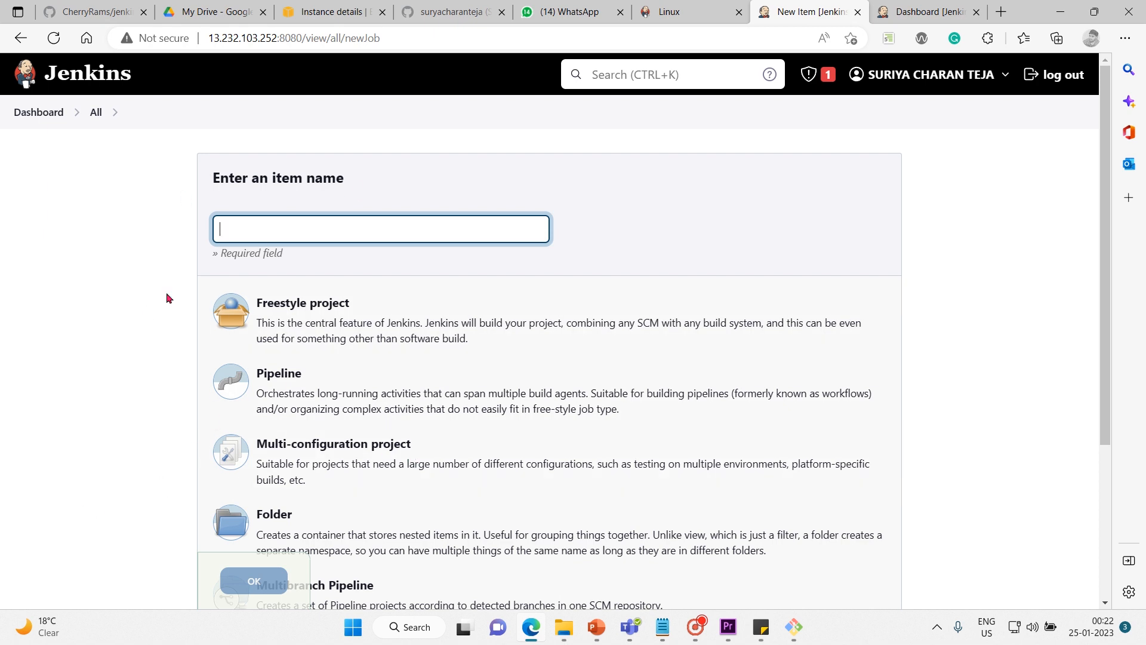
left_click(39, 112)
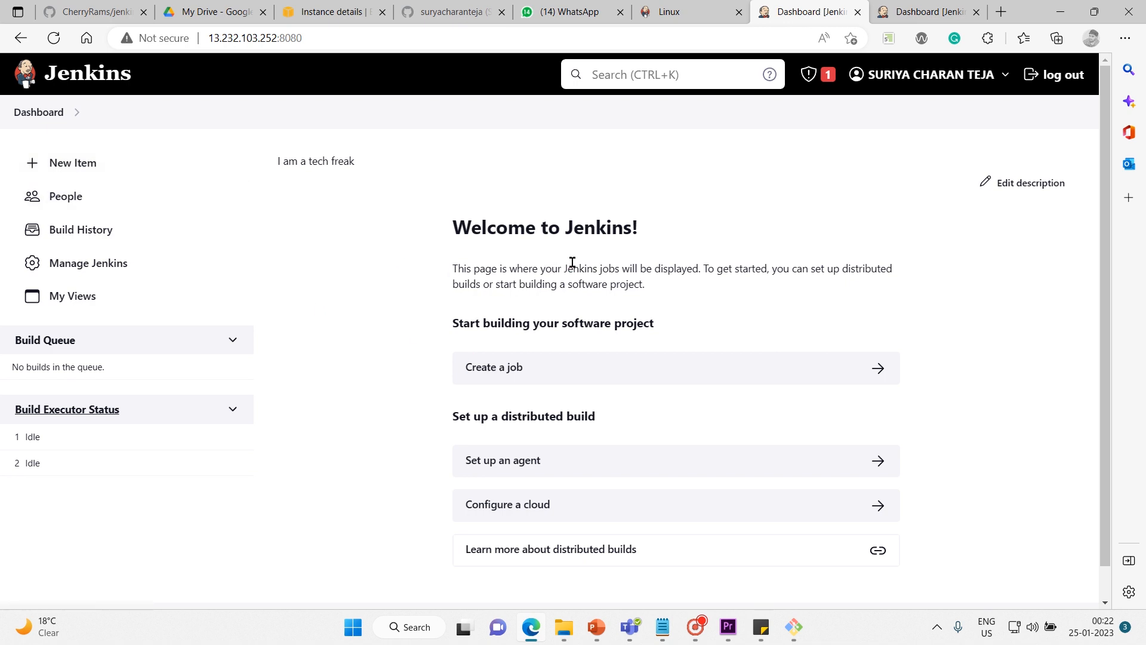
scroll(505, 250, "down", 1)
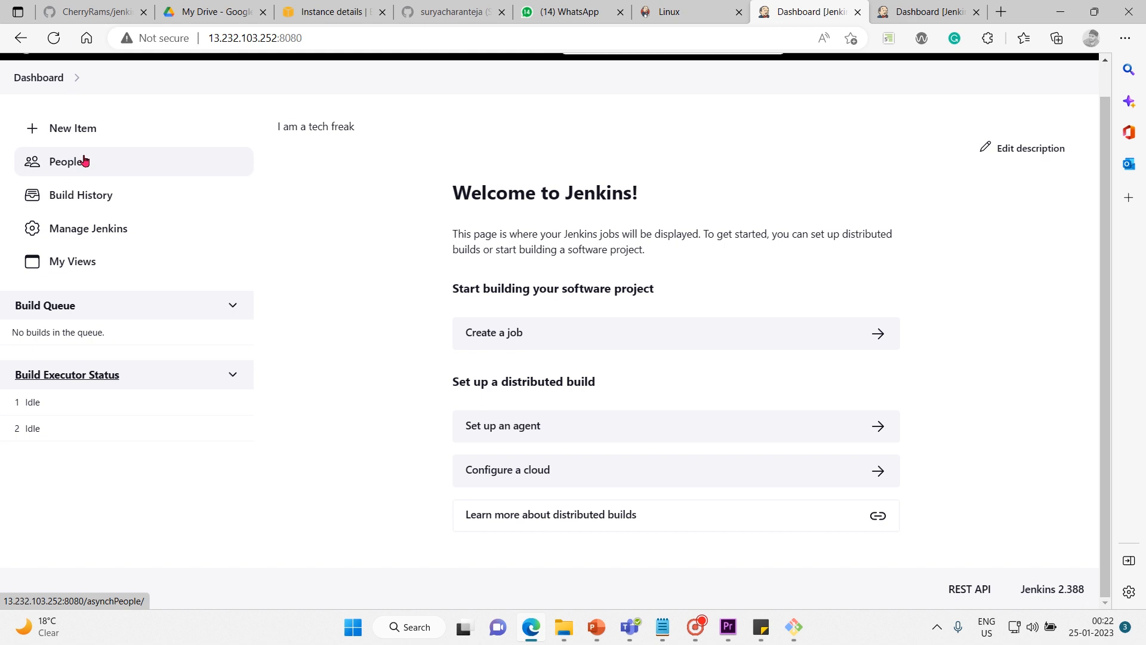
left_click(481, 332)
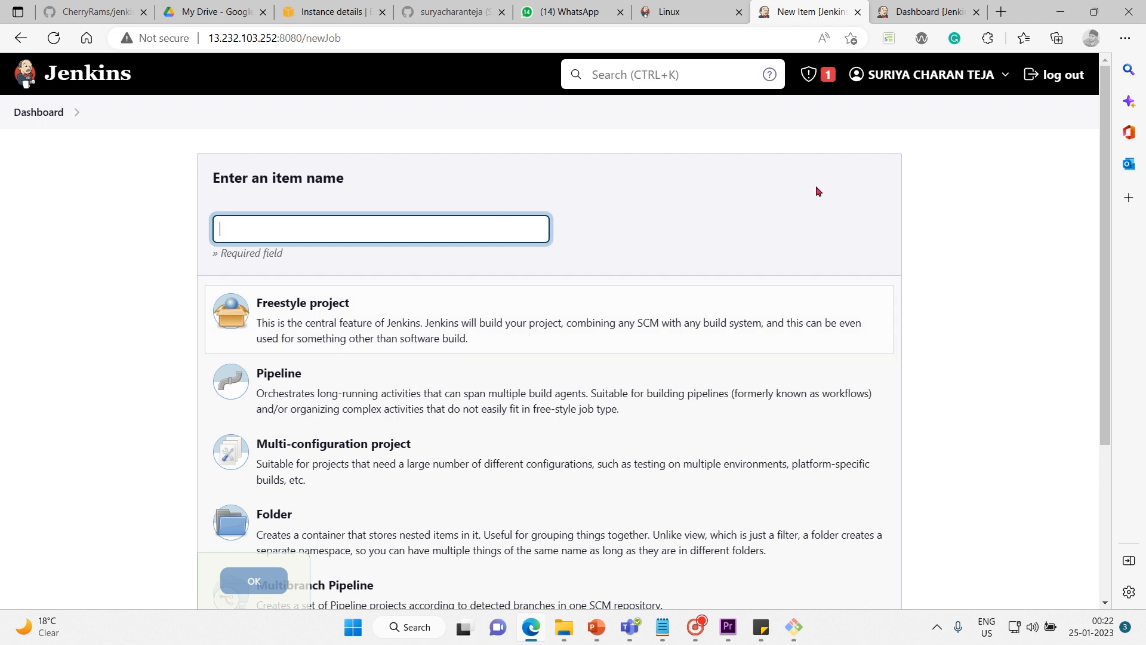
left_click(39, 113)
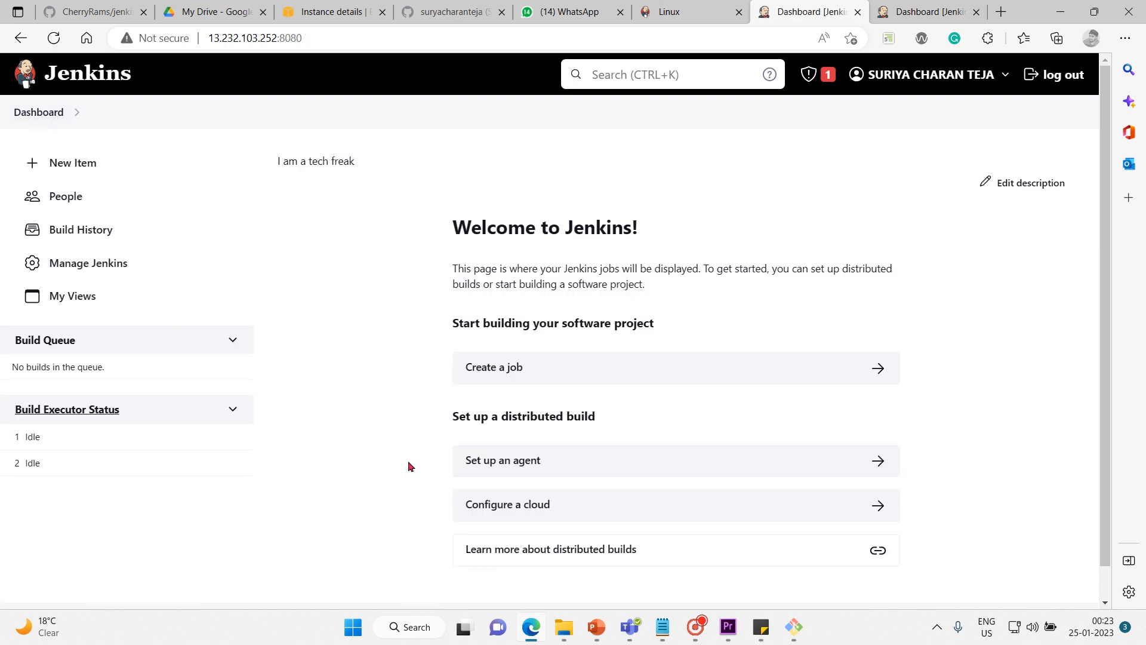
scroll(409, 462, "down", 1)
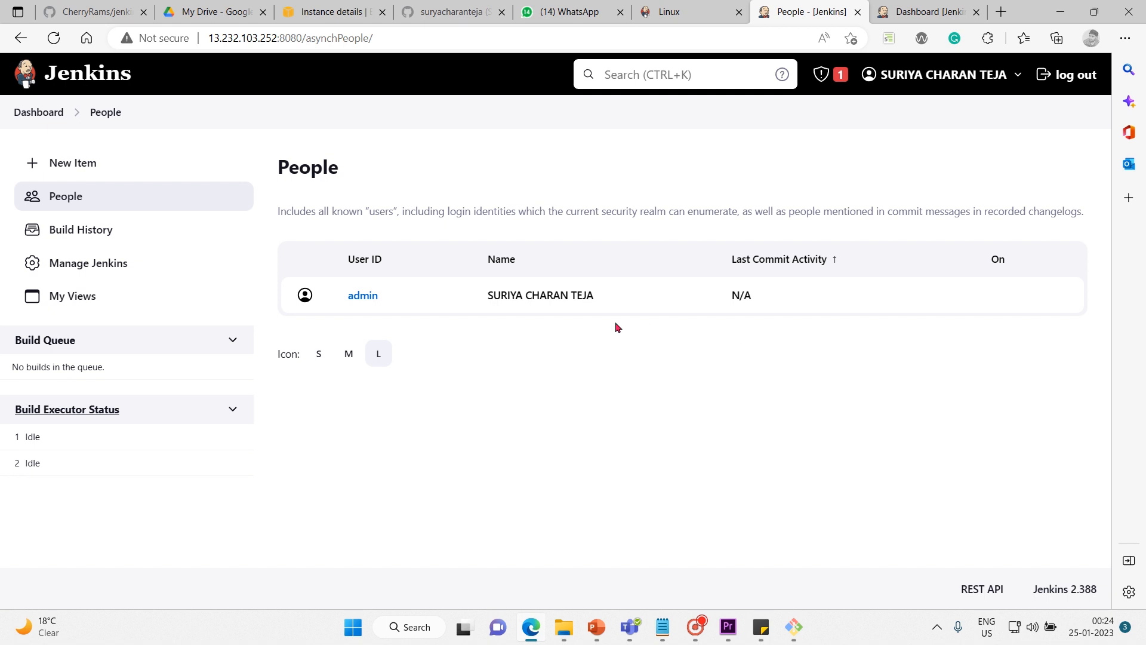
View the Build History and Manage Jenkins pages, ending on My Views.
left_click(63, 239)
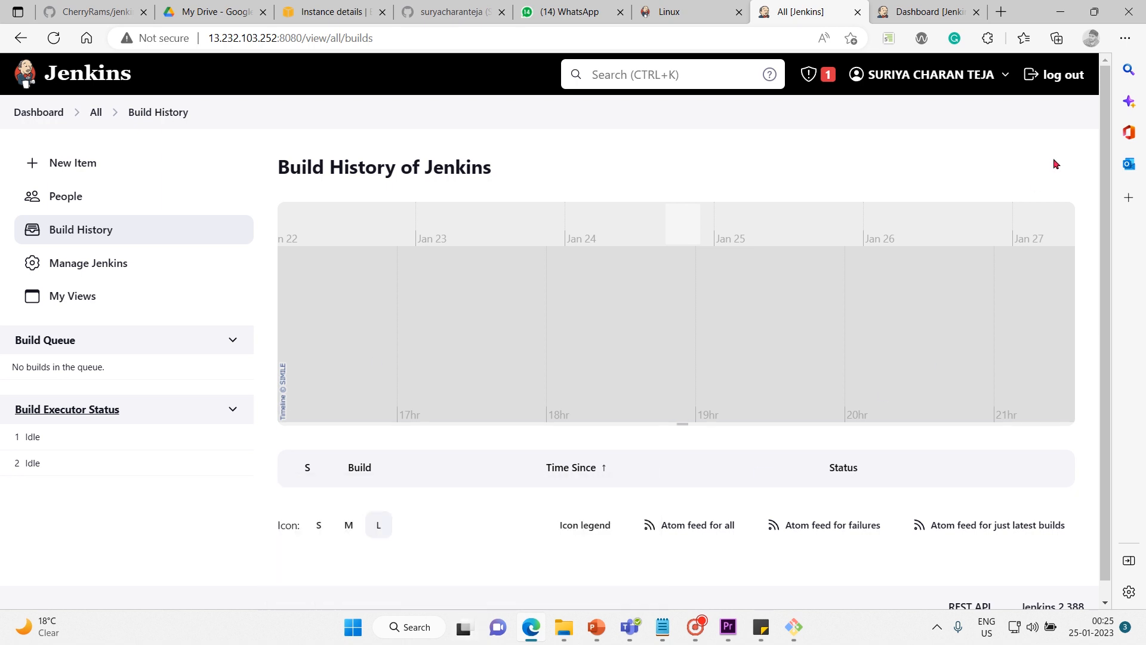
scroll(1104, 299, "down", 1)
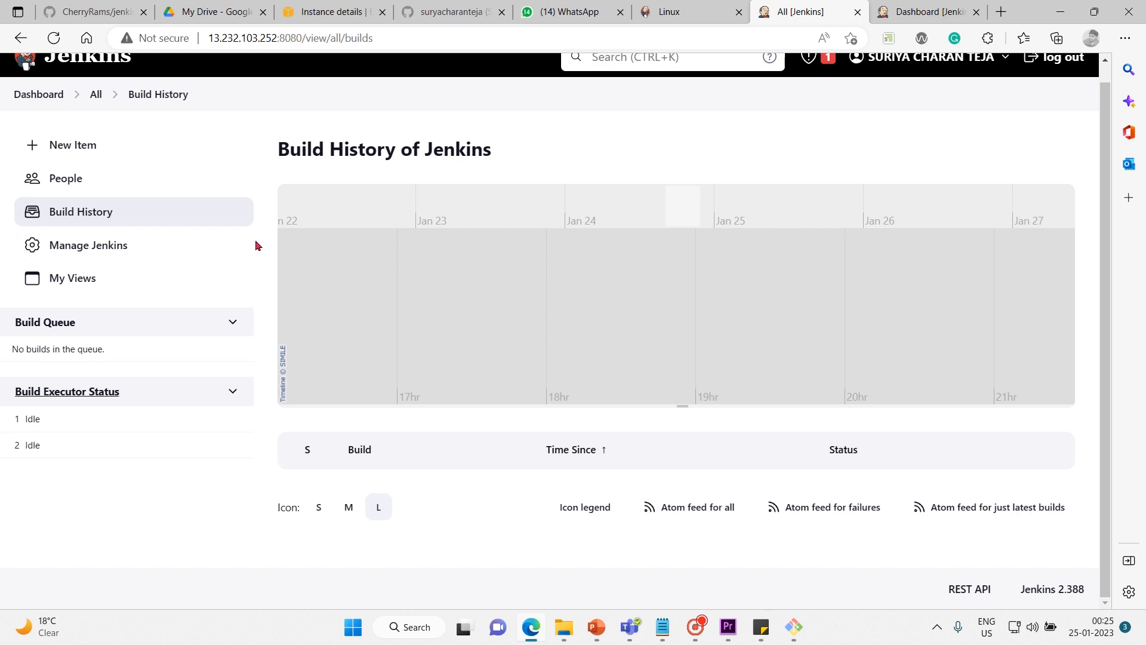
left_click(108, 258)
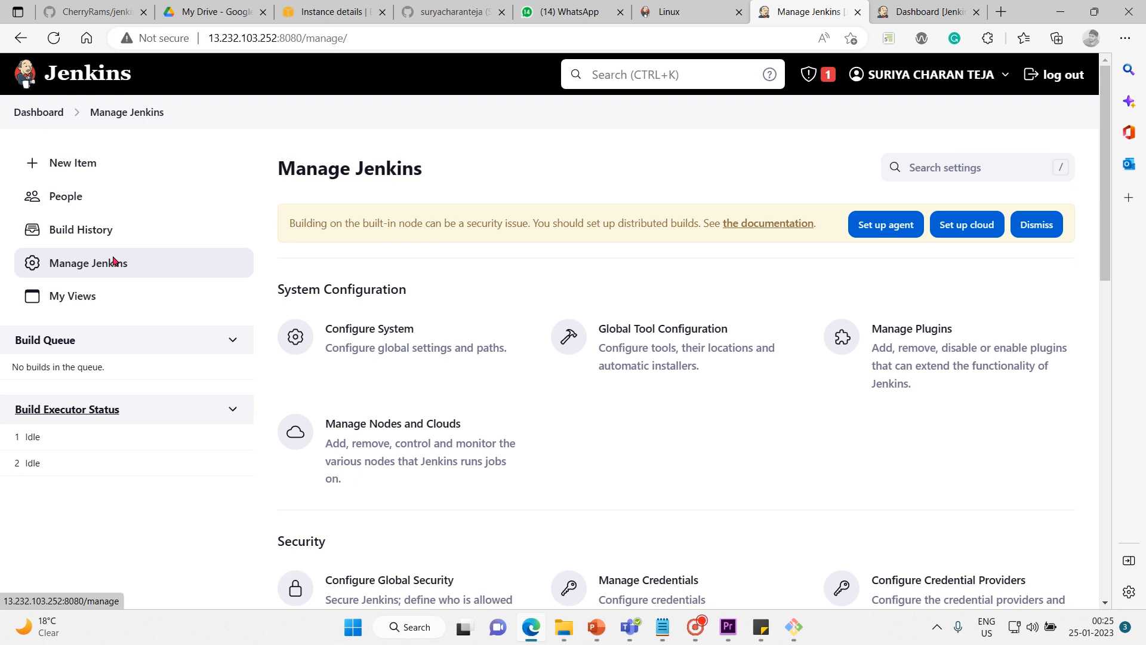
left_click(83, 290)
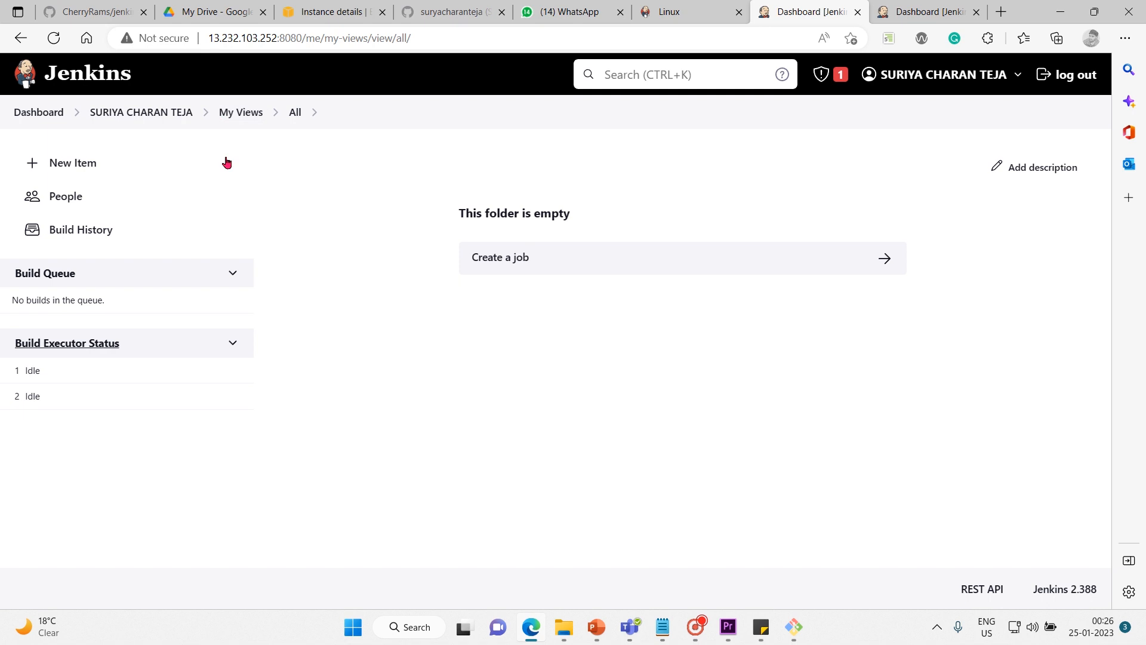
Revisit the People, Build History and My Views pages, and return to the dashboard.
left_click(83, 197)
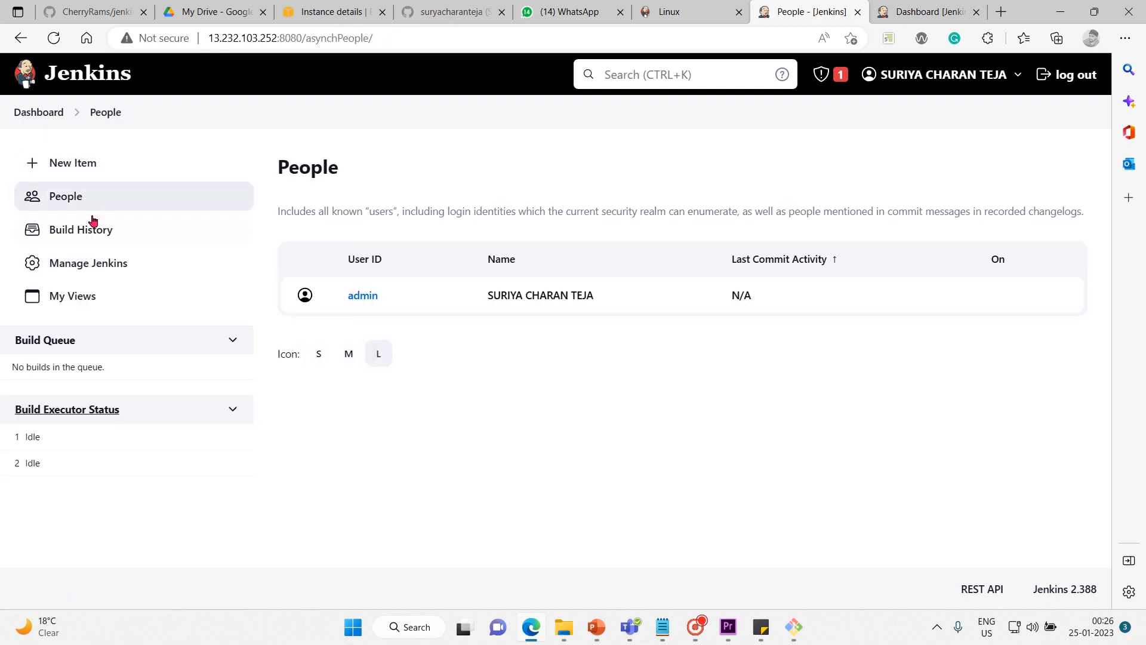
left_click(93, 223)
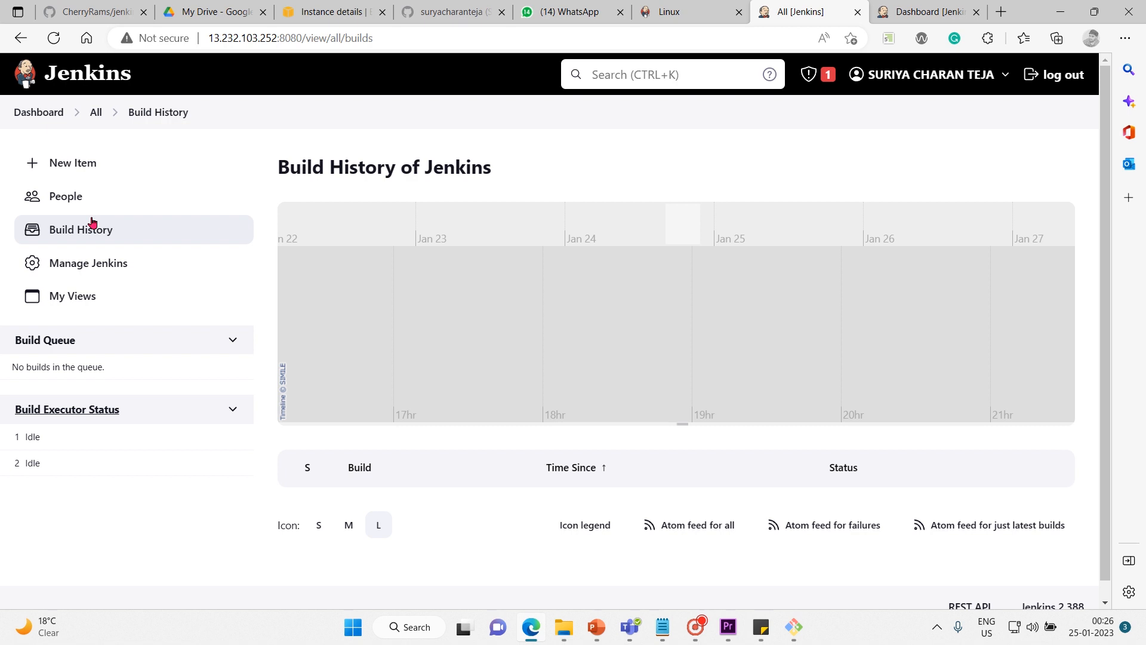
left_click(70, 309)
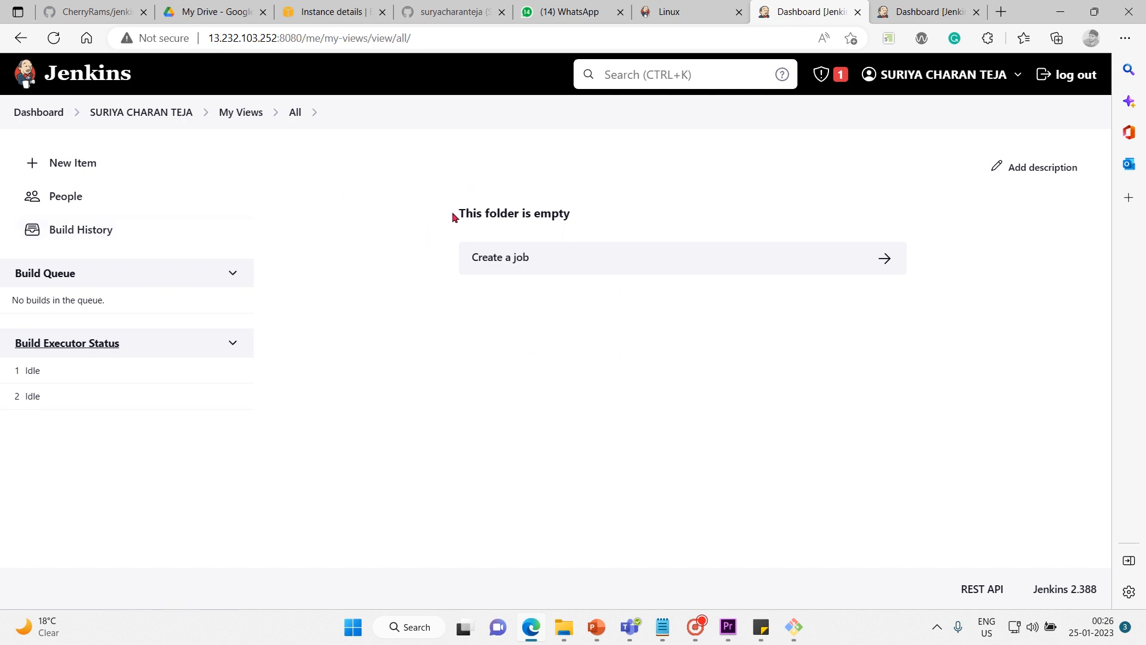
left_click_drag(454, 215, 568, 223)
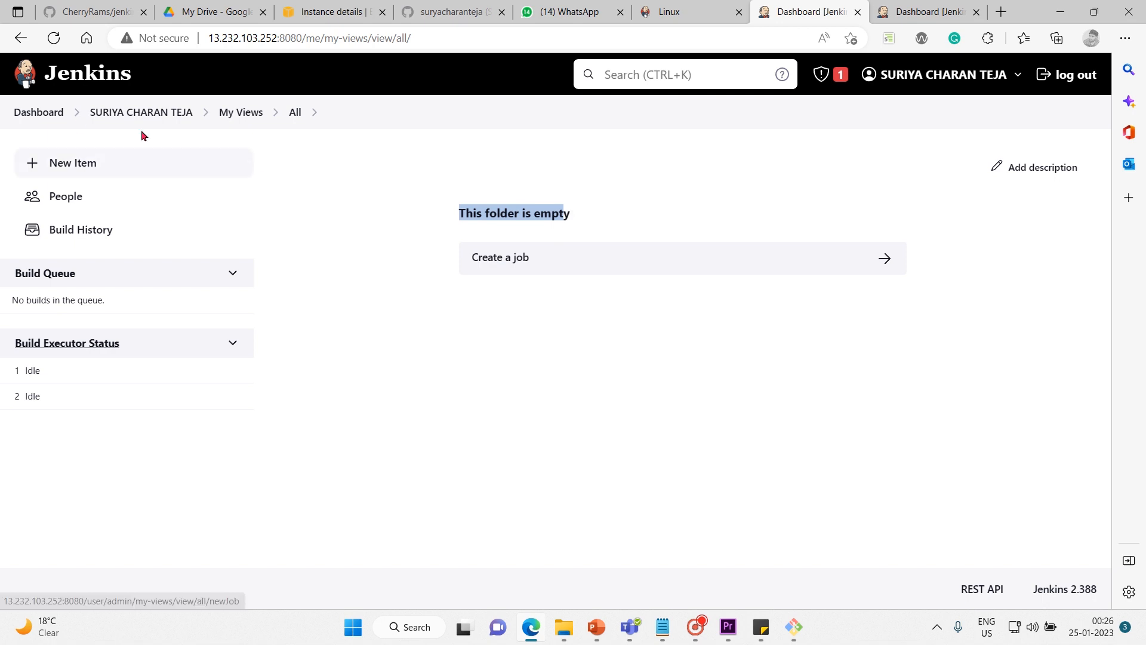
left_click(39, 112)
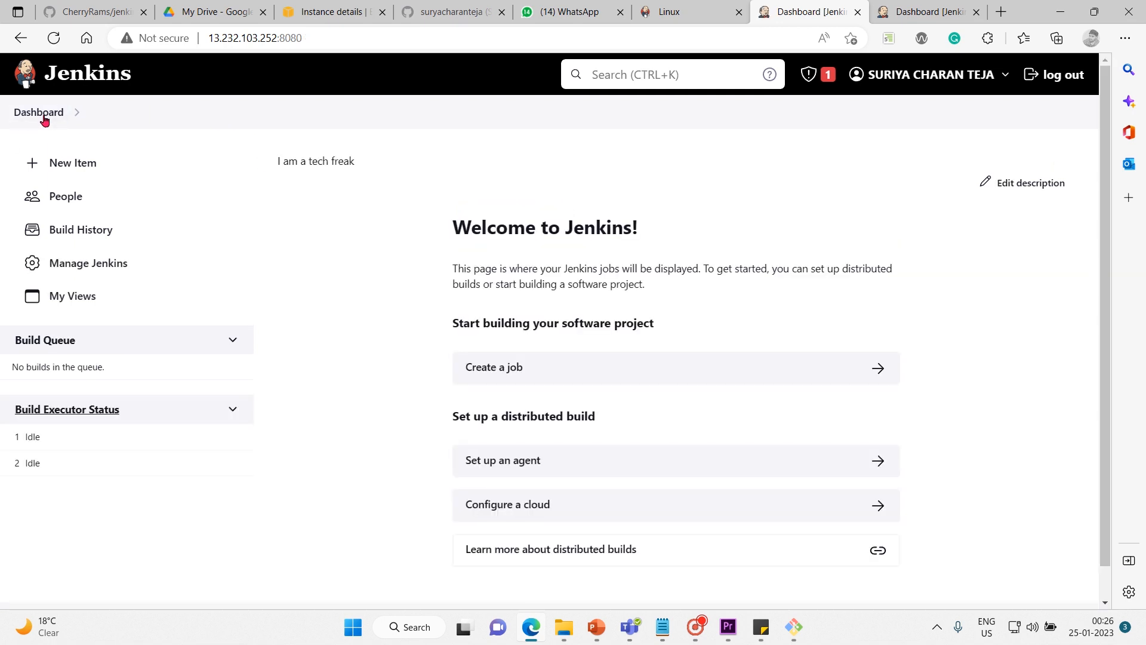
Collapse and re-expand the Build Queue section, and look over the Build Executor Status.
left_click(235, 344)
left_click(234, 343)
scroll(143, 109, "down", 1)
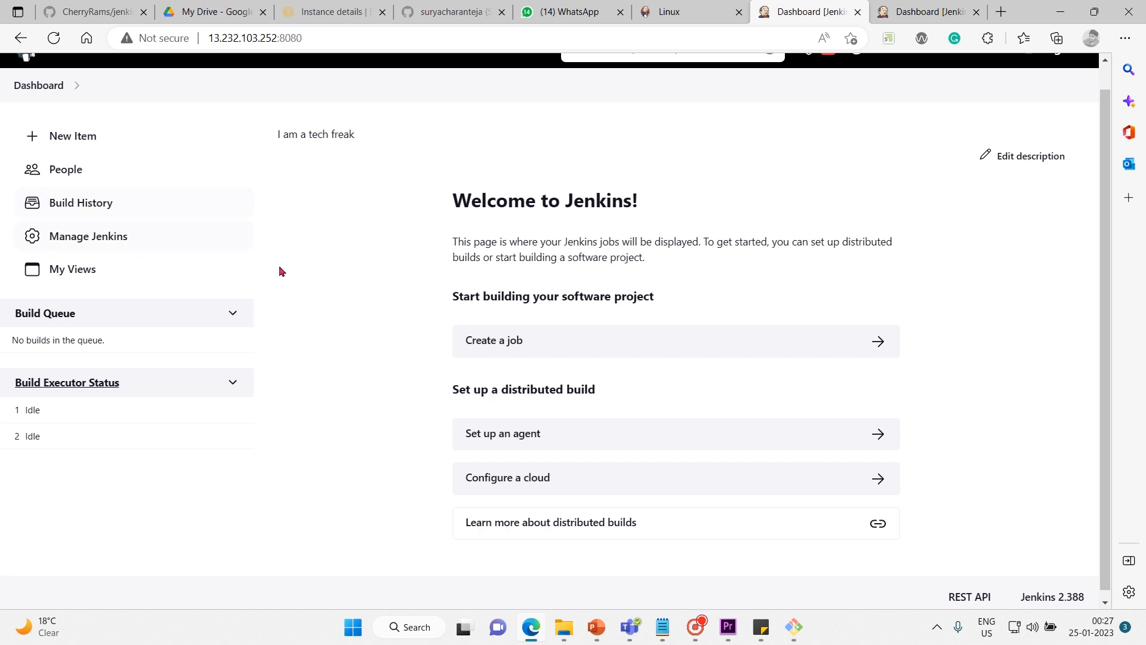
Open the Manage Jenkins page and review its System Configuration section.
left_click(90, 237)
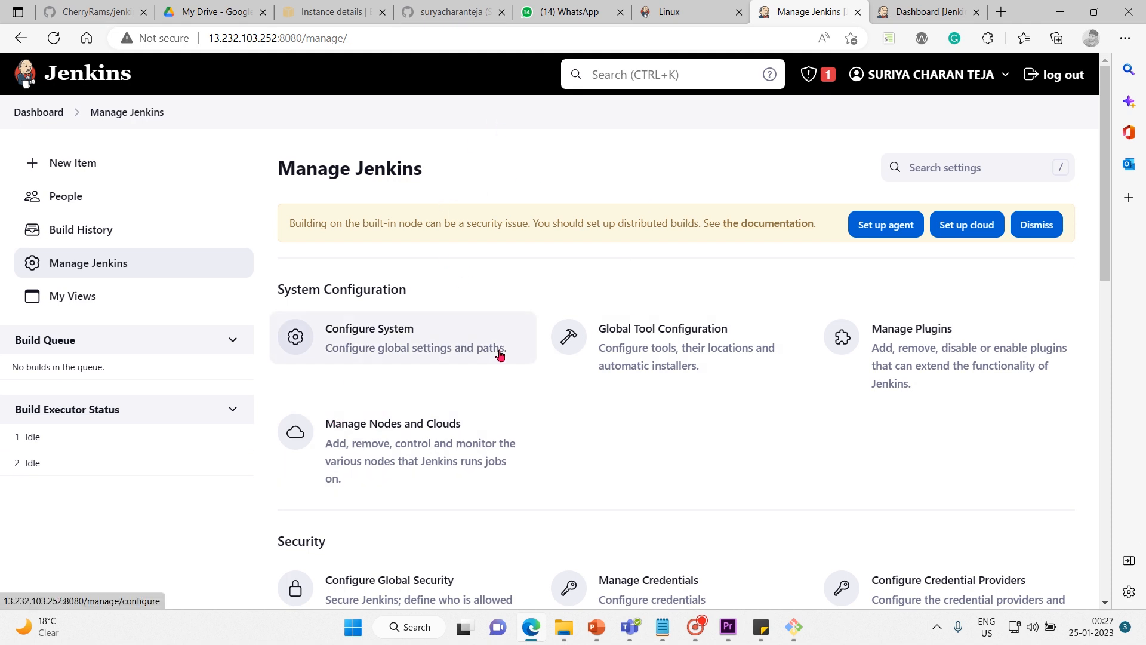
scroll(500, 354, "down", 1)
scroll(499, 352, "up", 1)
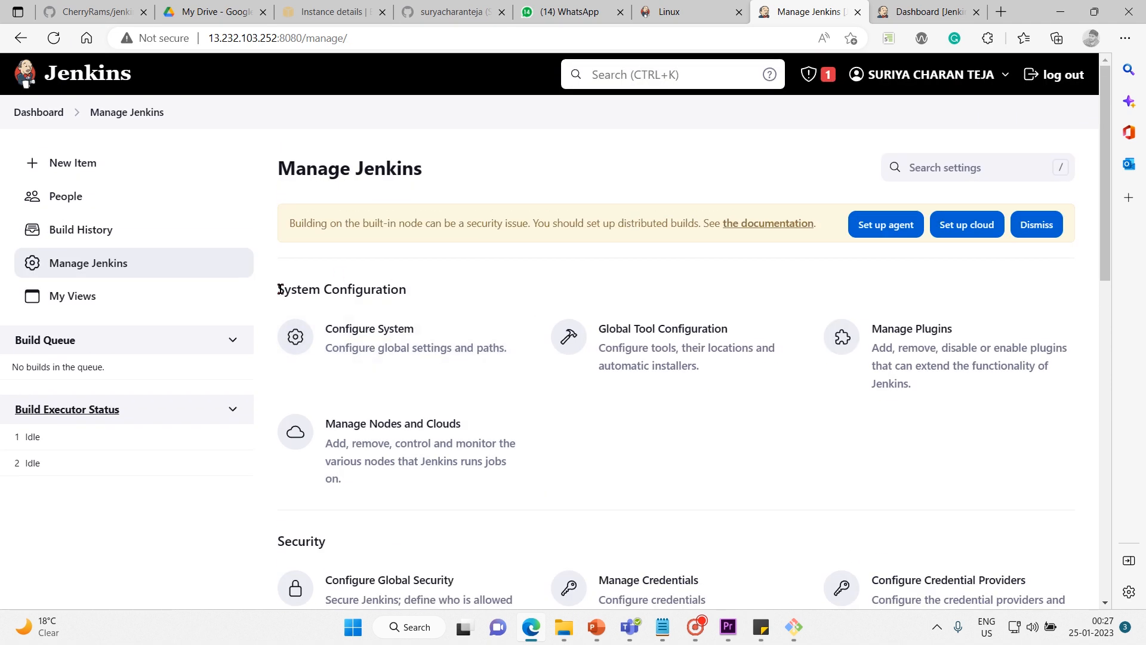
left_click_drag(283, 290, 434, 285)
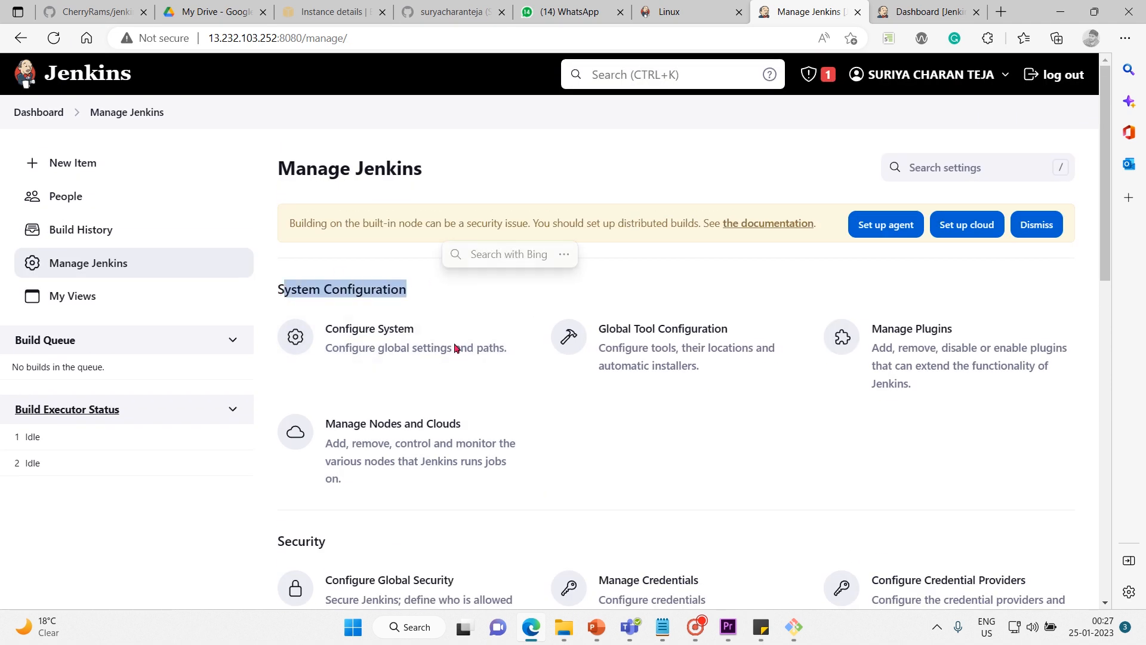
left_click(598, 444)
scroll(598, 445, "down", 4)
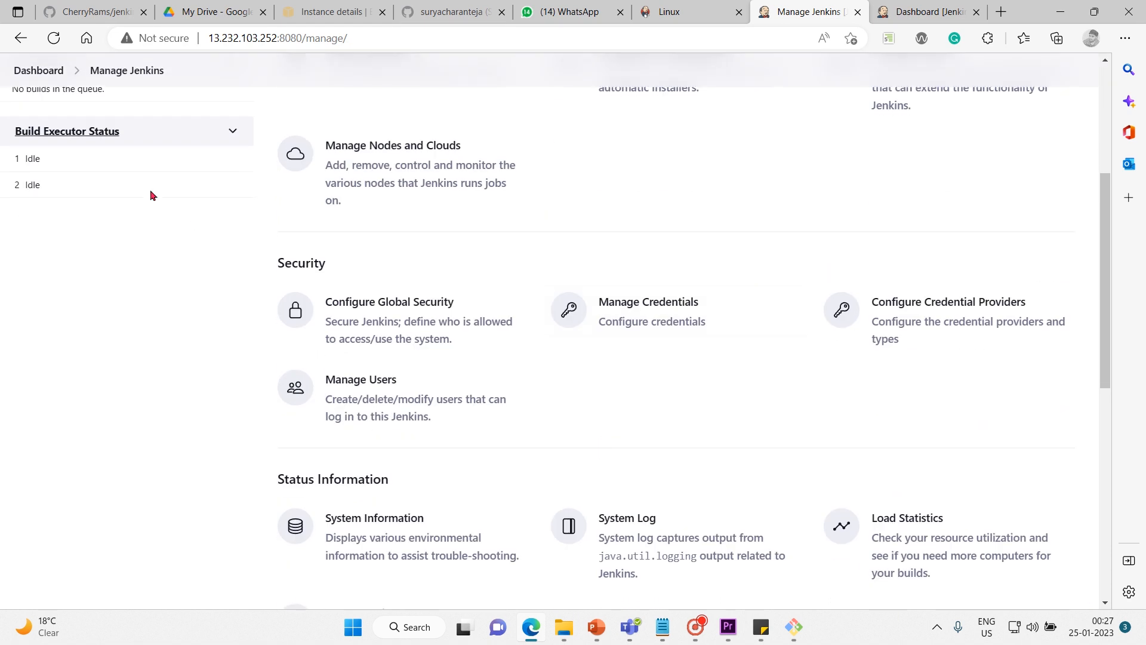
Review the Security and Status Information sections of the Manage Jenkins page.
left_click_drag(277, 263, 361, 280)
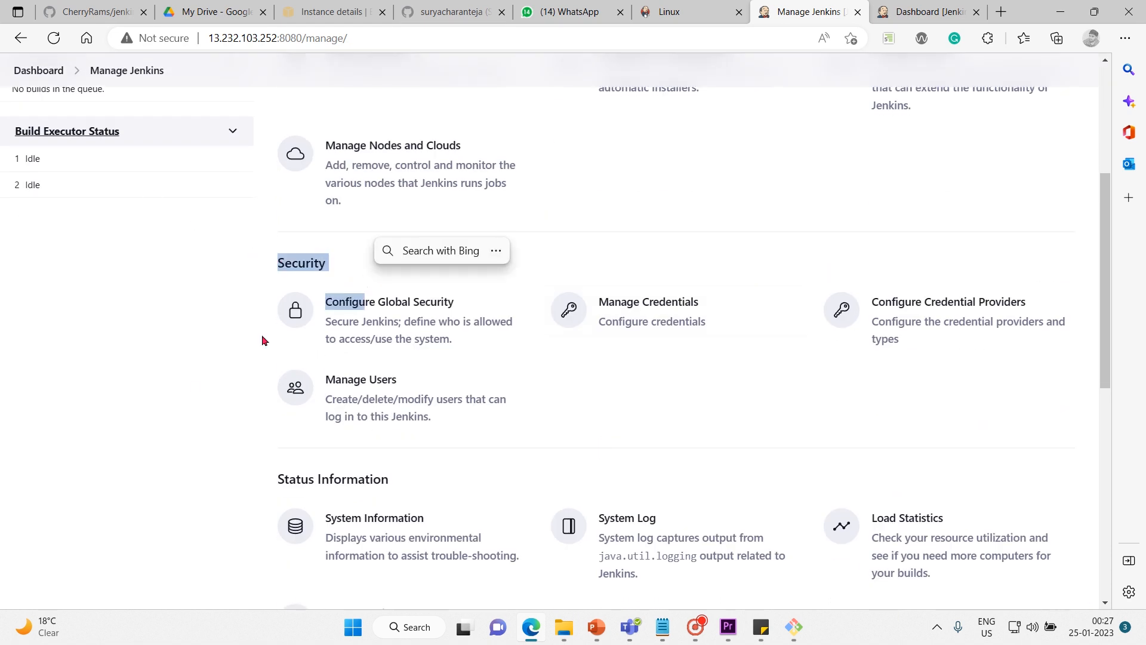
left_click(191, 387)
scroll(191, 387, "down", 3)
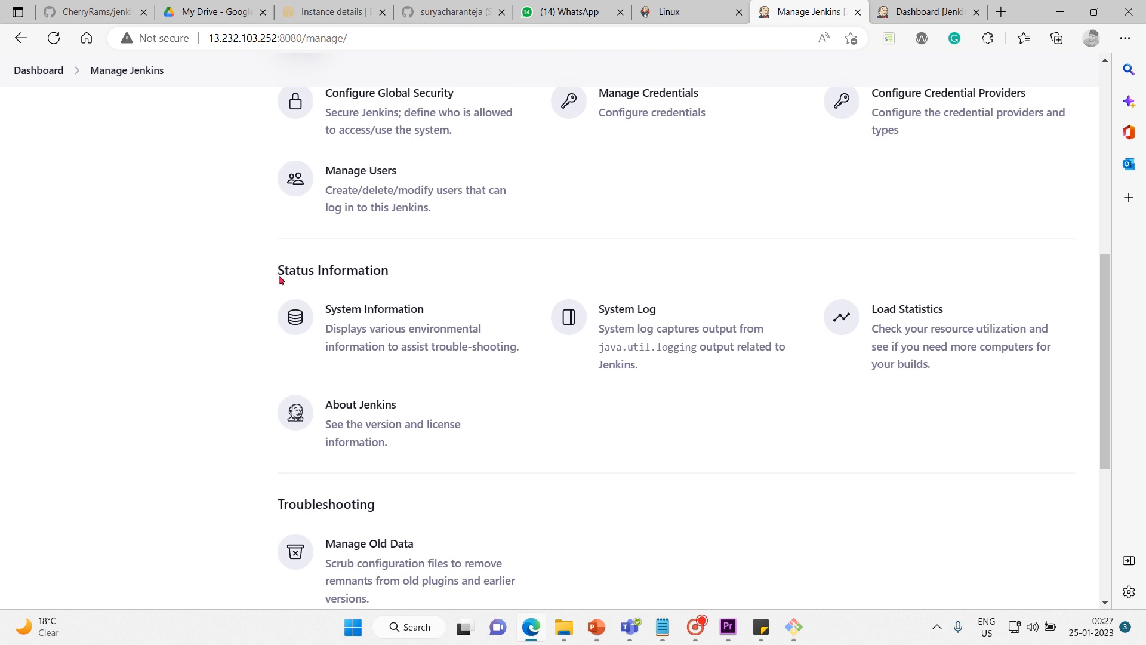
left_click_drag(271, 266, 407, 251)
left_click(227, 317)
scroll(227, 317, "down", 3)
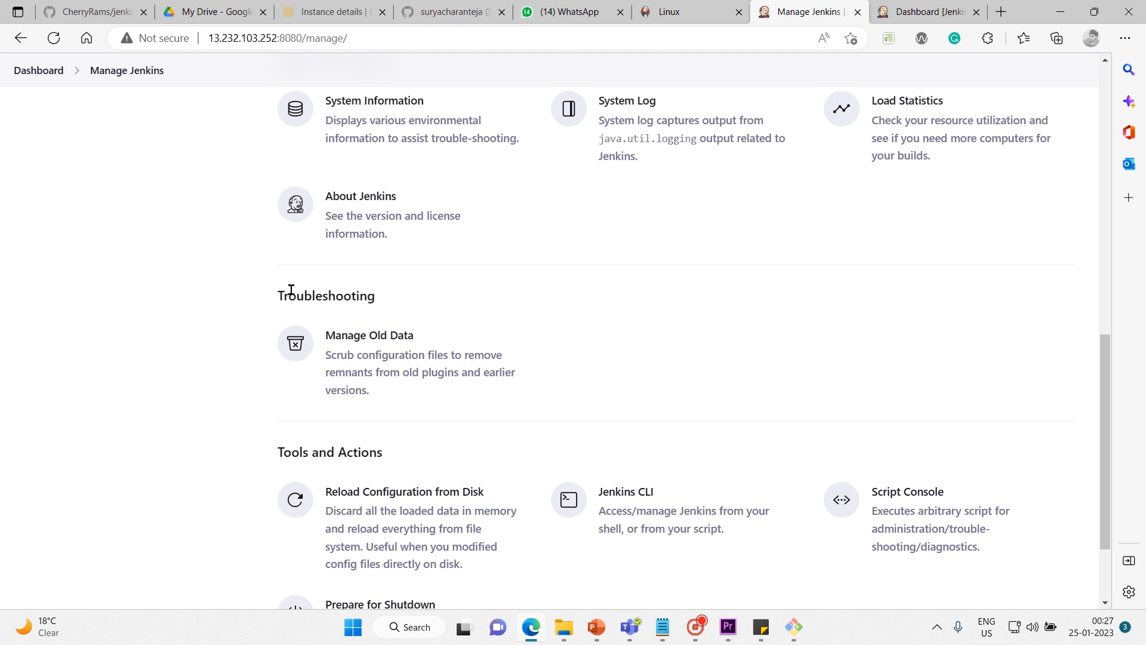
Review the Troubleshooting and Tools and Actions sections of the Manage Jenkins page.
left_click_drag(289, 294, 362, 287)
scroll(242, 421, "down", 2)
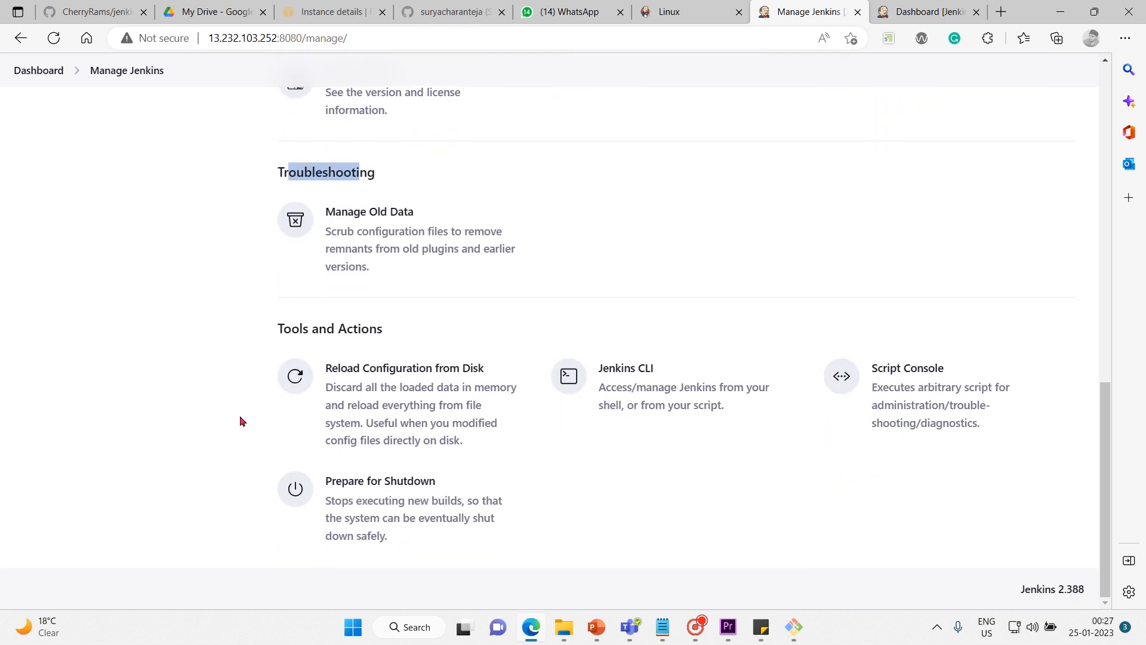
left_click_drag(278, 327, 907, 505)
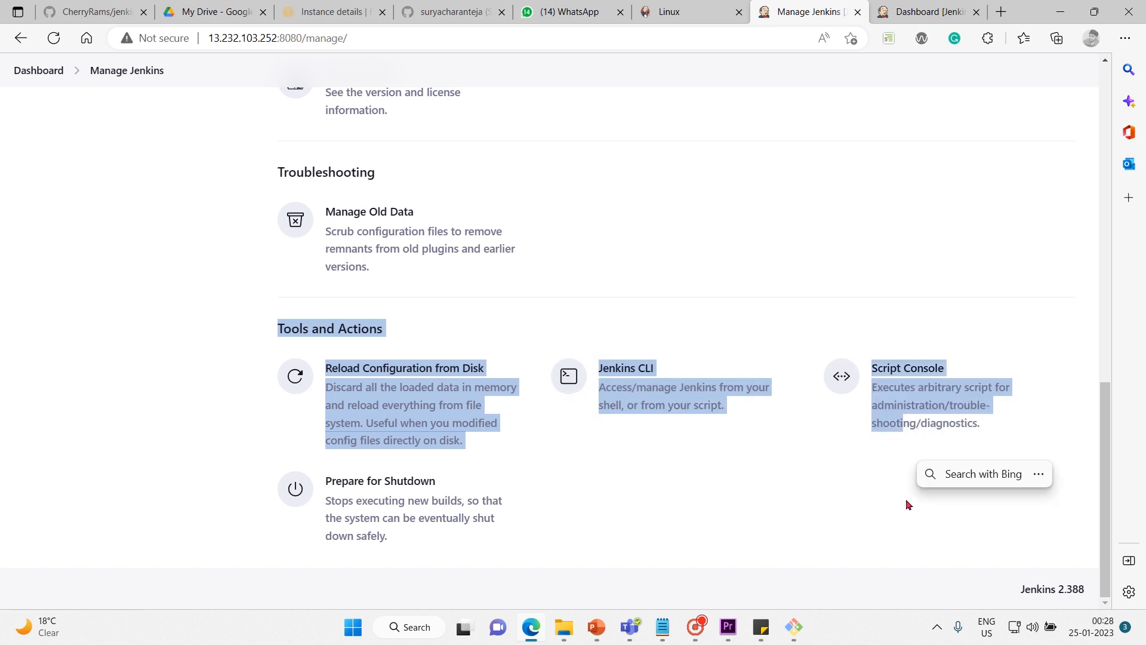
scroll(795, 493, "up", 1)
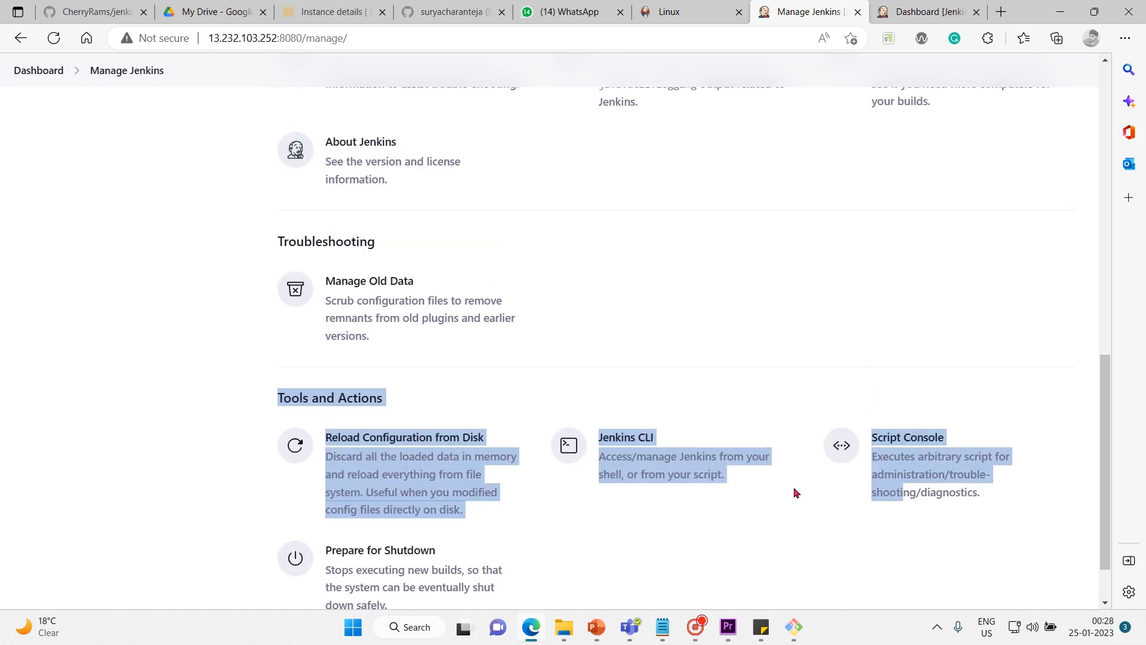
scroll(796, 493, "down", 1)
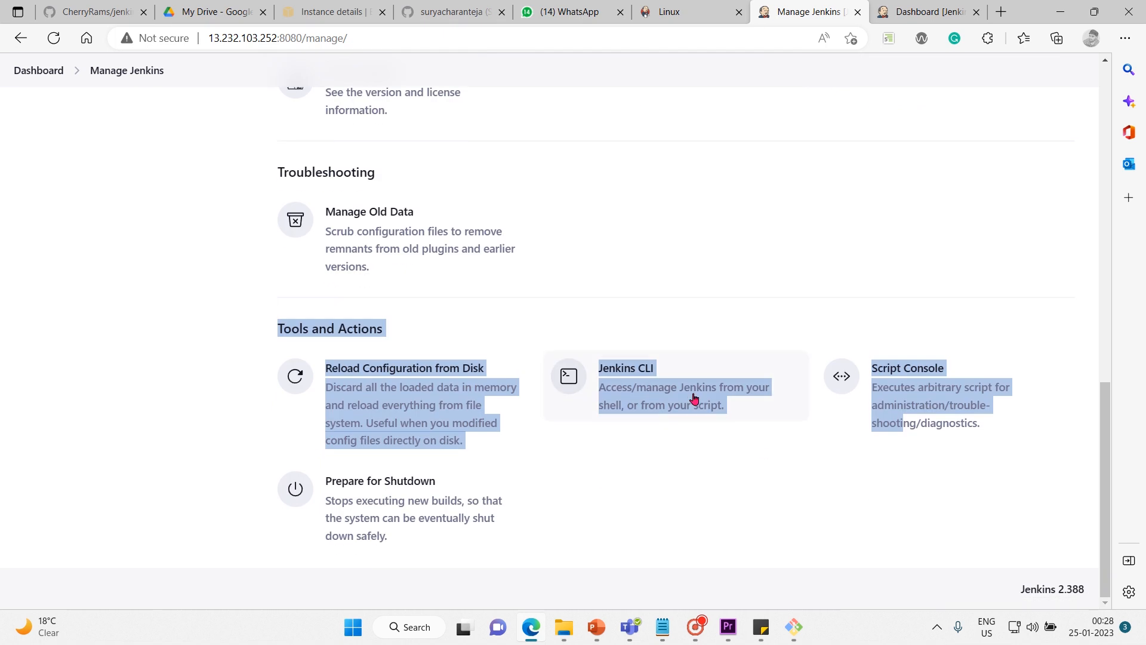
Open the Jenkins CLI page in a new tab, examine its java -jar launch command, and close that tab.
right_click(645, 378)
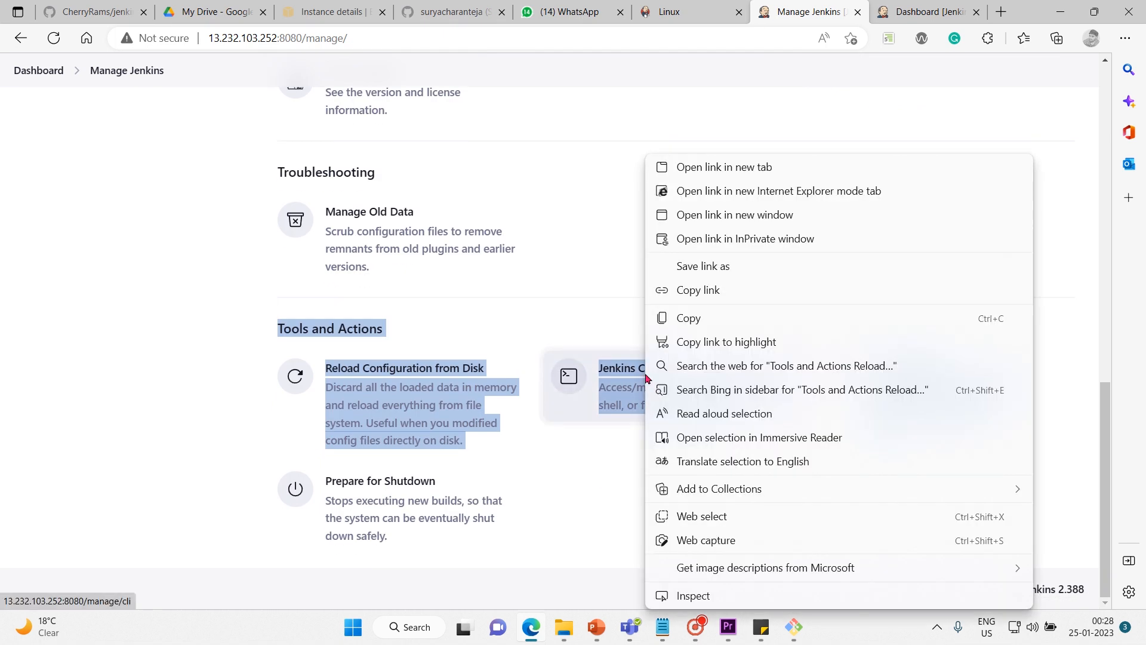
left_click(743, 162)
left_click(815, 12)
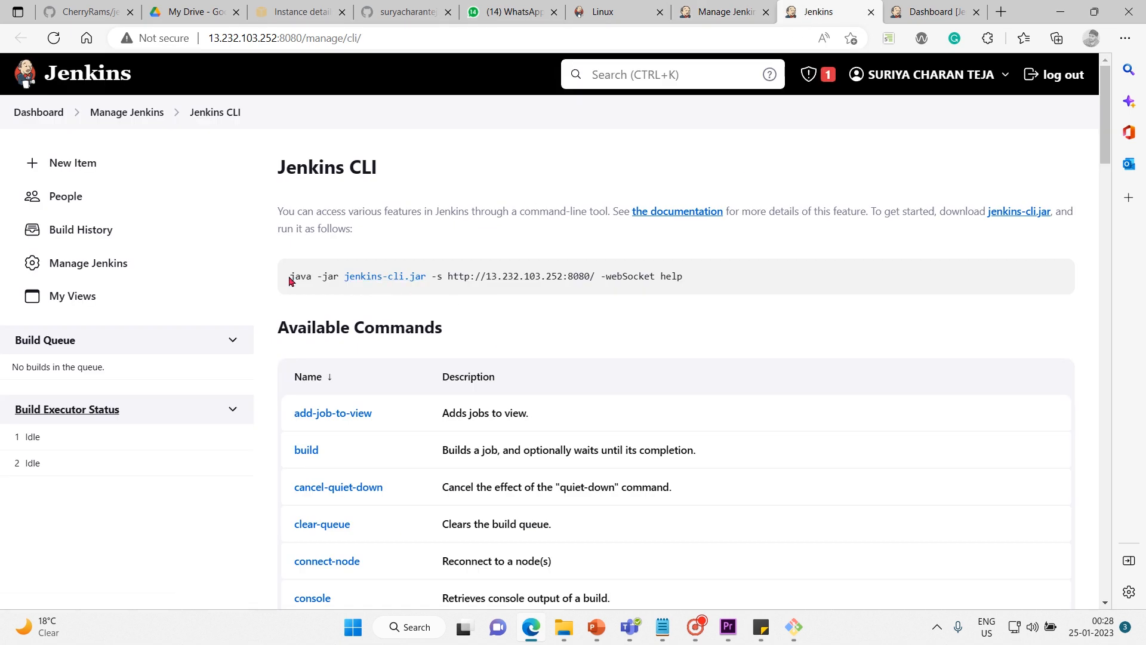
left_click_drag(287, 279, 760, 274)
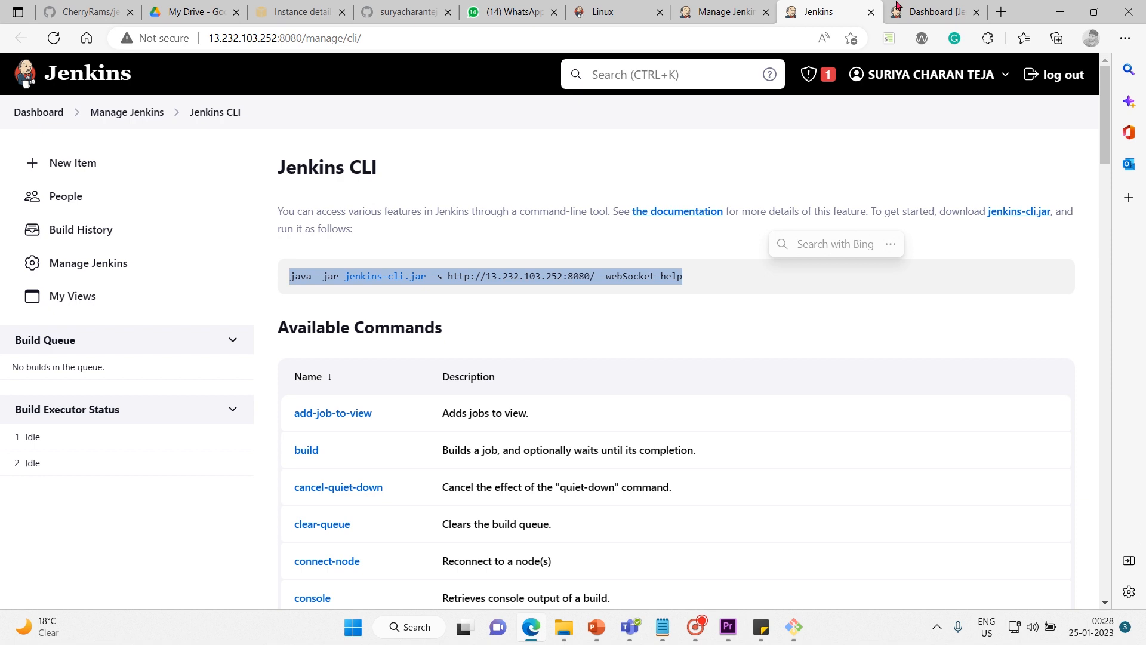
left_click(871, 12)
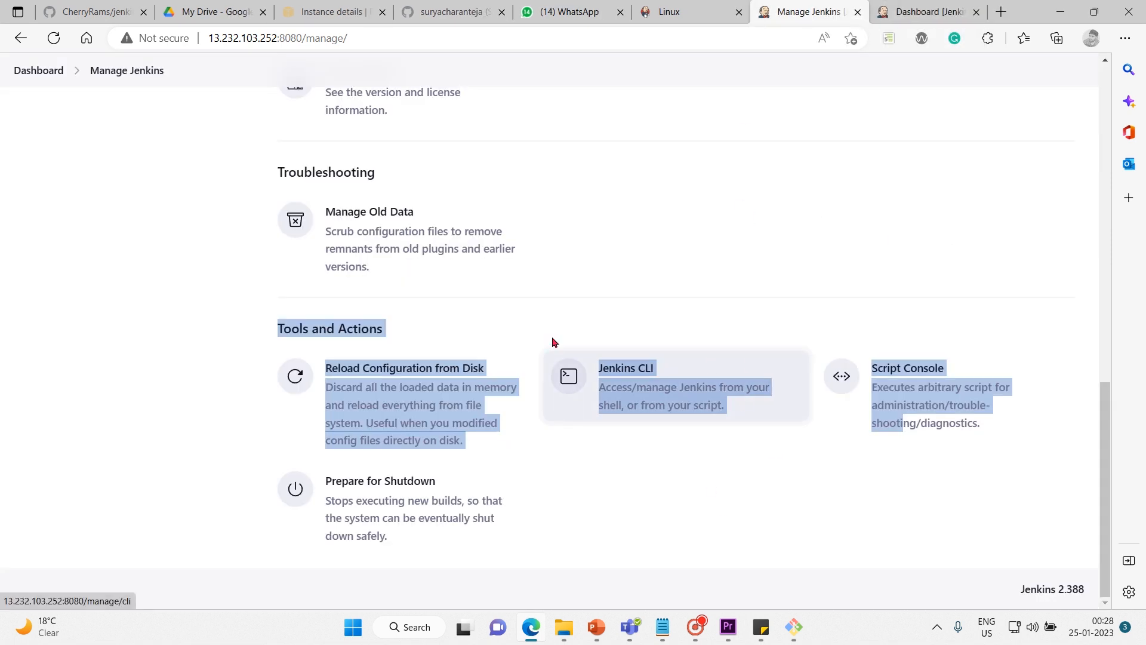
left_click(226, 316)
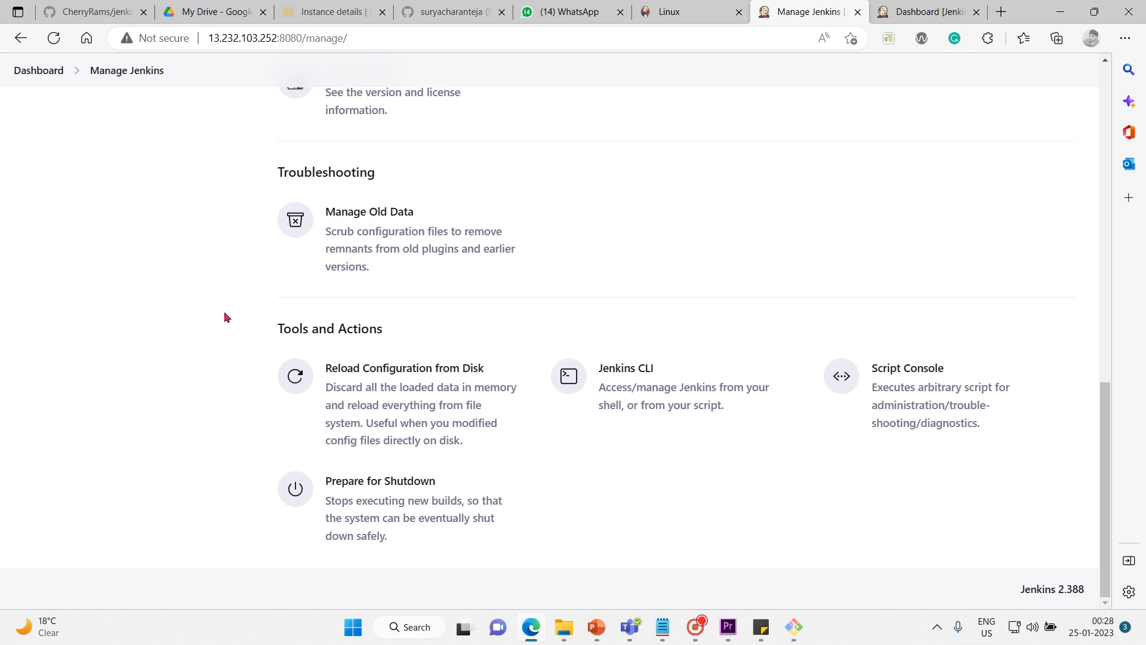
Look back over the Manage Jenkins sections from Tools and Actions up to System Configuration.
scroll(226, 316, "up", 5)
scroll(225, 317, "up", 2)
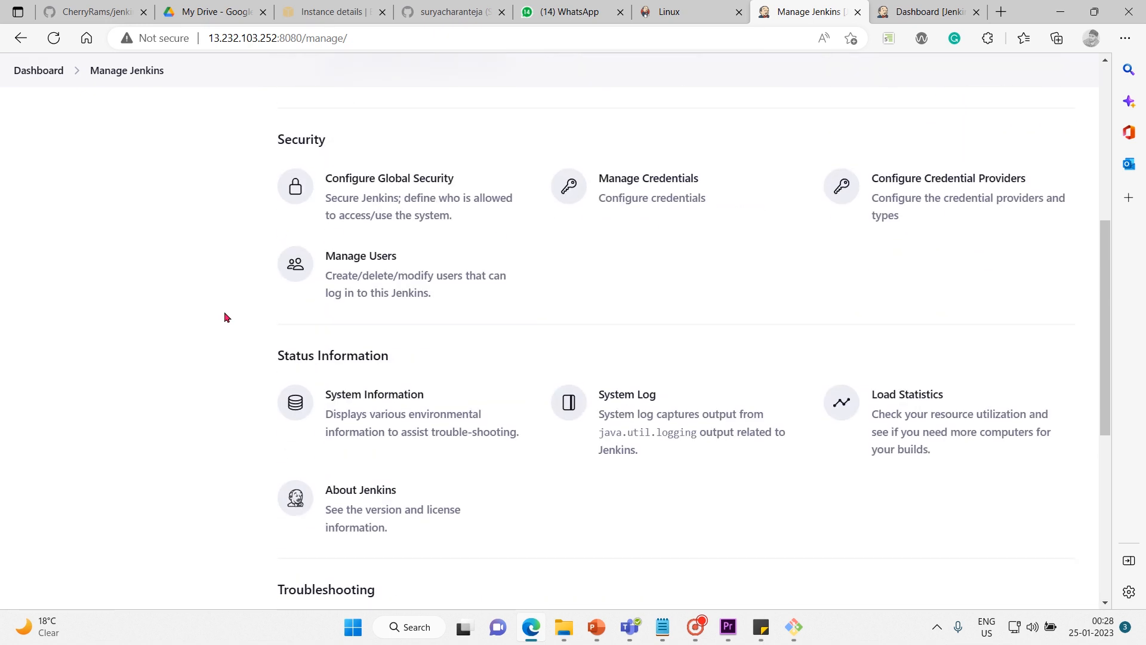
scroll(226, 317, "down", 1)
scroll(226, 316, "up", 1)
scroll(225, 315, "up", 6)
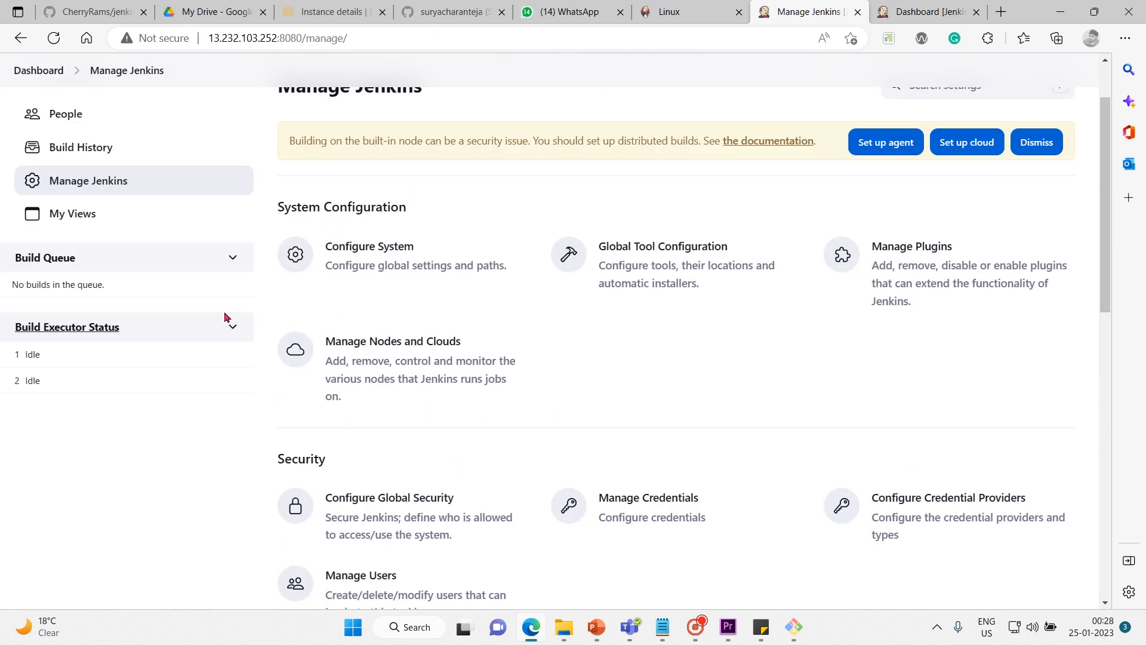
scroll(225, 317, "down", 1)
scroll(225, 316, "up", 1)
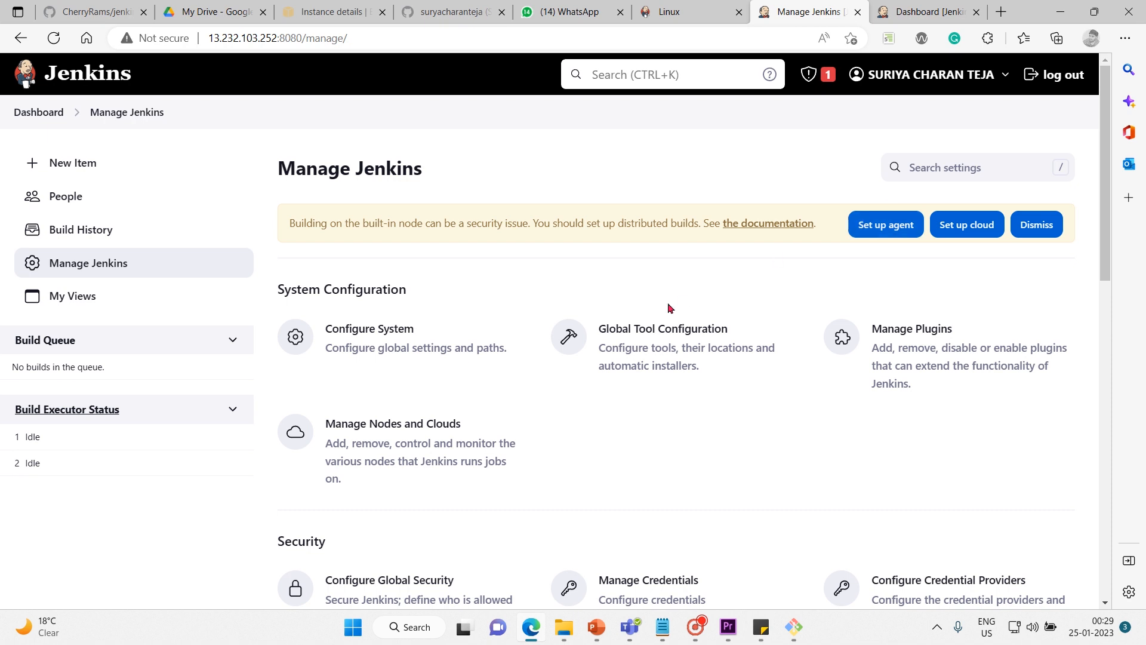
scroll(727, 268, "down", 2)
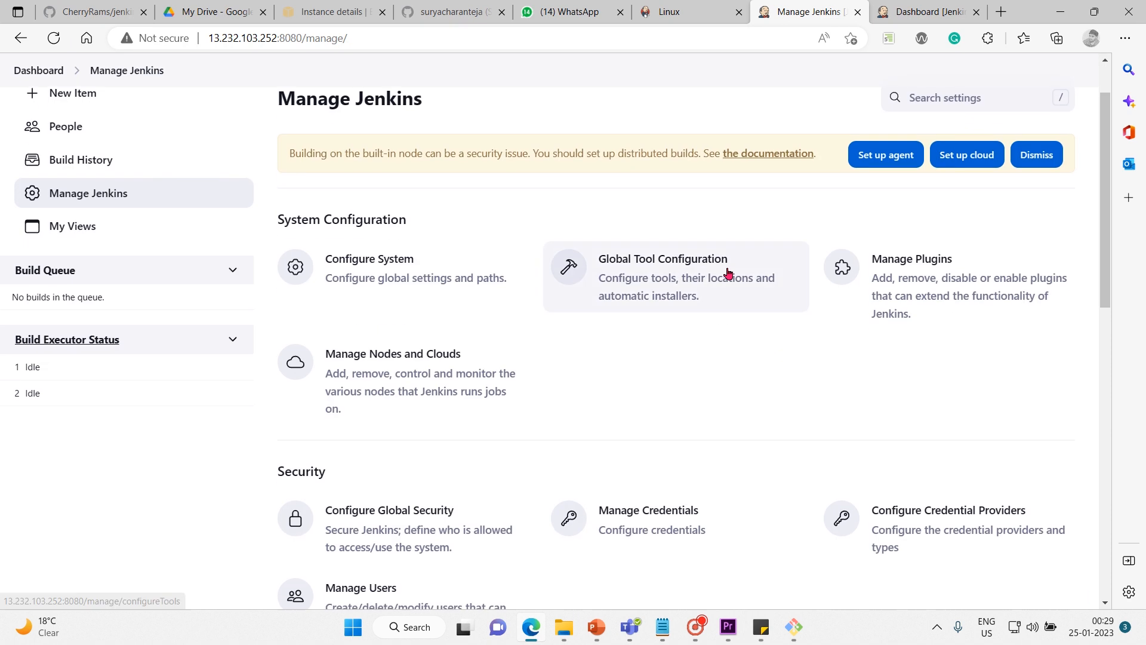
Open the Configure System page and highlight the Jenkins home directory path.
scroll(728, 269, "up", 1)
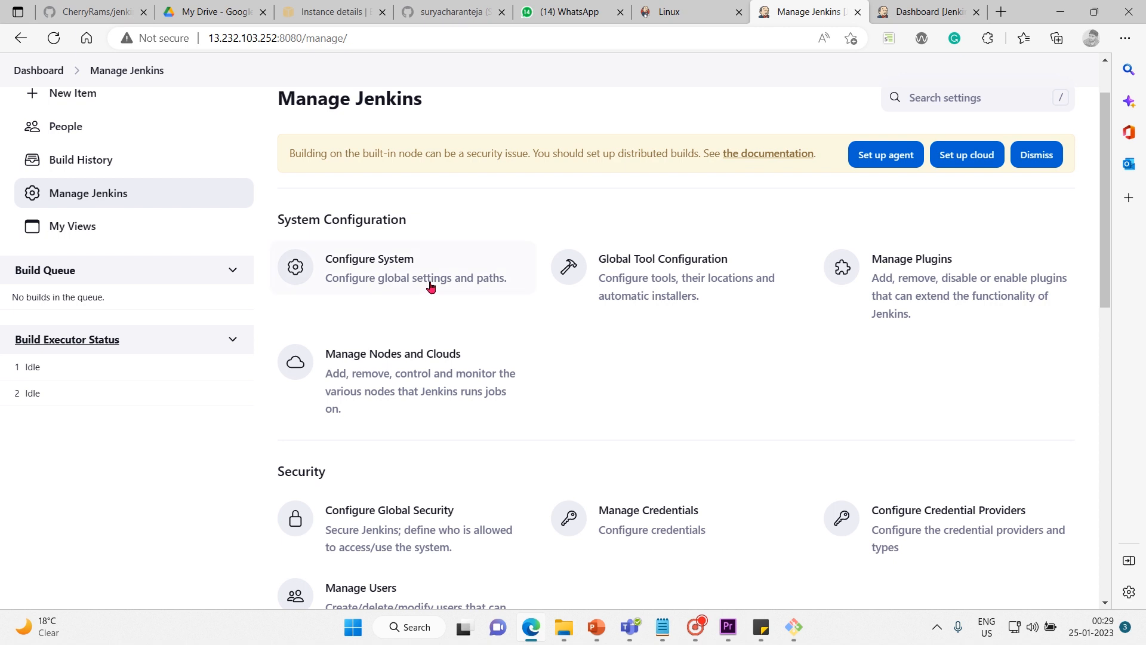
left_click(384, 276)
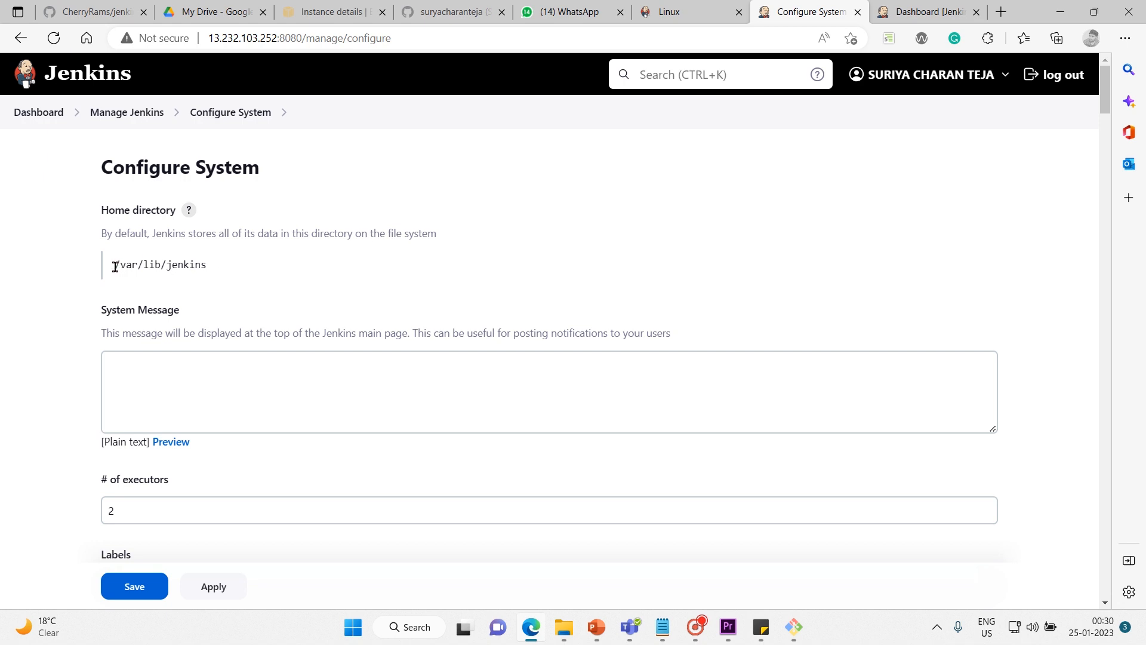
left_click_drag(115, 266, 222, 259)
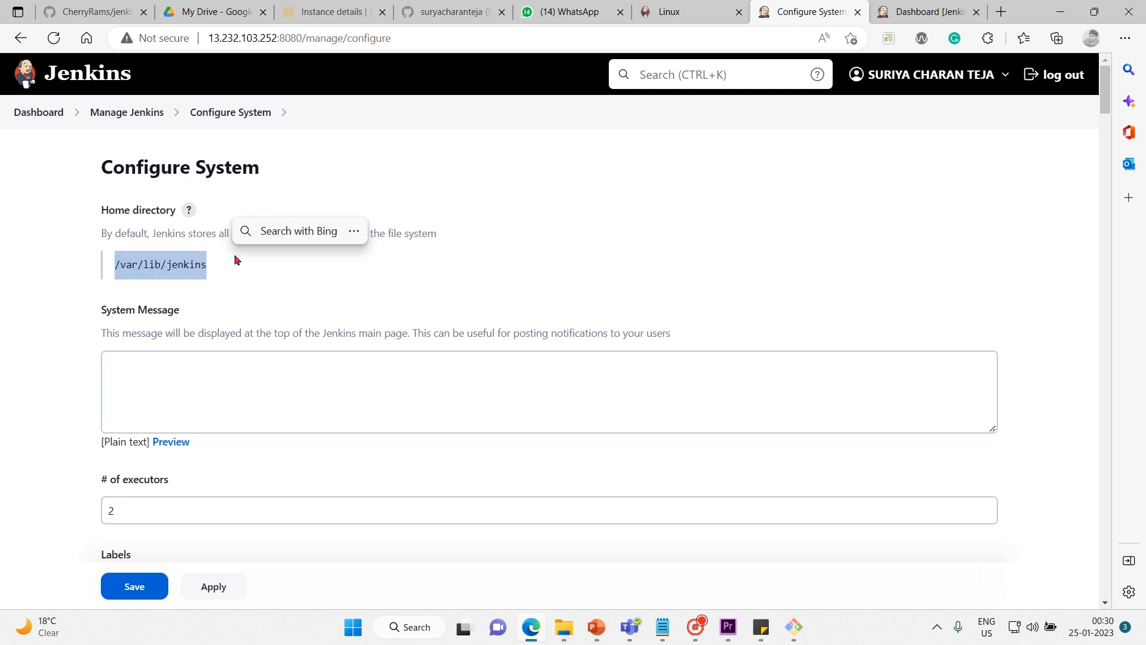
Switch to the Git Bash terminal, reconnect to the Ubuntu server with the previous command, and clear the screen after an ls.
left_click(802, 633)
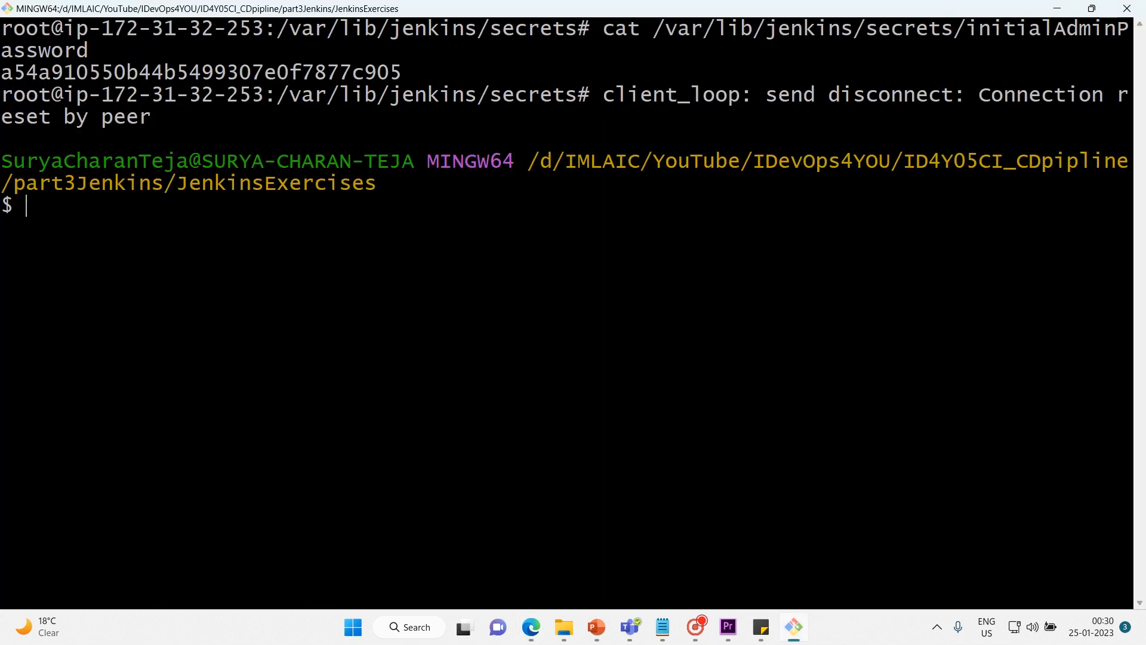
key("Up")
key("Return")
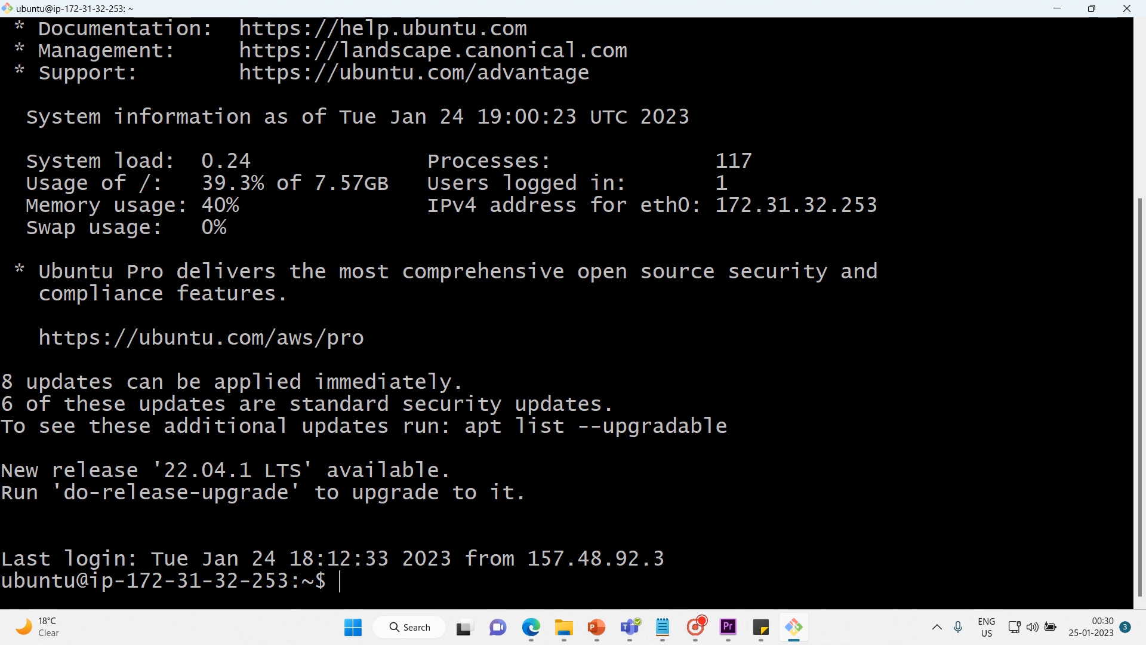
type("ls")
key("Return")
type("clear")
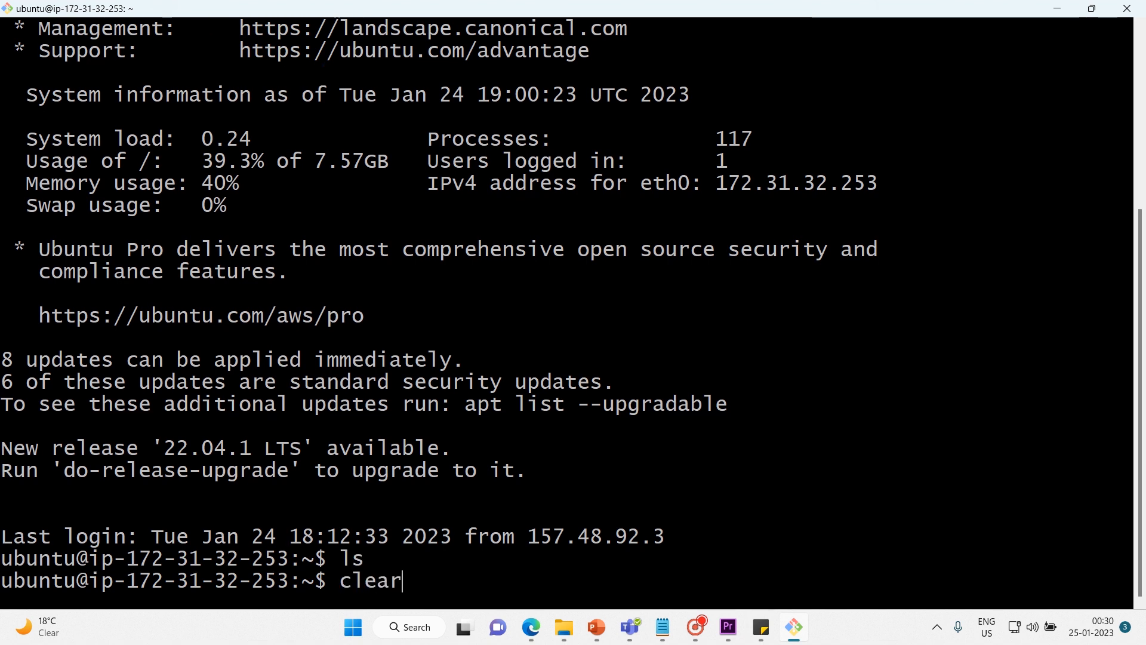
key("Return")
Start a root shell with sudo -i and change to the /var/lib/ directory.
type("sudo -i")
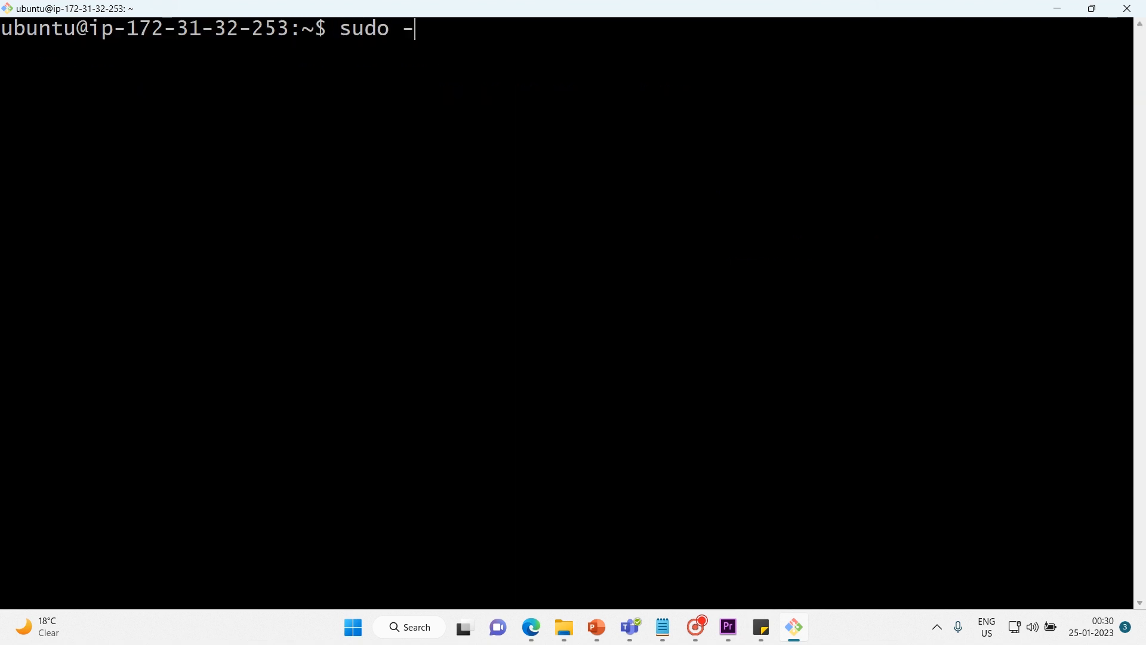
key("Return")
type("cd ")
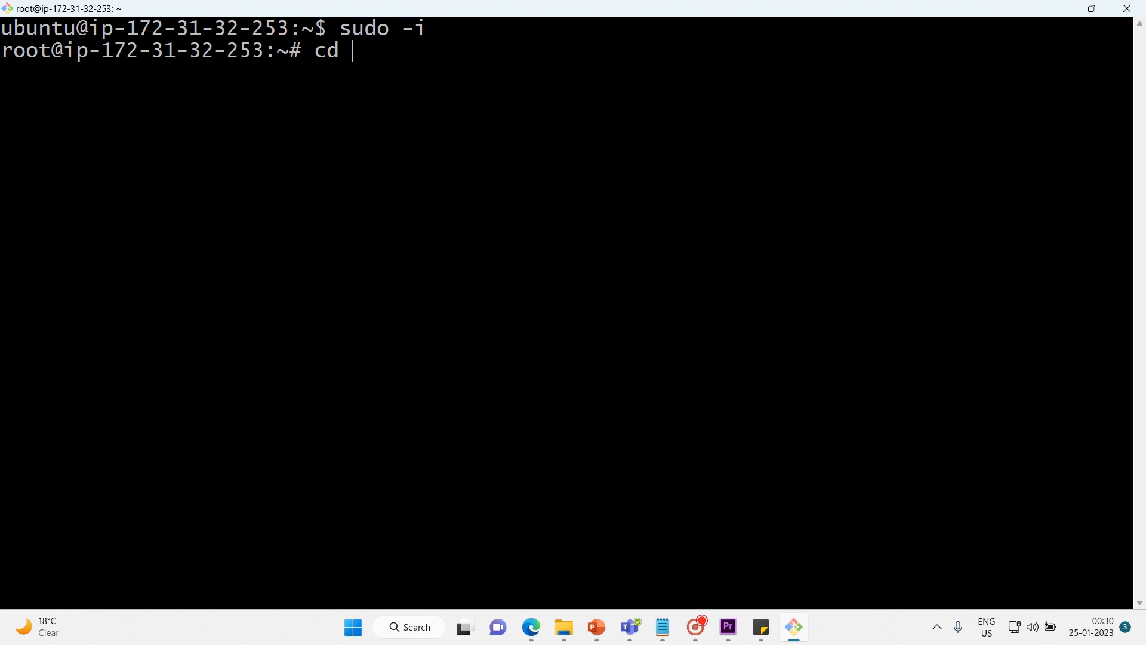
type("/var/lib/")
key("Return")
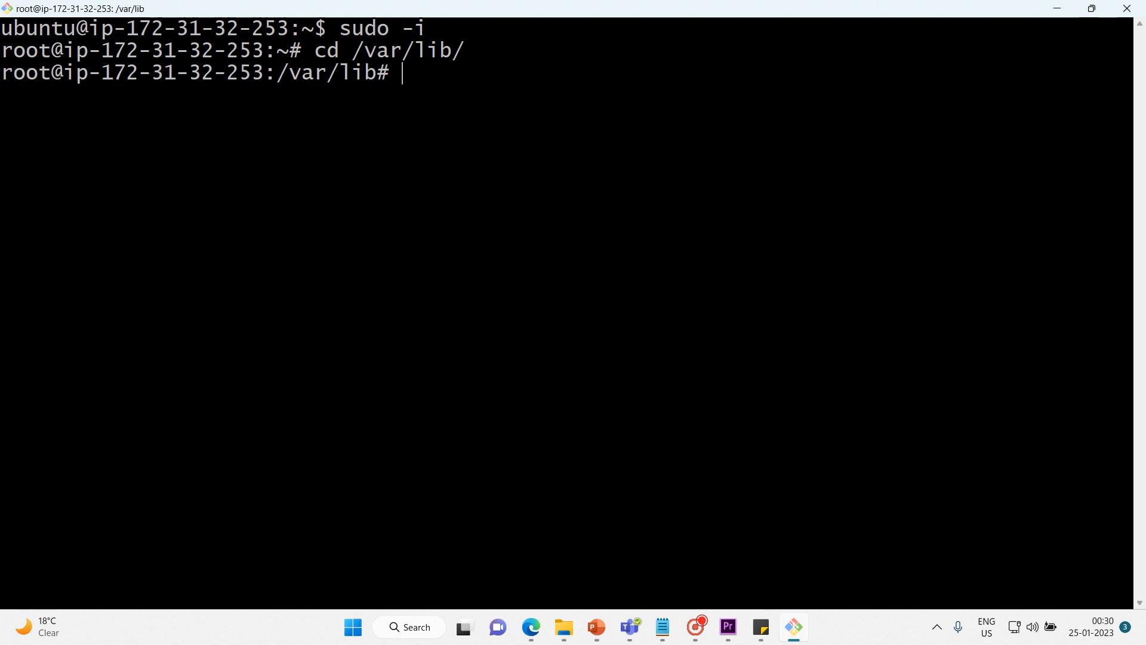
Change into the jenkins/ directory and list its contents with ls.
type("cd jenkins/")
key("Return")
type("lls")
key("Return")
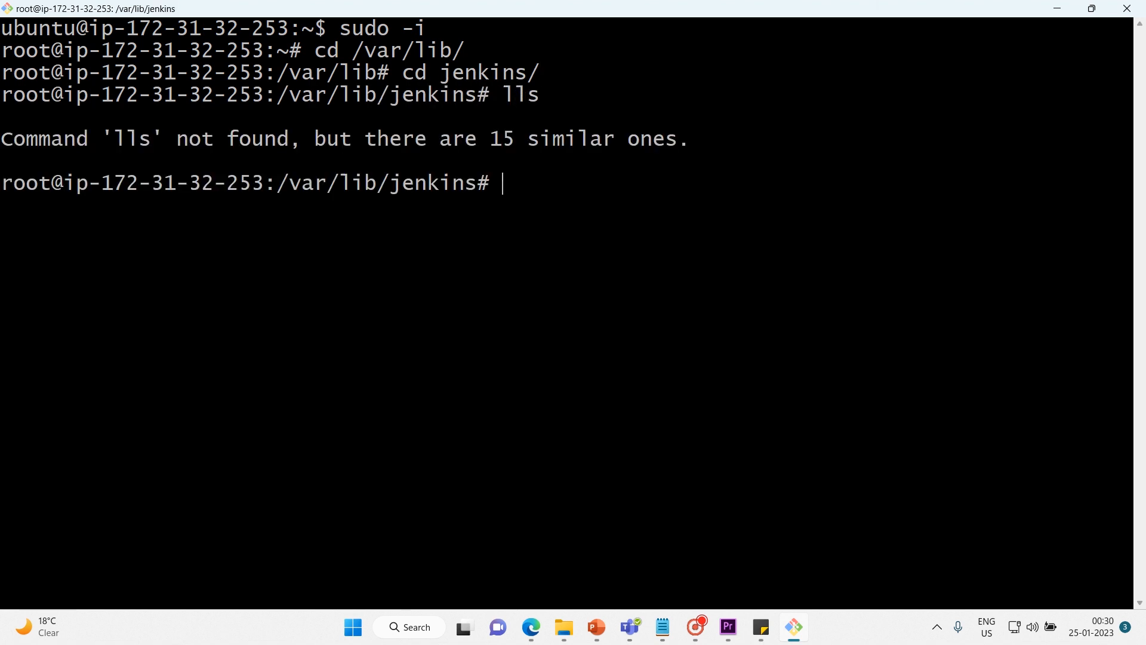
type("ls")
key("Return")
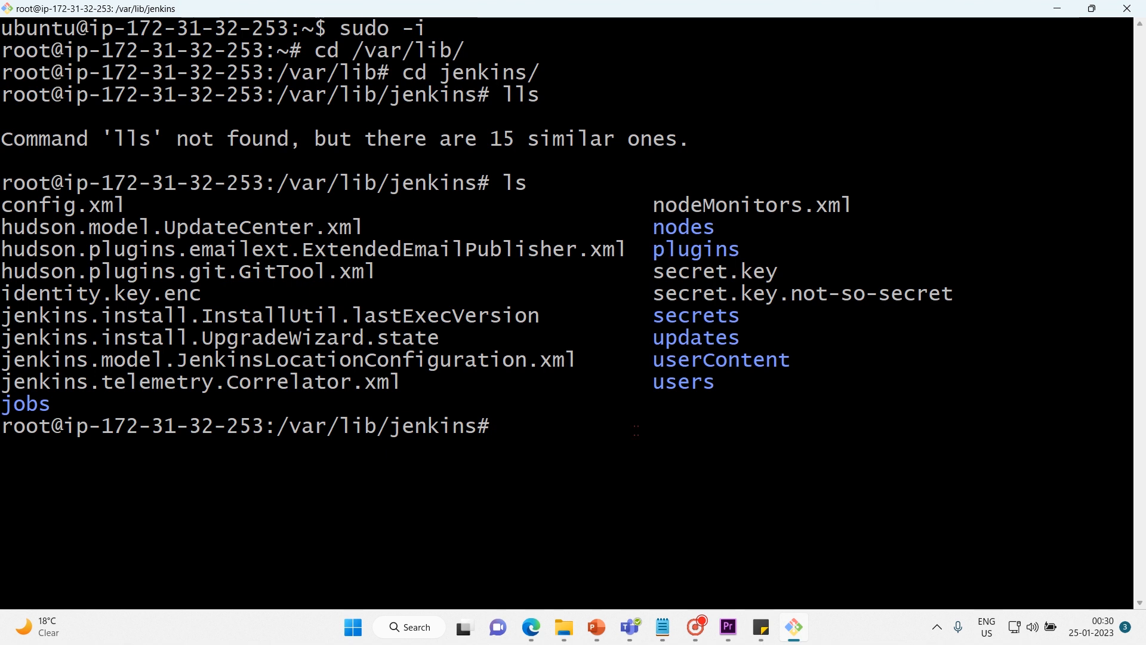
Change into the users/ directory of the Jenkins home and list its contents.
type("cd user")
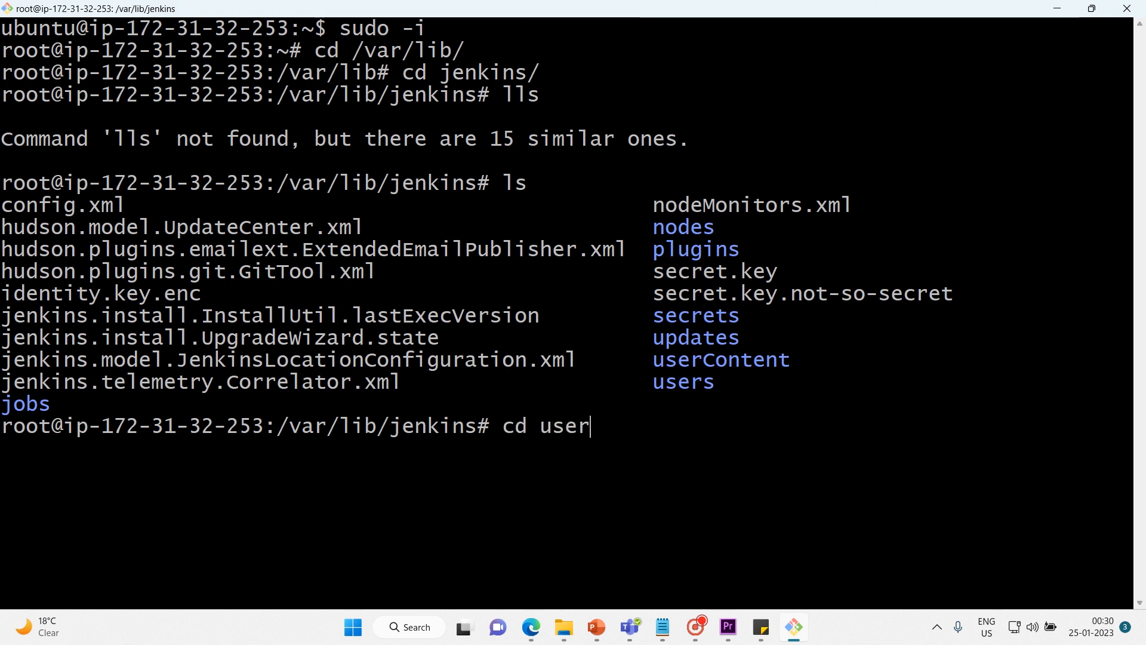
key("Return")
type("cd use")
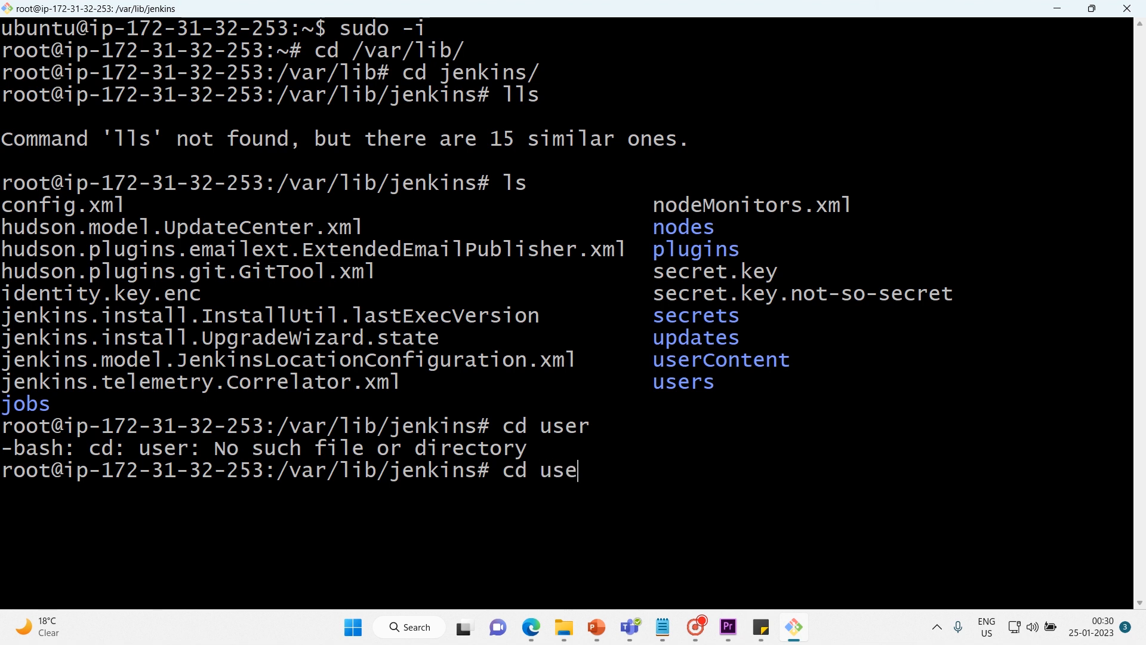
type("rs/")
key("Return")
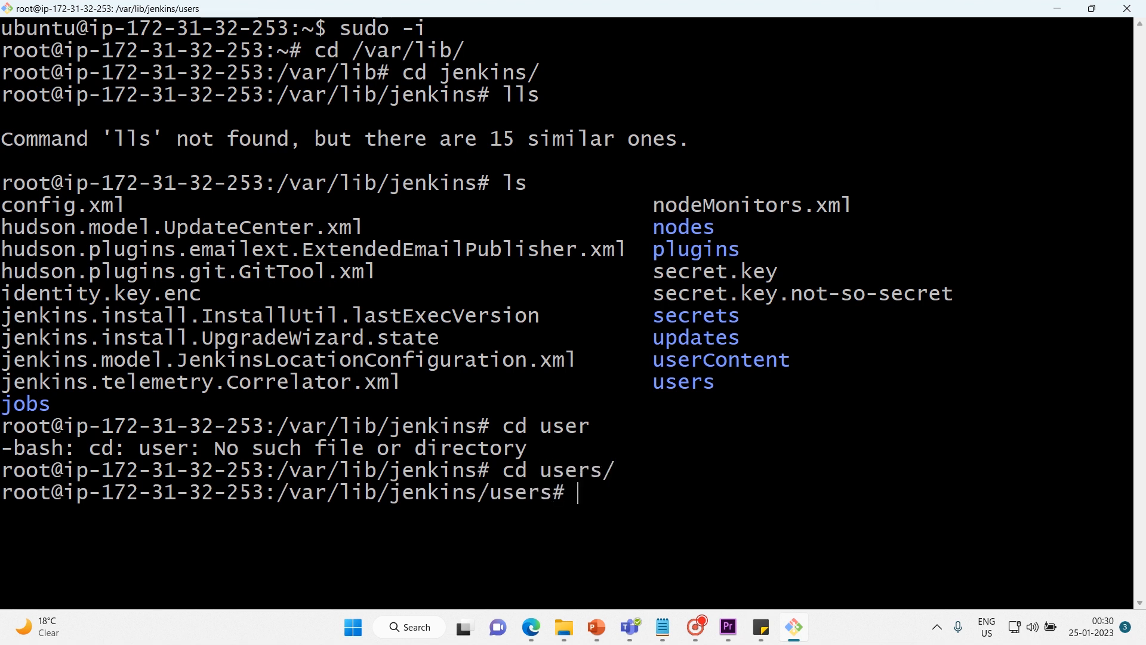
type("ls")
key("Return")
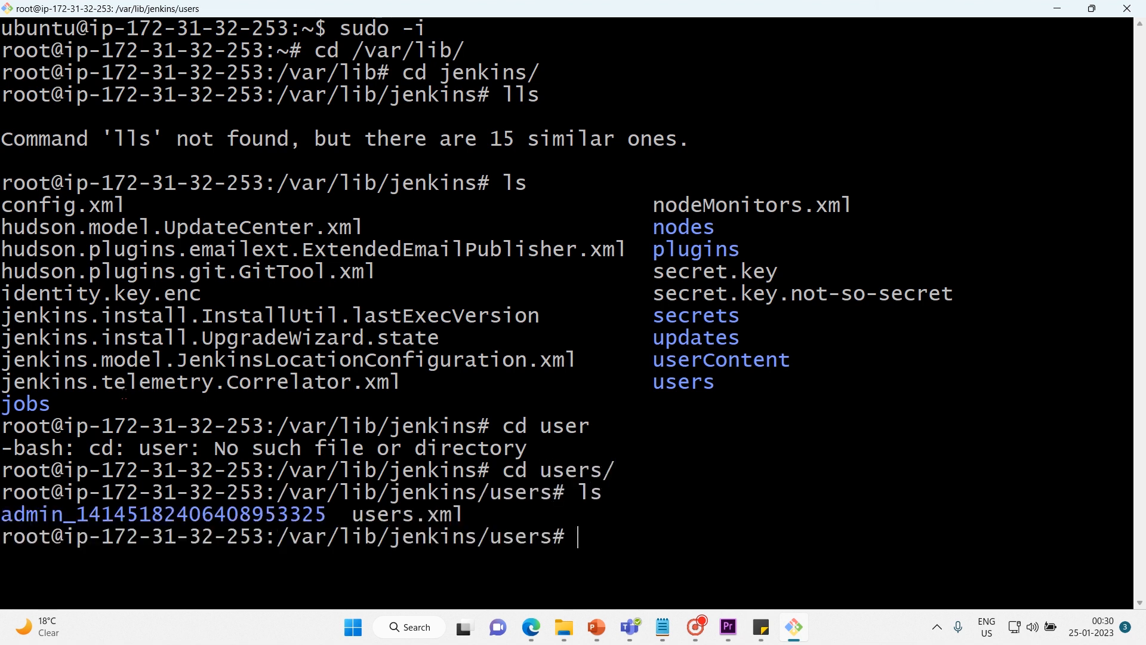
Highlight the admin user's folder name, then print users.xml with cat and examine its user ID mapping.
left_click_drag(5, 514, 331, 509)
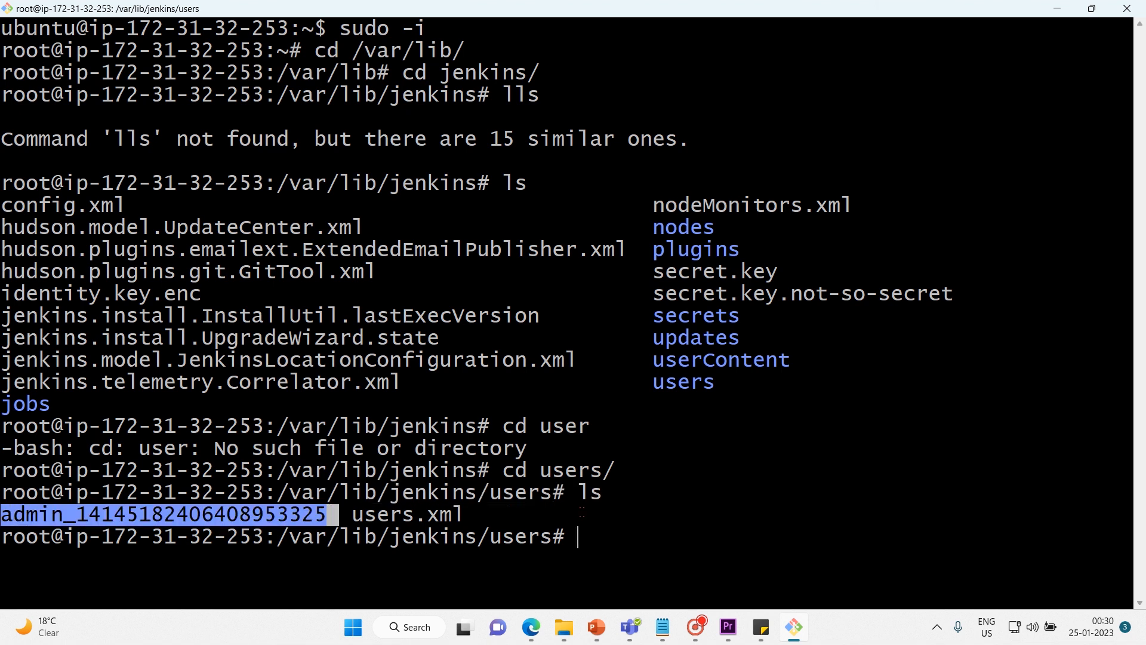
left_click(619, 530)
type("cat use")
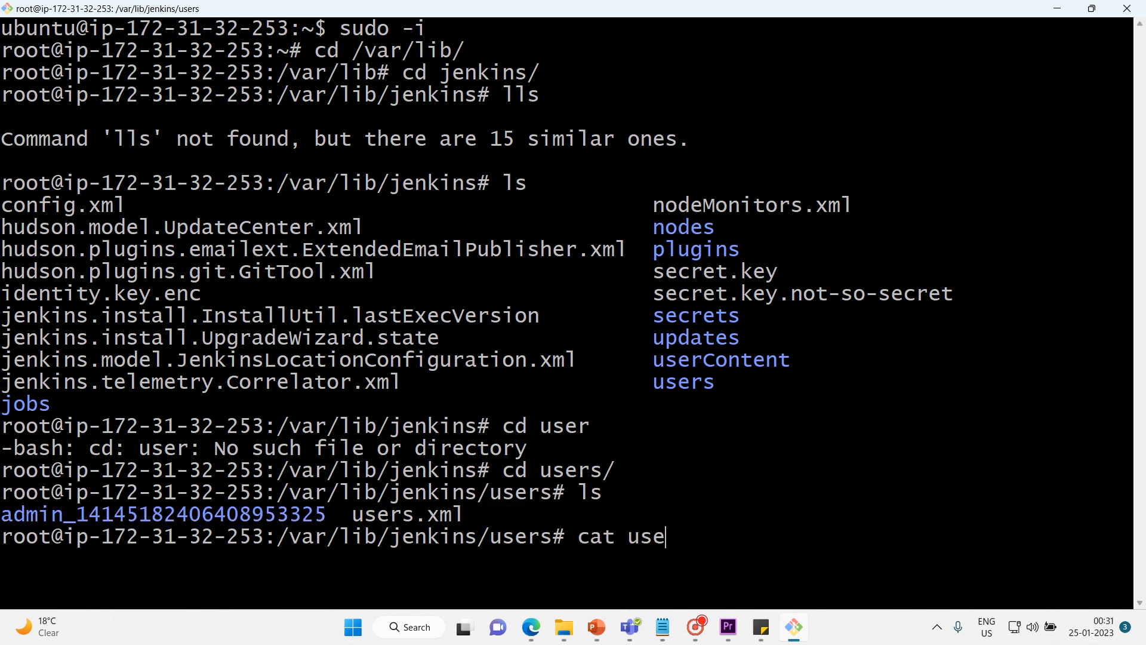
key("Tab")
key("Return")
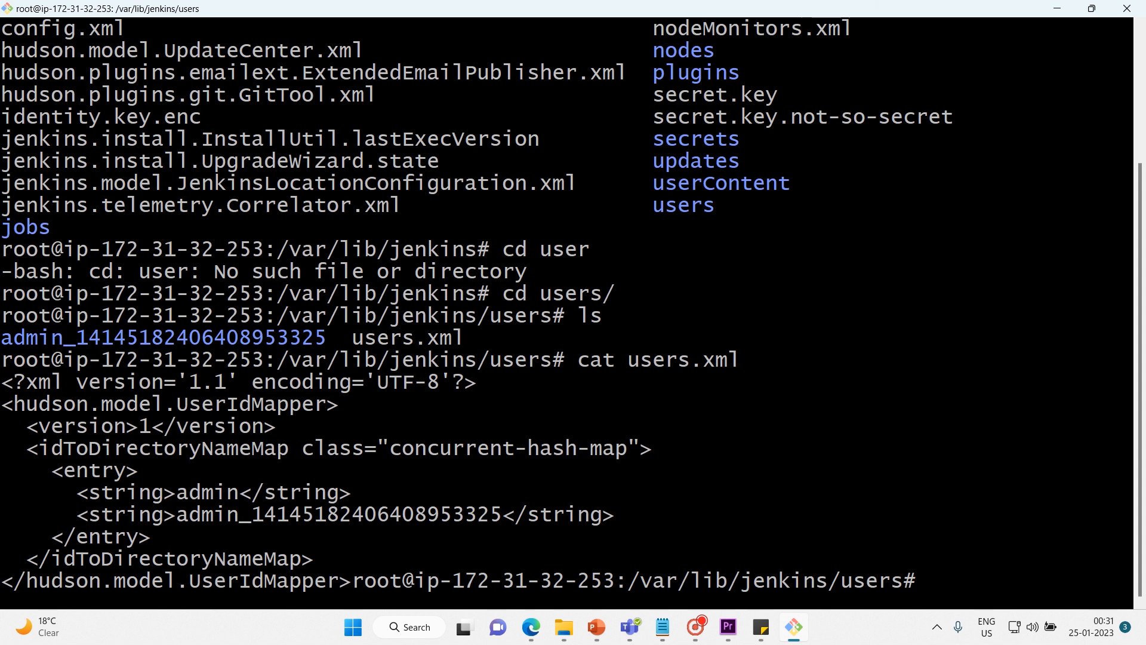
left_click_drag(201, 512, 521, 500)
left_click(358, 459)
left_click_drag(334, 552, 2, 379)
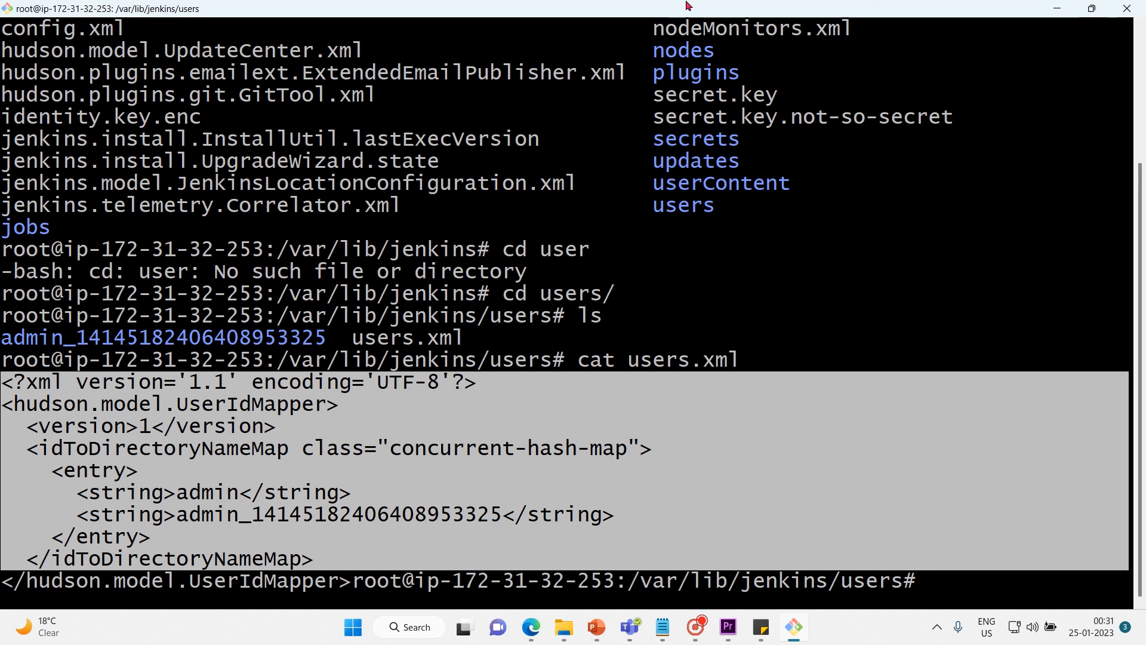
Minimize the terminal to return to the Configure System page in Edge and examine the Home directory and System Message fields.
left_click(1054, 7)
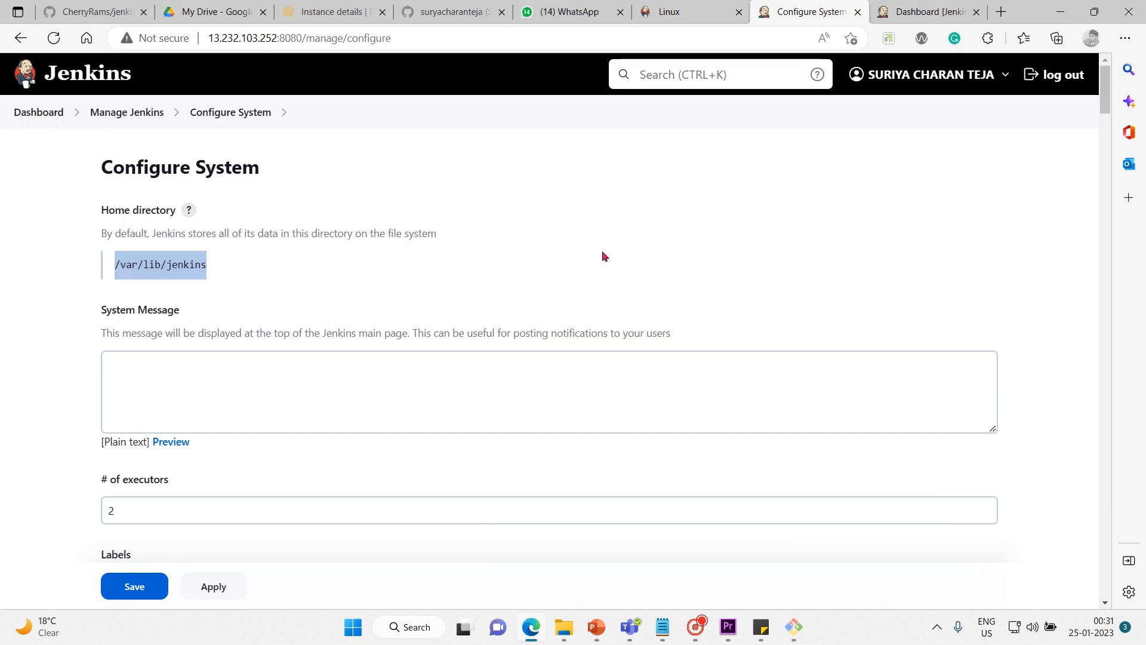
left_click(397, 254)
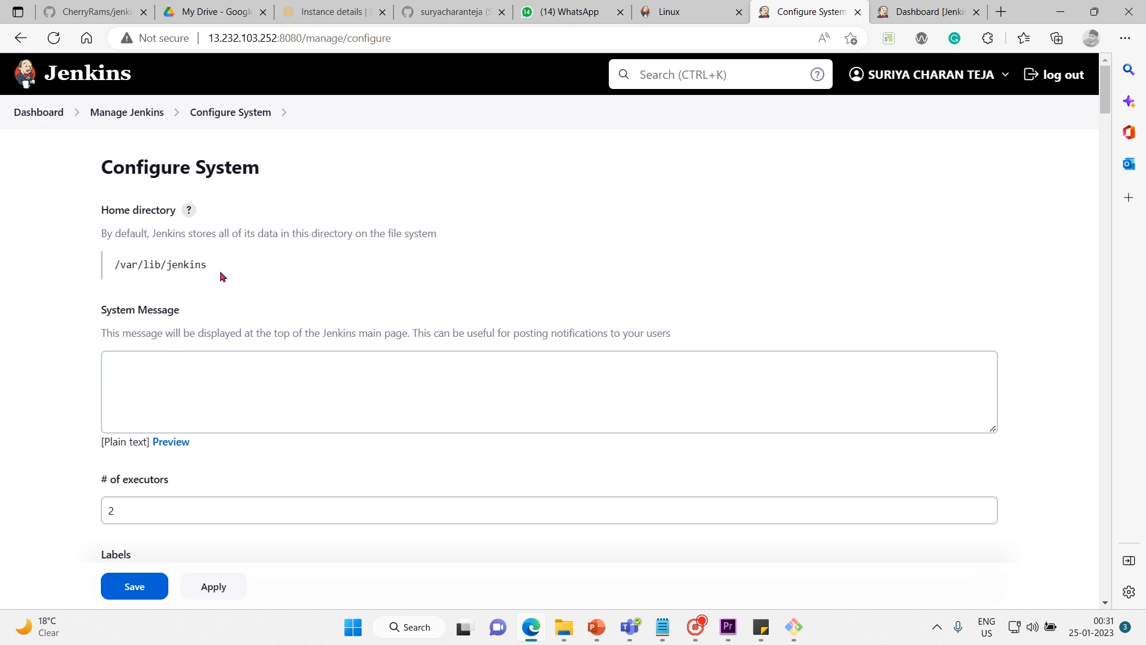
left_click(279, 368)
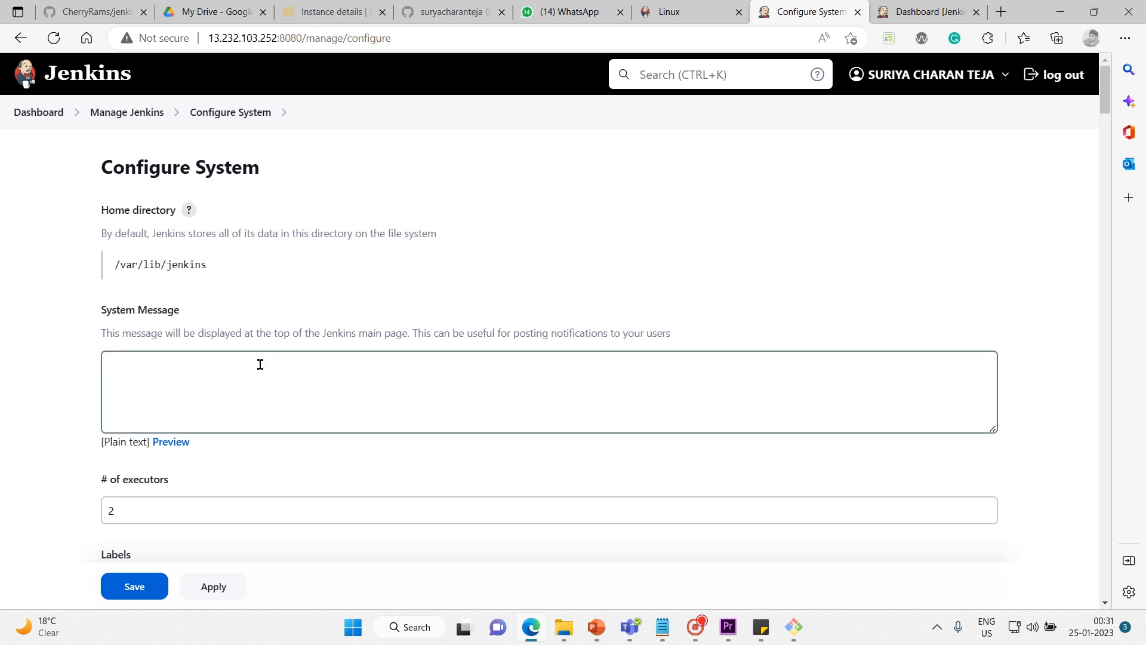
left_click(58, 382)
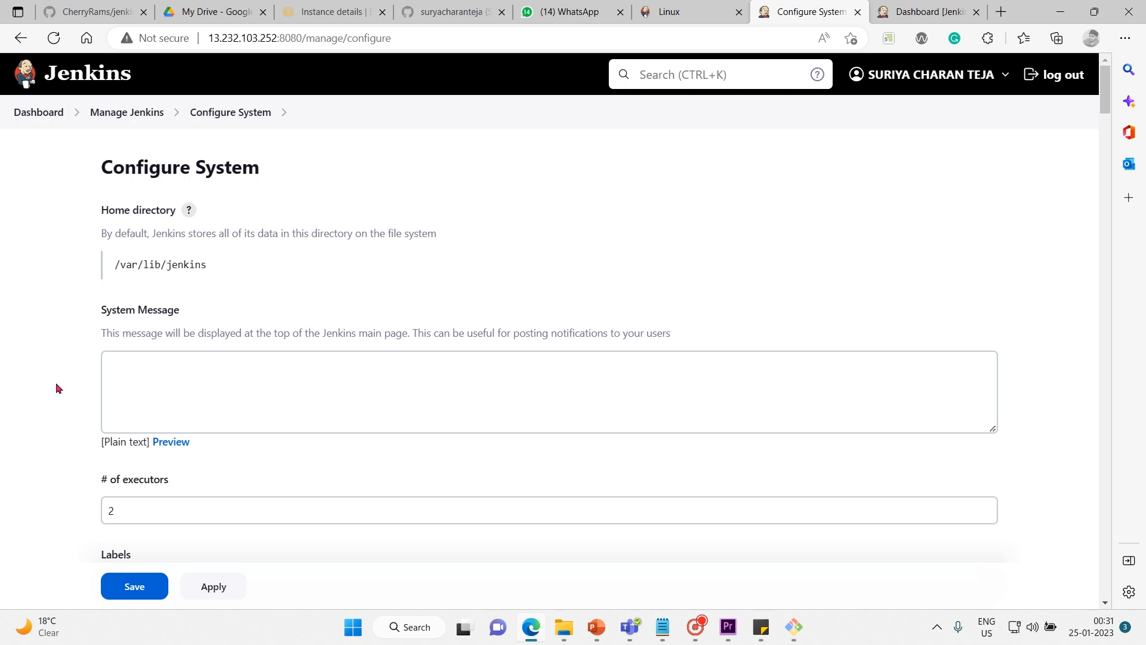
Review the Configure System settings from the number of executors through the Jenkins Location section.
scroll(56, 382, "down", 1)
scroll(57, 385, "down", 3)
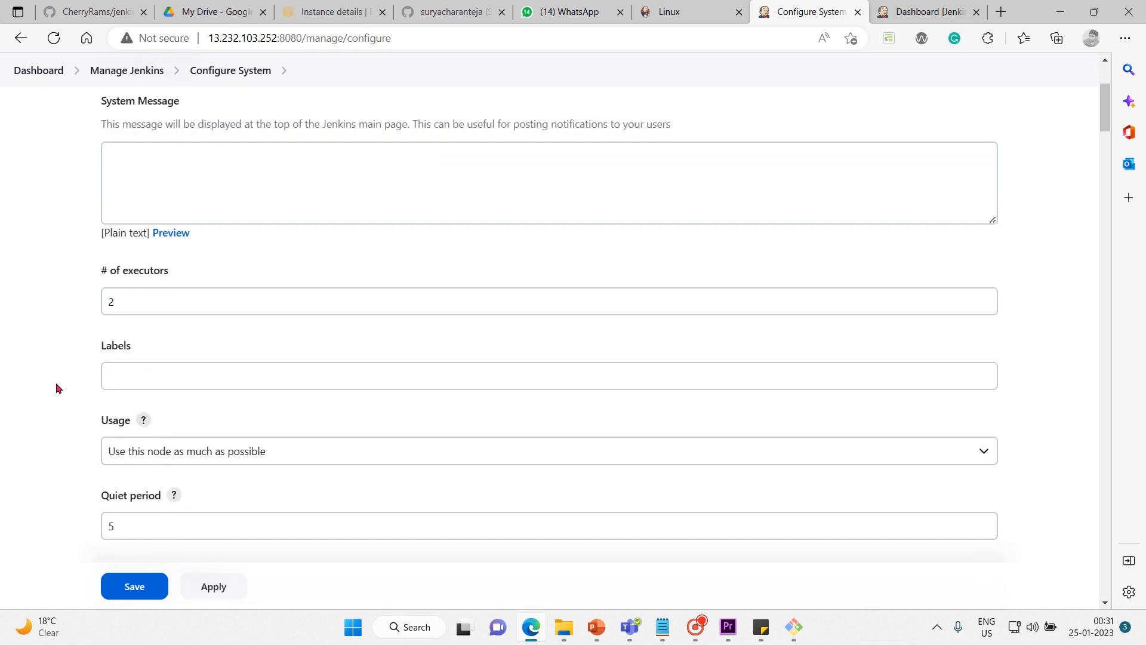
scroll(55, 385, "down", 3)
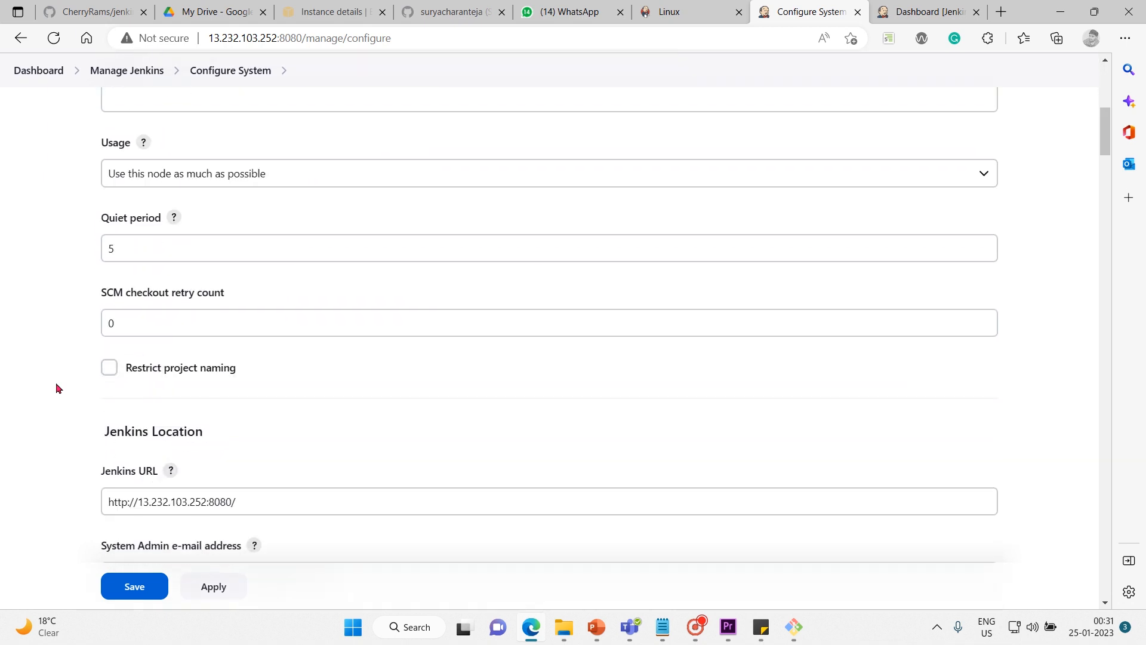
scroll(55, 385, "down", 3)
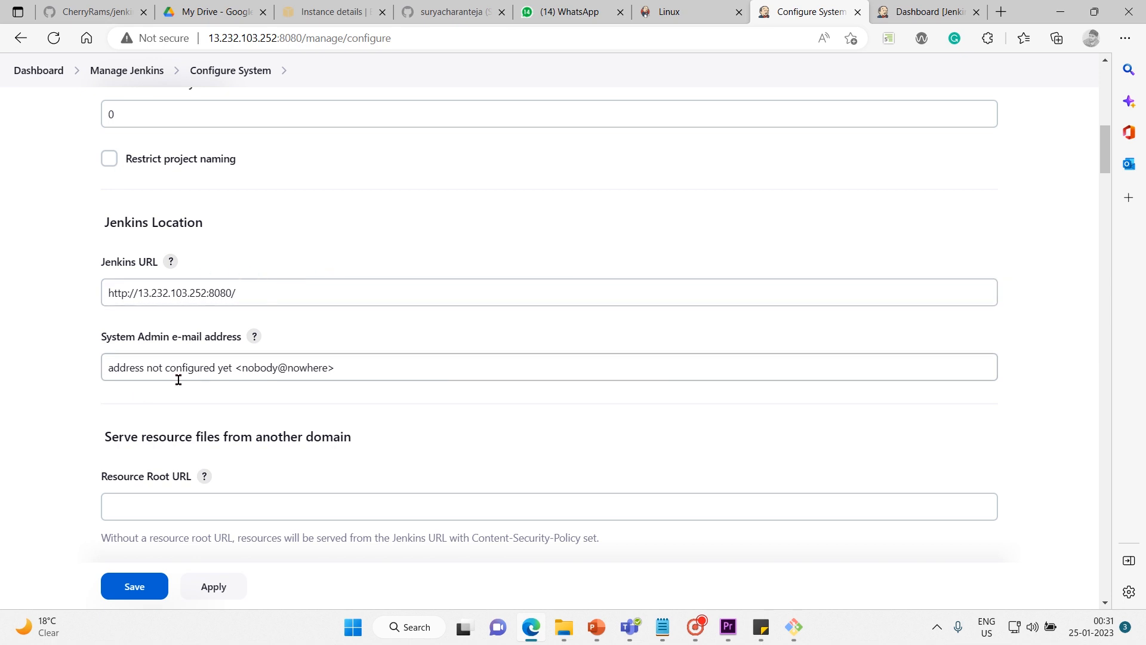
Review the Configure System settings from the Jenkins Location section through Global properties, Timestamper and Global Build Discarders to the GitHub section.
scroll(144, 391, "down", 1)
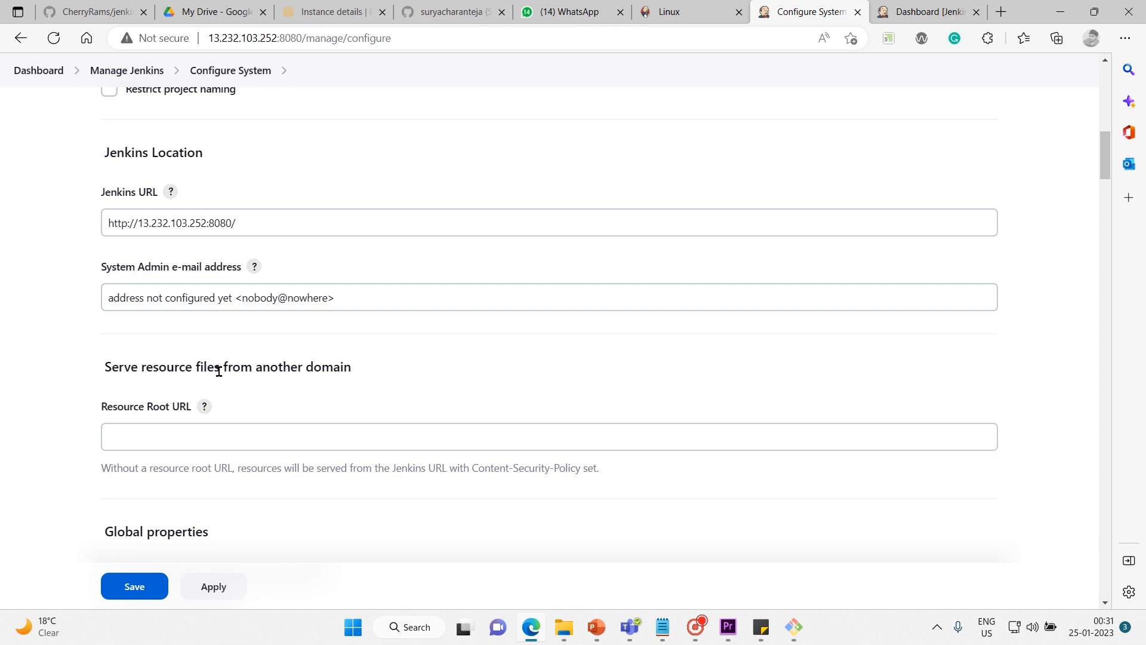
scroll(218, 371, "down", 2)
scroll(218, 371, "down", 1)
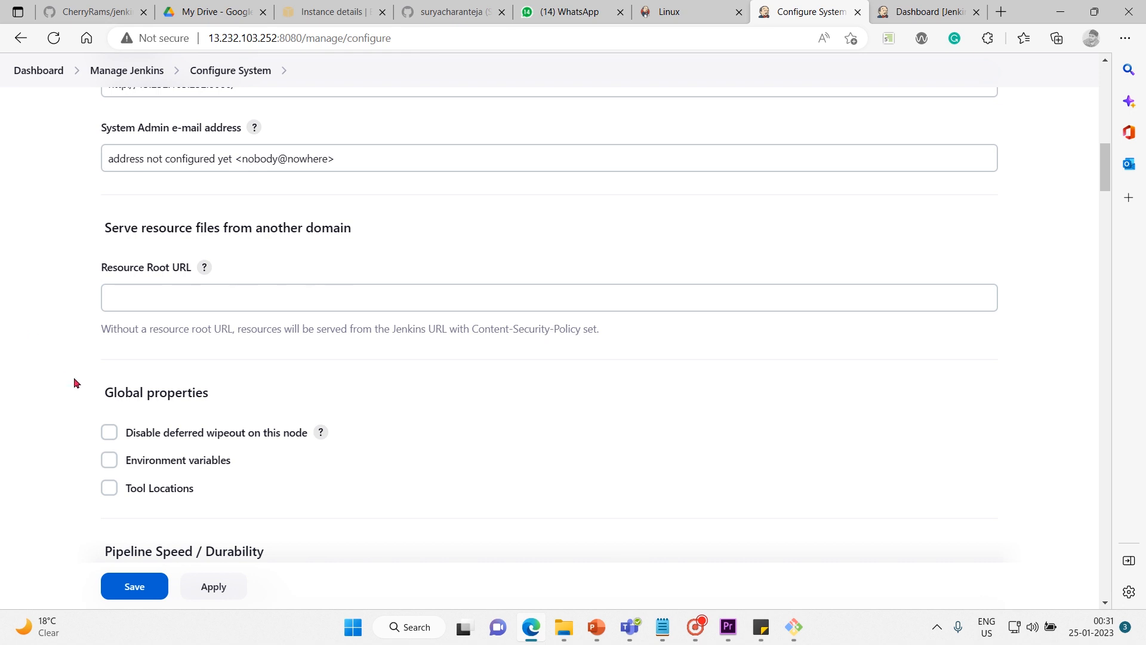
scroll(74, 382, "down", 4)
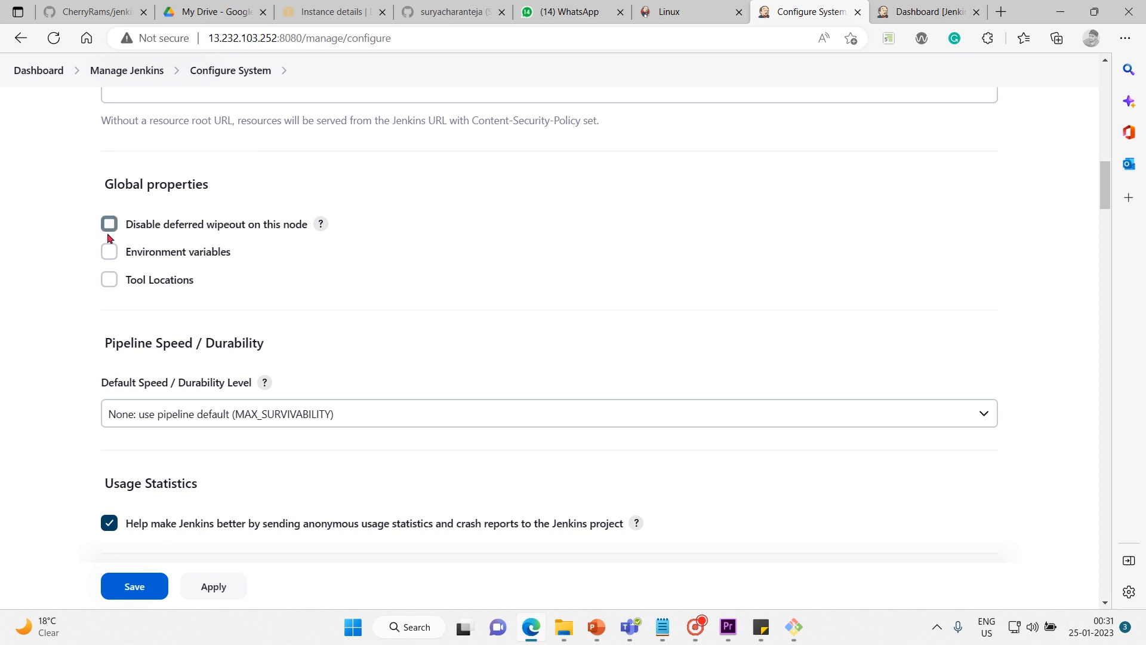
scroll(112, 451, "down", 3)
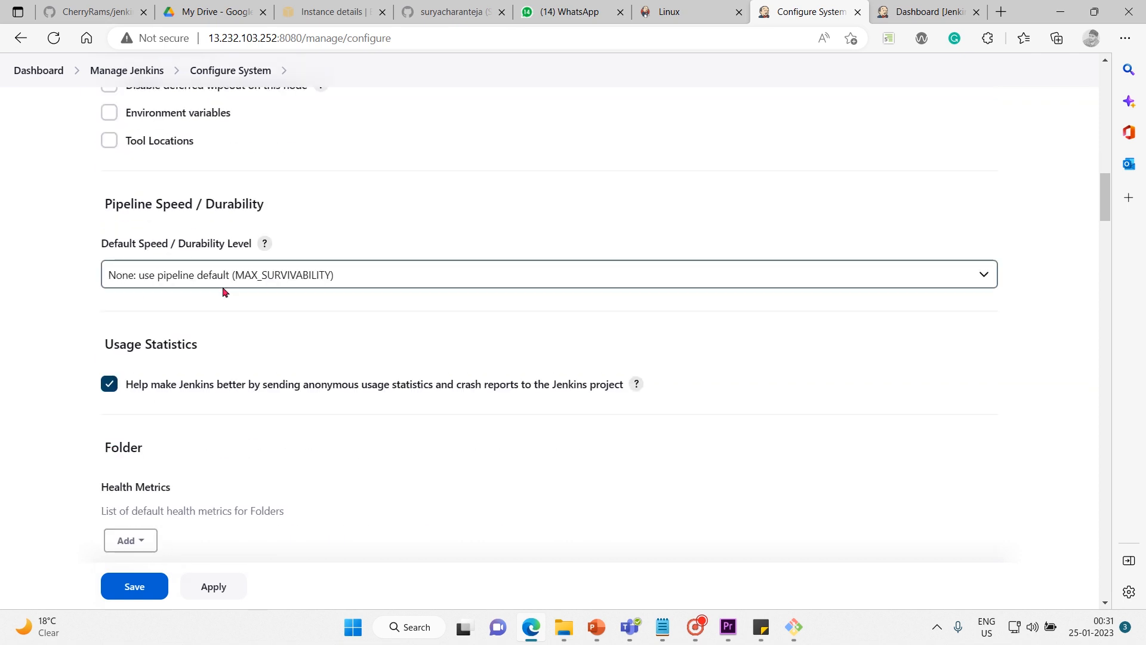
scroll(223, 292, "down", 3)
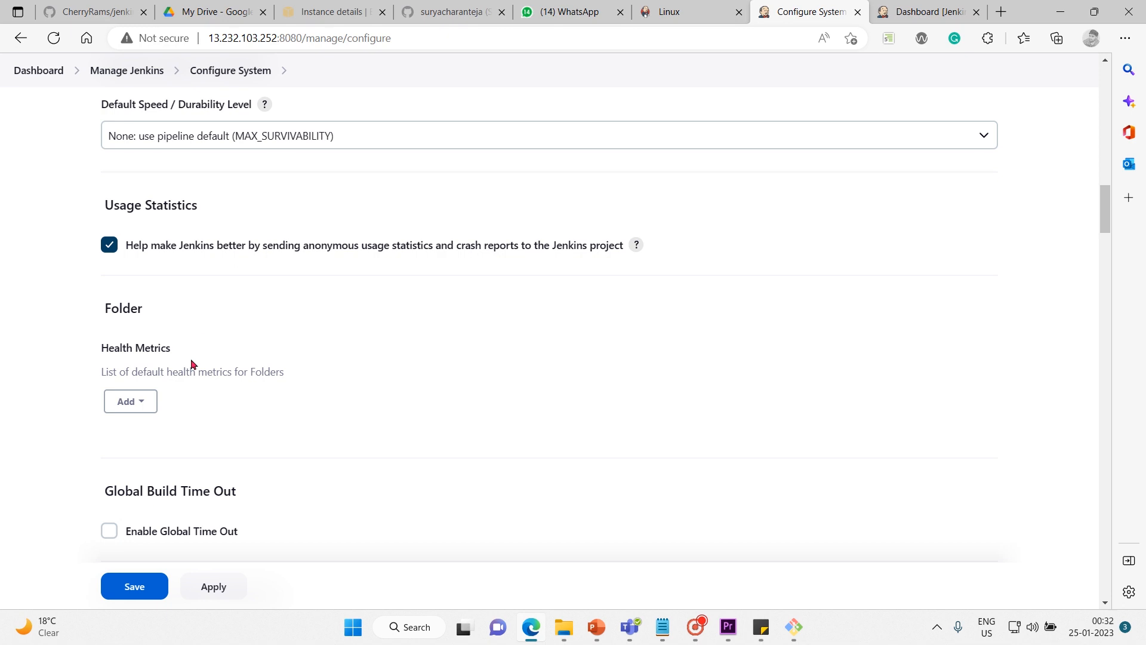
scroll(191, 363, "down", 6)
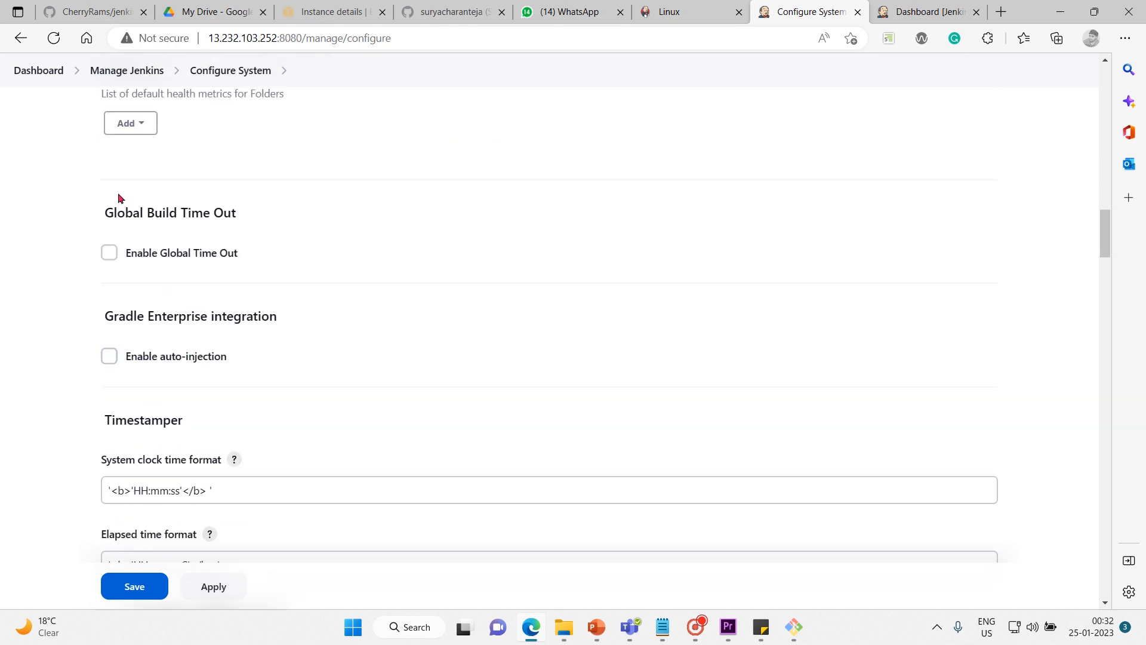
scroll(101, 297, "down", 1)
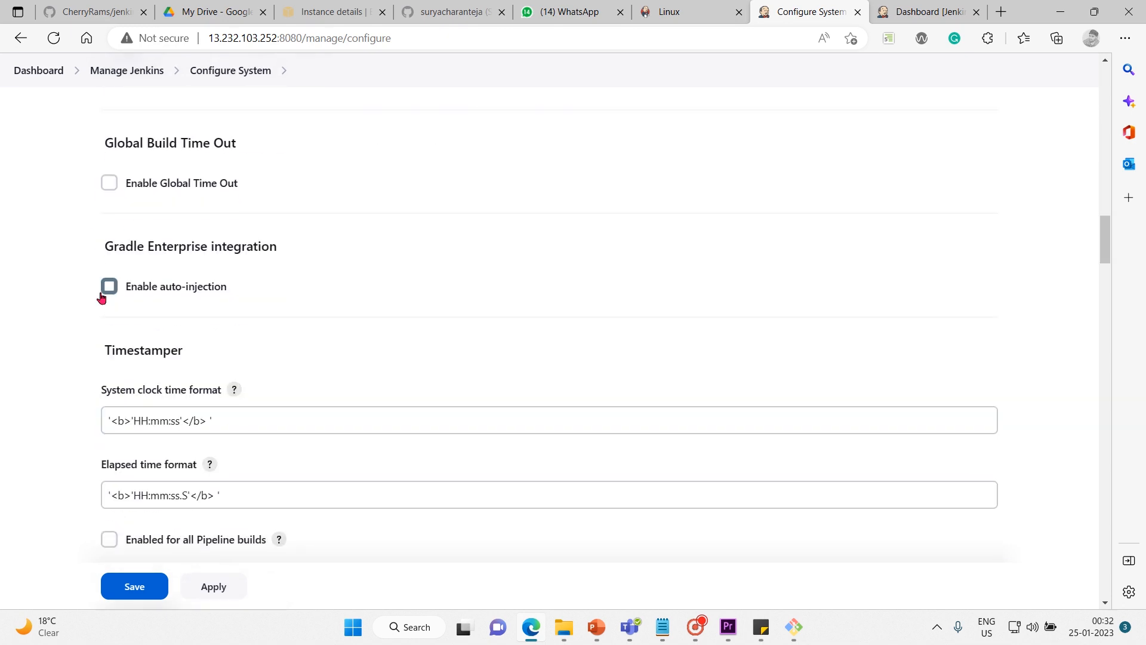
scroll(101, 297, "down", 5)
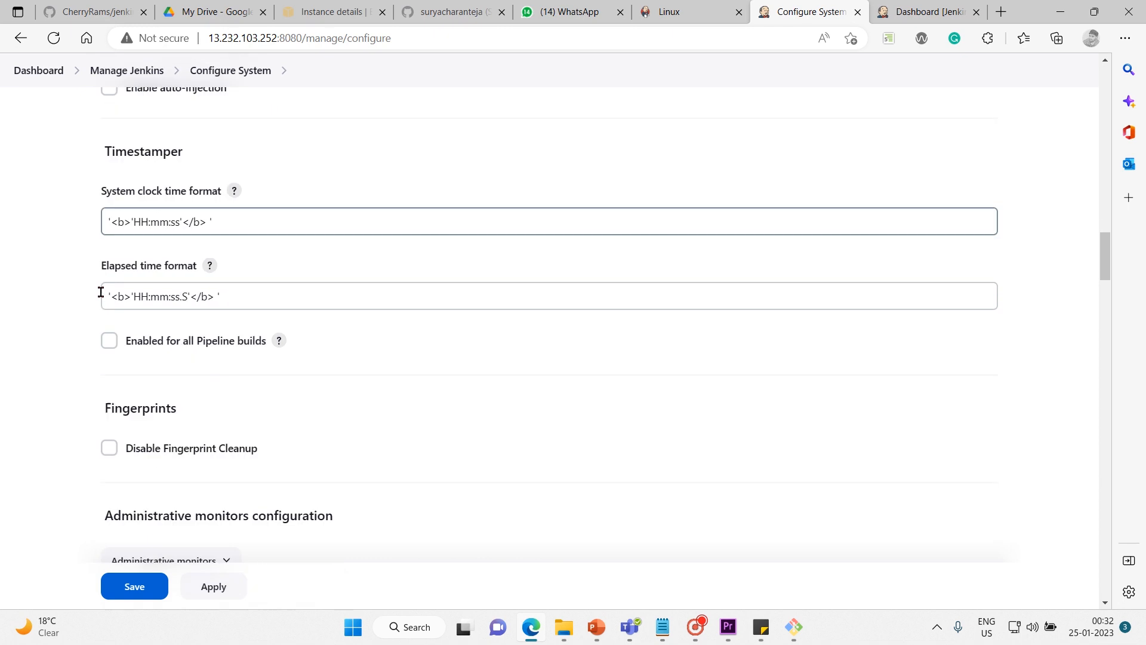
scroll(101, 297, "down", 3)
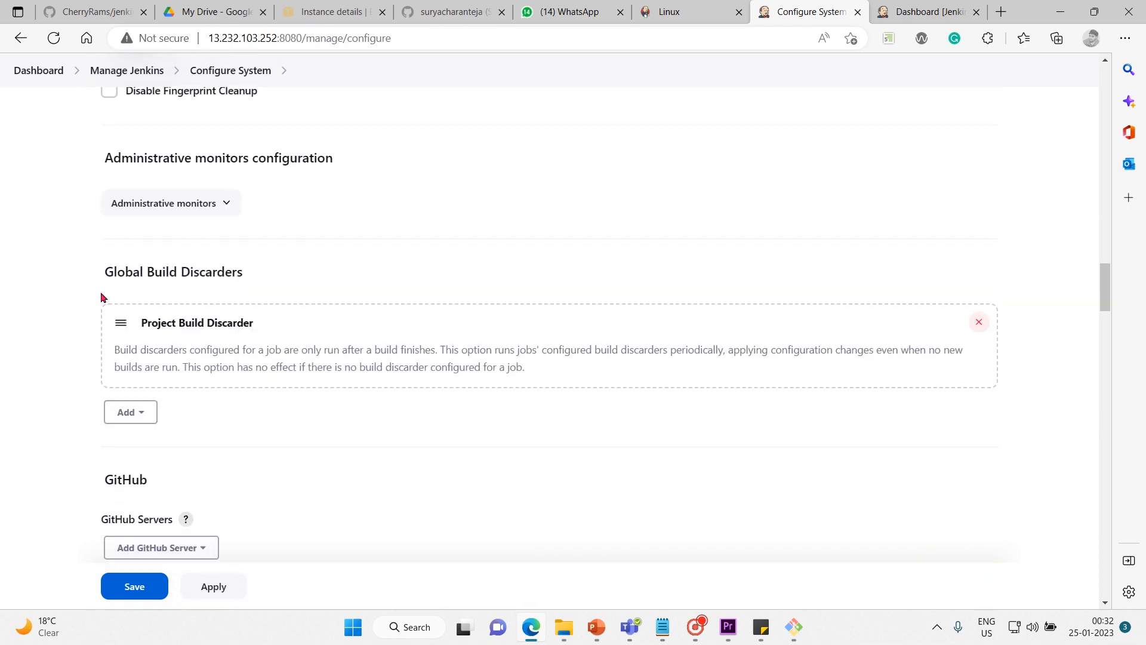
scroll(102, 297, "down", 4)
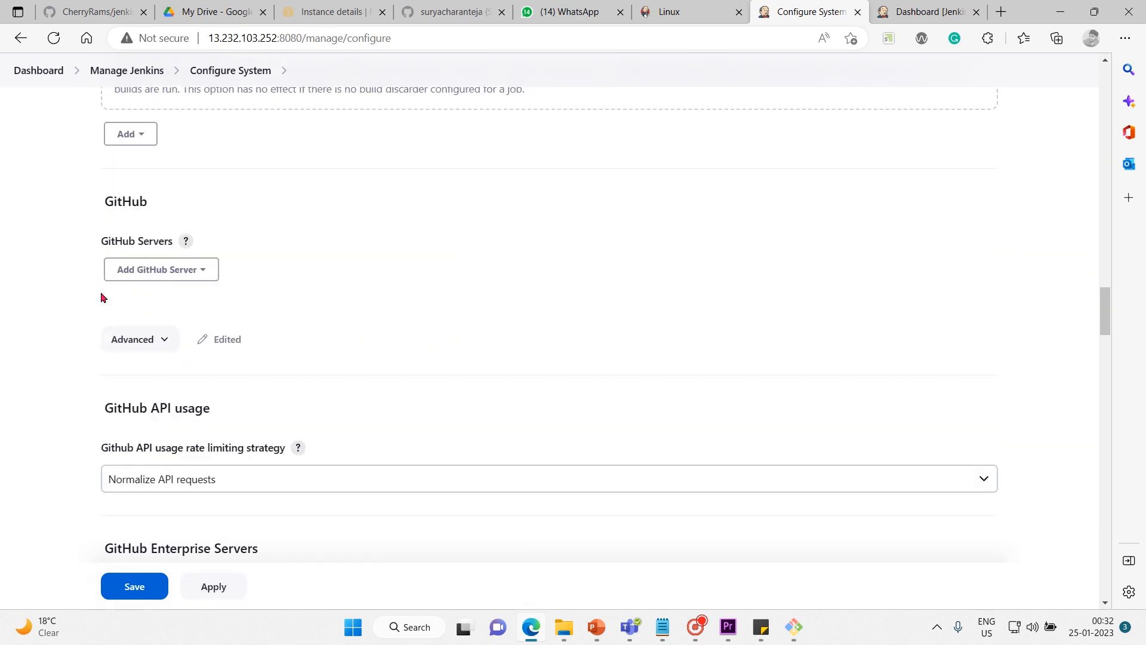
Add a blank GitHub Server entry and examine its Name, API URL, Credentials and Manage hooks options.
left_click(204, 271)
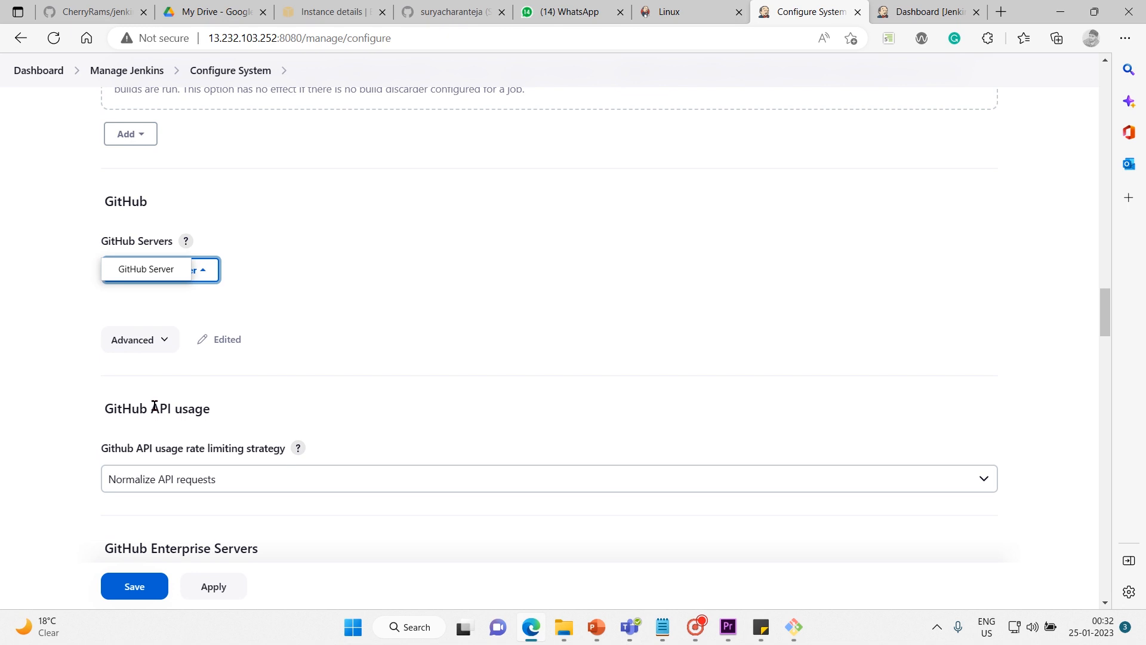
left_click(143, 278)
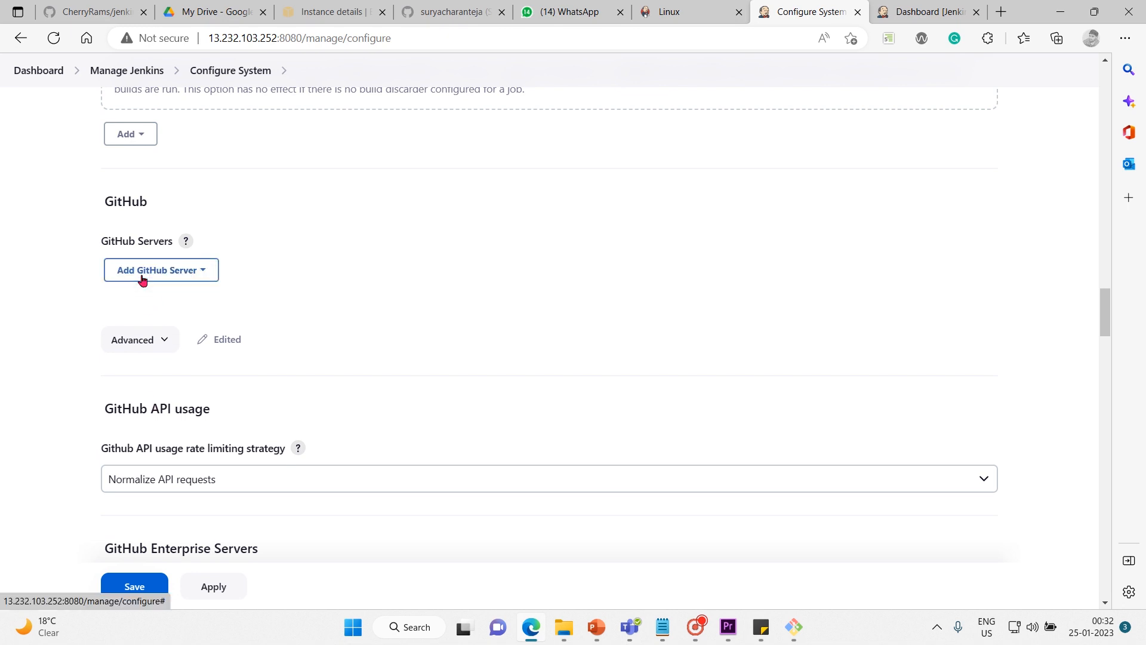
scroll(56, 303, "down", 1)
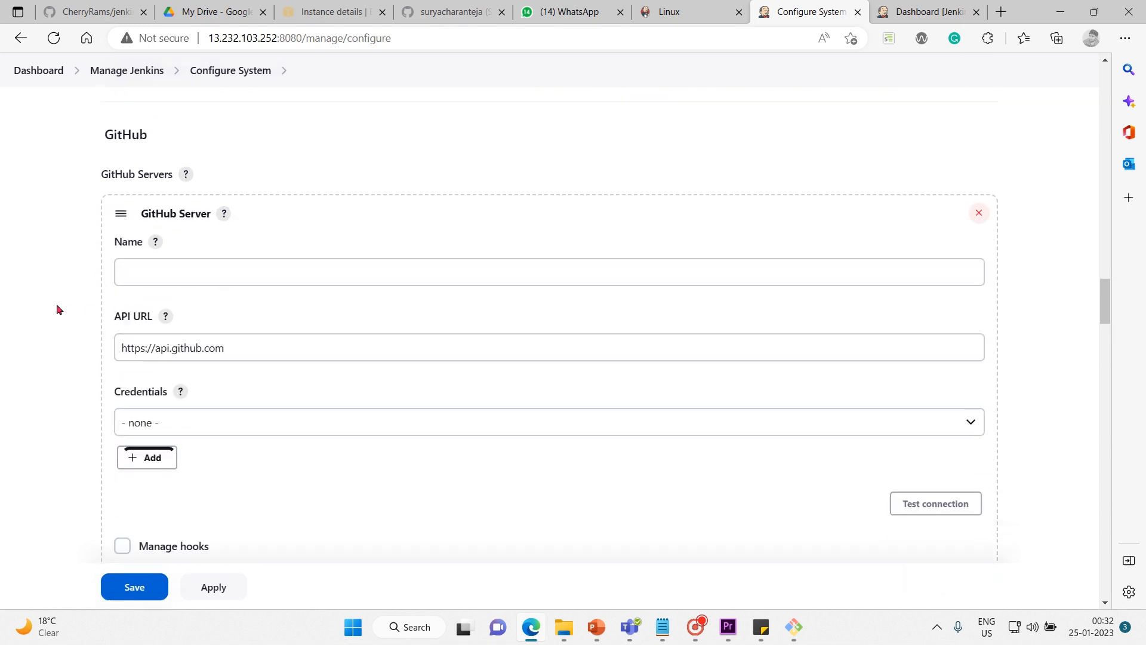
scroll(56, 303, "down", 1)
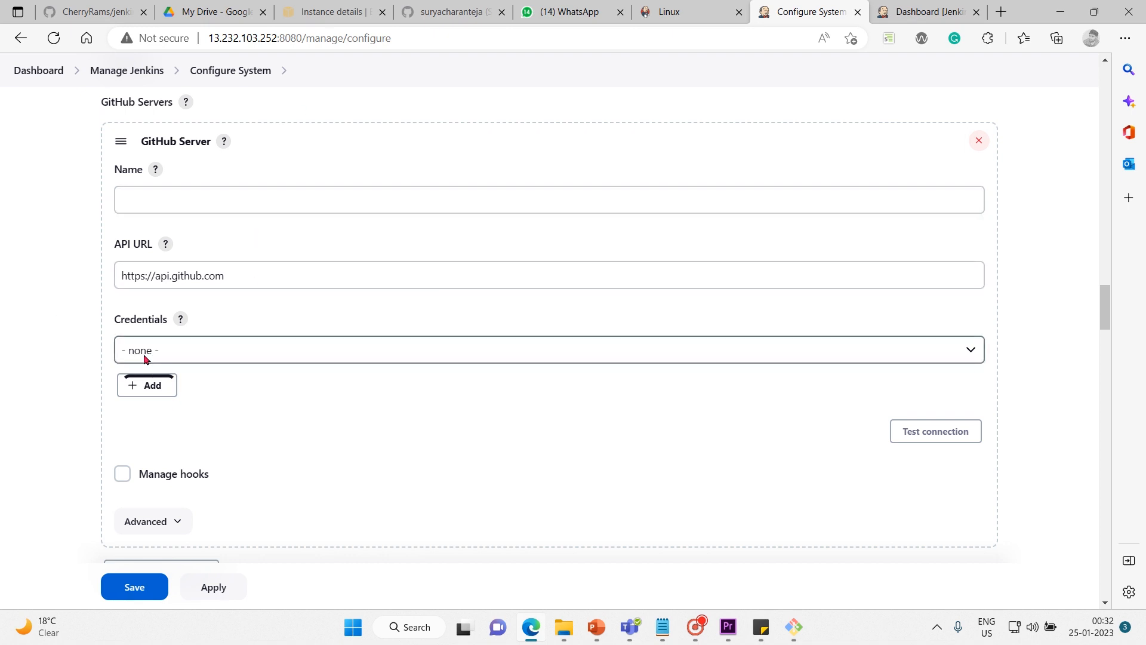
scroll(157, 476, "down", 2)
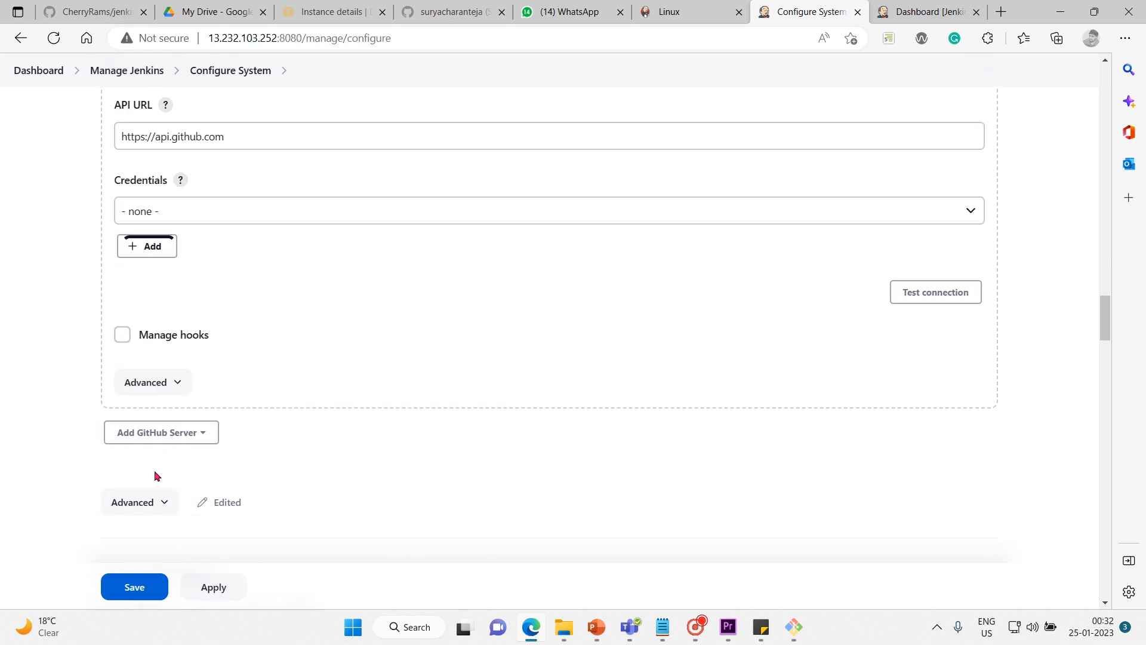
Review the remaining Configure System settings from GitHub API usage through the Git plugin, Shell, Extended E-mail Notification and E-mail Notification sections.
scroll(156, 476, "down", 6)
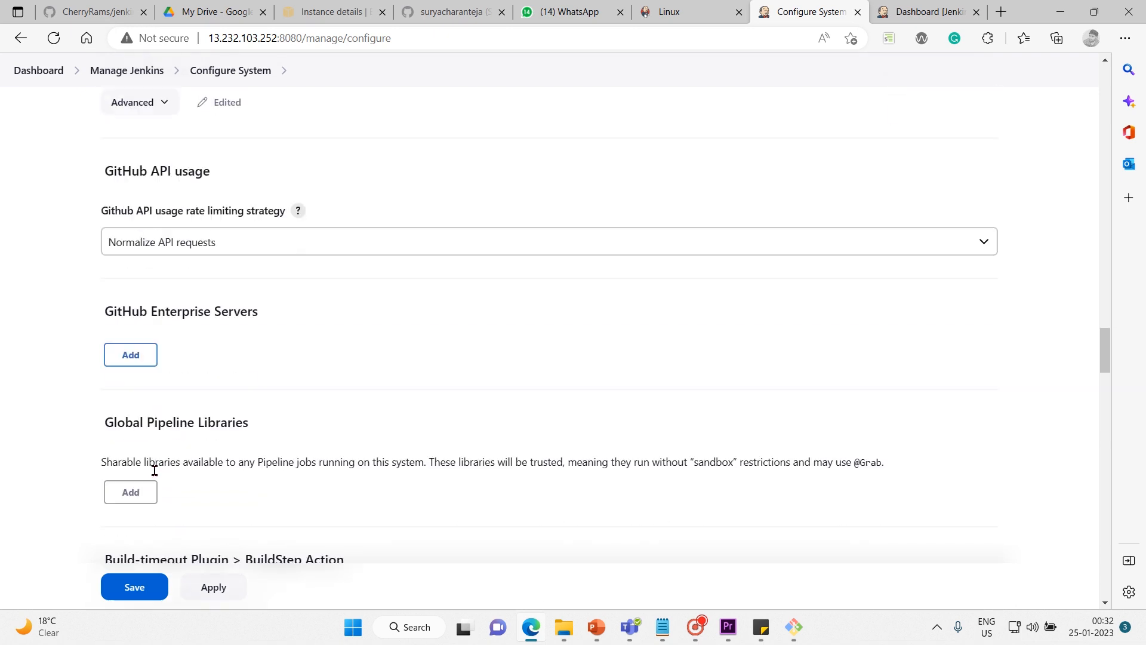
scroll(154, 471, "down", 4)
scroll(155, 473, "down", 3)
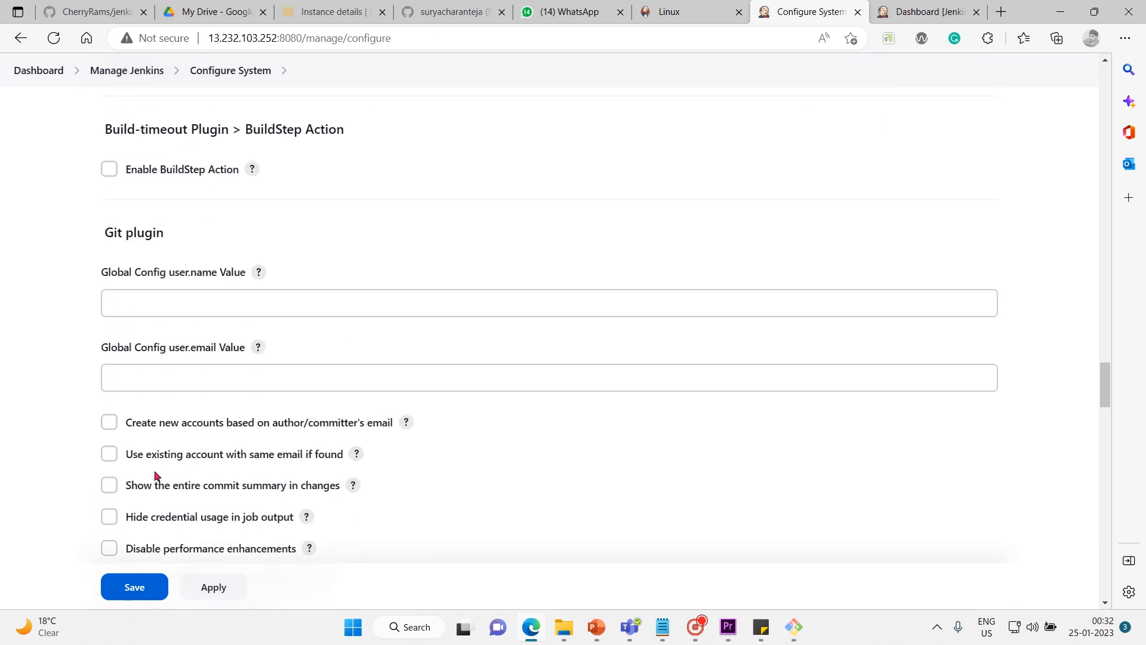
left_click(235, 293)
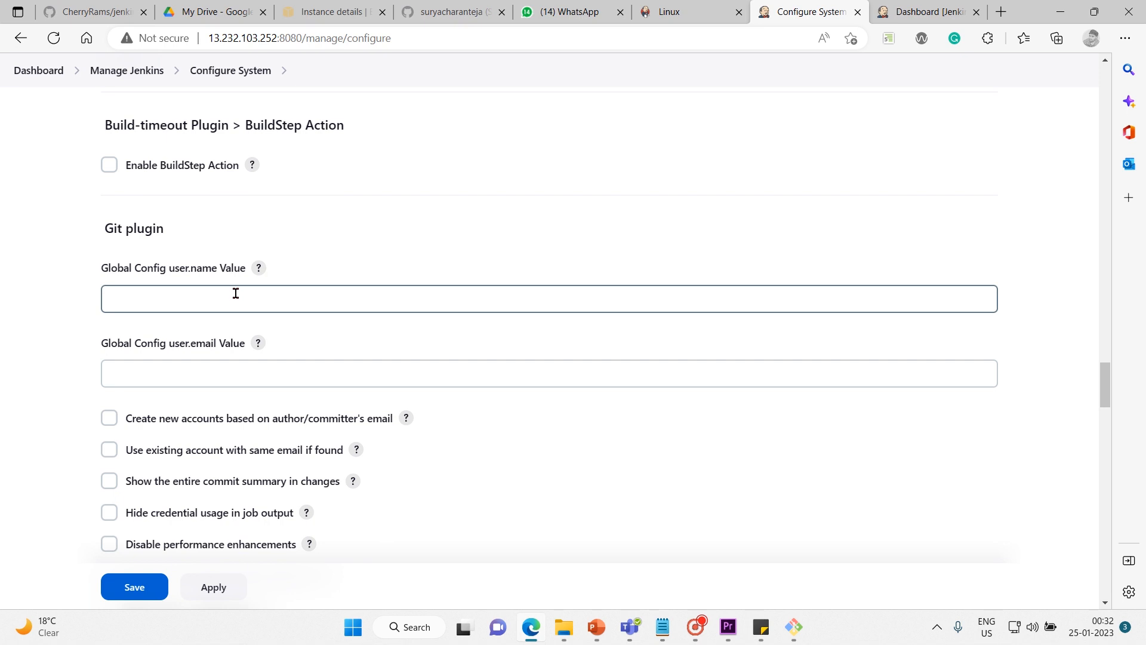
scroll(236, 294, "down", 7)
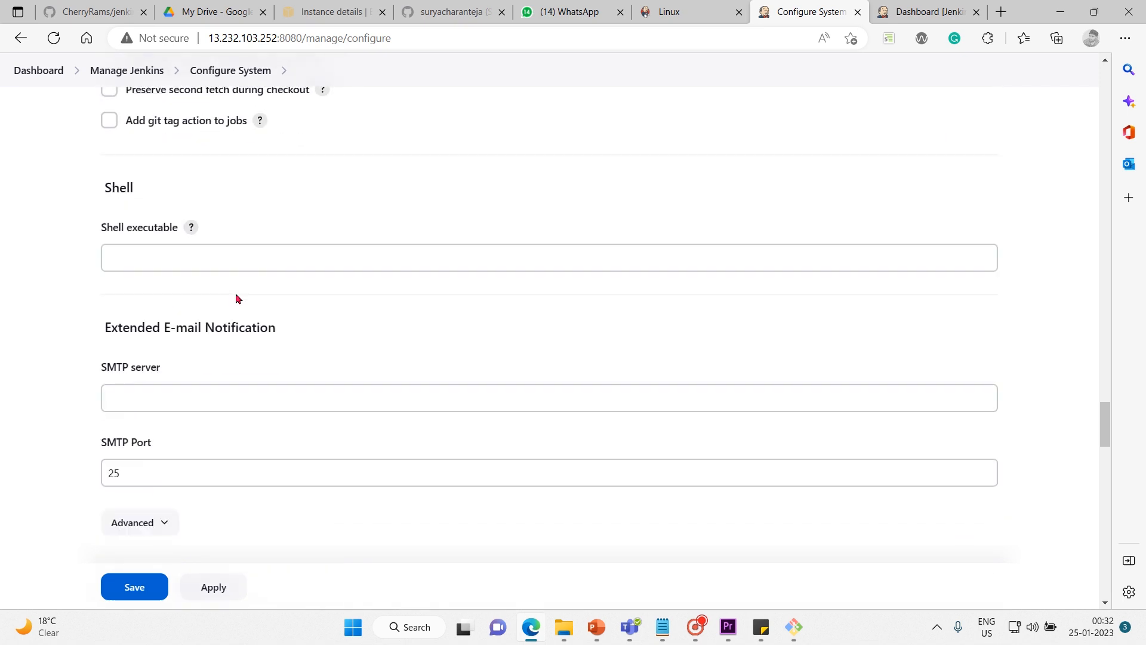
scroll(236, 295, "down", 4)
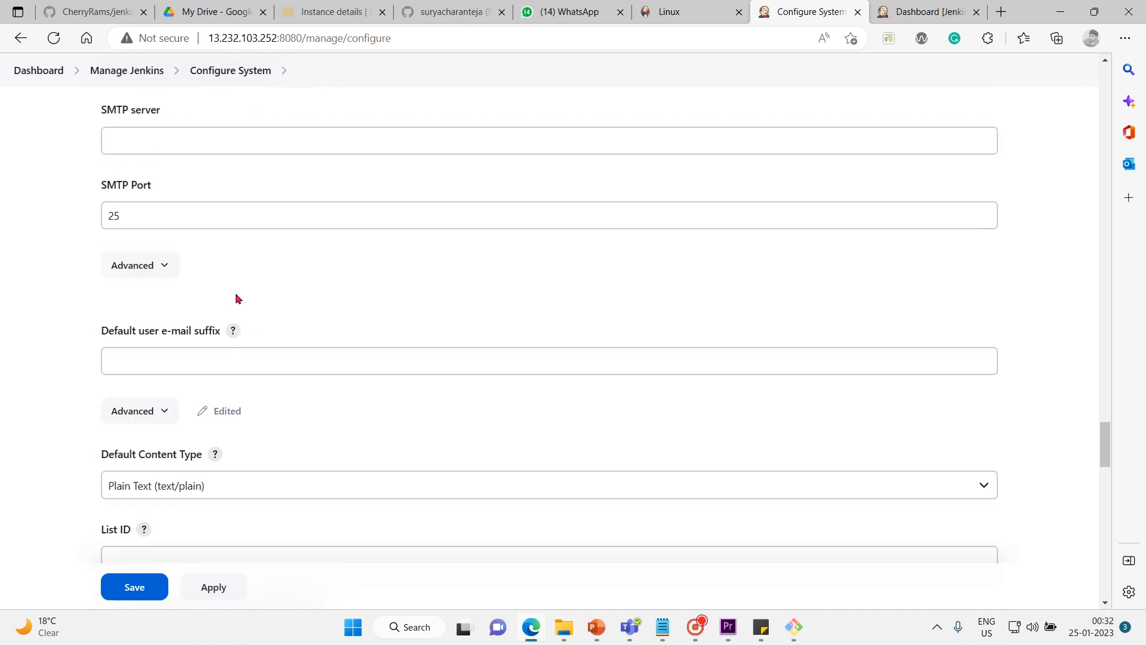
scroll(235, 293, "down", 6)
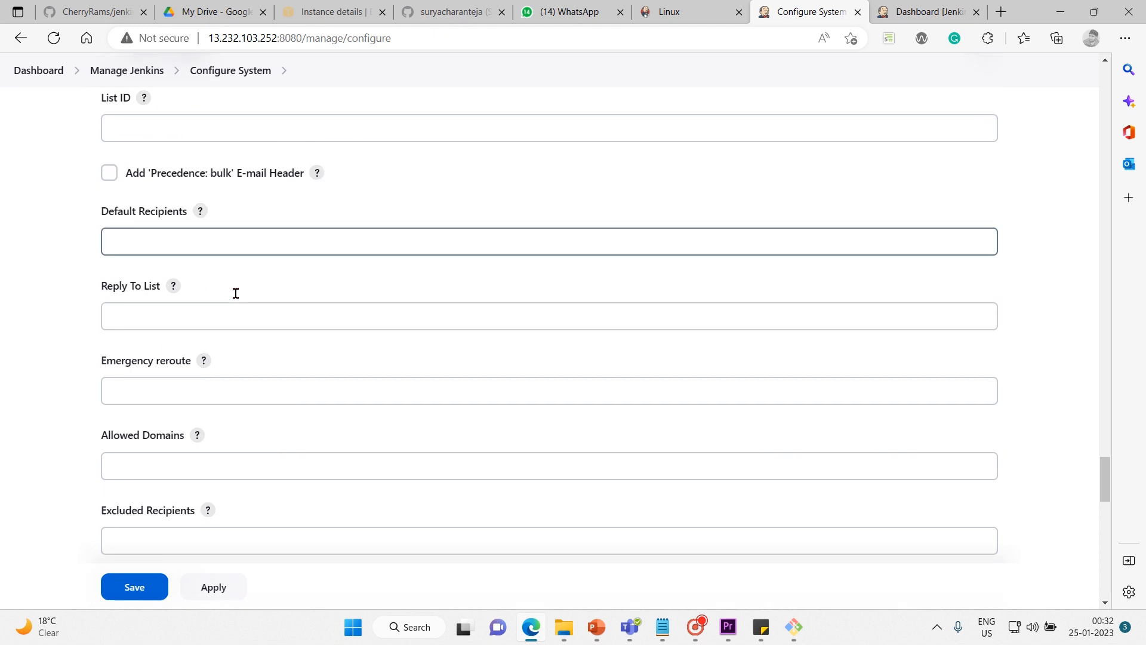
scroll(236, 296, "down", 8)
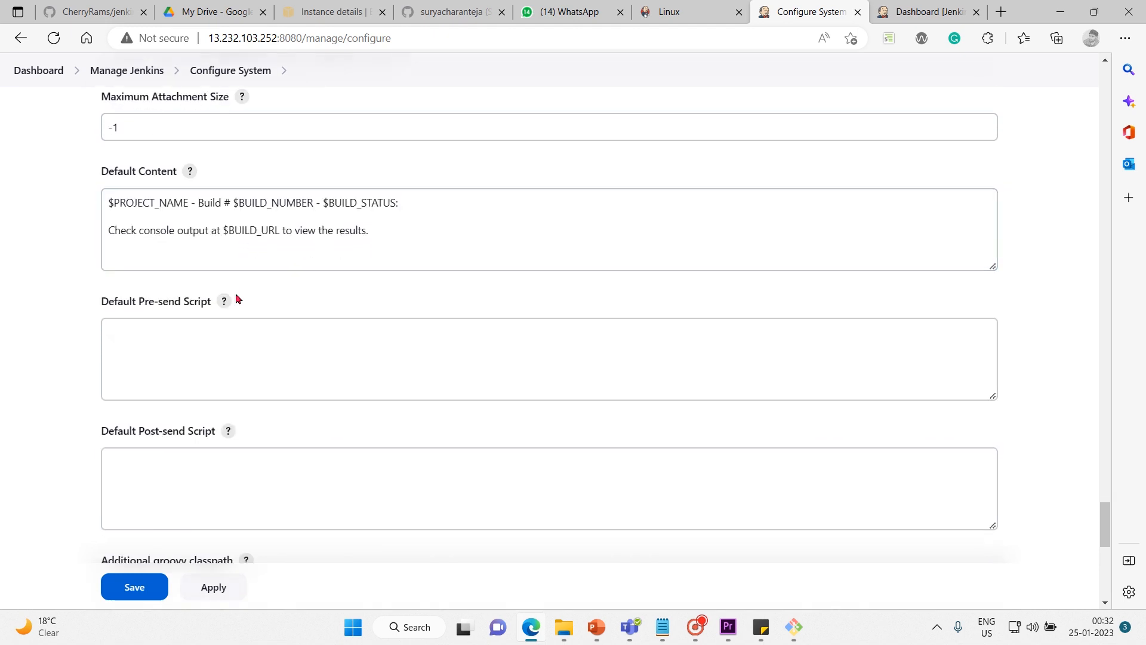
scroll(236, 298, "down", 5)
scroll(236, 298, "up", 1)
scroll(236, 299, "down", 5)
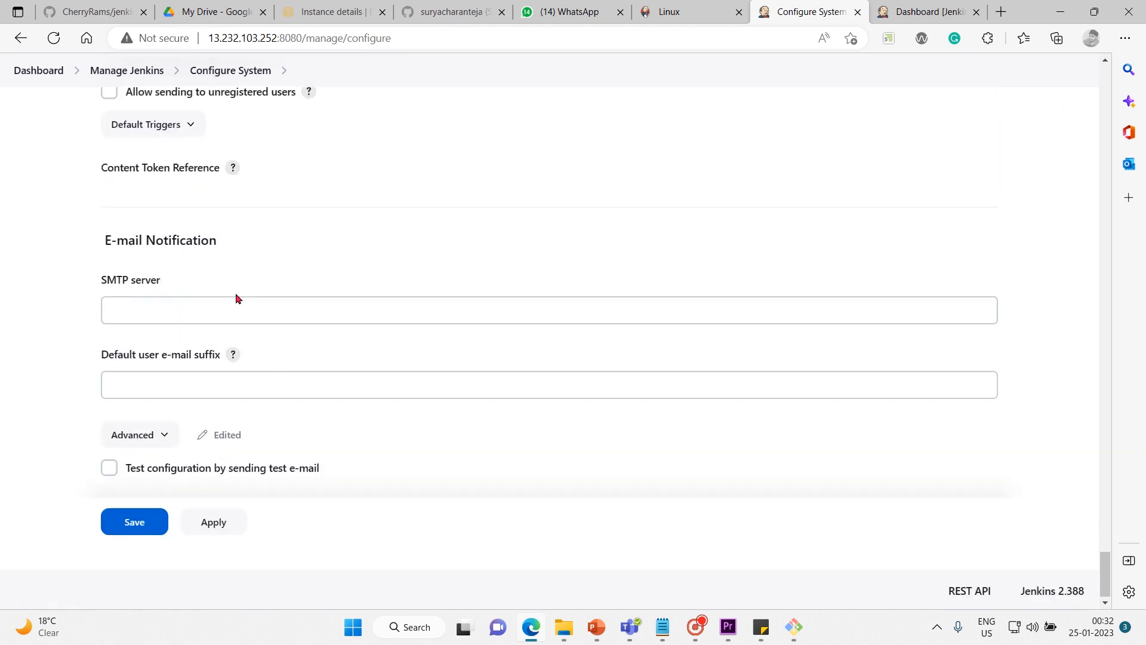
Leave Configure System and return to the Manage Jenkins page, discarding the unsaved changes.
scroll(235, 299, "up", 1)
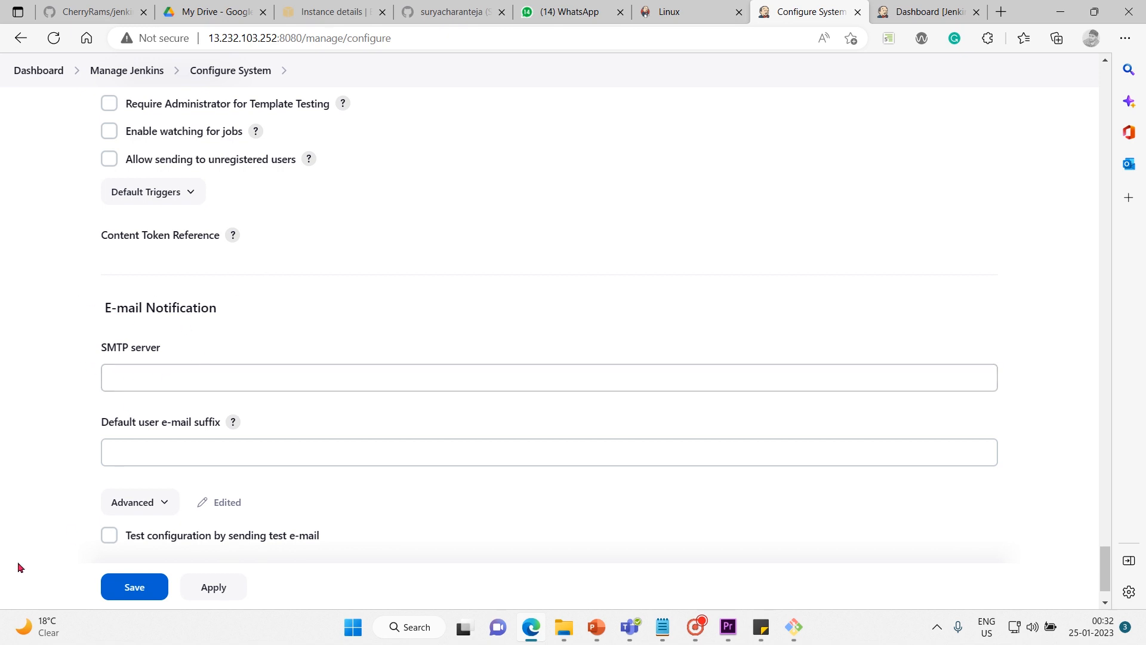
scroll(76, 521, "up", 1)
scroll(76, 520, "up", 20)
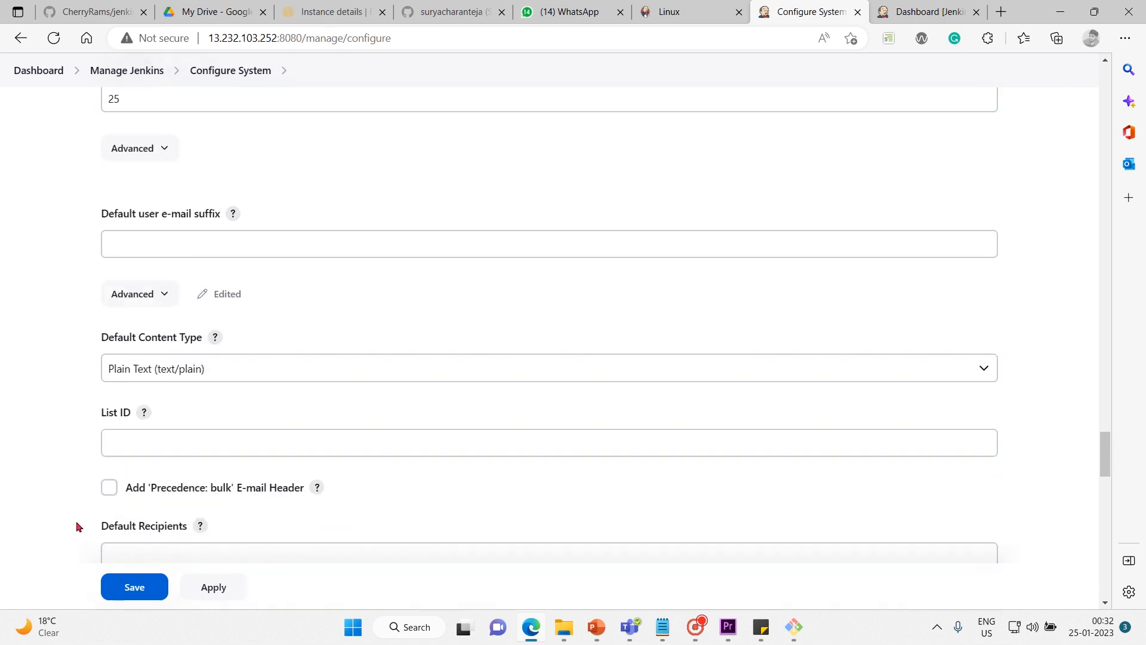
scroll(77, 520, "up", 20)
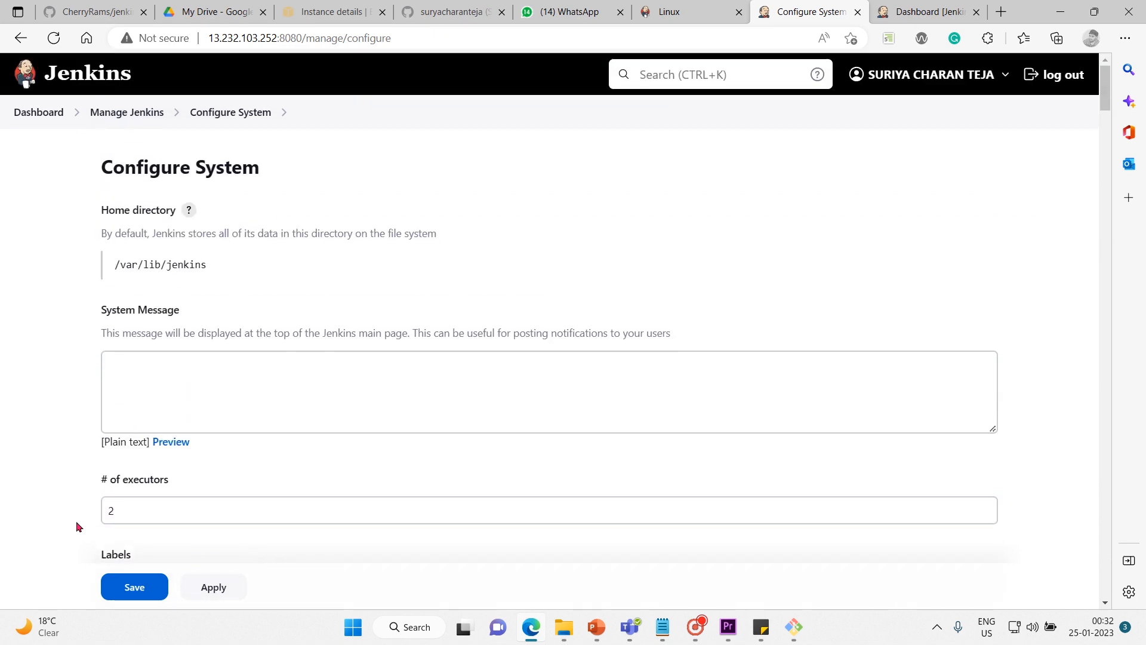
left_click(146, 117)
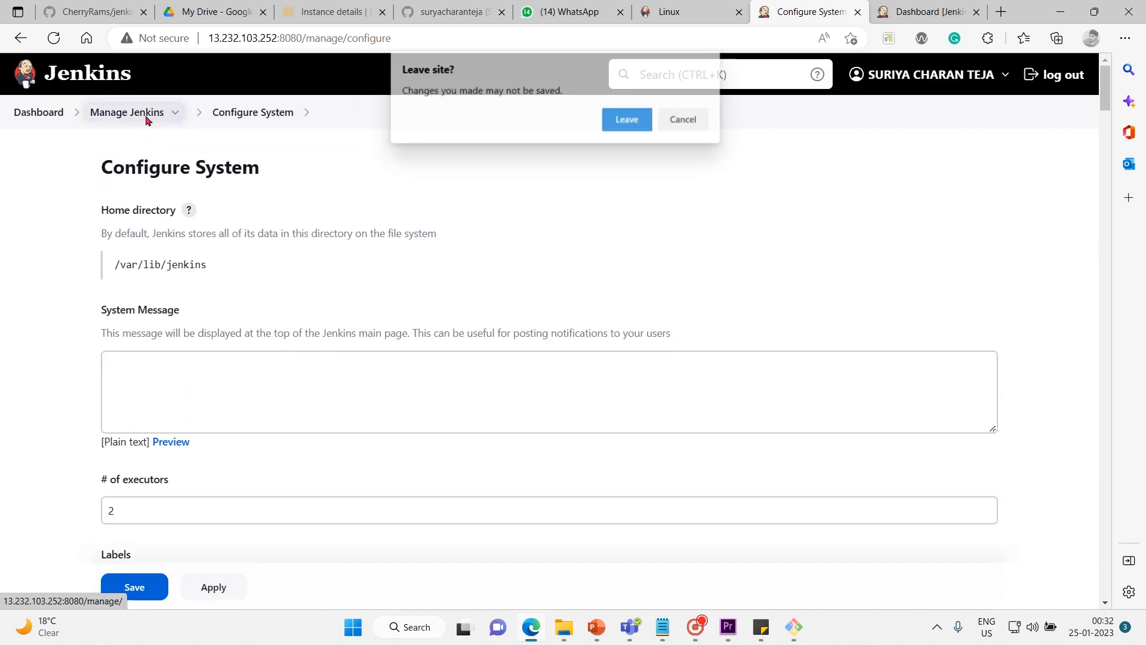
left_click(622, 127)
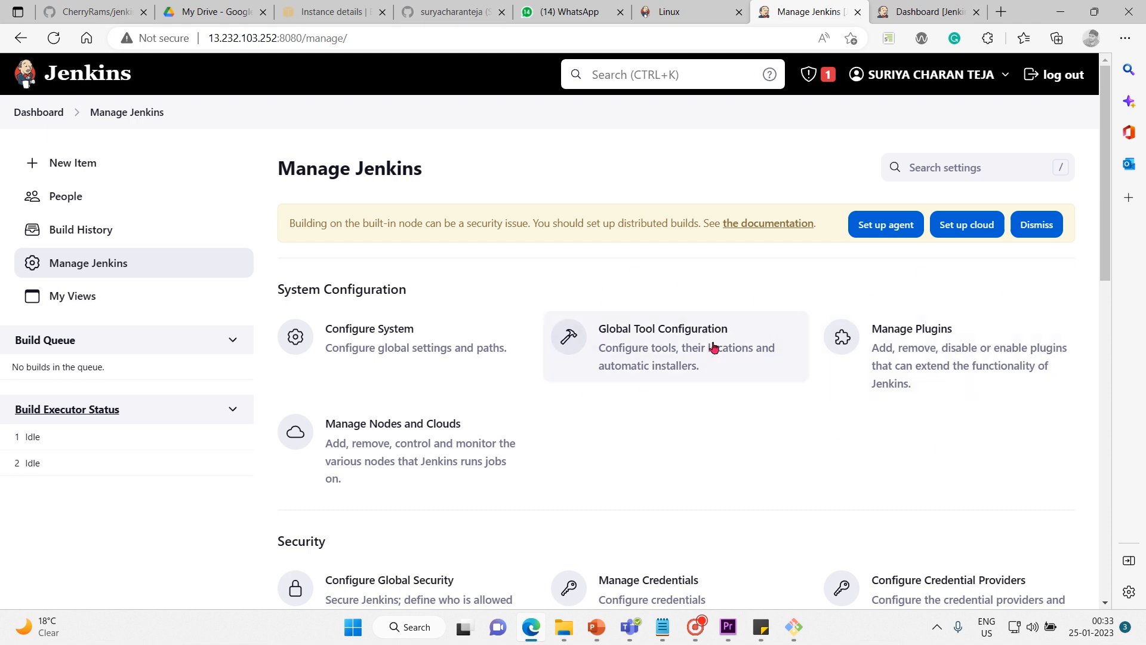
Open Global Tool Configuration and review its Maven Configuration, JDK, Git, Gradle and Ant sections.
left_click(654, 349)
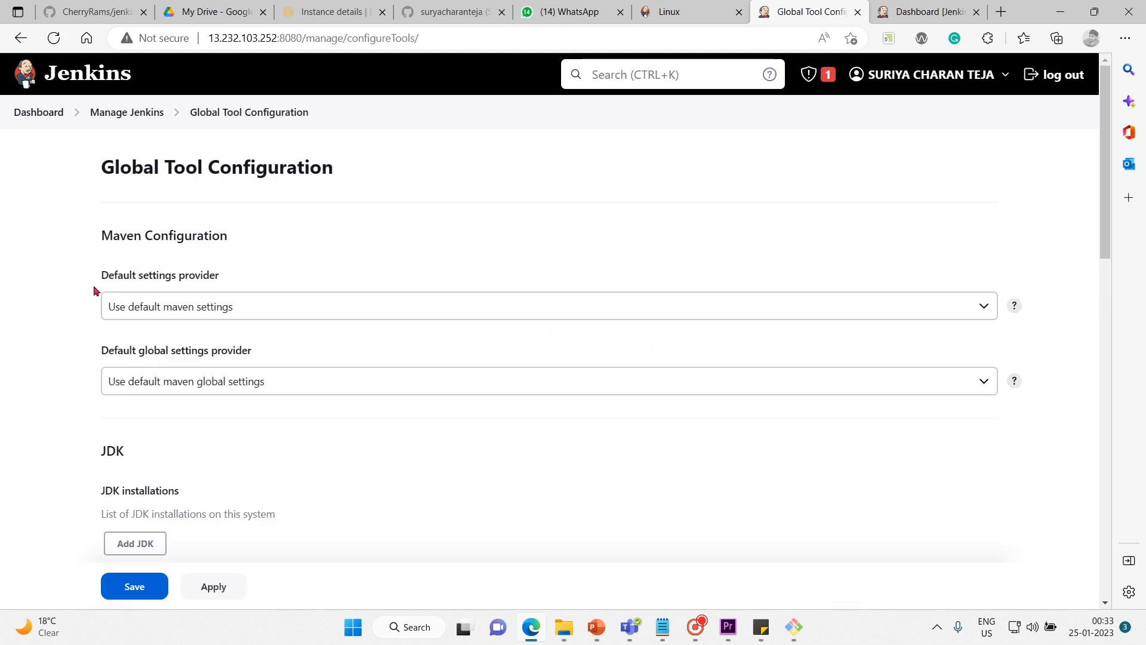
scroll(94, 291, "down", 1)
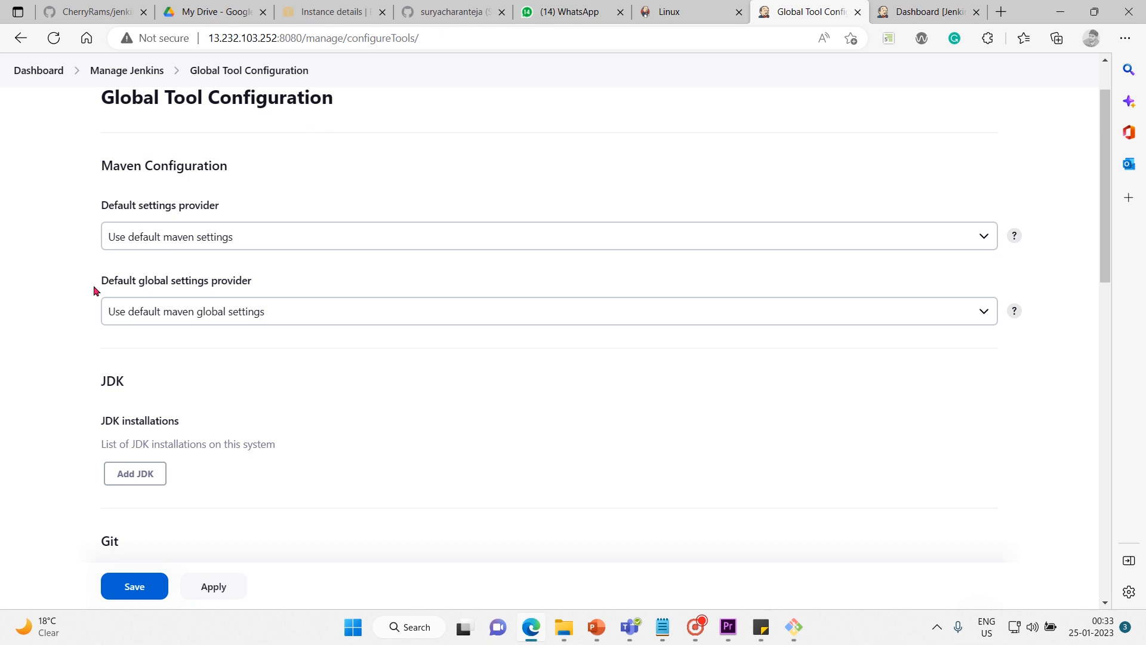
scroll(94, 287, "down", 2)
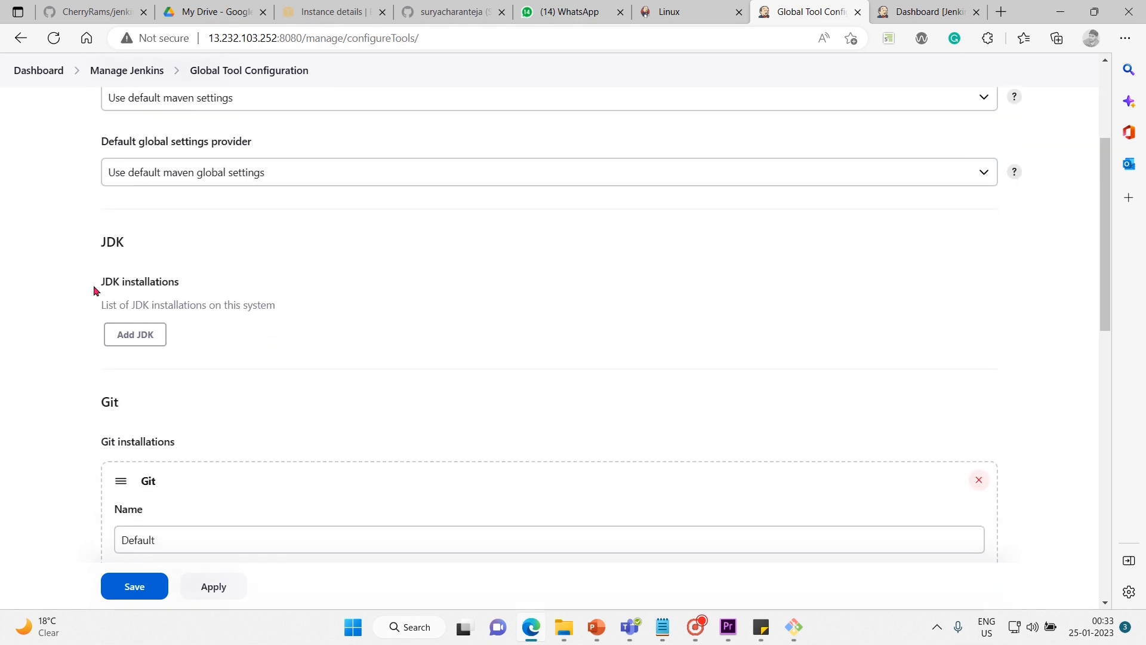
scroll(94, 291, "down", 1)
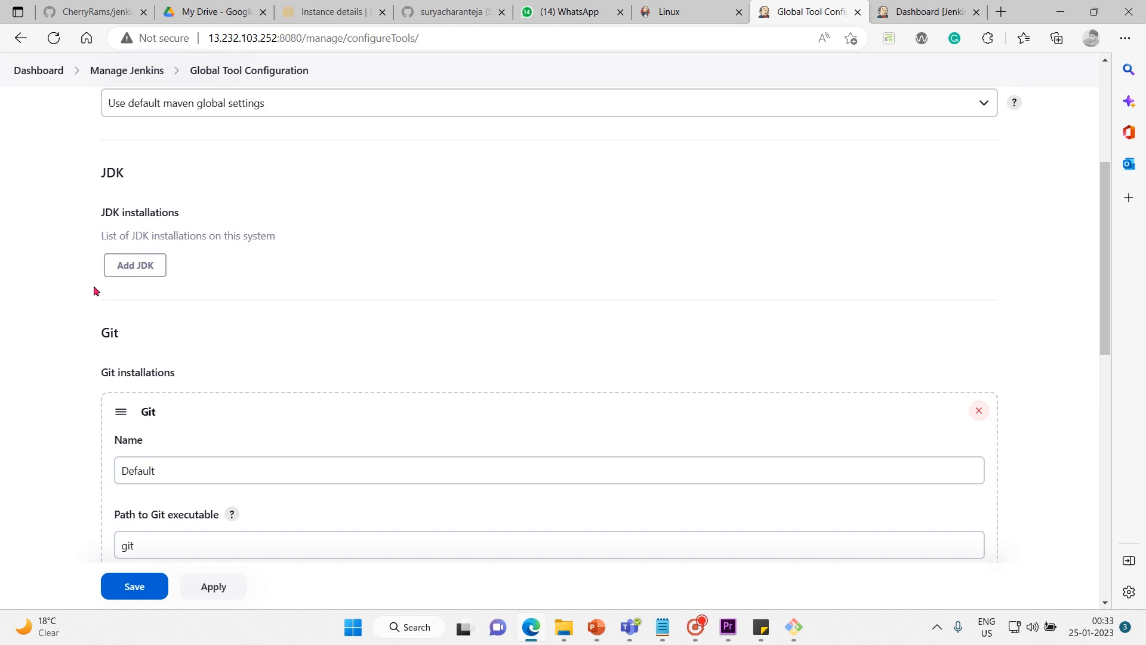
scroll(93, 291, "down", 3)
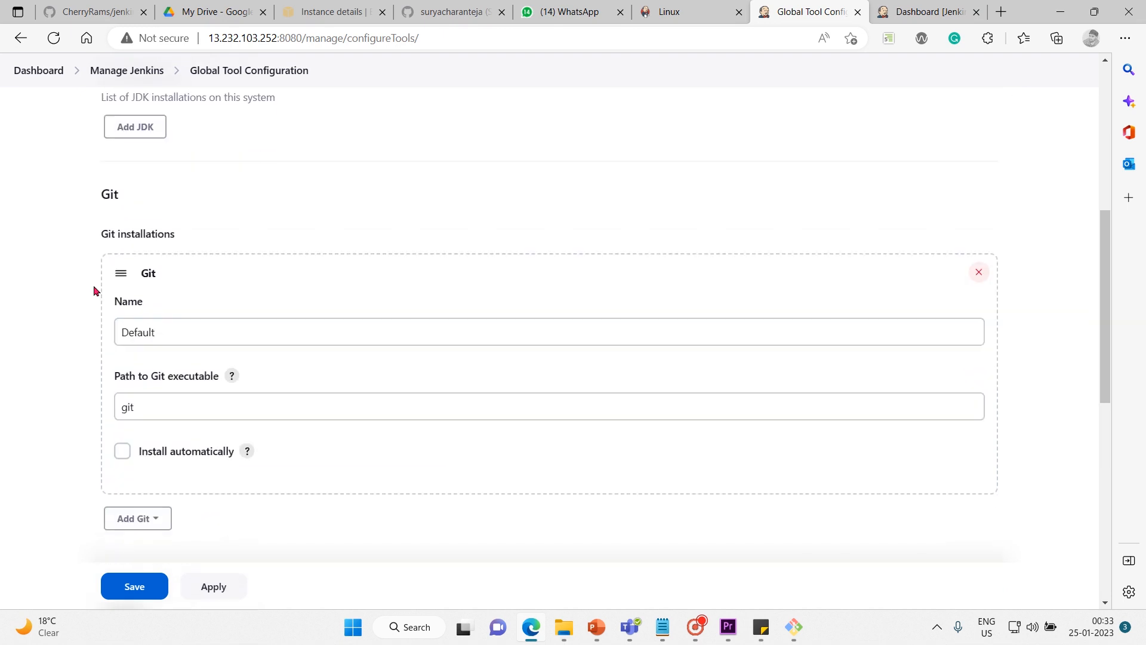
scroll(93, 291, "down", 2)
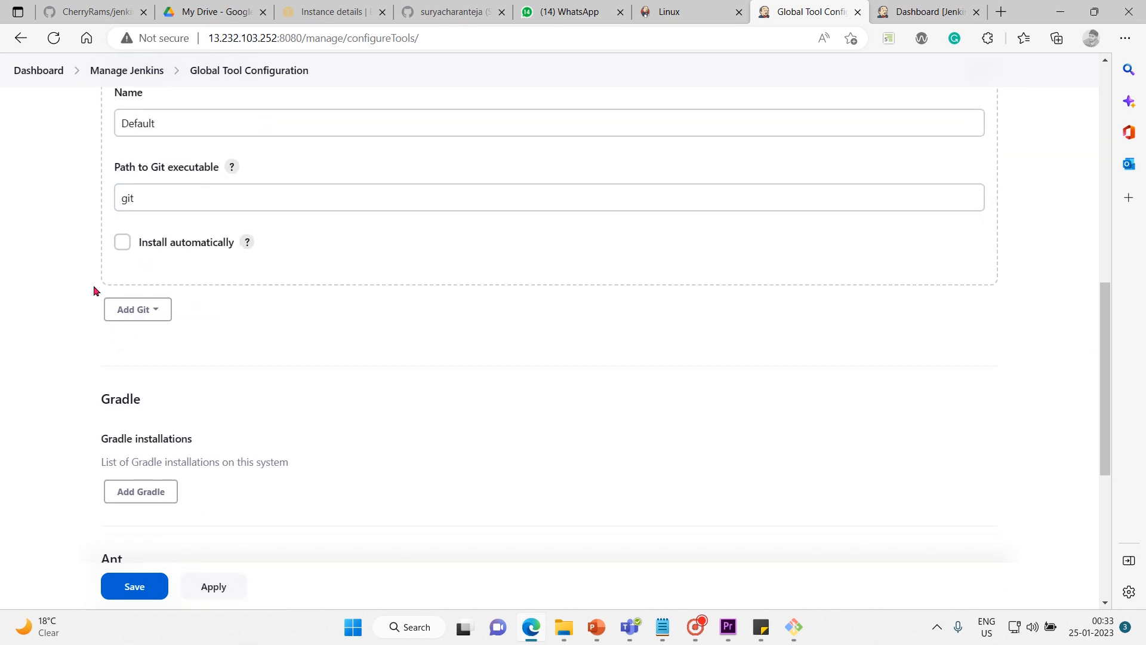
scroll(93, 290, "down", 1)
scroll(94, 291, "down", 4)
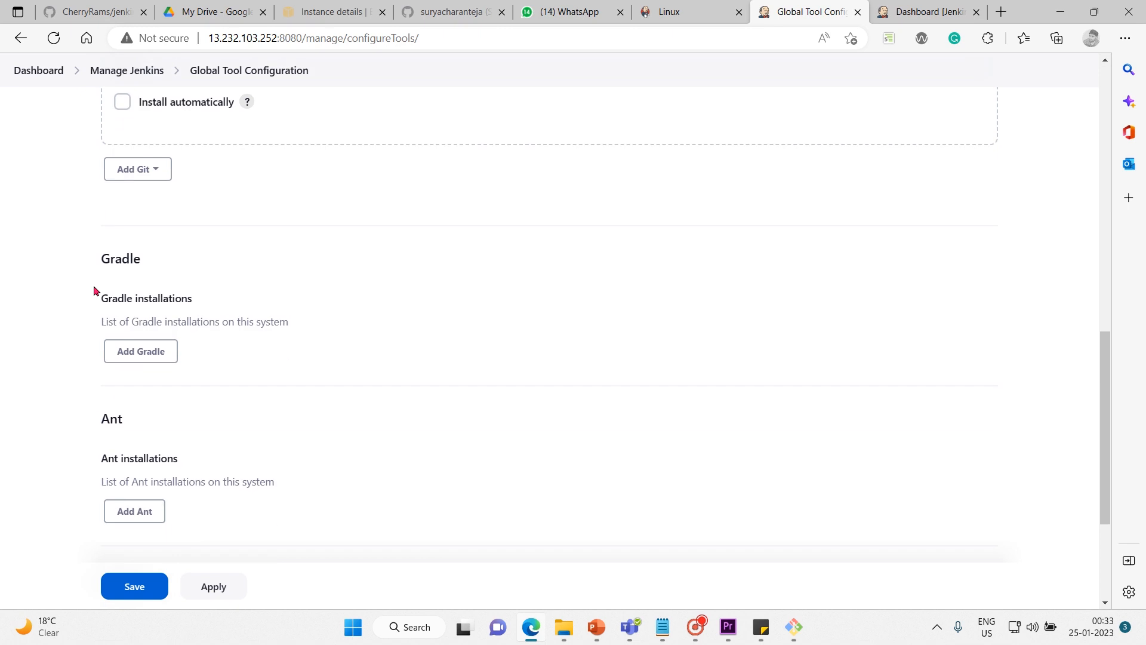
Add a blank Gradle installation and examine its name, Install automatically and Install from Gradle.org version options.
scroll(94, 291, "up", 2)
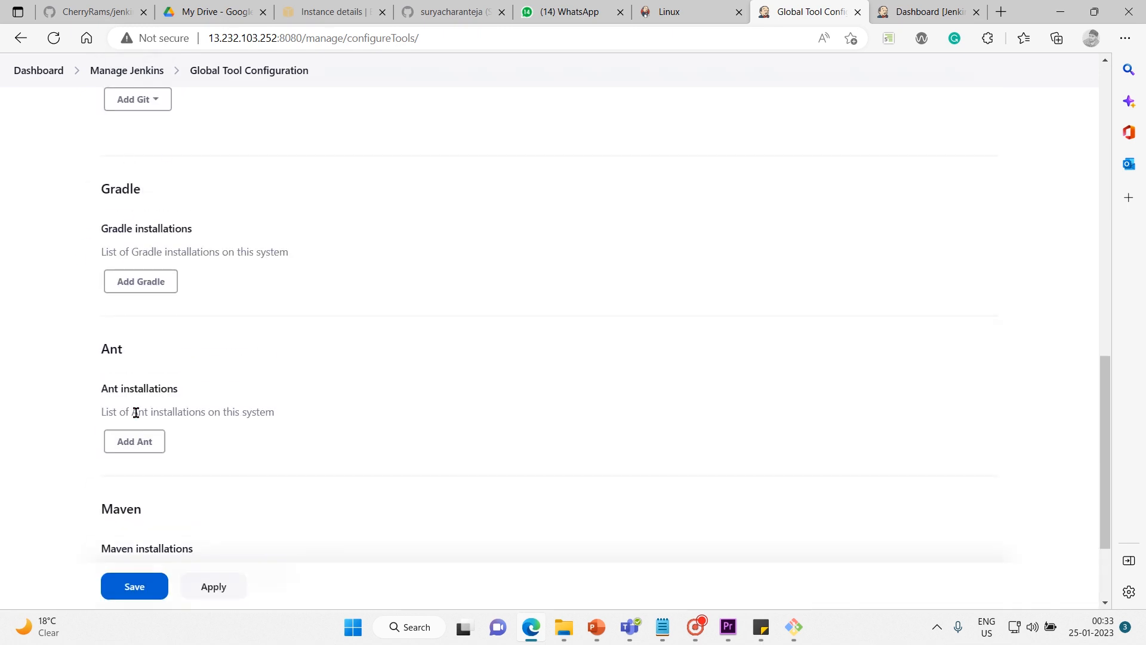
scroll(135, 411, "down", 1)
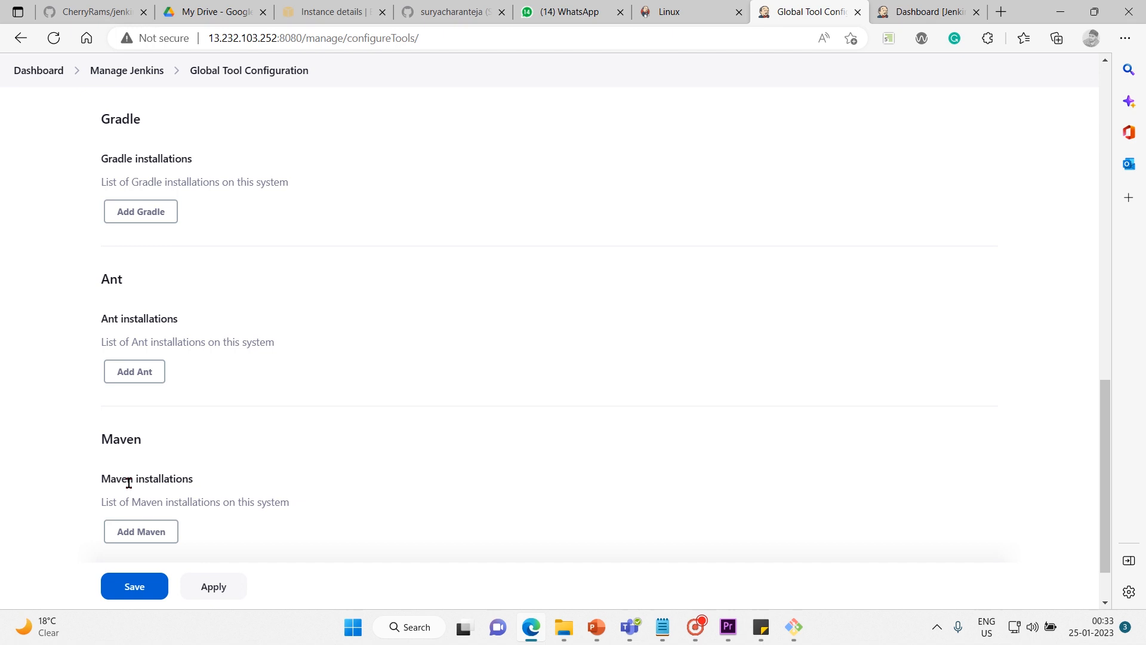
scroll(129, 484, "up", 1)
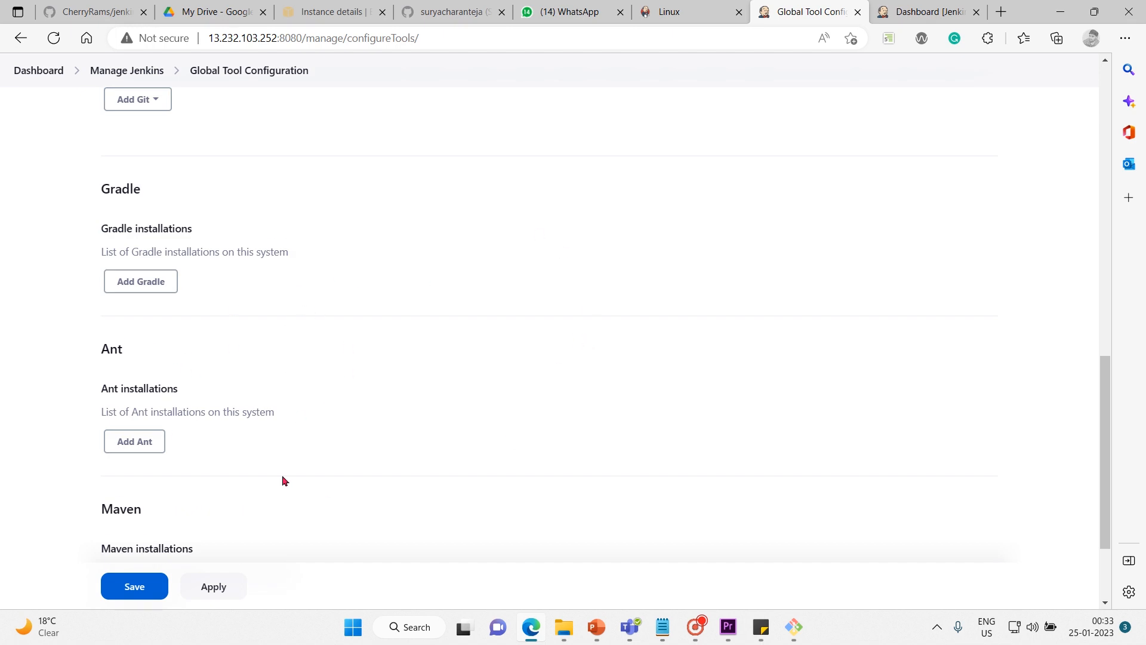
left_click(154, 283)
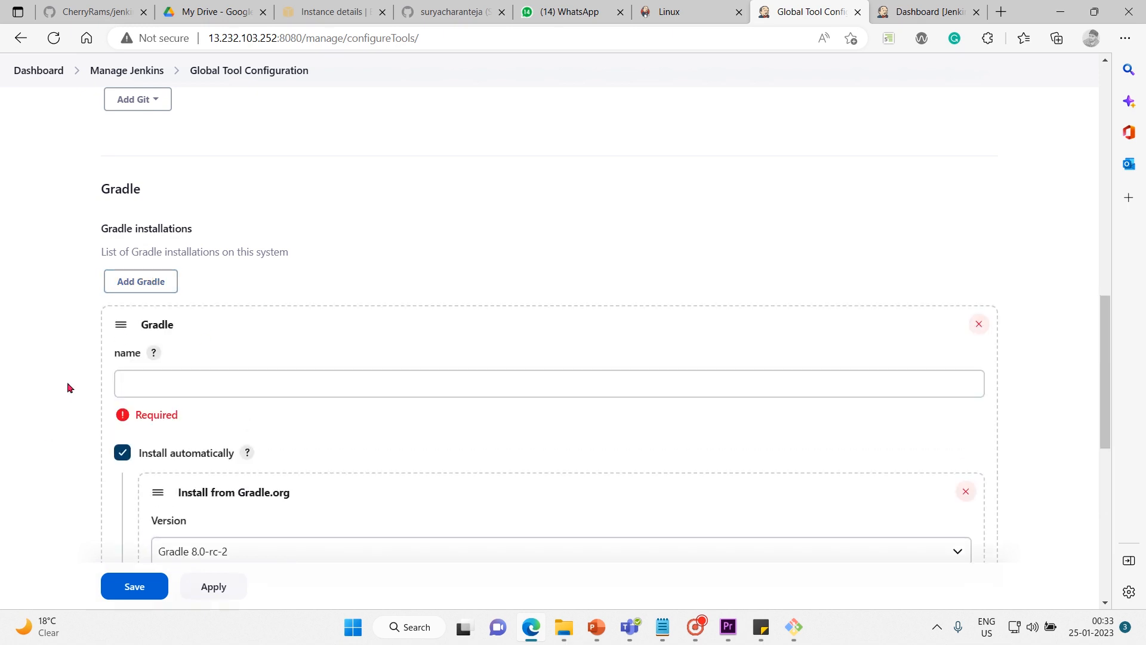
scroll(67, 387, "down", 1)
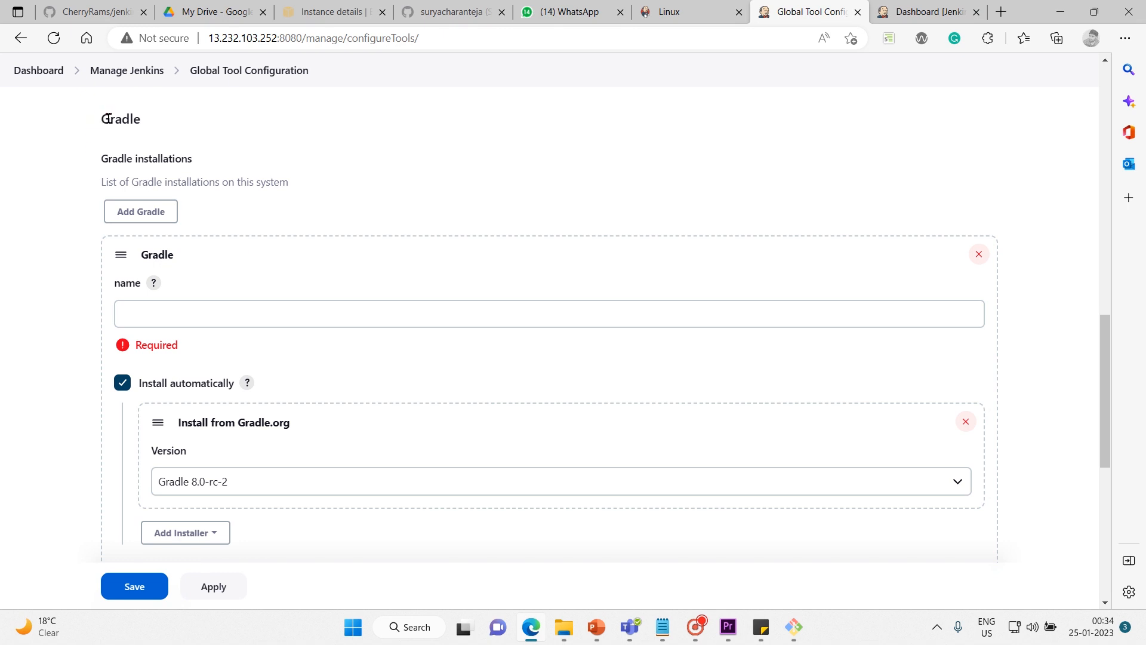
left_click_drag(99, 119, 755, 444)
left_click(48, 108)
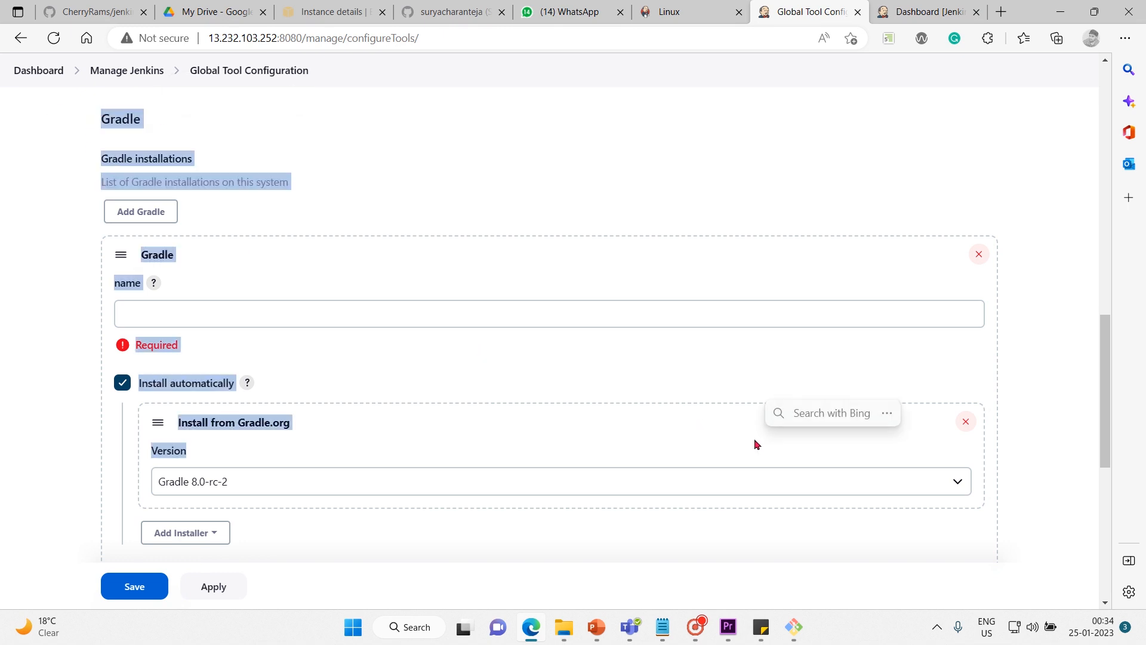
left_click(335, 361)
left_click(278, 309)
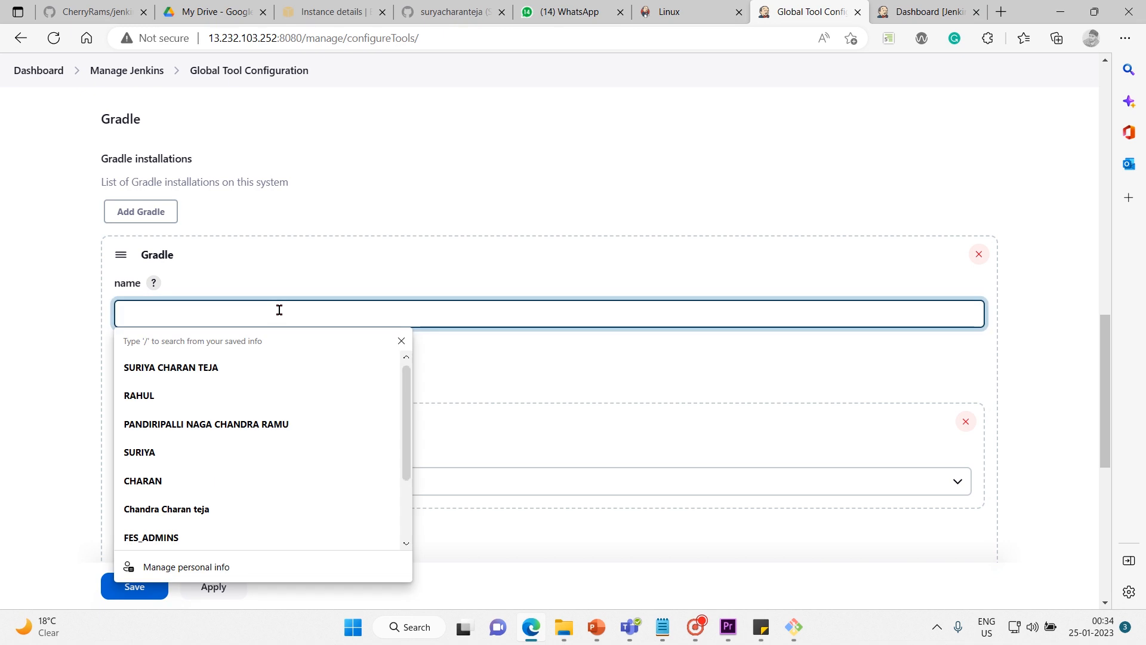
type("MAVEN")
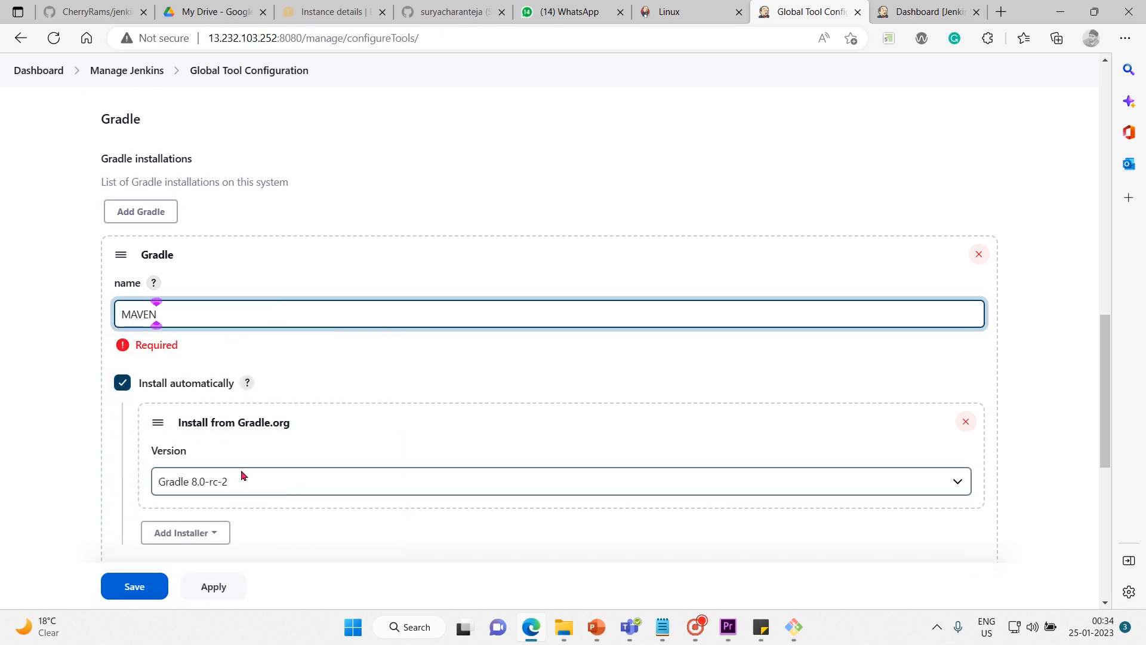
left_click(82, 445)
scroll(82, 445, "down", 1)
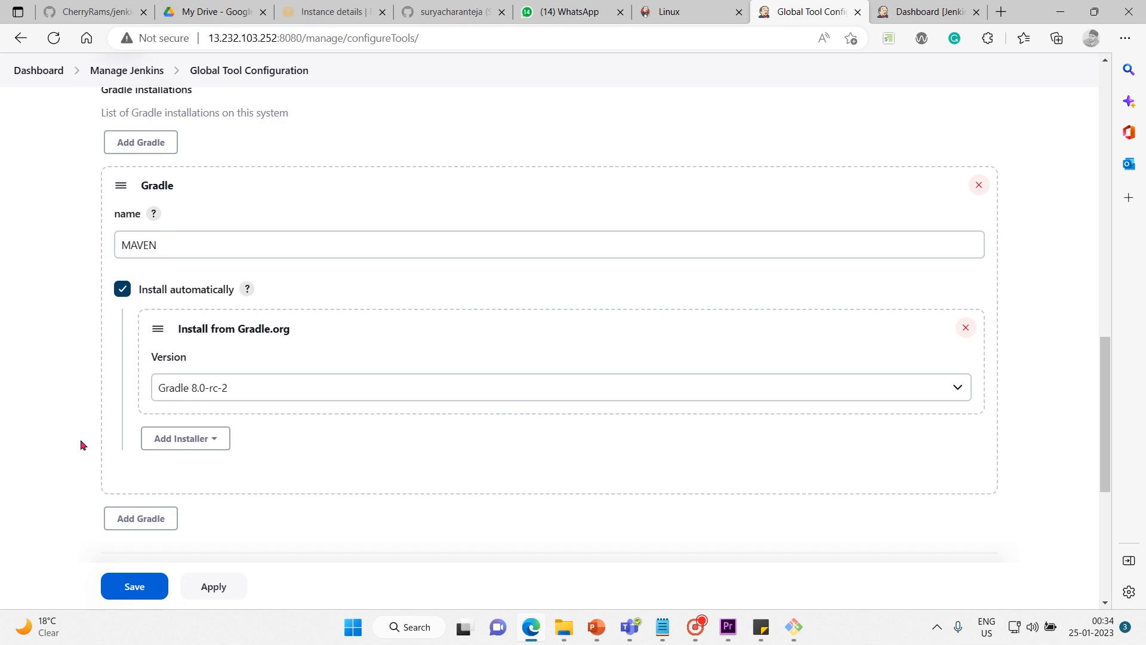
scroll(210, 482, "up", 2)
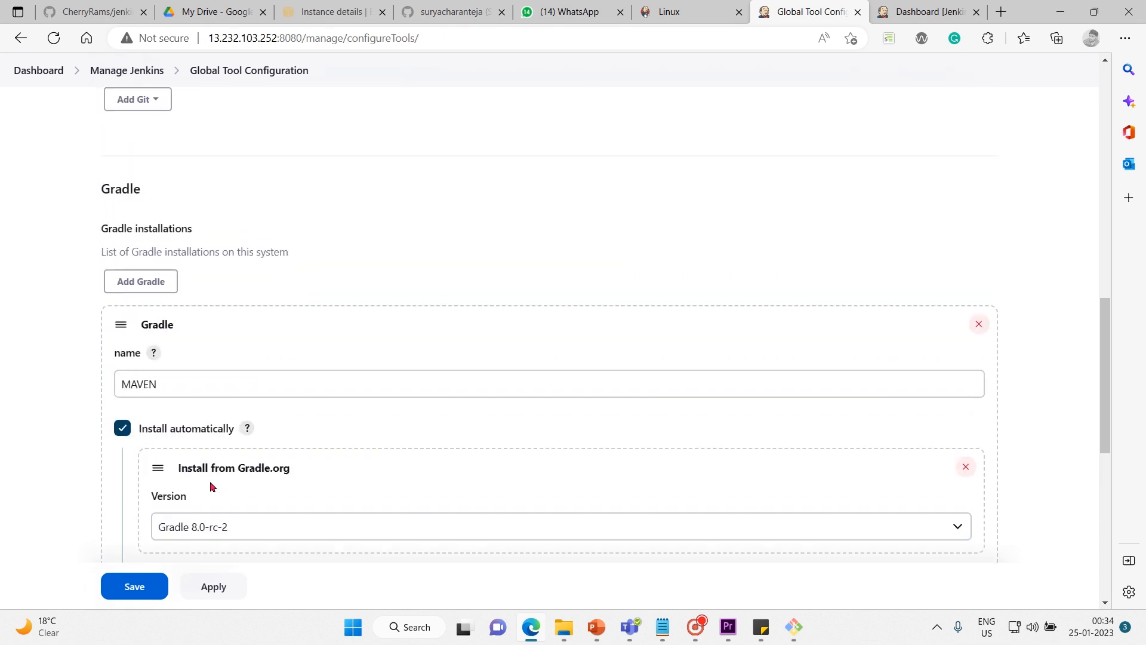
scroll(210, 481, "down", 1)
left_click(208, 313)
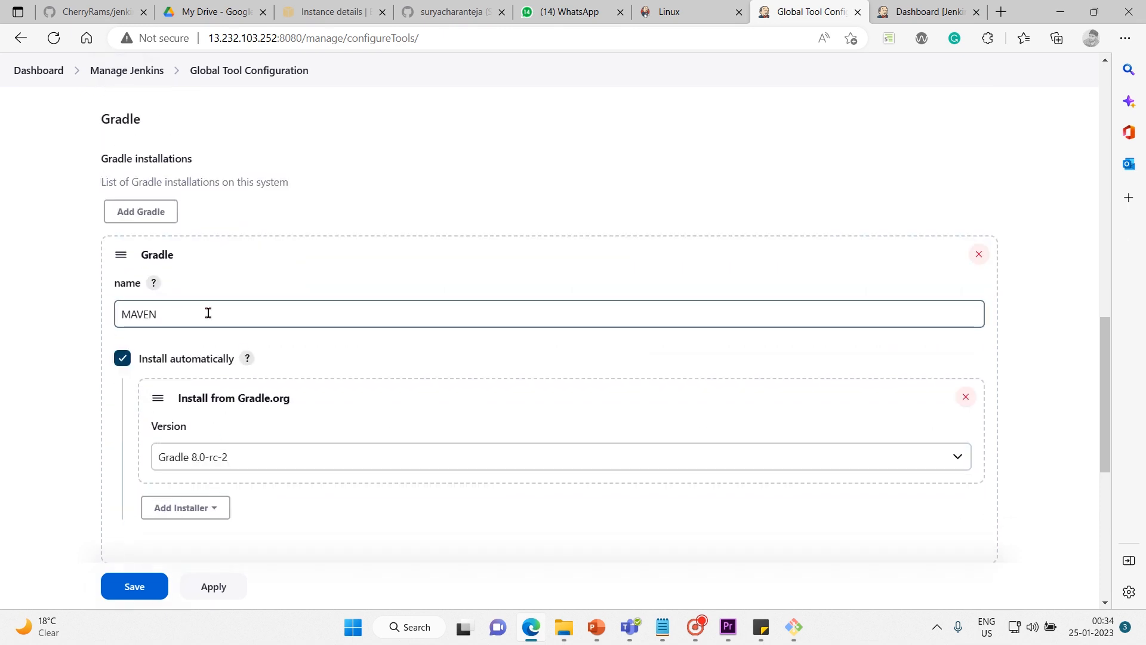
key("BackSpace")
key("BackSpace")
key("BackSpace")
key("BackSpace")
key("BackSpace")
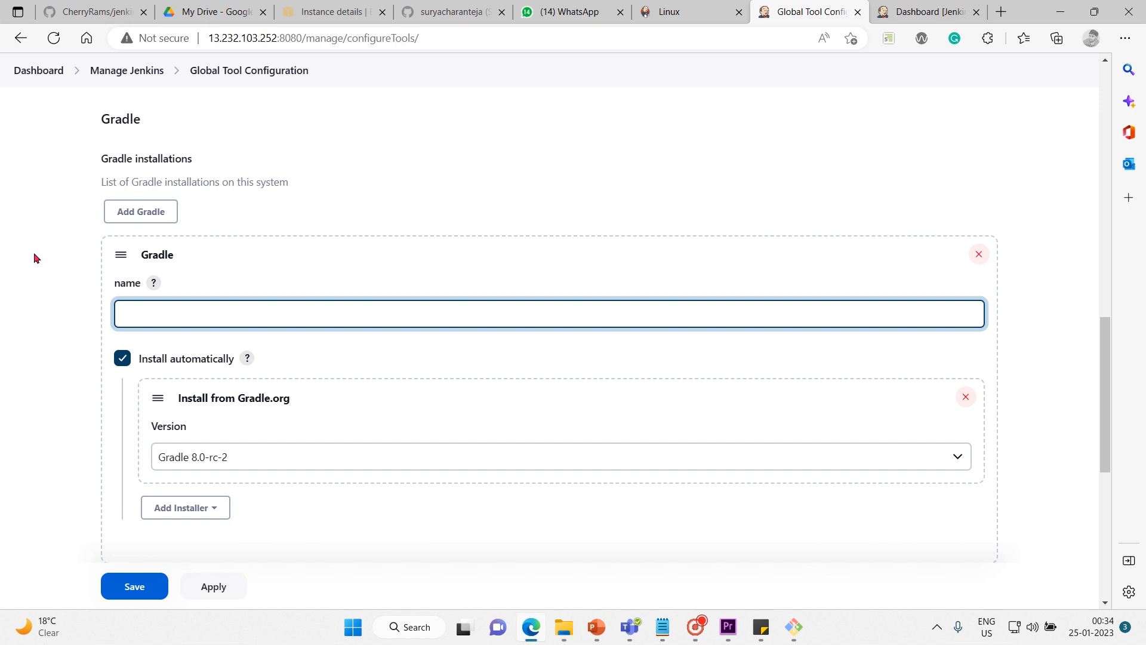
left_click(34, 254)
Skim the whole Global Tool Configuration page, from its heading down to the Maven installations section.
scroll(34, 255, "up", 1)
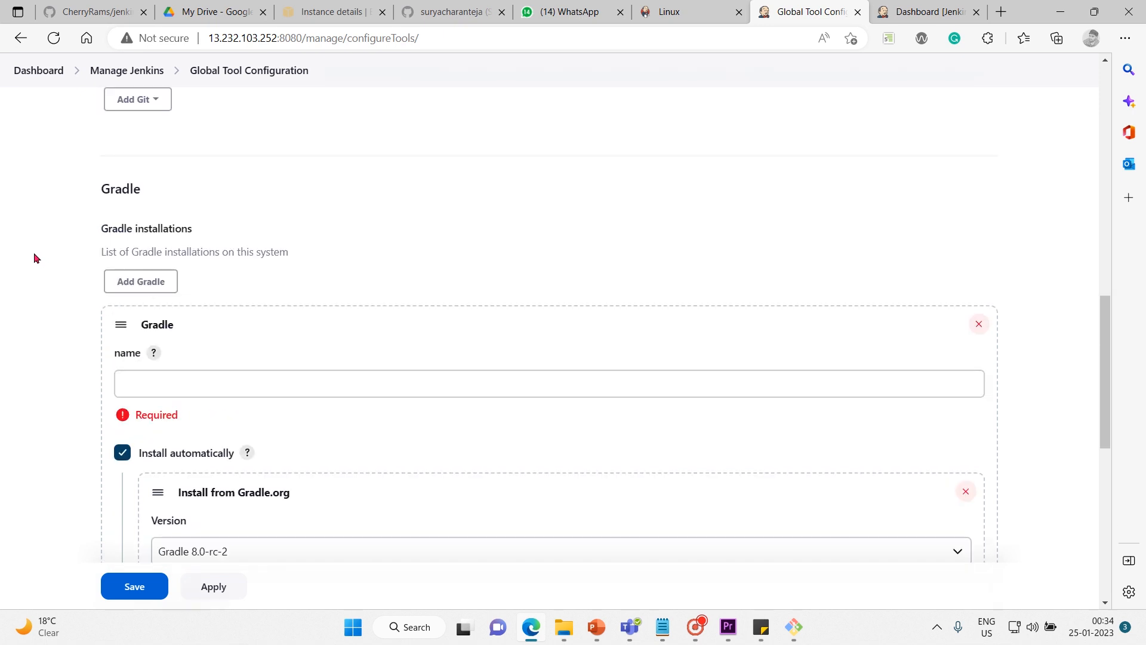
scroll(34, 255, "down", 3)
scroll(35, 258, "down", 1)
scroll(34, 258, "up", 12)
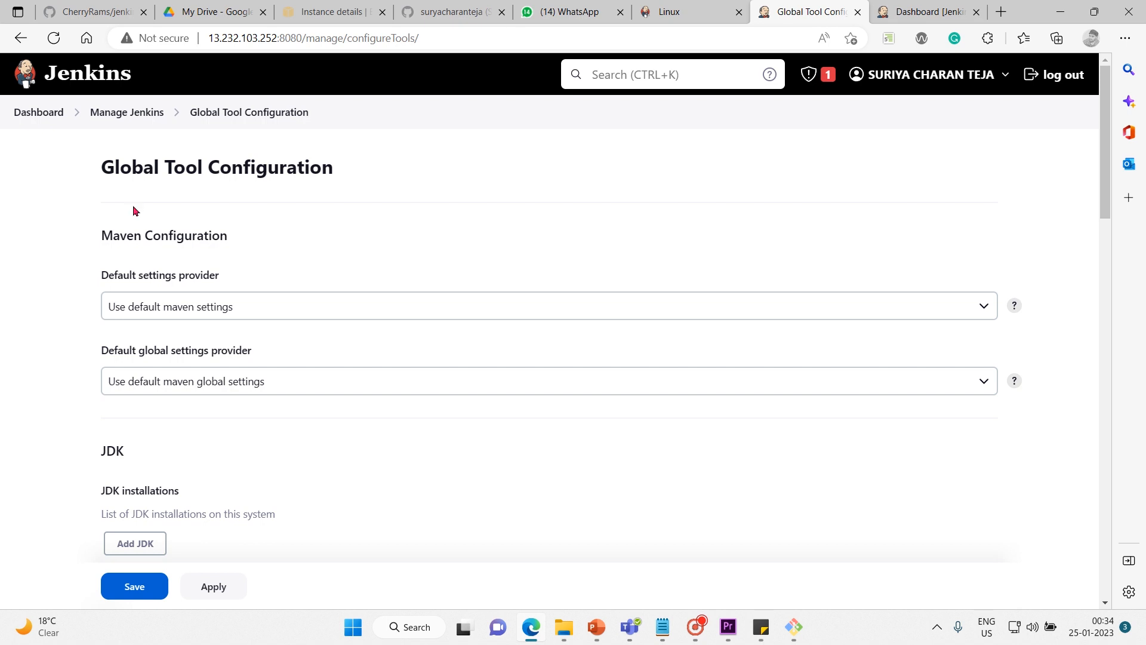
left_click_drag(165, 169, 339, 170)
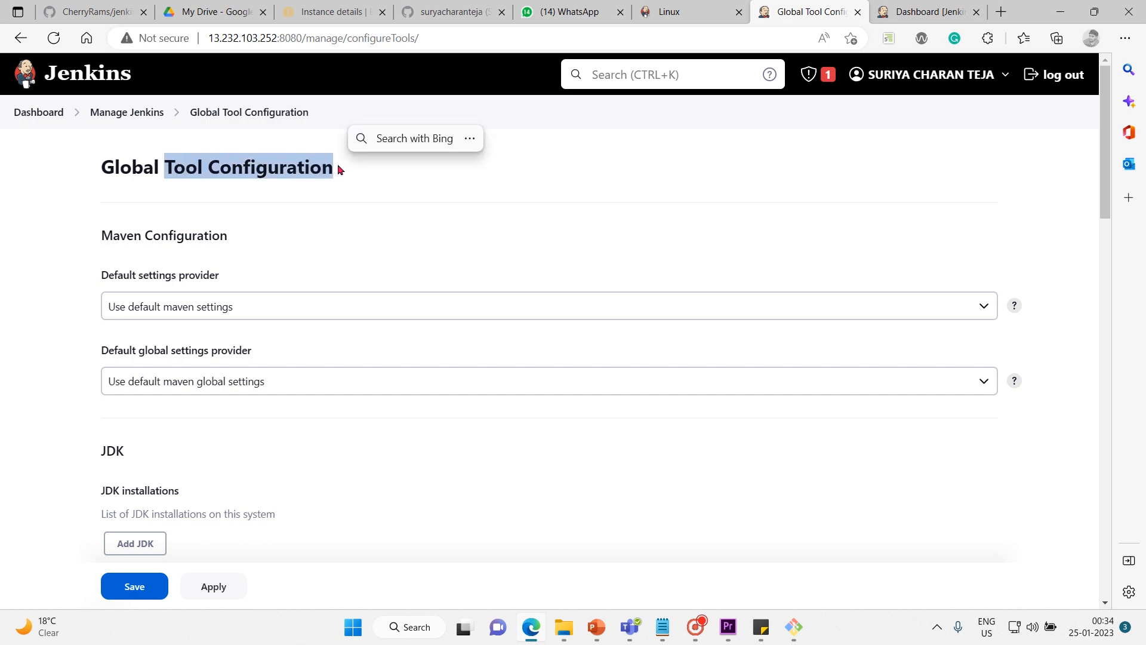
left_click(360, 226)
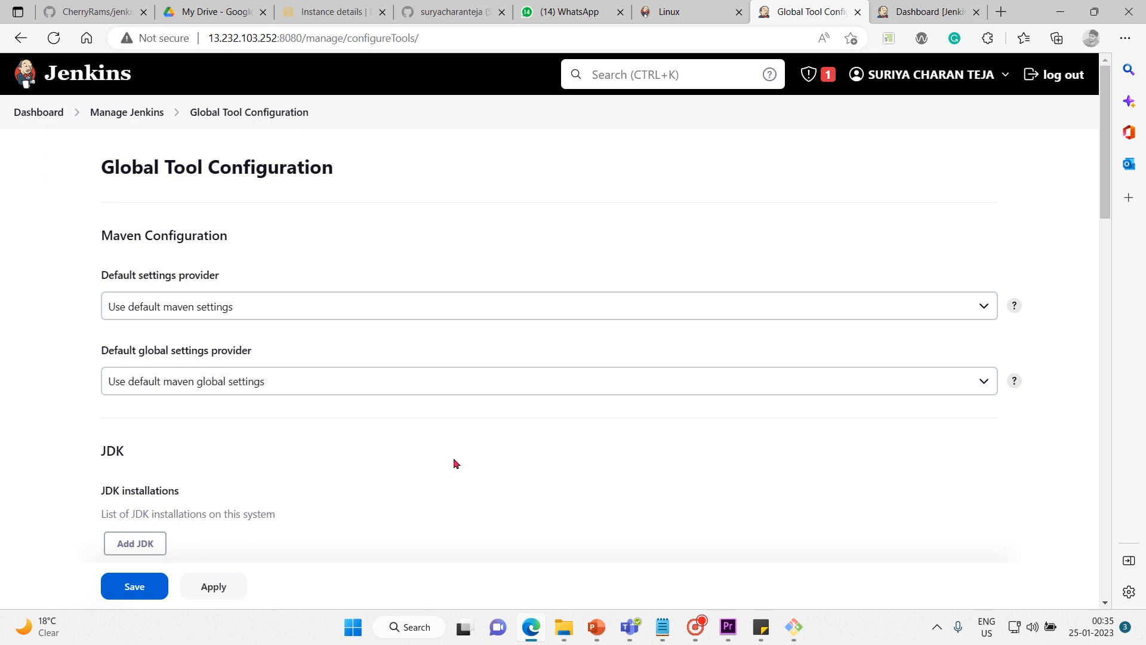
scroll(455, 463, "down", 15)
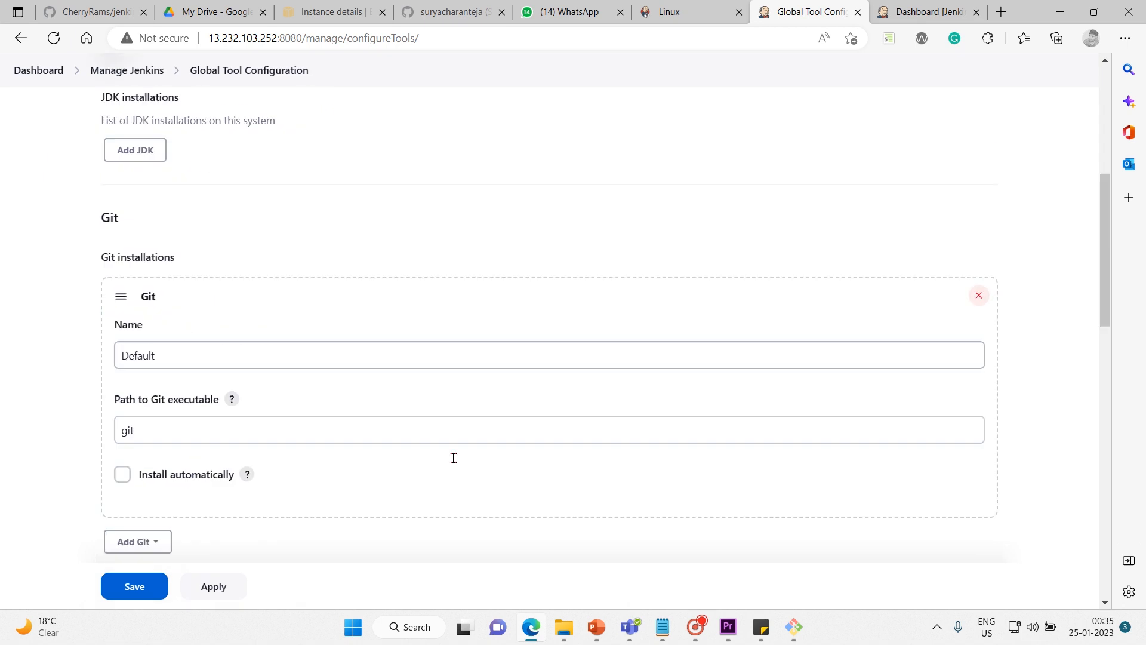
scroll(454, 463, "down", 5)
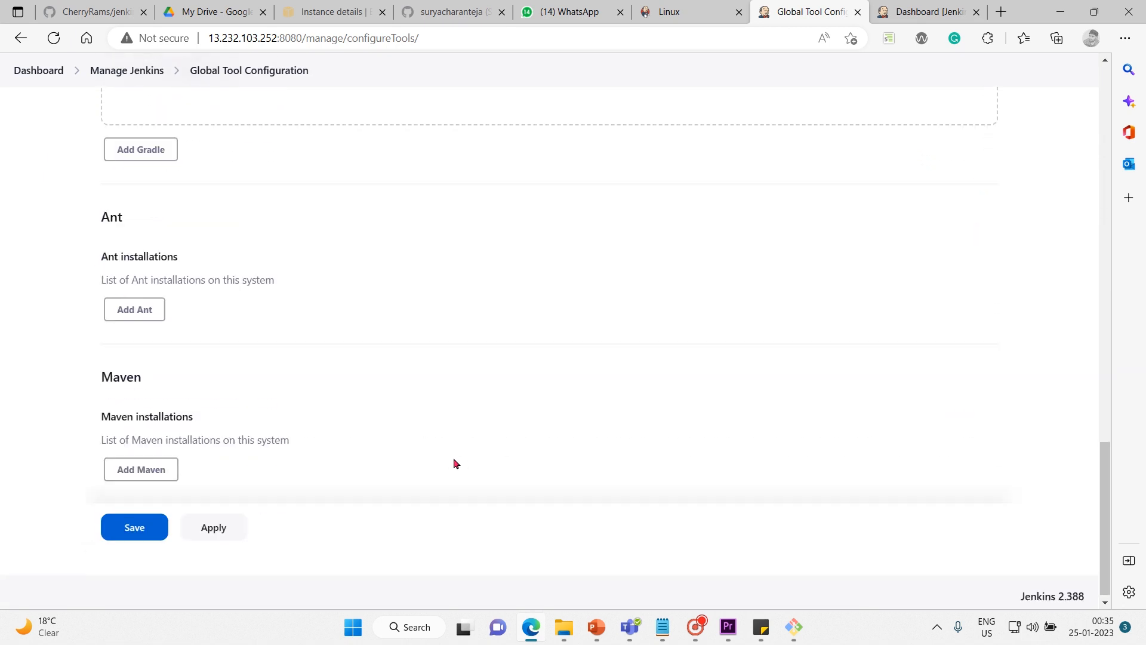
scroll(454, 463, "up", 20)
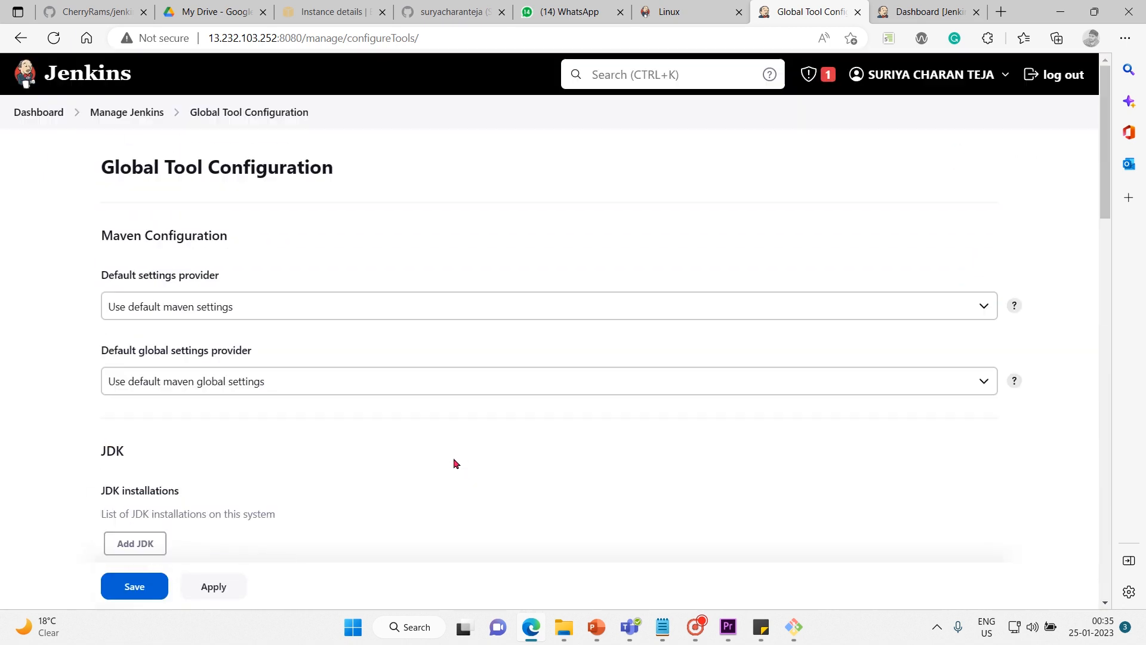
scroll(454, 463, "up", 1)
Examine the Maven Configuration, JDK, Git, Gradle and Ant sections one after another.
left_click_drag(103, 229, 234, 229)
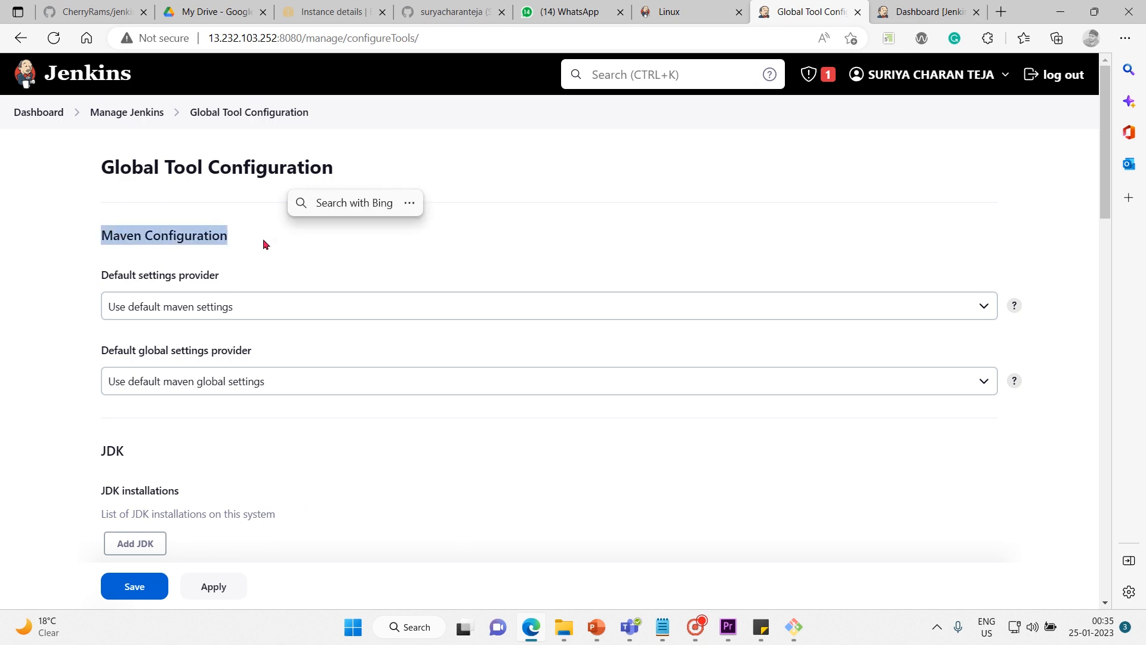
scroll(309, 511, "down", 2)
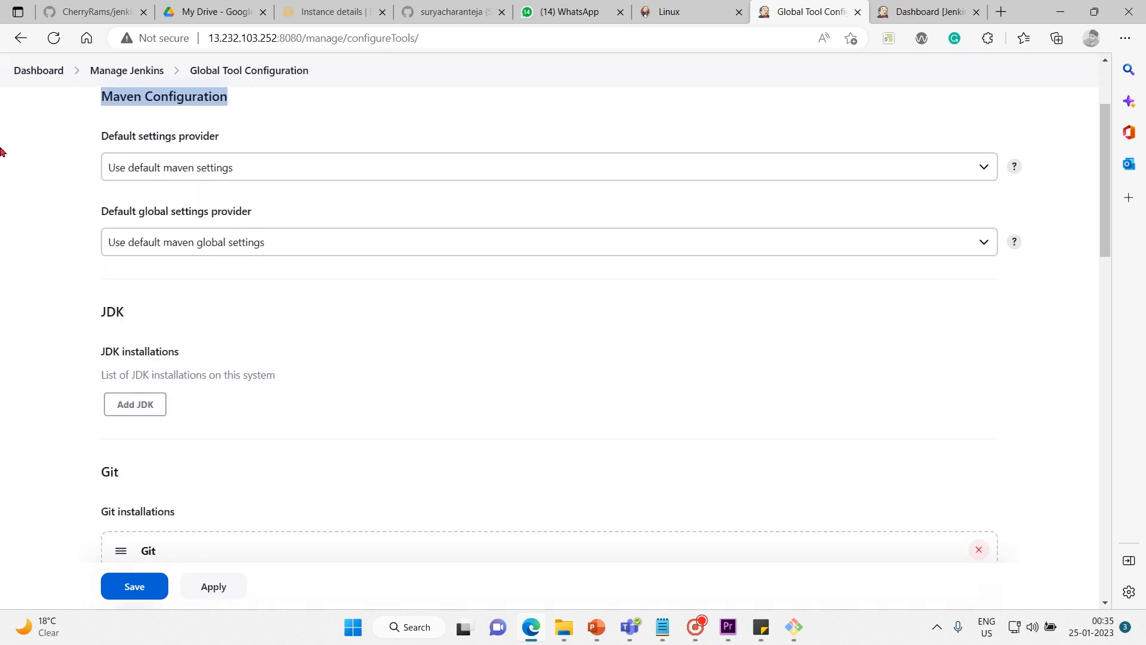
left_click(103, 312)
left_click_drag(103, 312, 191, 322)
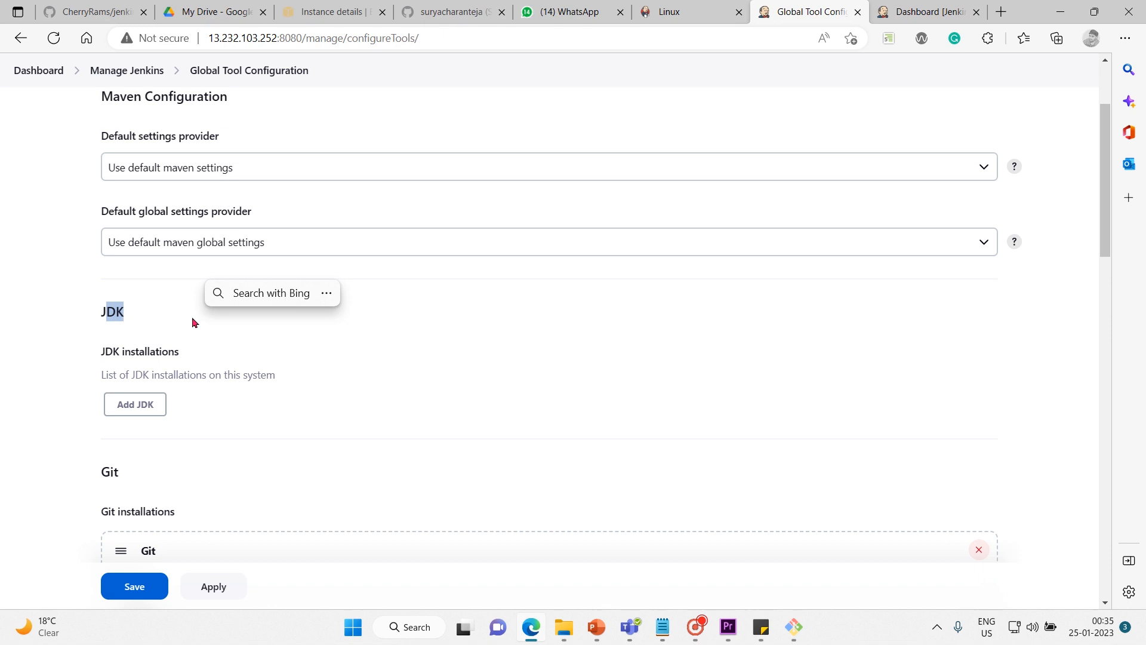
left_click(330, 443)
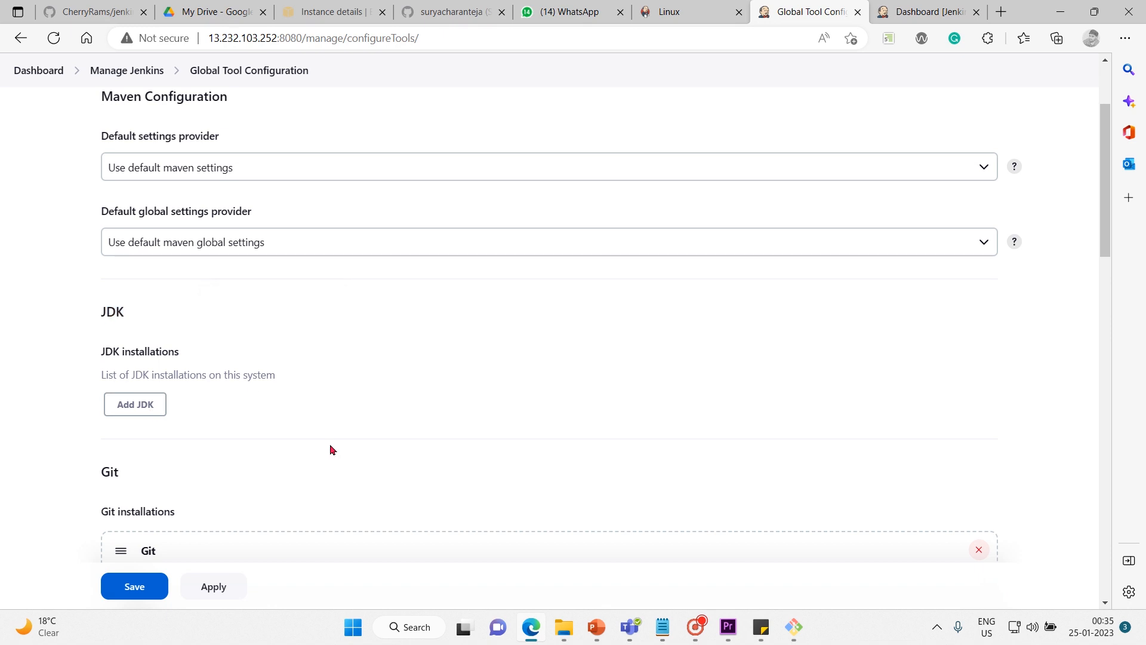
scroll(332, 449, "down", 2)
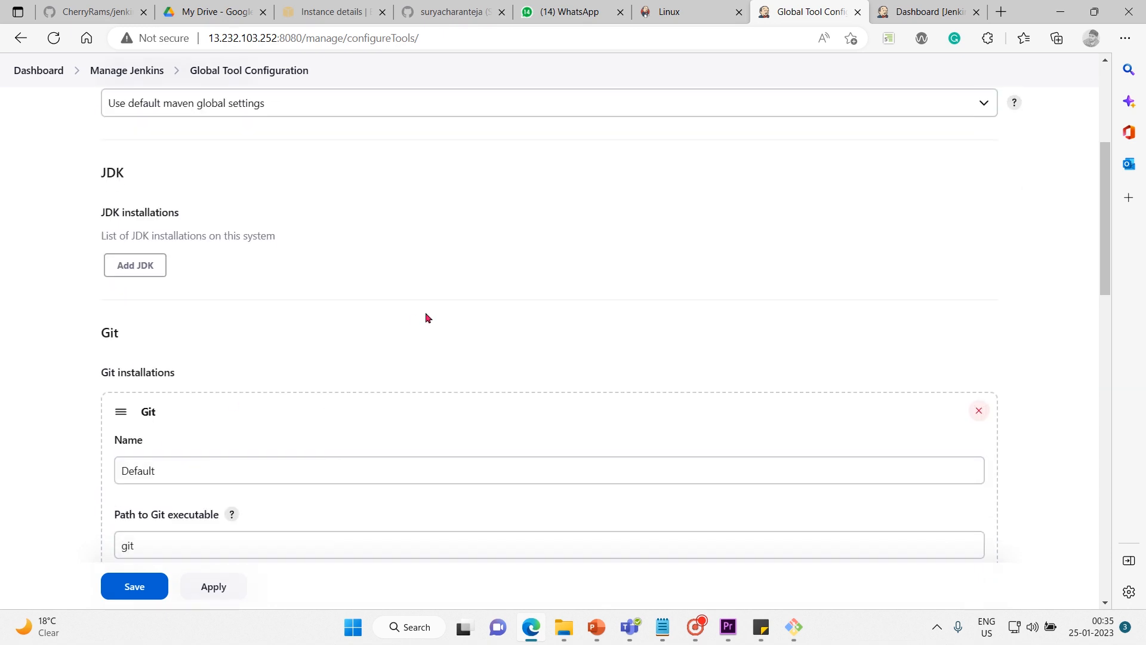
scroll(425, 311, "down", 2)
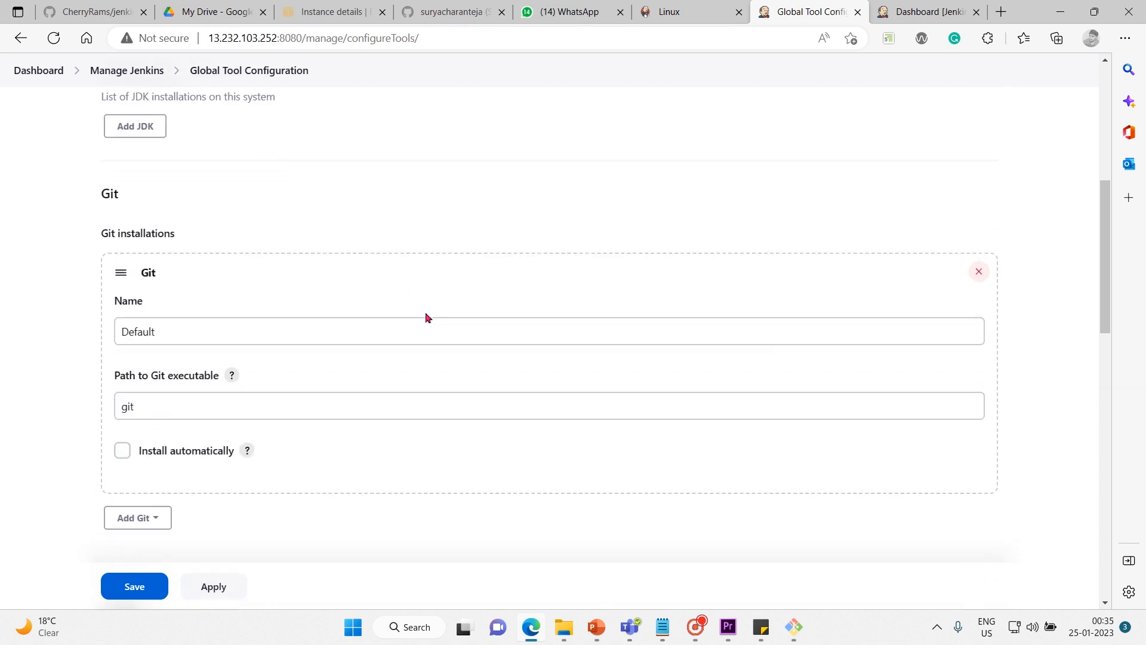
scroll(425, 315, "down", 6)
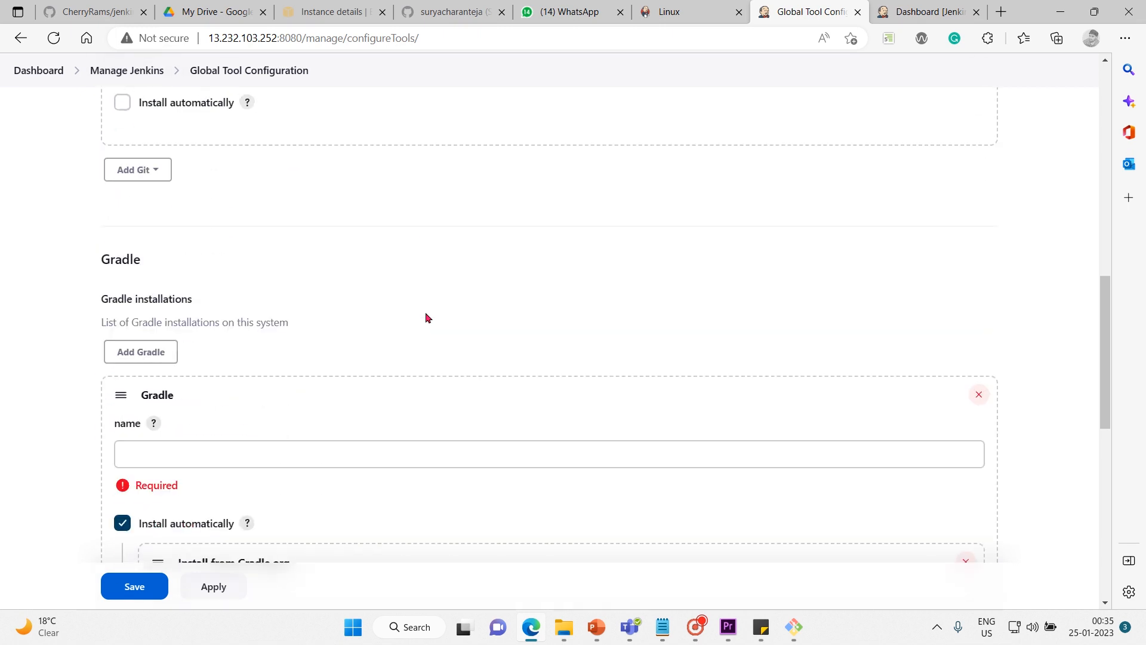
scroll(426, 315, "down", 7)
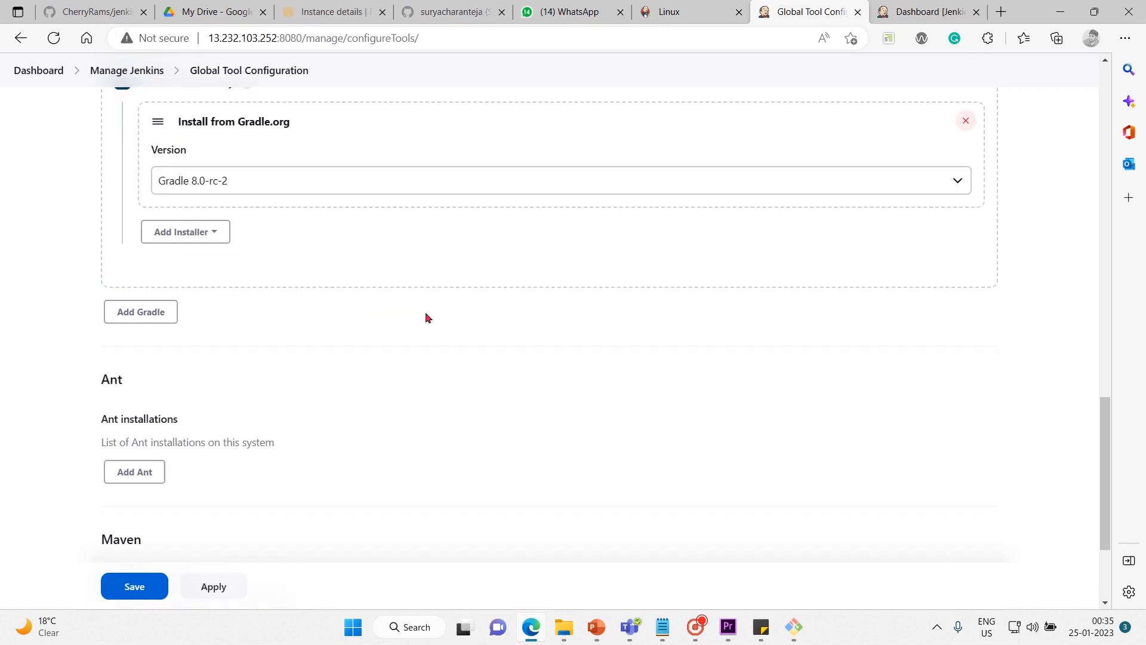
Add a Maven installation and name it MAVEN.
scroll(428, 317, "down", 1)
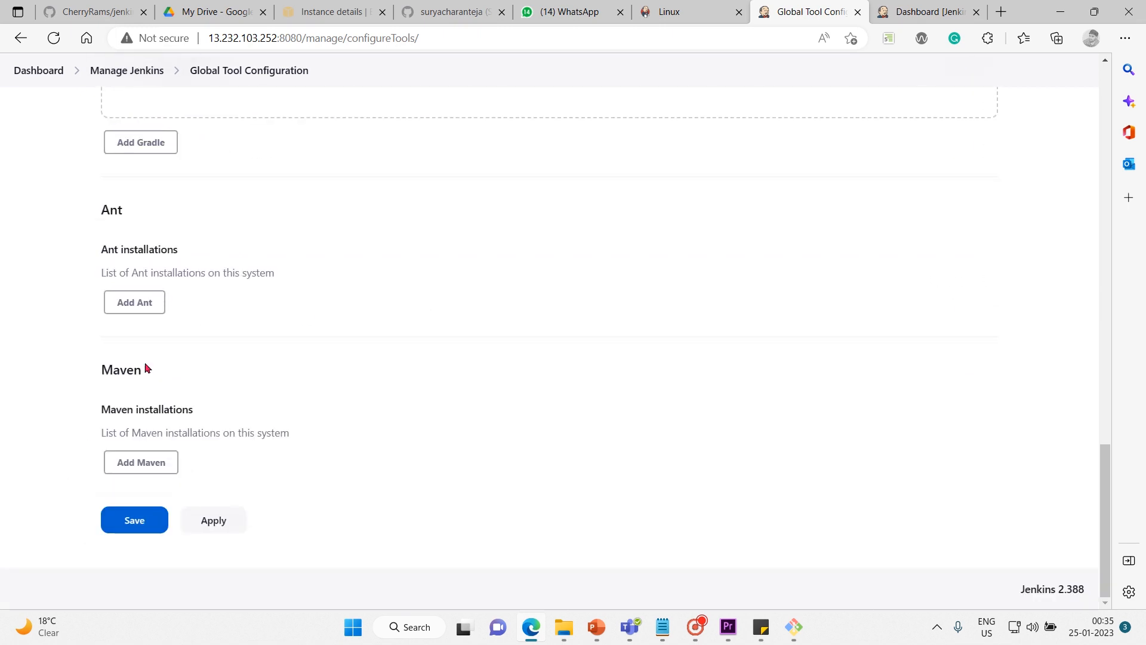
left_click(144, 464)
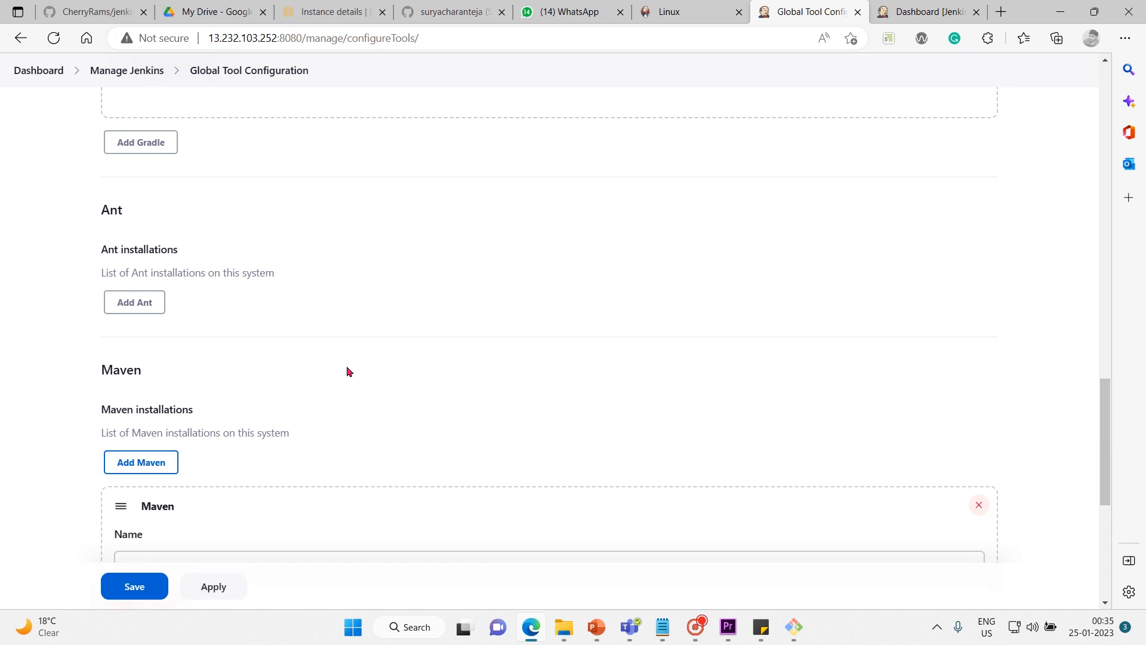
scroll(376, 371, "down", 5)
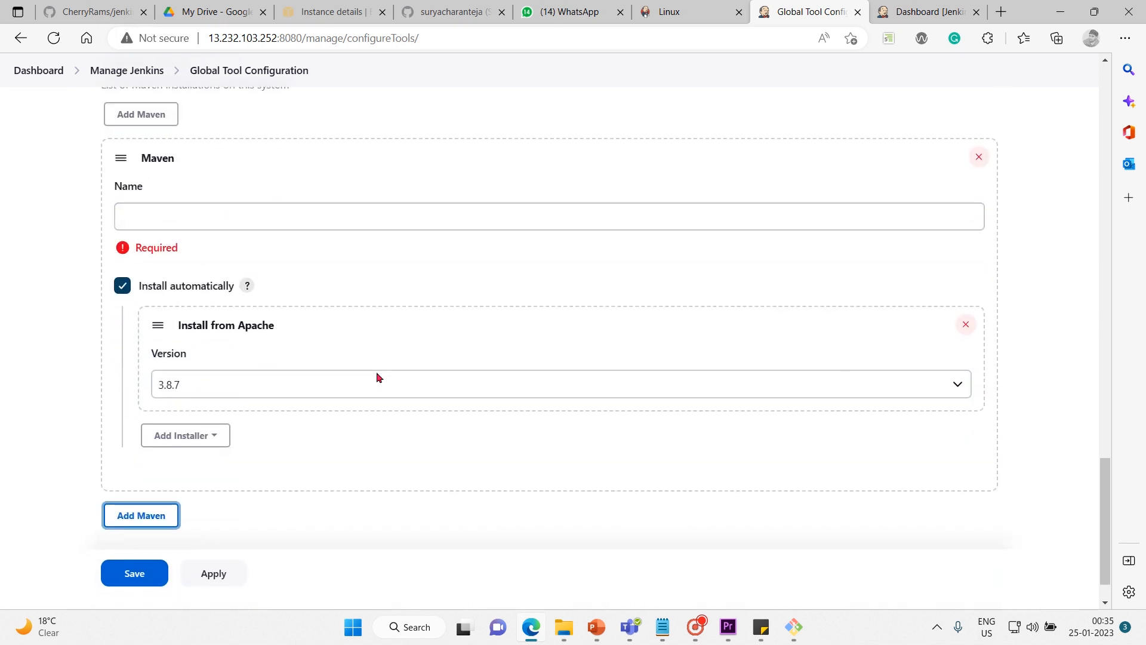
left_click(244, 212)
type("m")
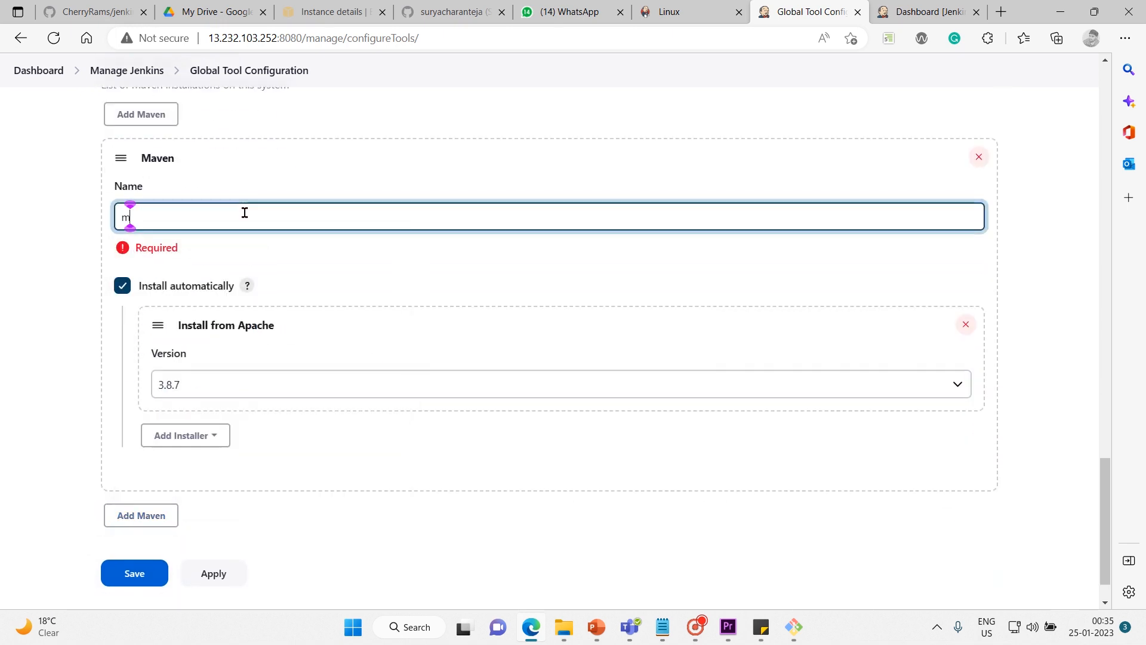
key("BackSpace")
type("MAVEN")
left_click(13, 387)
scroll(13, 387, "down", 1)
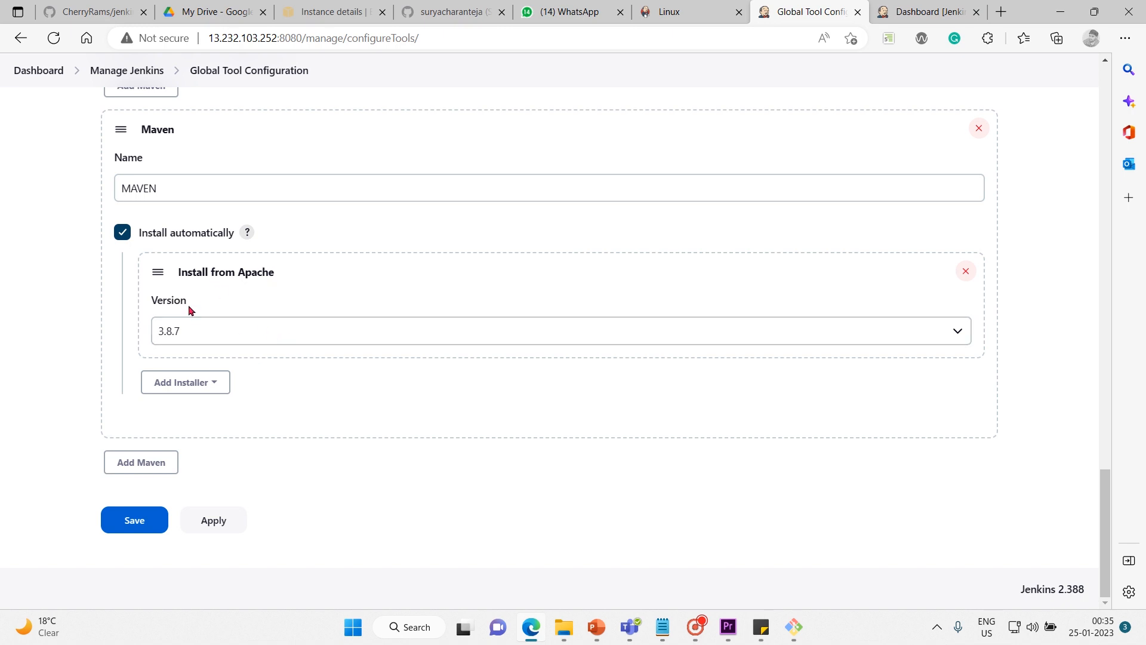
Turn off automatic installation for the MAVEN entry and set its MAVEN_HOME to /usr/bin/maven.
left_click(122, 232)
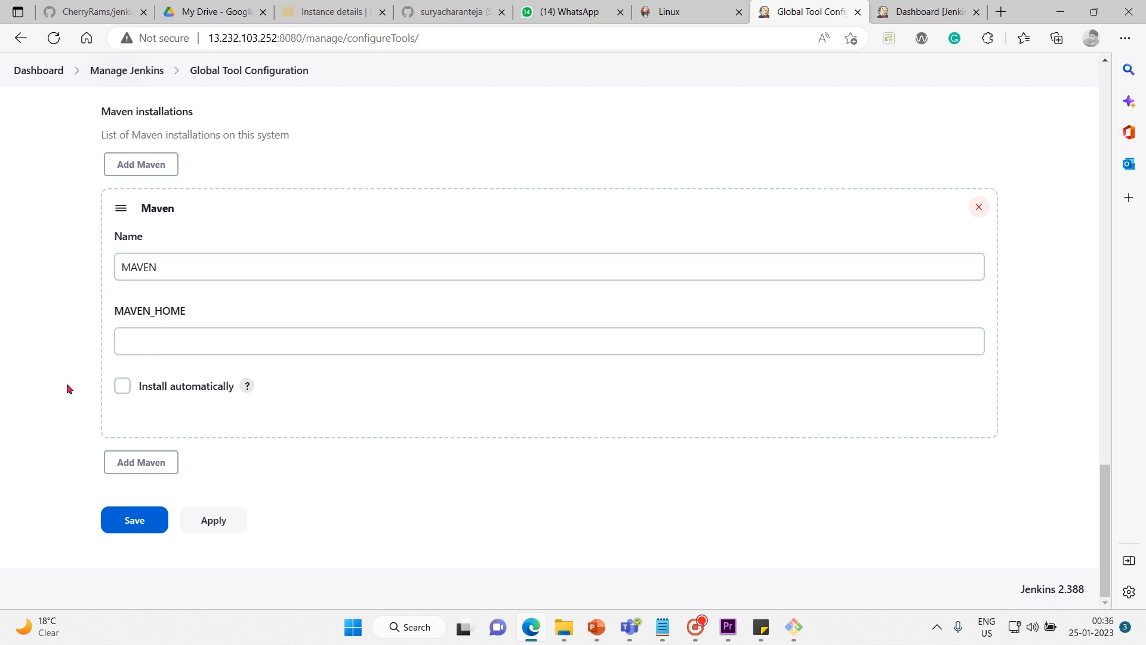
left_click(168, 342)
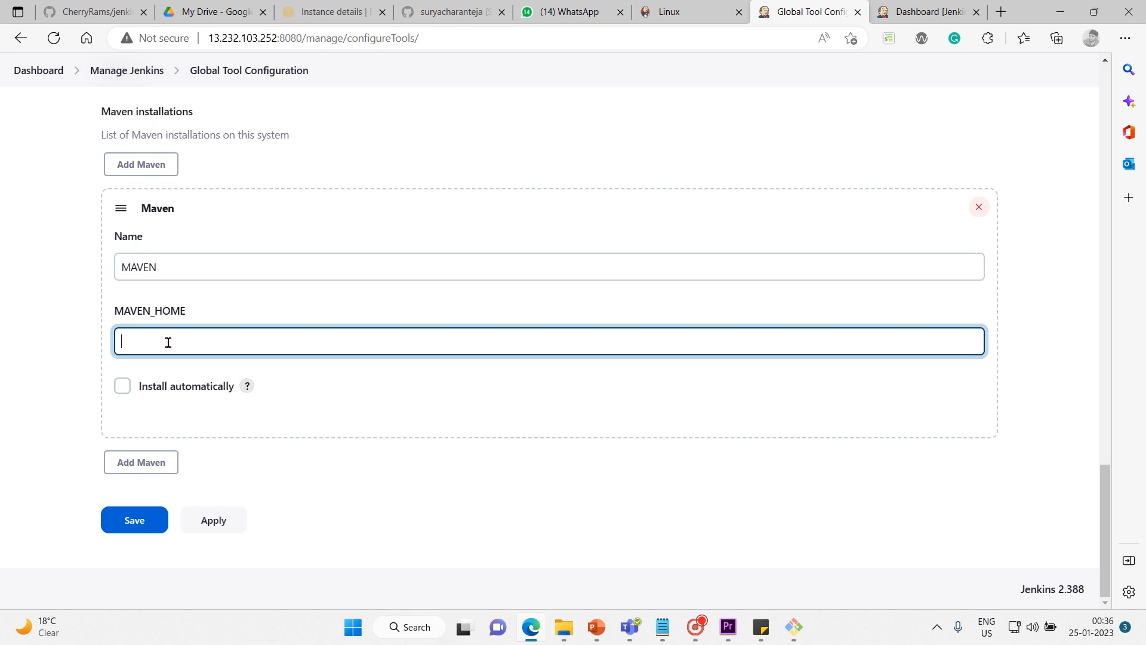
left_click(169, 342)
type("/usr/bin/maven")
left_click(40, 365)
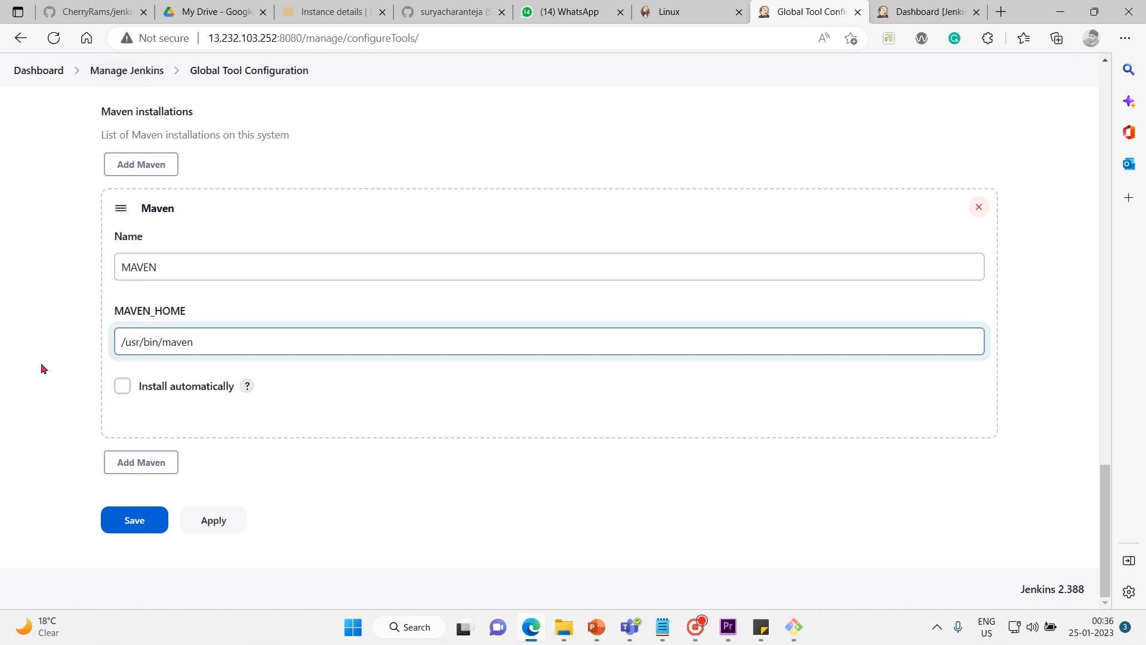
Remove the MAVEN installation entry and leave Global Tool Configuration for Manage Jenkins without saving the changes.
left_click(234, 342)
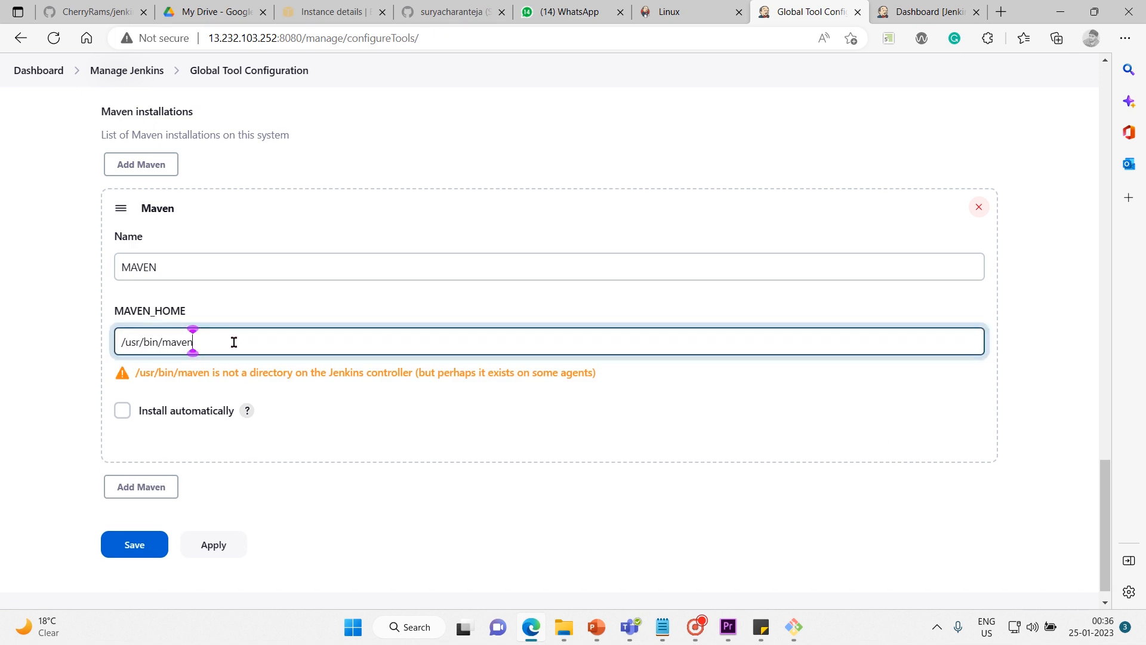
key("ctrl+a")
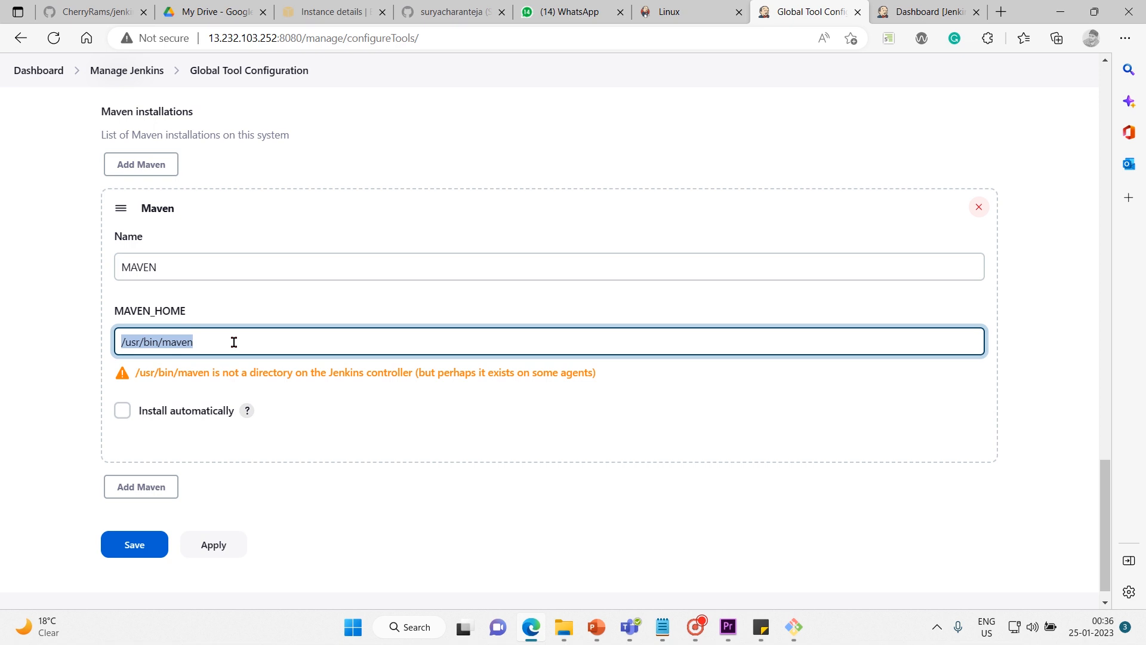
key("BackSpace")
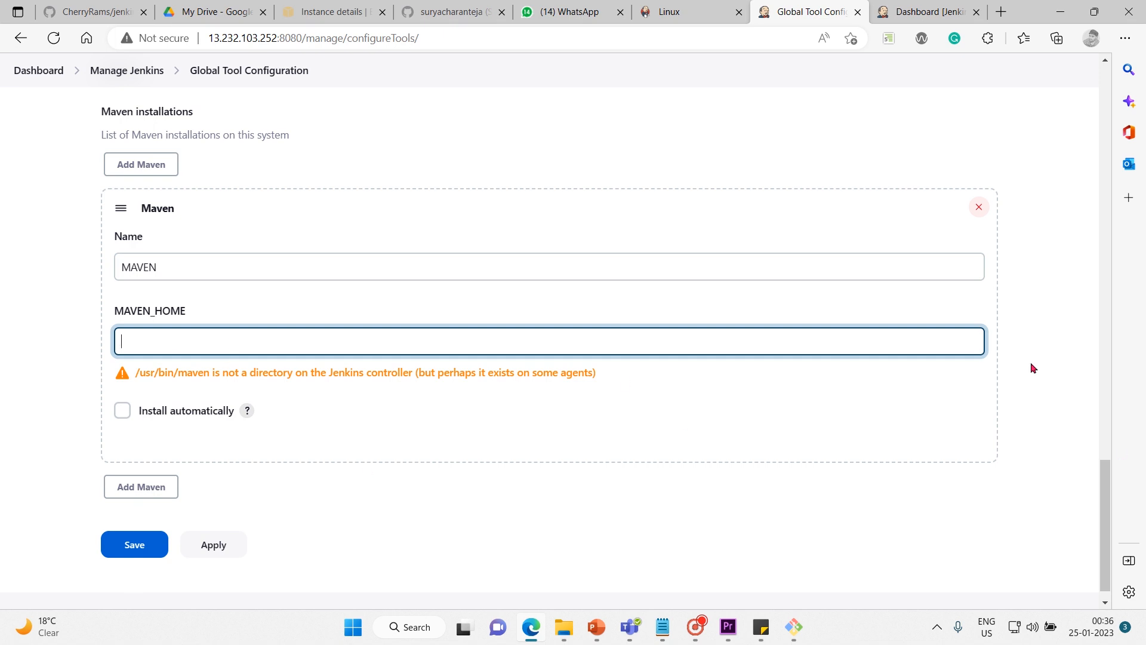
left_click(979, 206)
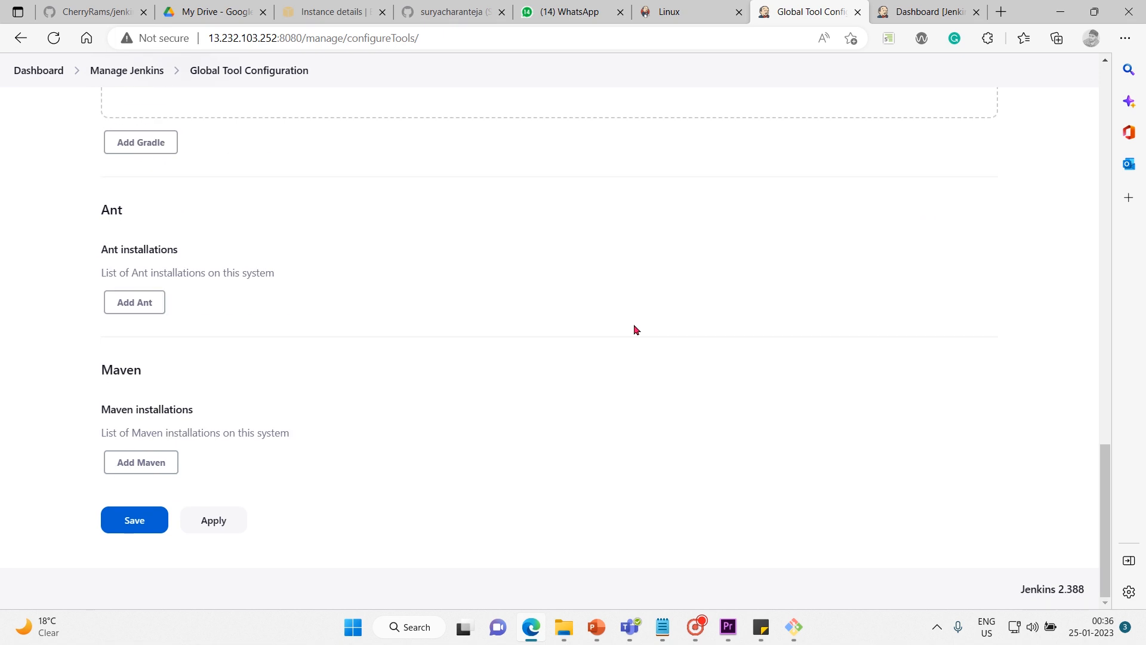
left_click_drag(1105, 520, 1031, 109)
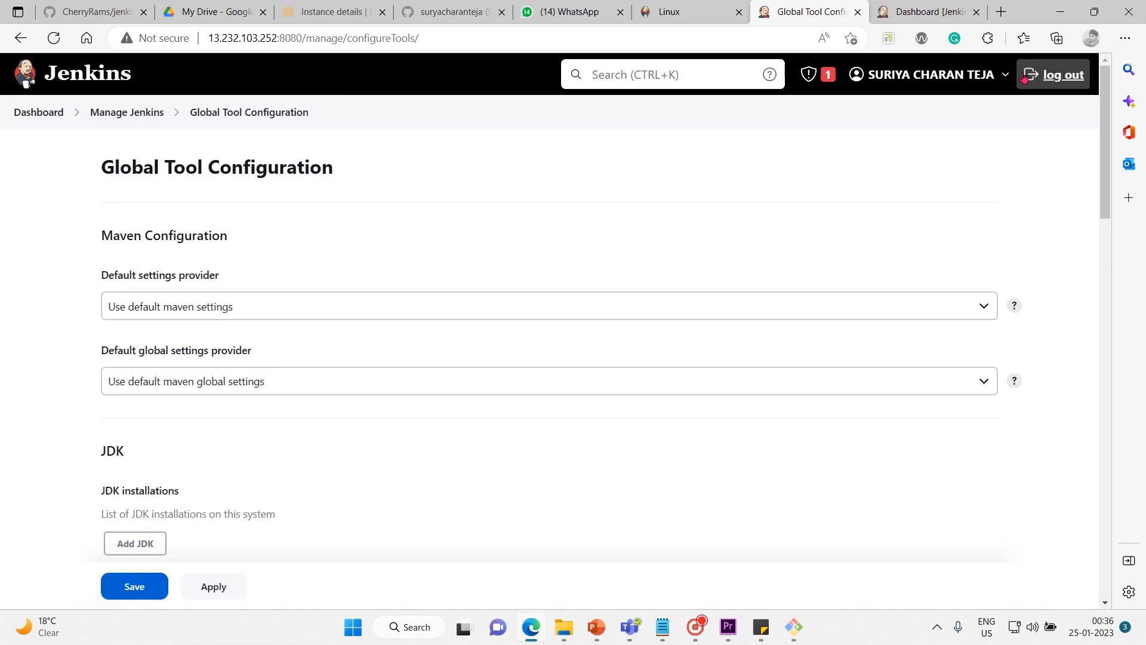
left_click(147, 119)
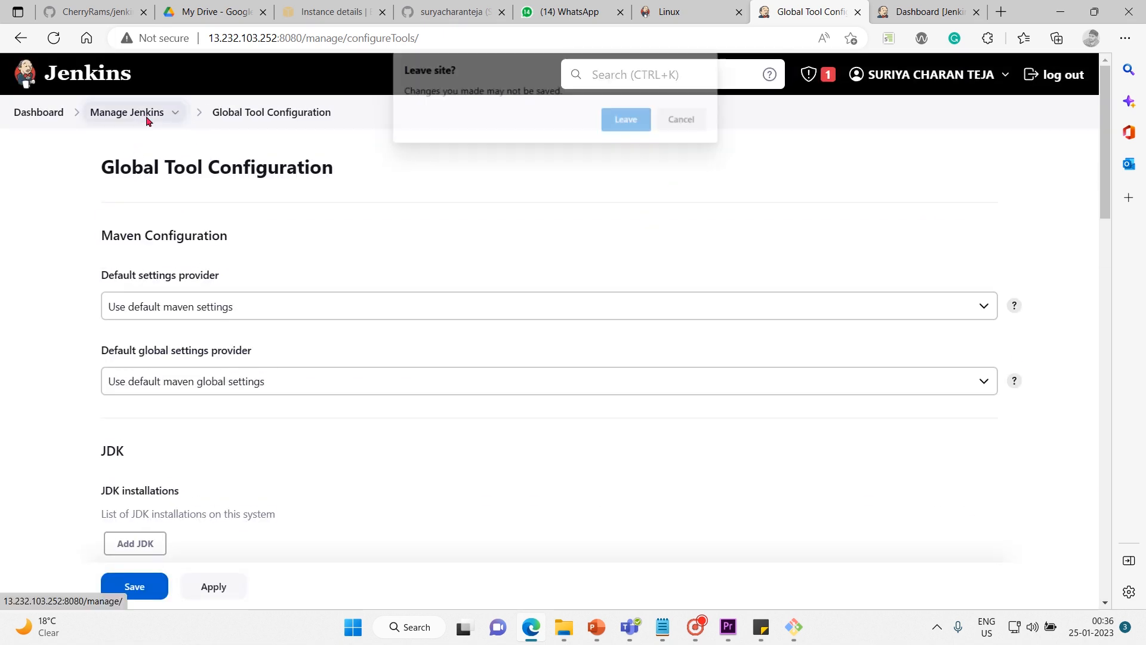
left_click(624, 123)
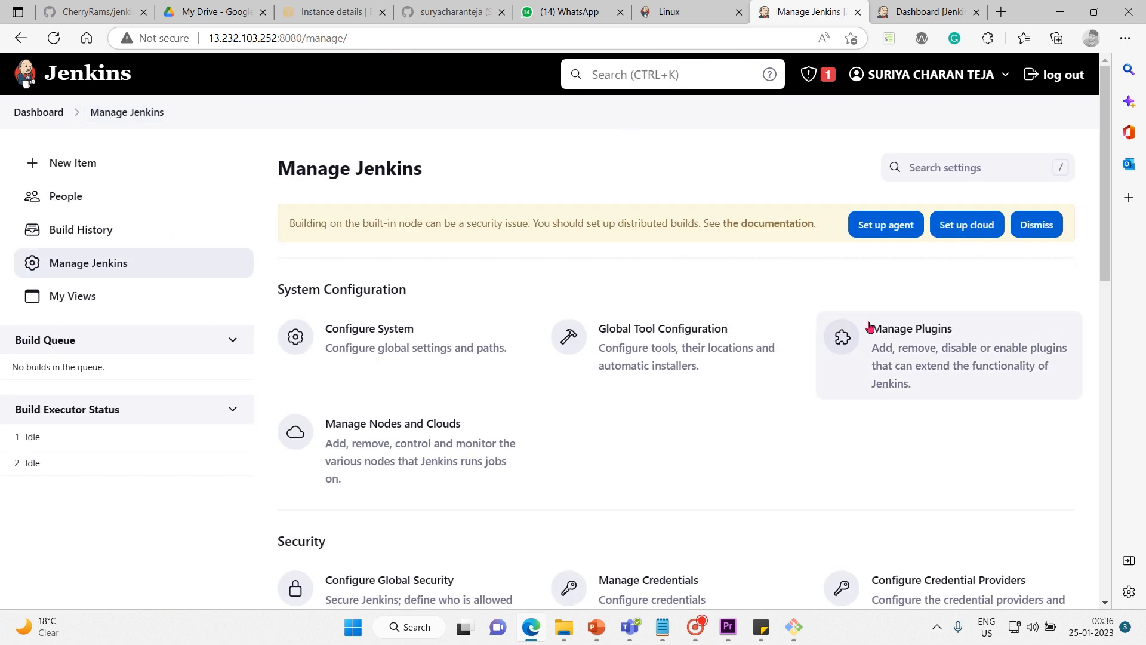
Open Manage Plugins and look through the plugin updates, the available plugins and the installed plugins.
left_click(914, 371)
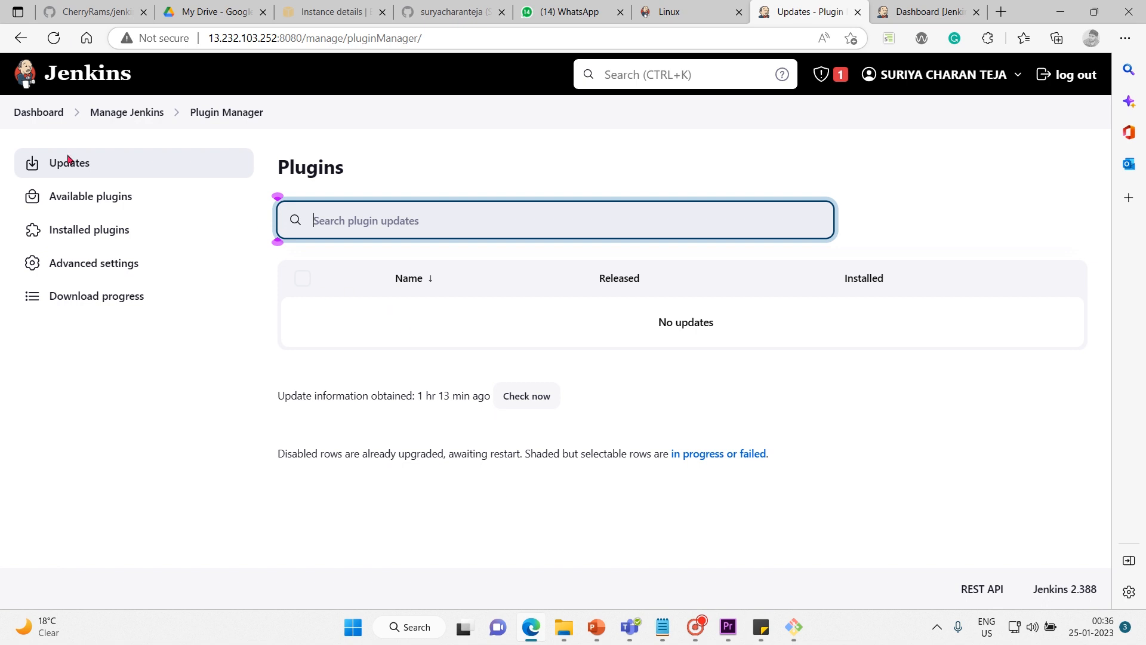
left_click(100, 162)
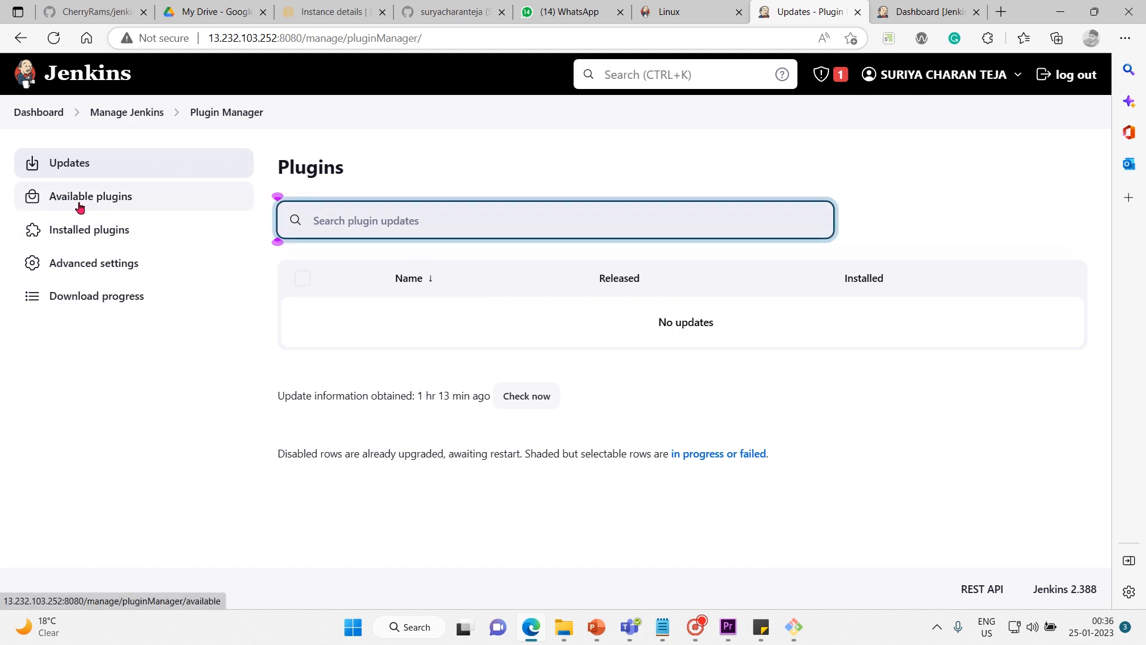
left_click(58, 196)
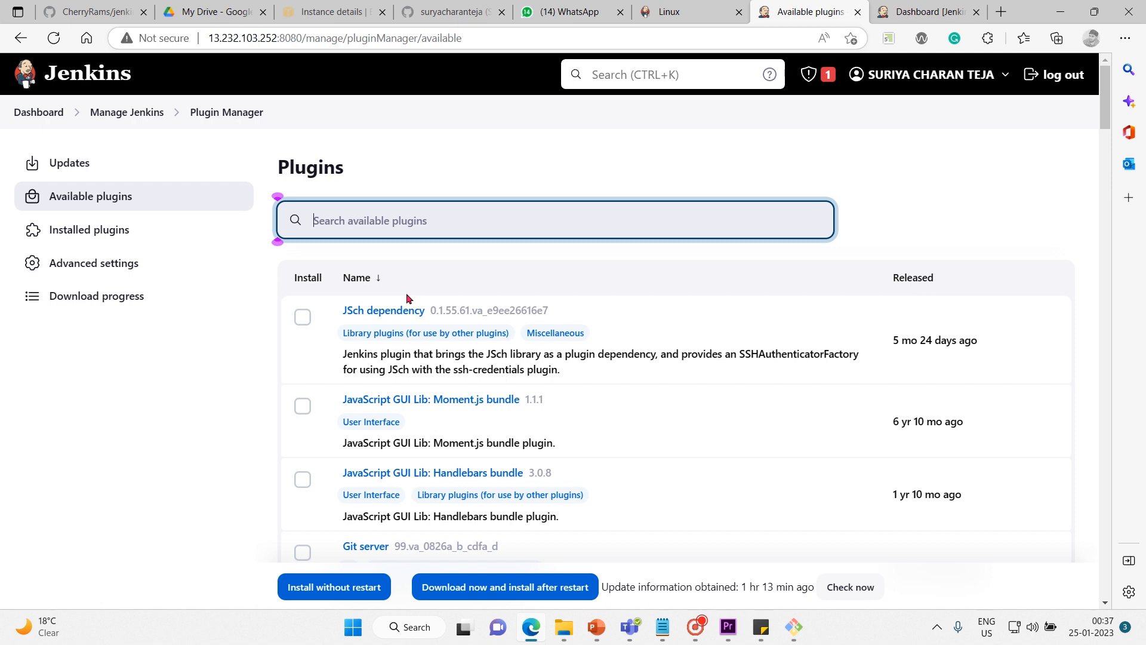
double_click(1001, 213)
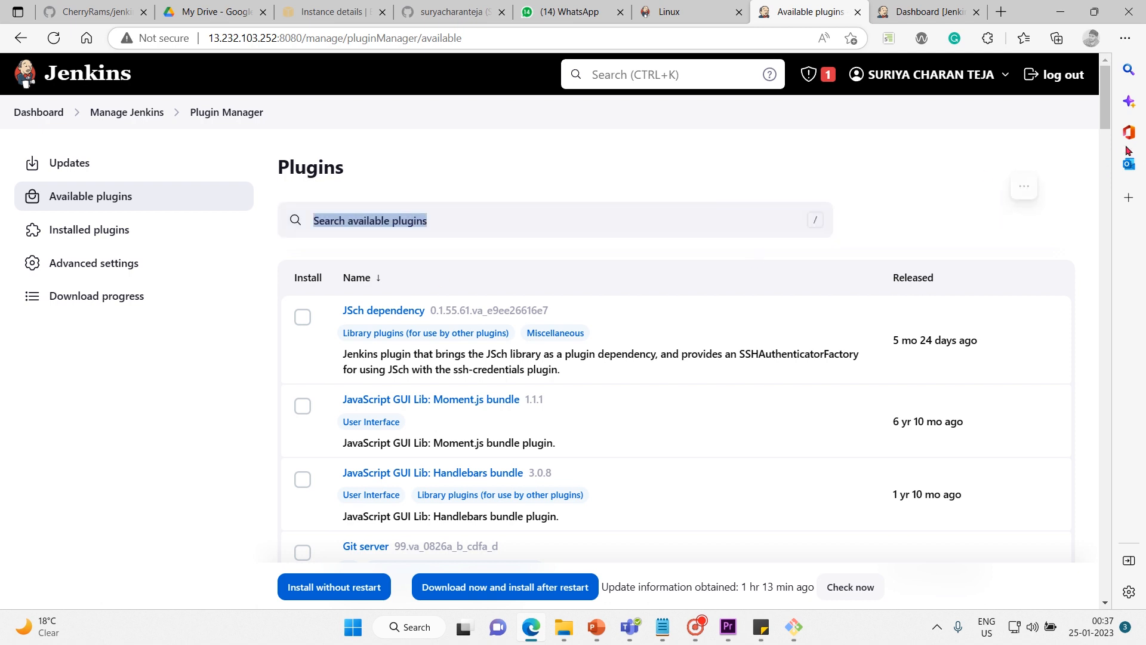
left_click_drag(1107, 108, 1054, 84)
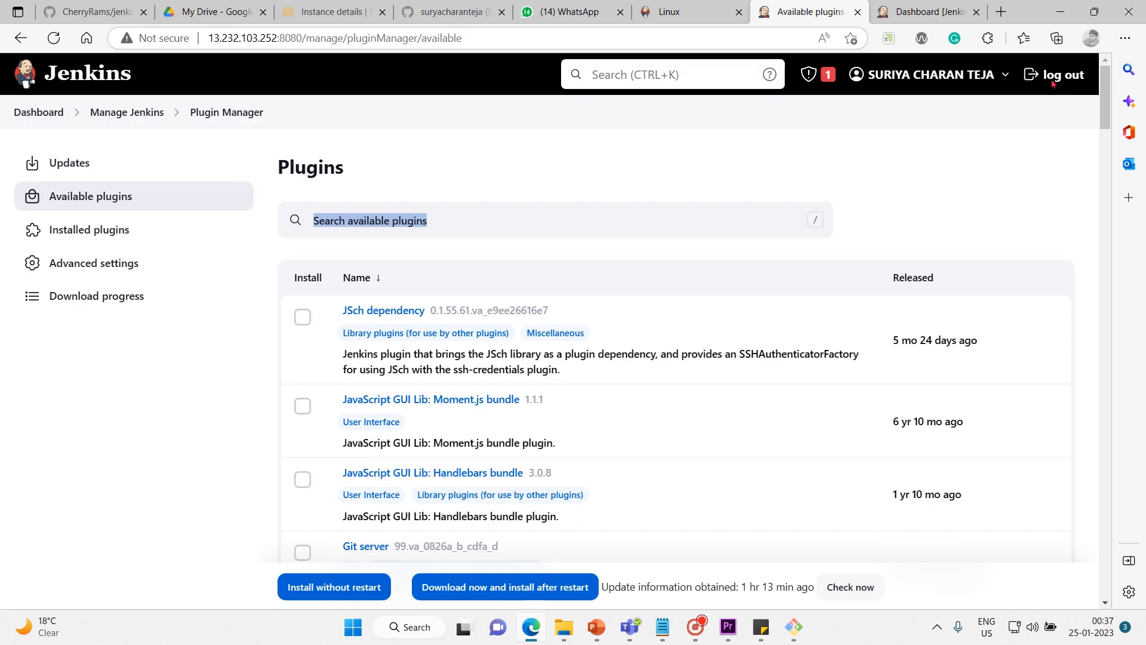
left_click(103, 231)
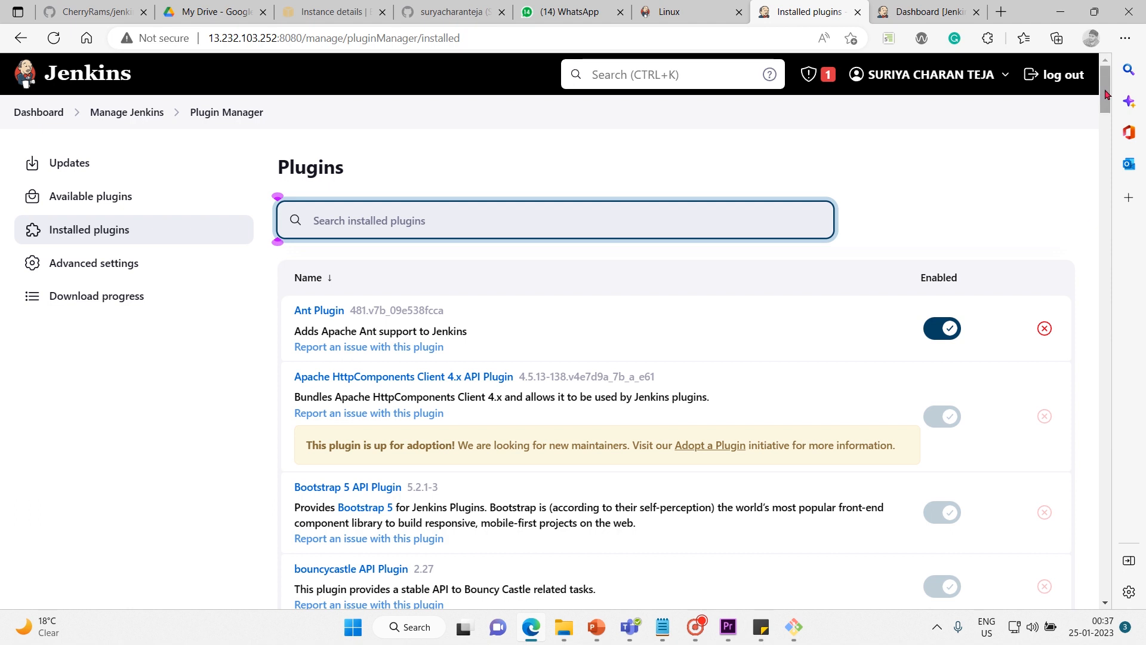
left_click_drag(1107, 99, 1036, 84)
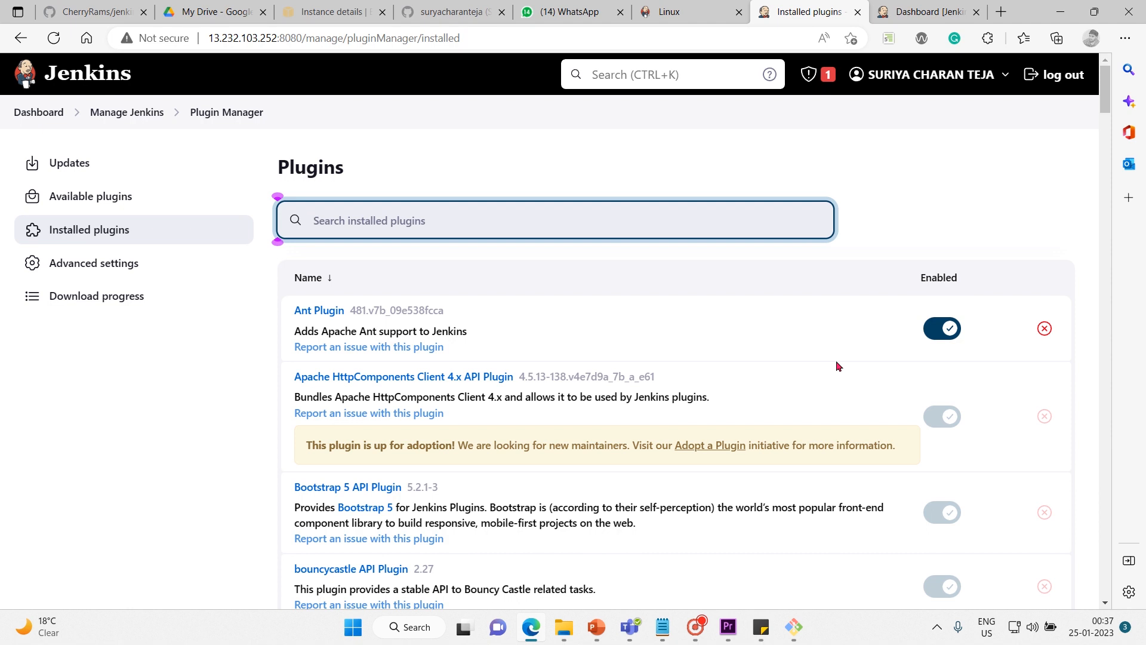
Examine the plugin manager's Advanced settings, focusing on the HTTP Proxy Configuration section.
left_click(89, 270)
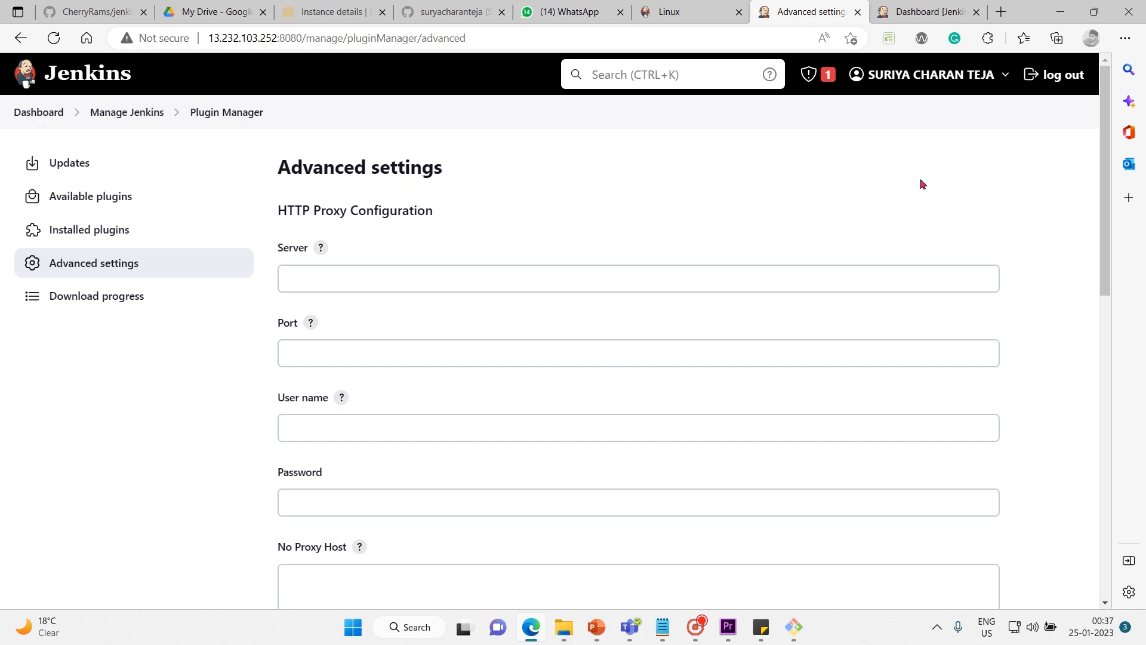
left_click_drag(1102, 140, 1069, 98)
left_click_drag(313, 209, 360, 210)
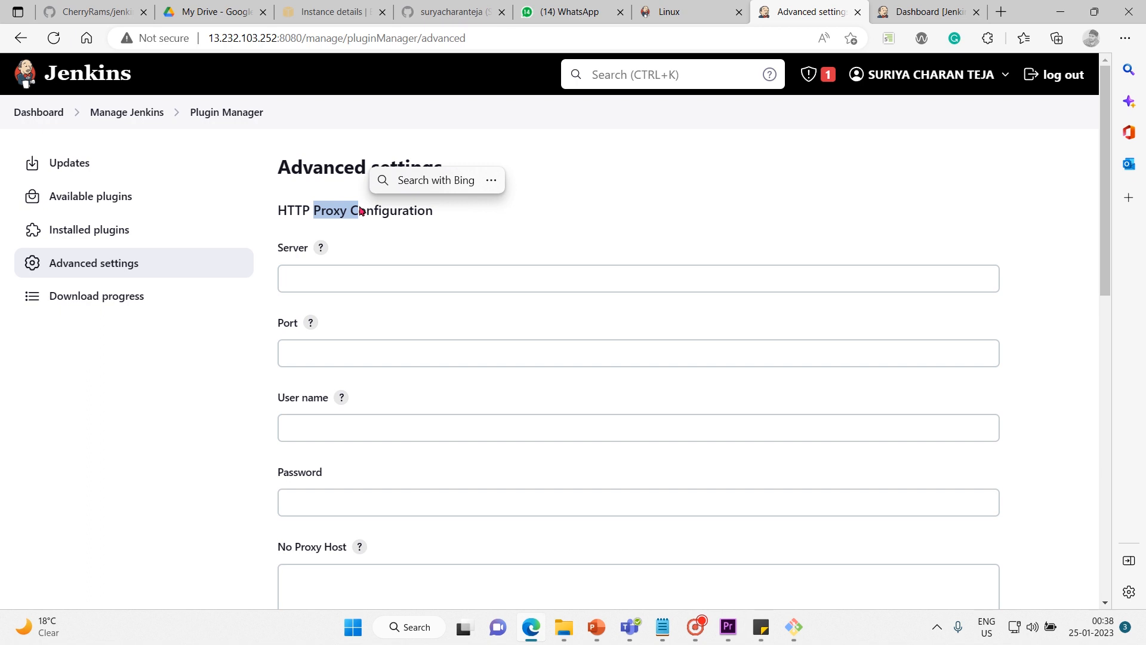
left_click(368, 234)
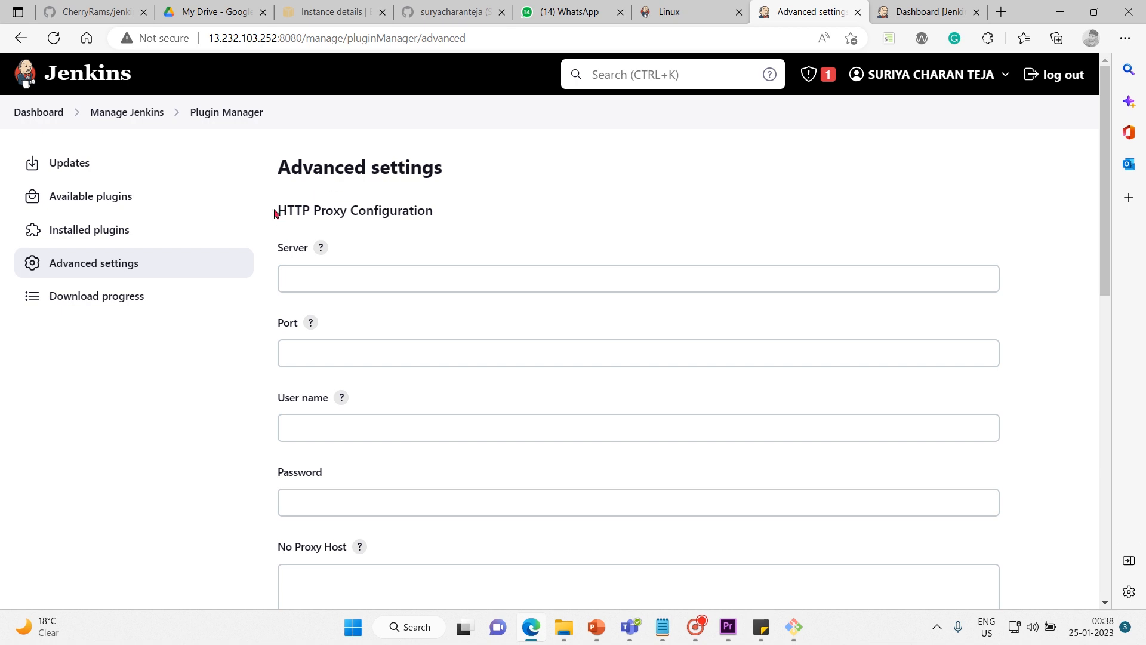
left_click_drag(284, 209, 437, 212)
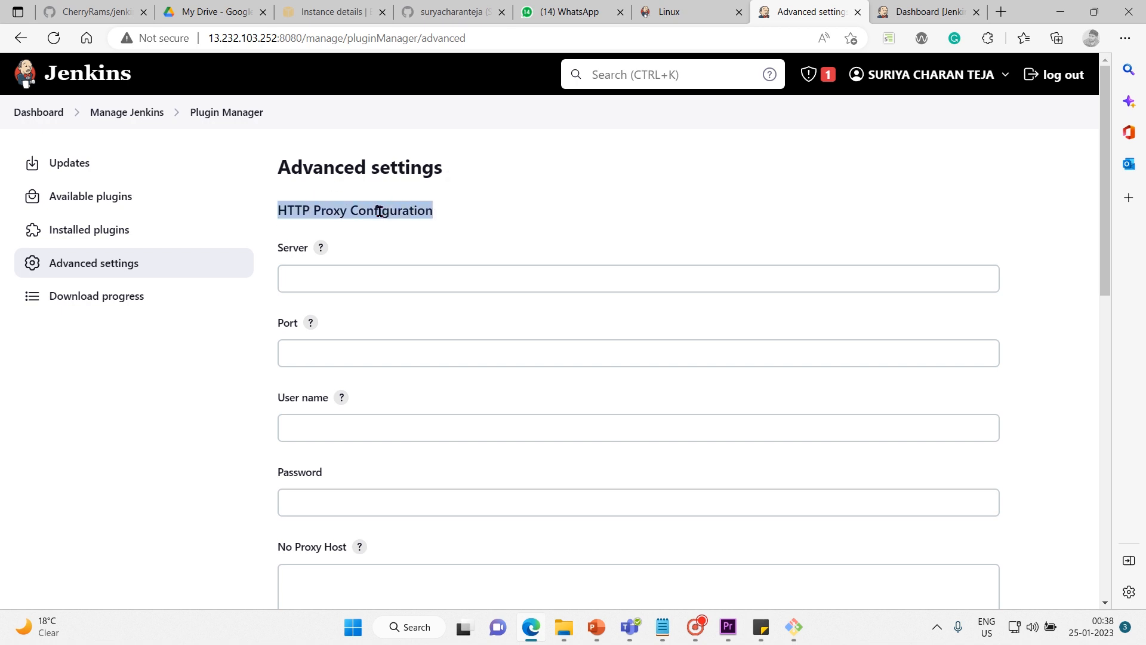
left_click(327, 264)
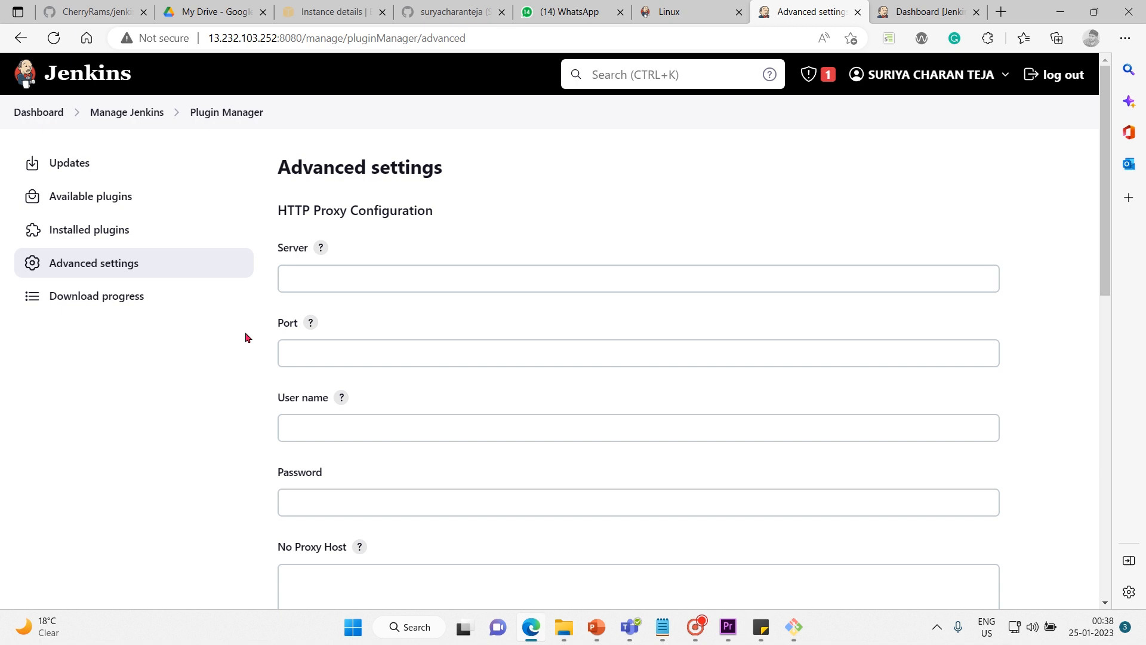
Search the available plugins for "dashbo", install Dashboard View without restart, and request a Jenkins restart when installation is complete.
left_click(102, 197)
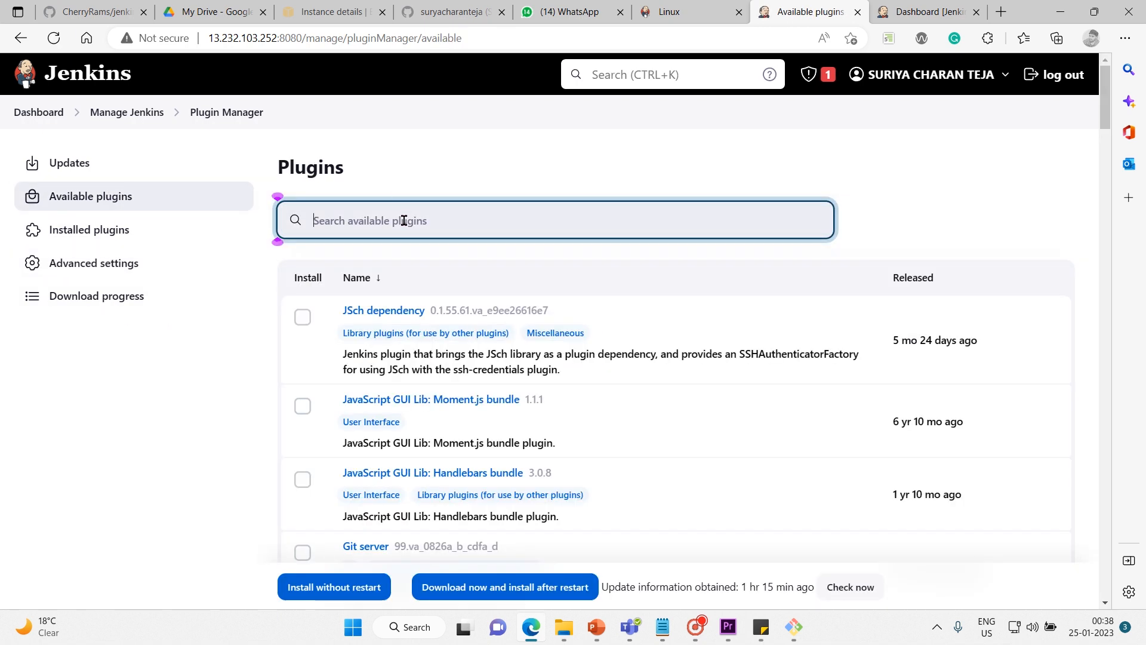
type("dash")
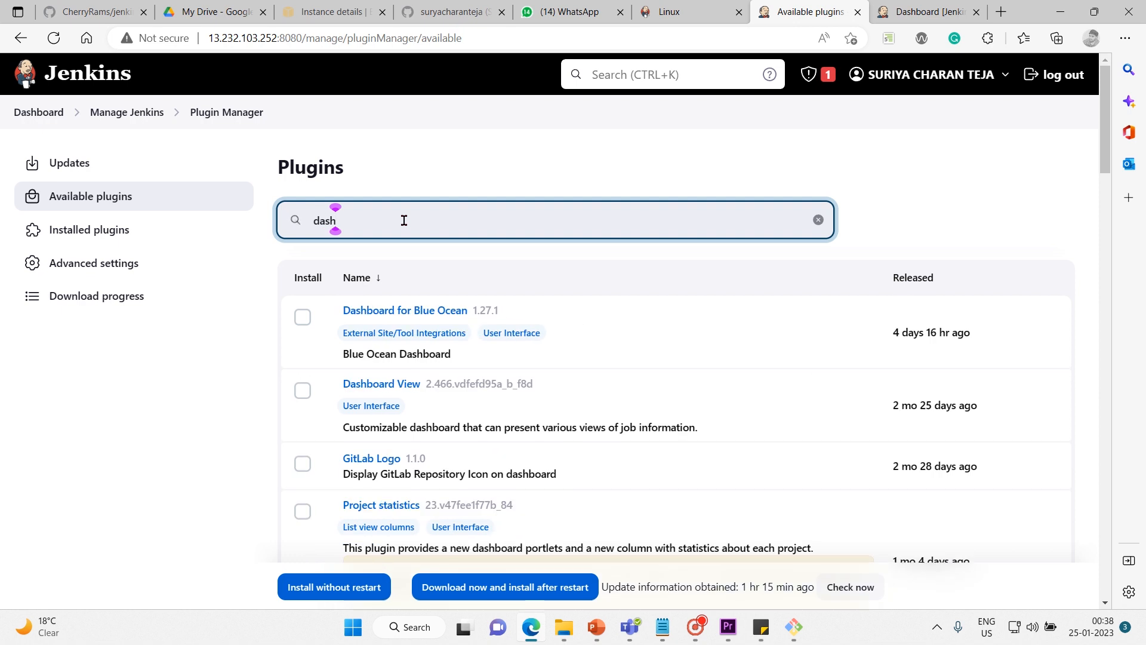
type("bo")
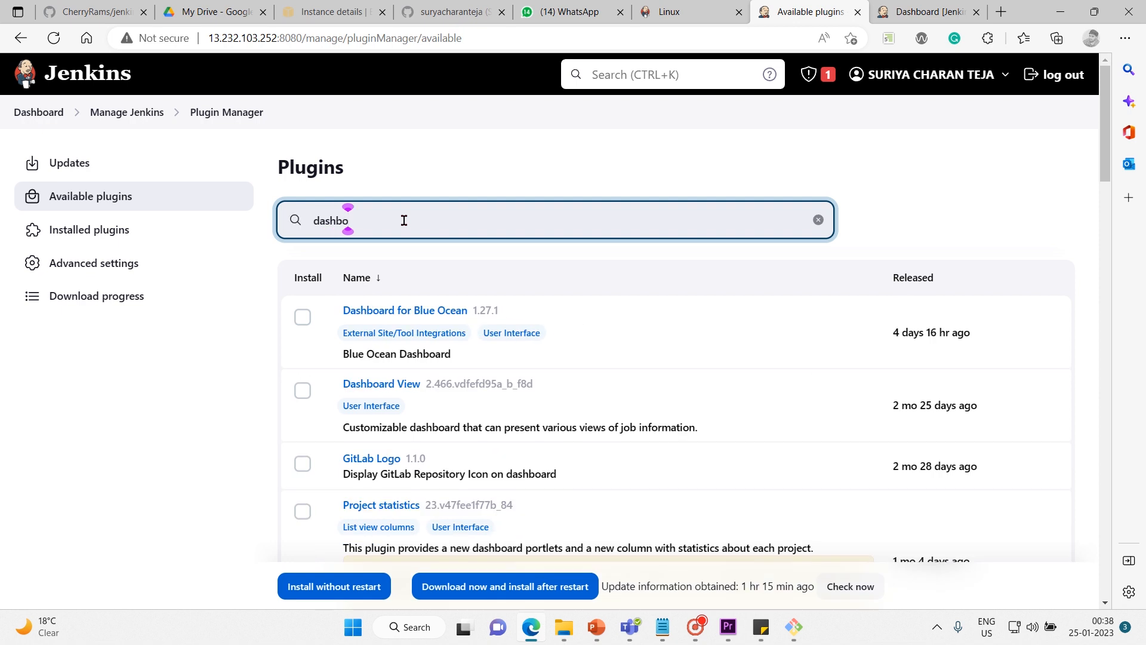
left_click(302, 391)
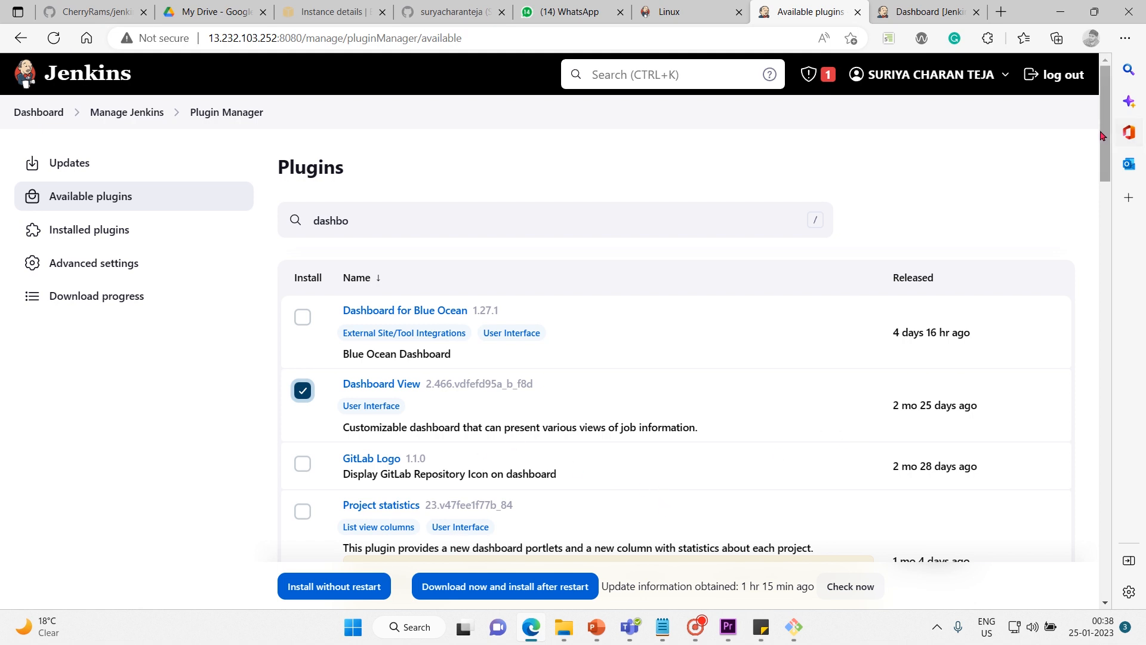
left_click_drag(1103, 136, 1104, 167)
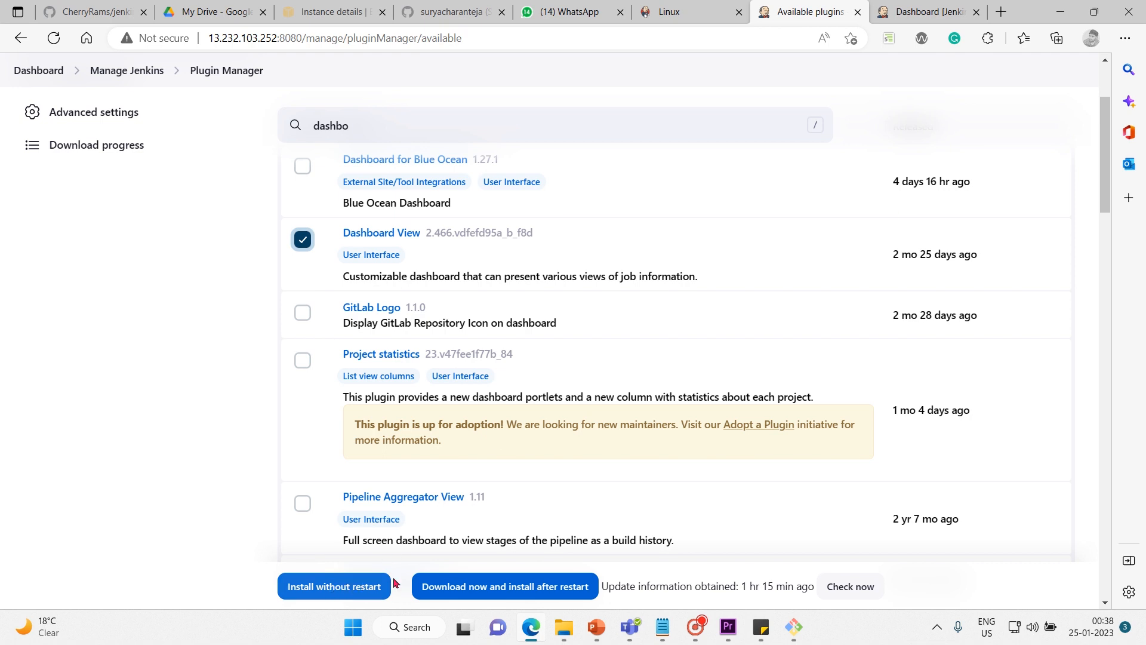
left_click(352, 586)
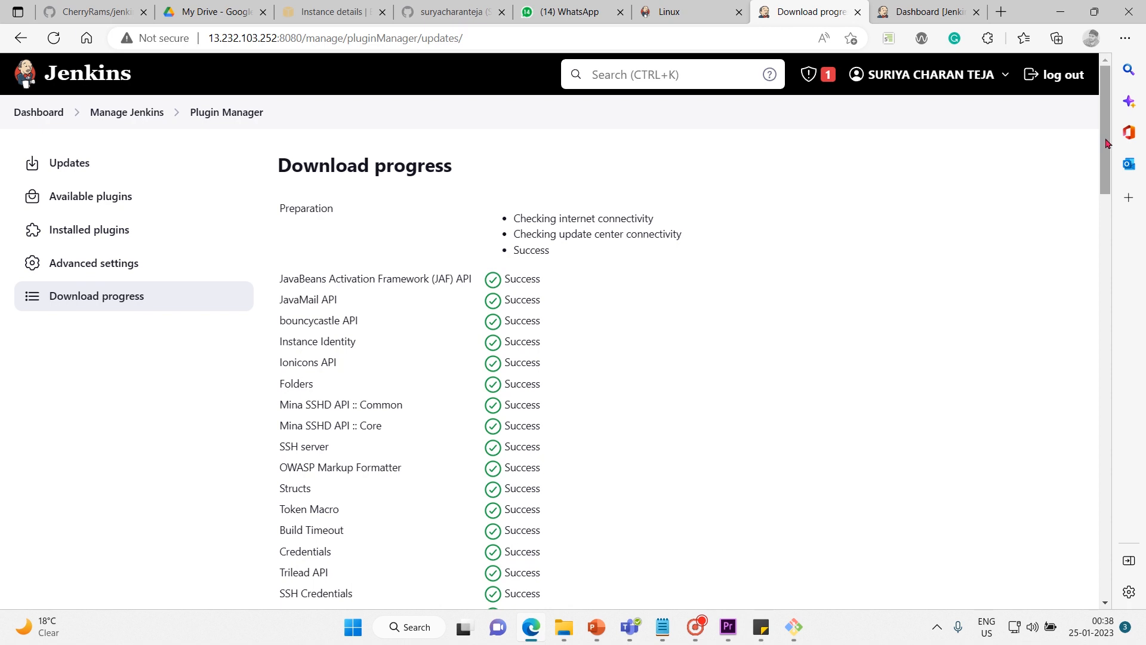
left_click_drag(1104, 144, 1064, 570)
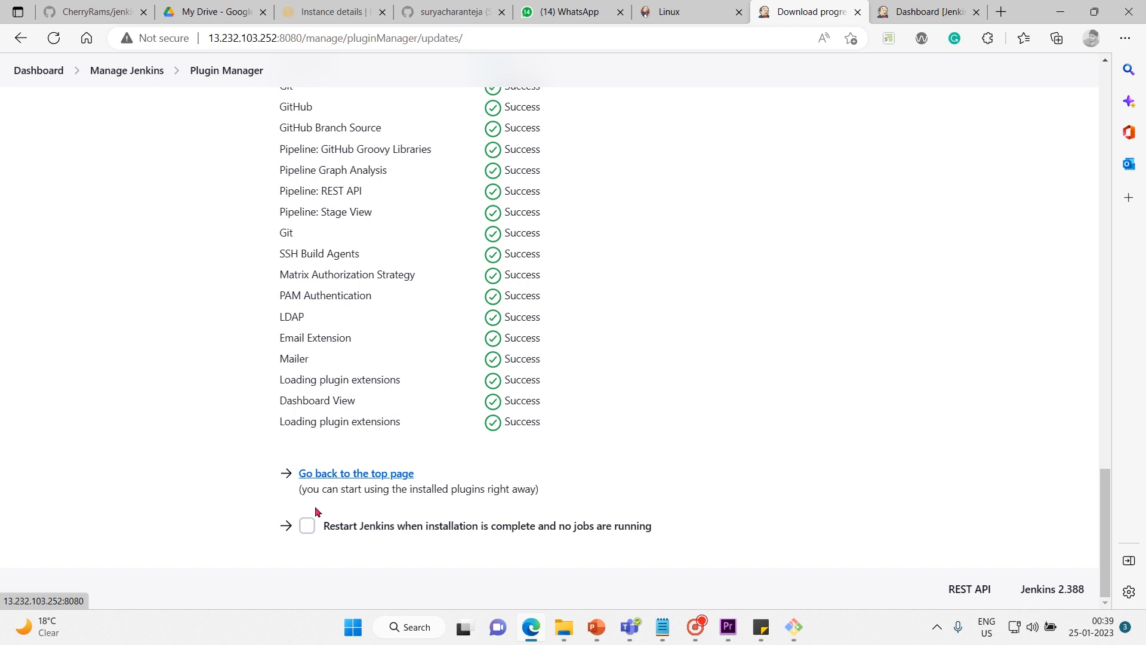
left_click(308, 525)
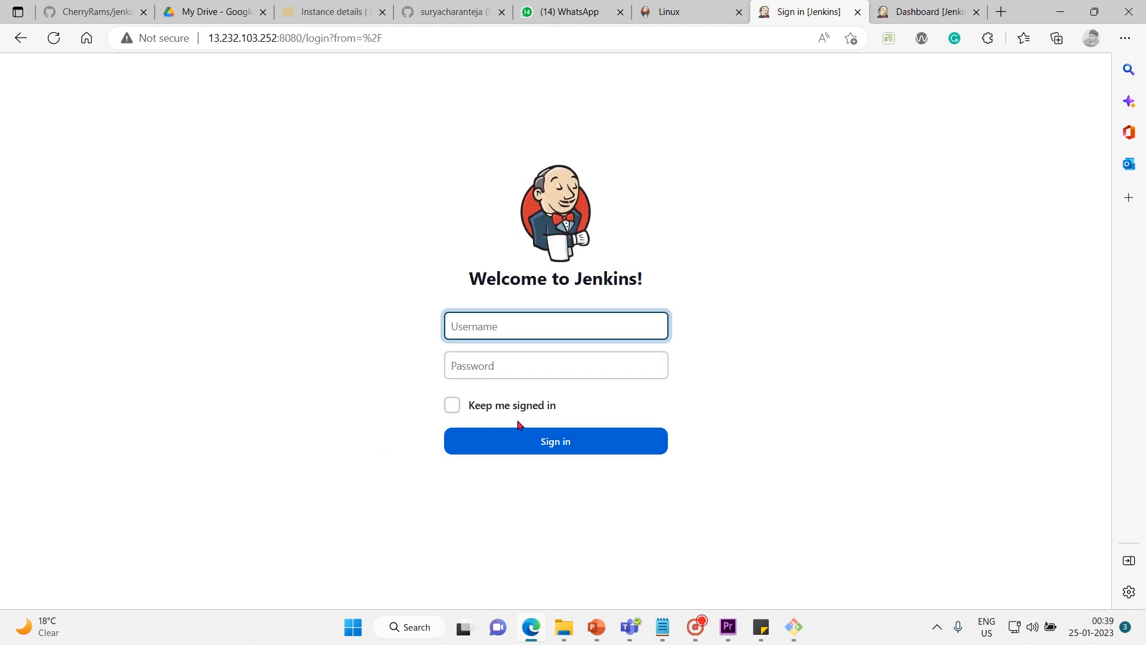
Sign in to Jenkins again with the administrator username and account password, with Keep me signed in enabled.
type("admin")
left_click(522, 355)
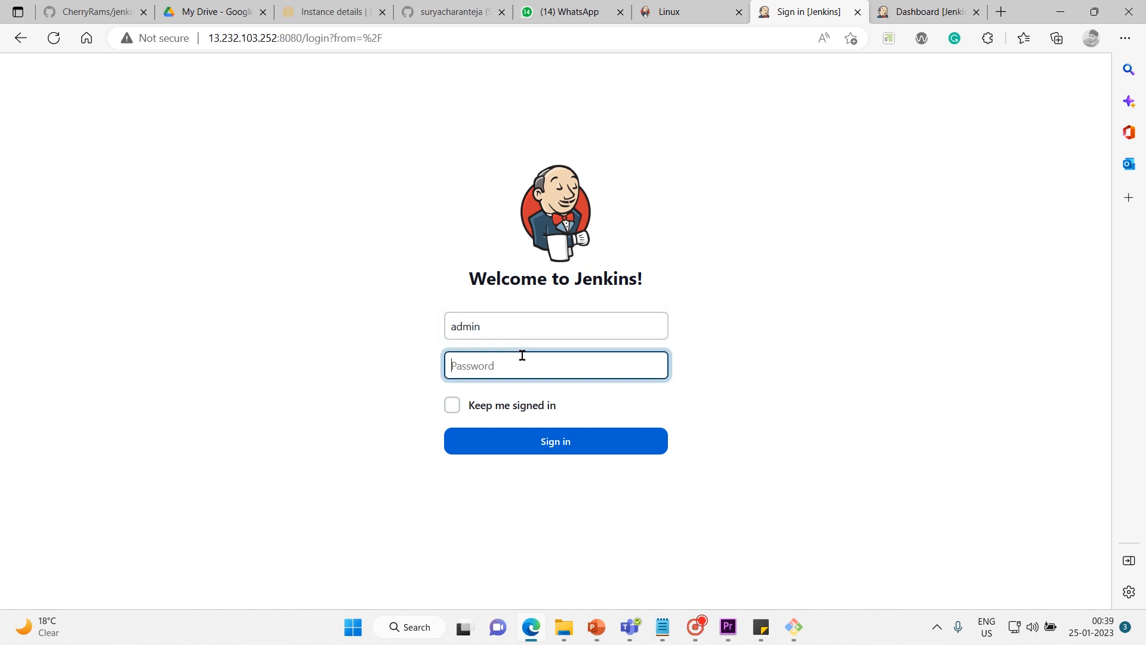
type("admin")
left_click(452, 405)
left_click(548, 440)
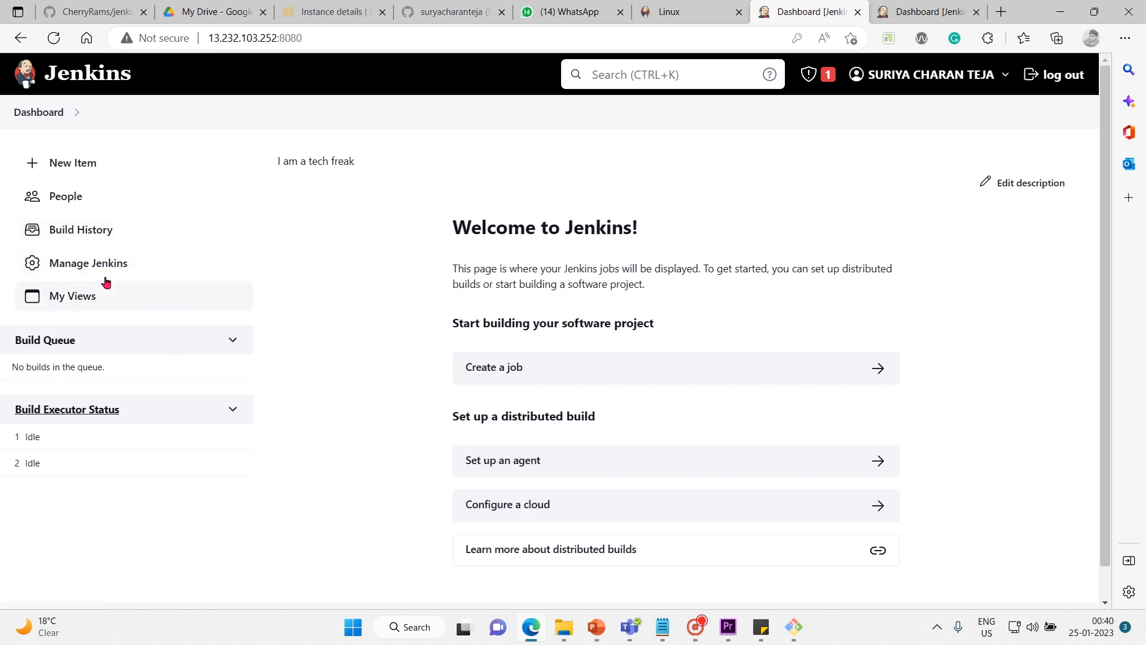
Look at the My Views page, return to the dashboard and open Manage Jenkins.
left_click(98, 300)
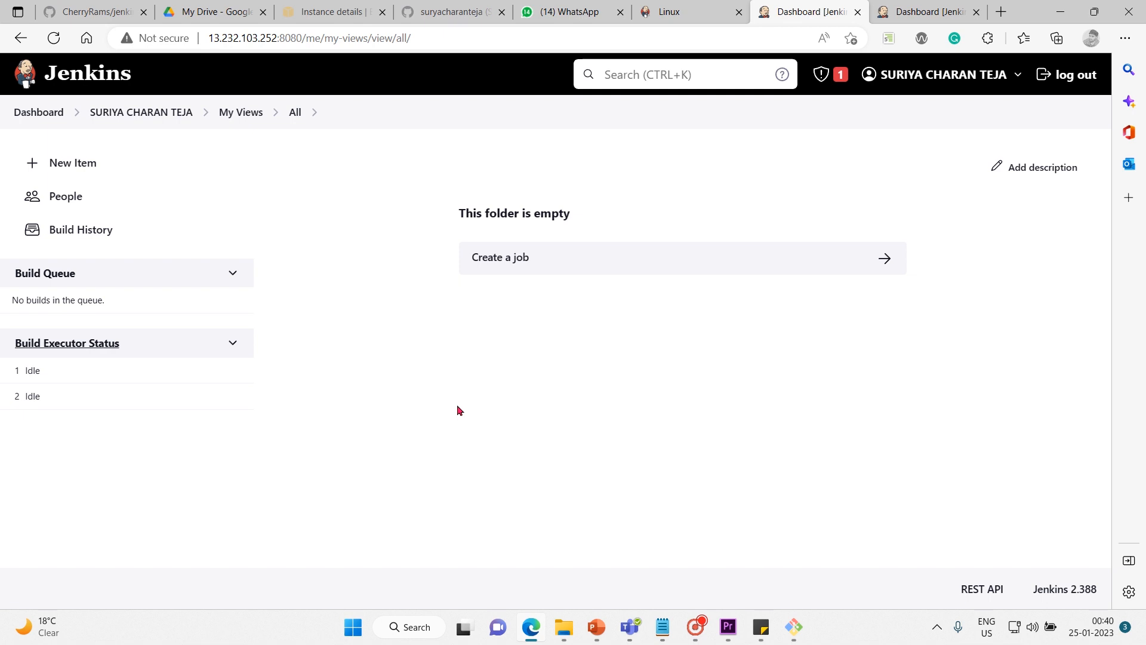
left_click(56, 116)
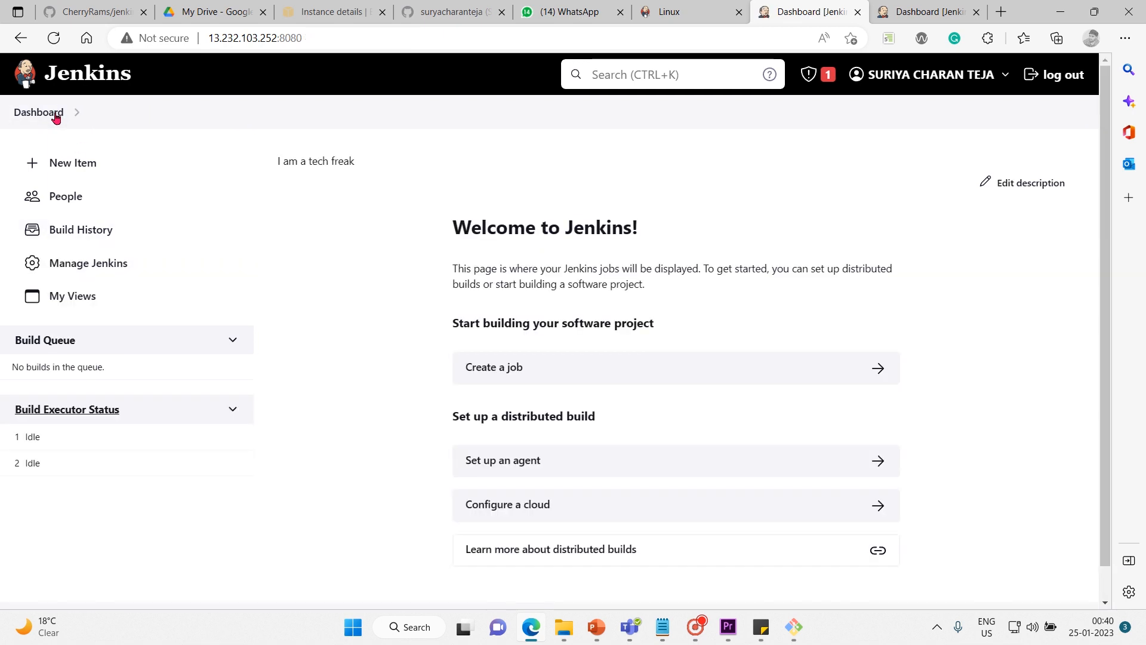
left_click(105, 269)
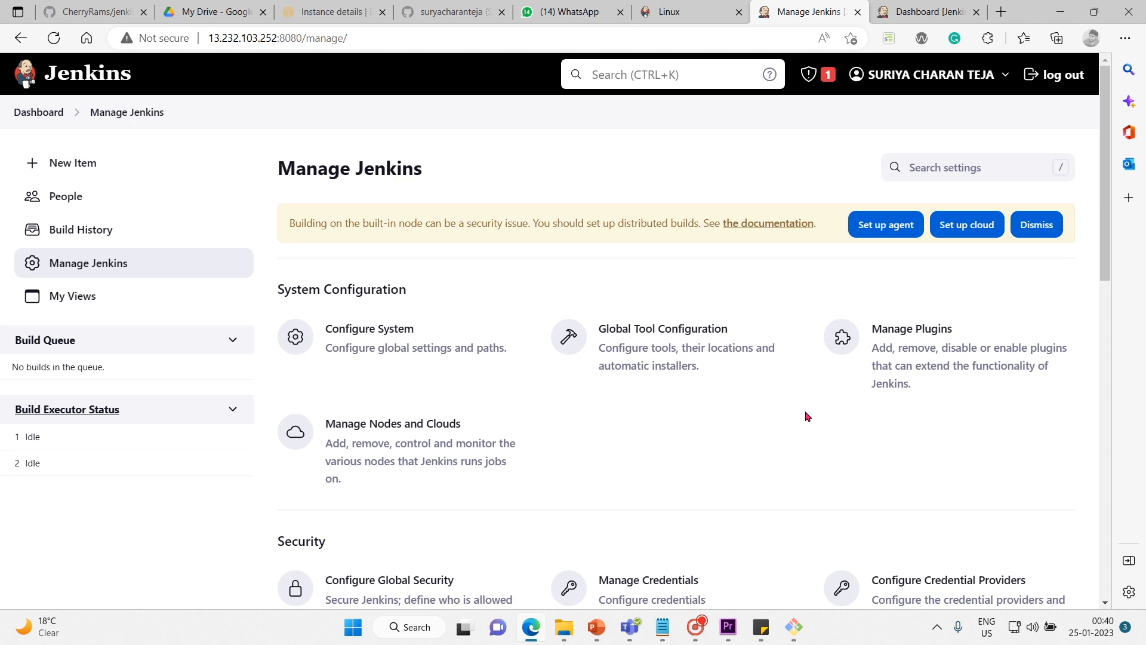
Open Manage Nodes and Clouds and view the form for creating a new node.
scroll(604, 446, "down", 1)
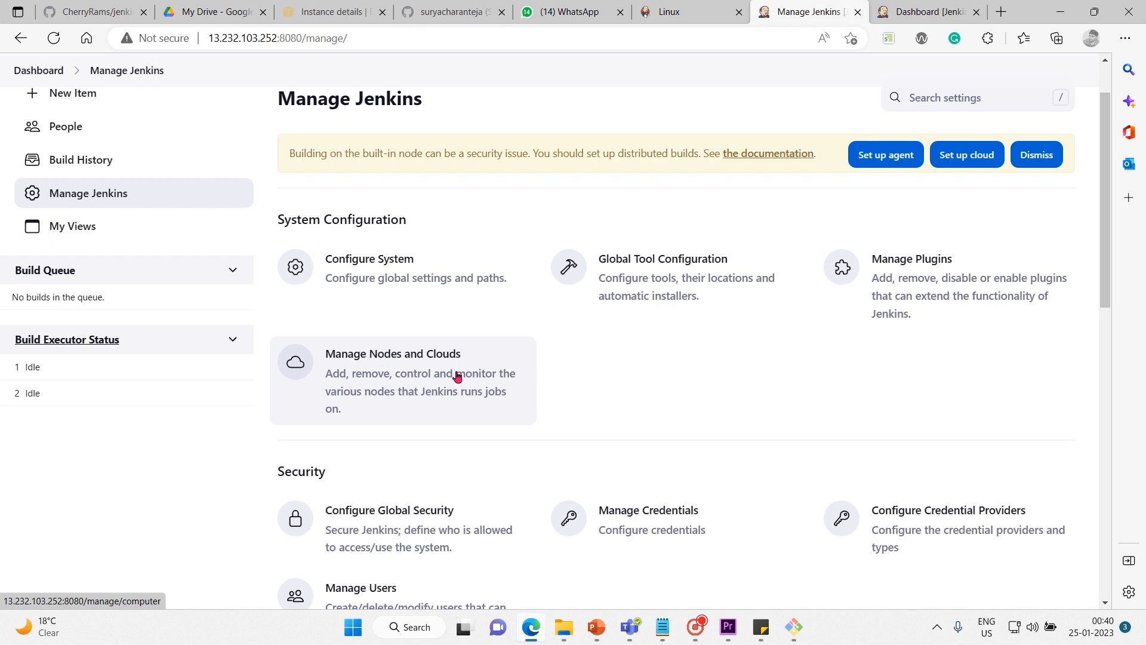
left_click(489, 398)
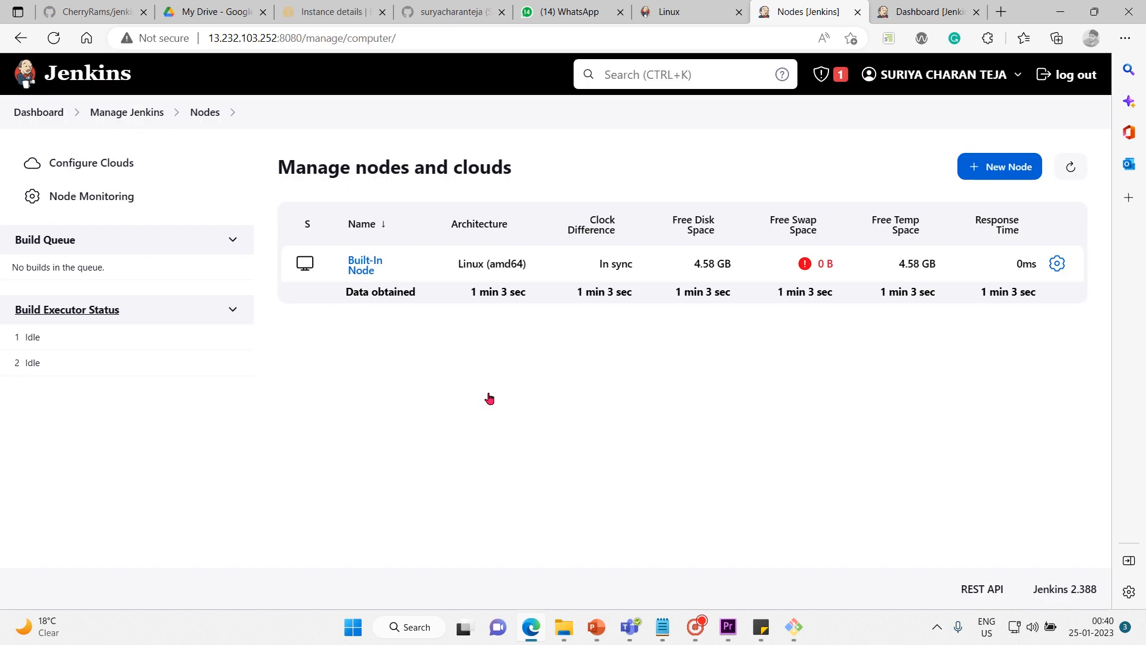
left_click(998, 169)
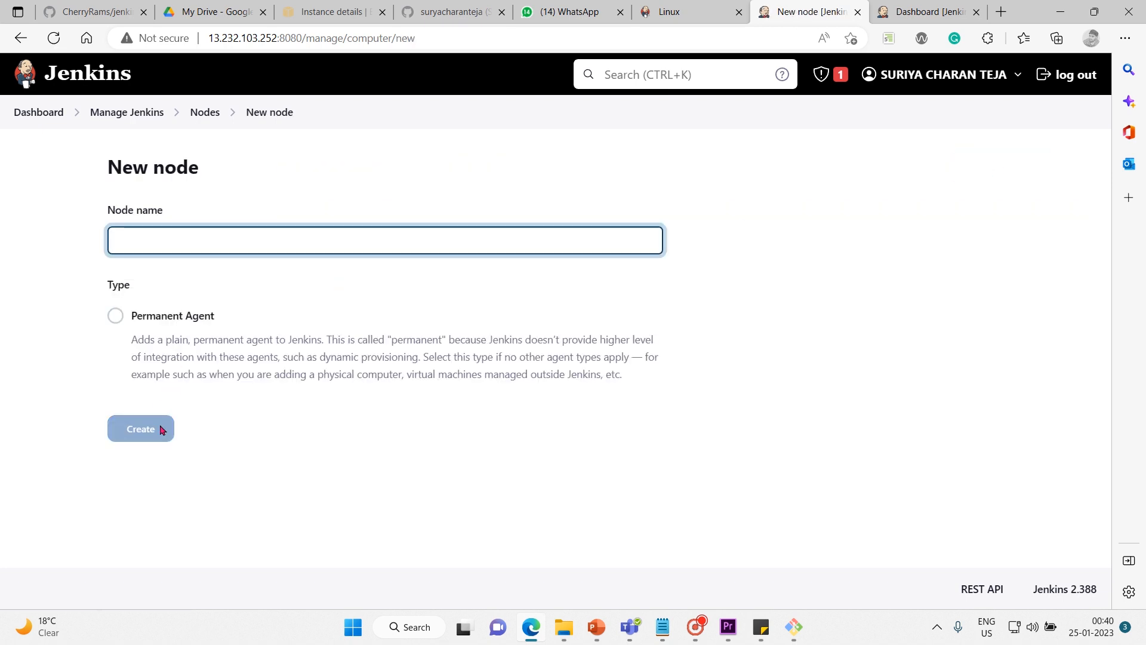
Return to the dashboard, open Manage Jenkins and look over its System Configuration, Security and Status Information sections.
left_click(23, 109)
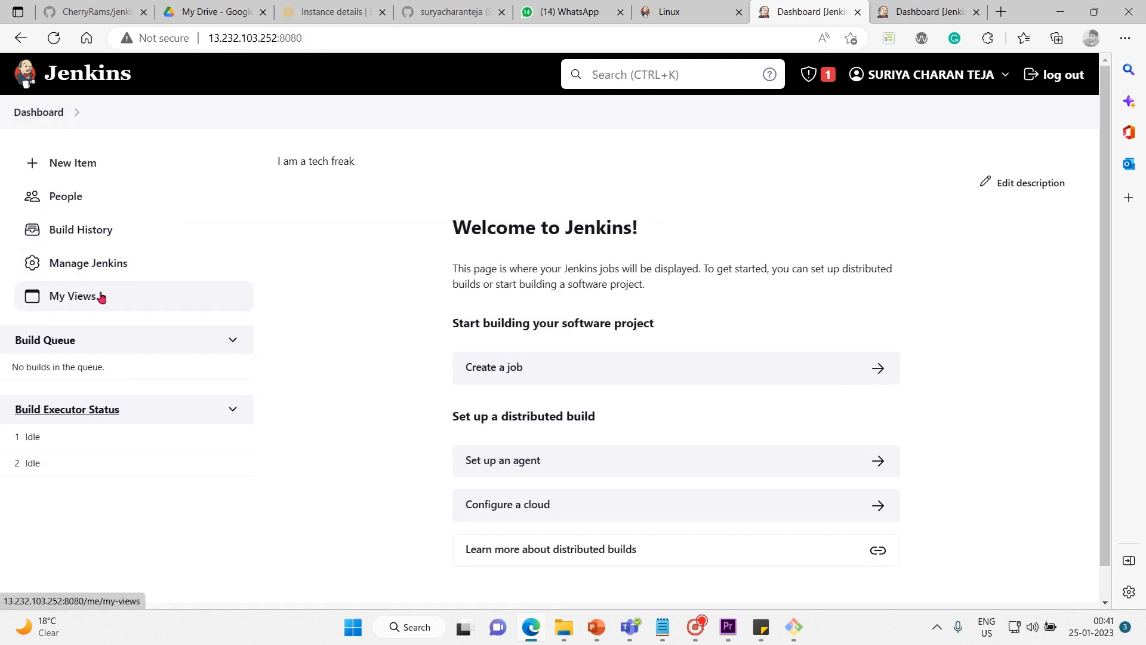
left_click(95, 266)
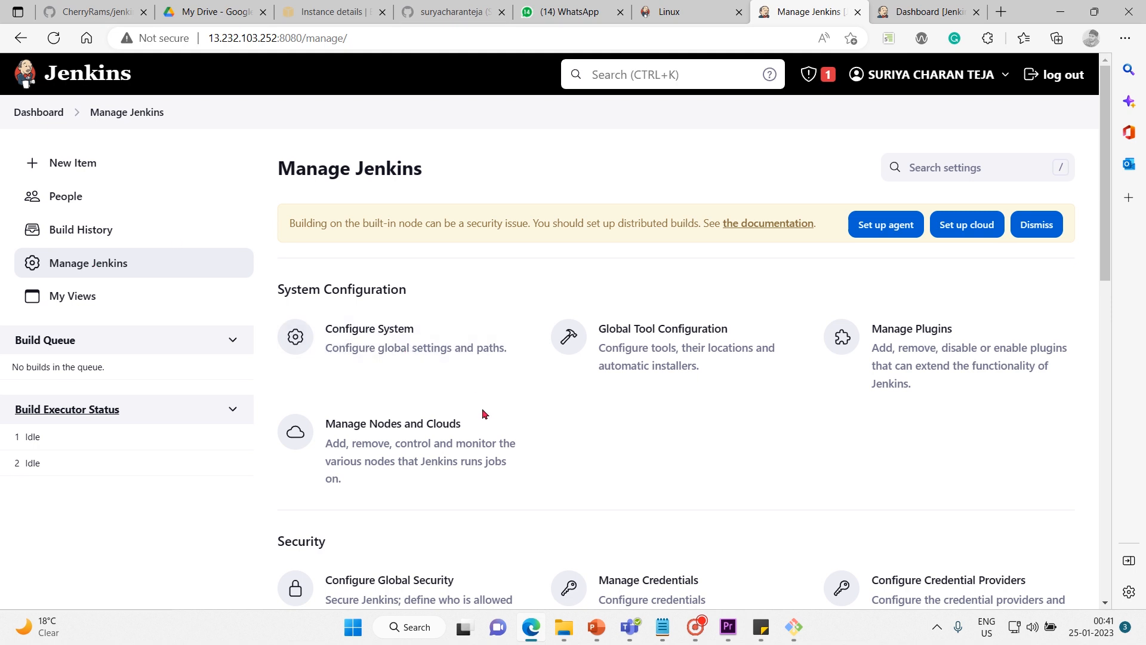
scroll(483, 413, "down", 1)
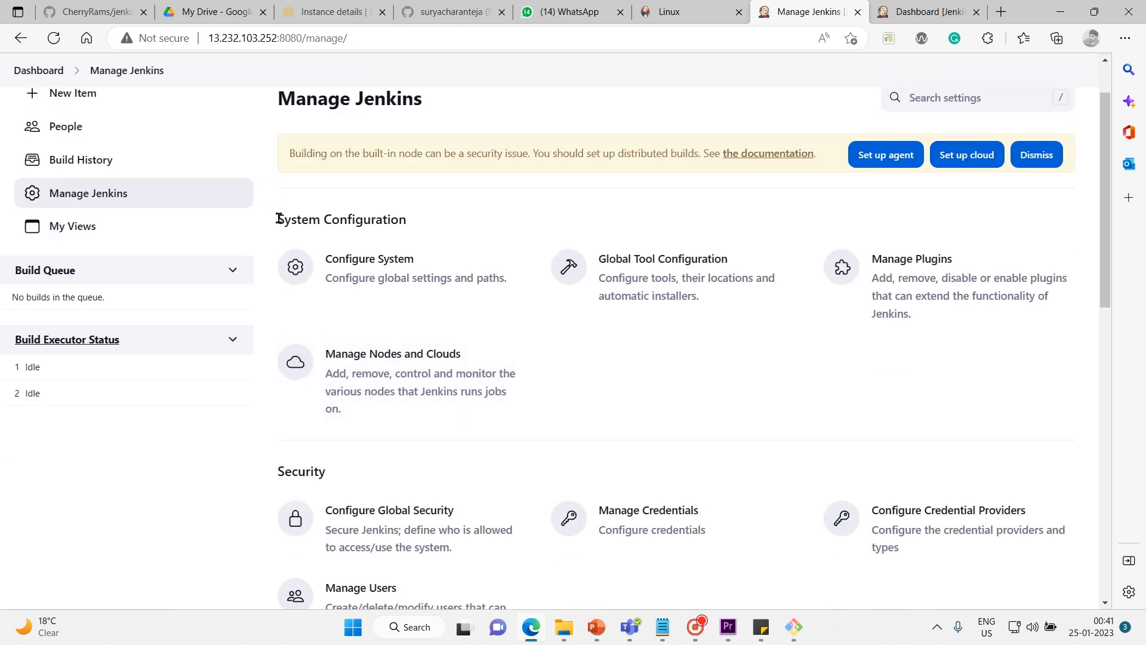
left_click_drag(278, 218, 502, 374)
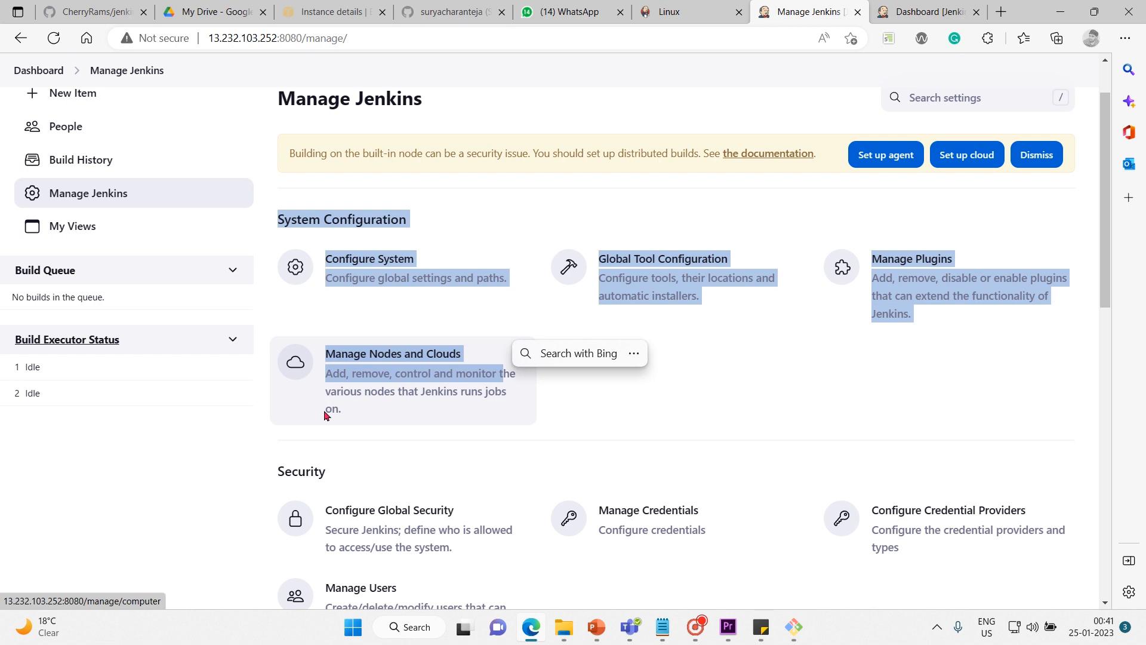
scroll(267, 438, "down", 5)
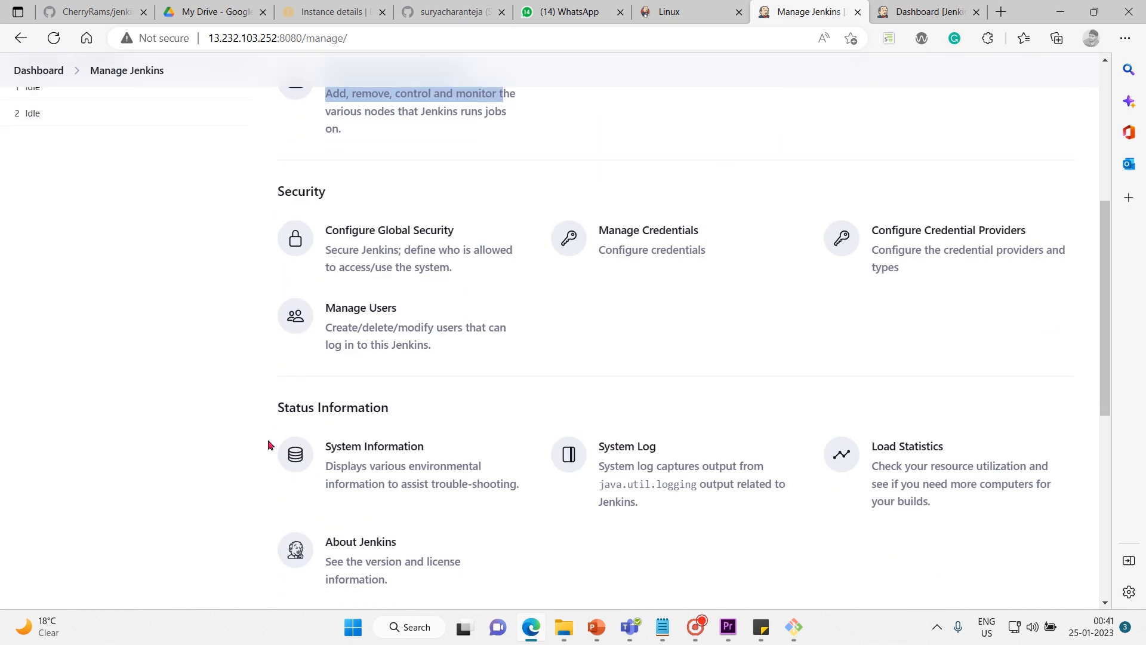
scroll(268, 445, "up", 2)
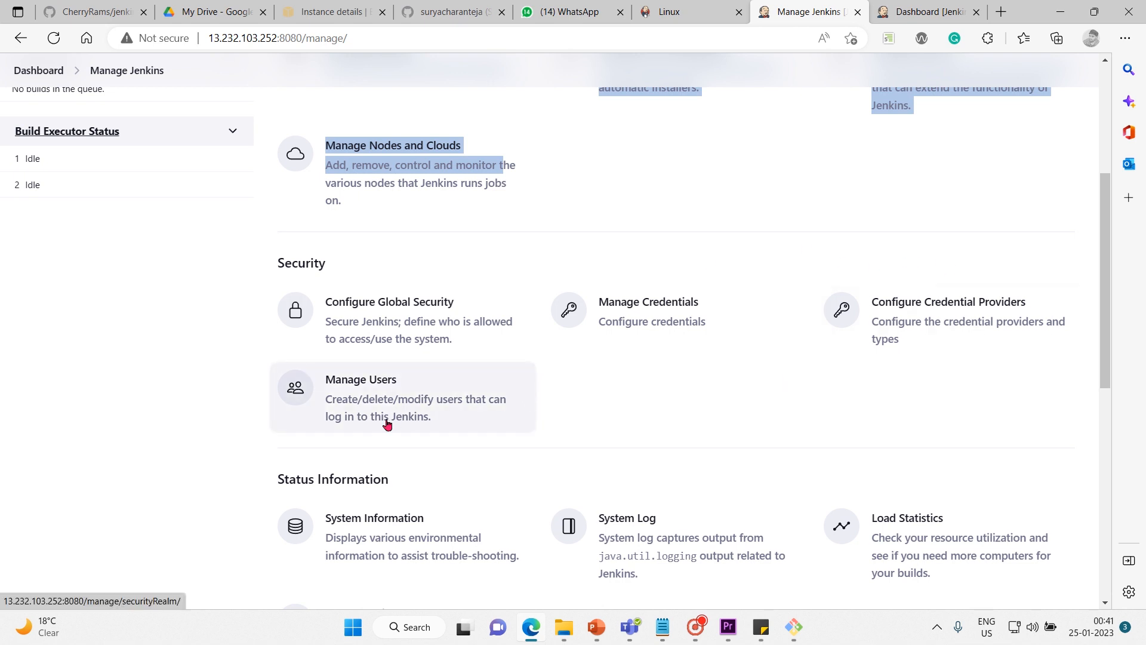
Open Configure Global Security and examine its settings, from Authentication and Agents through Git Hooks, API Token, SSH Server and host key verification.
left_click(392, 323)
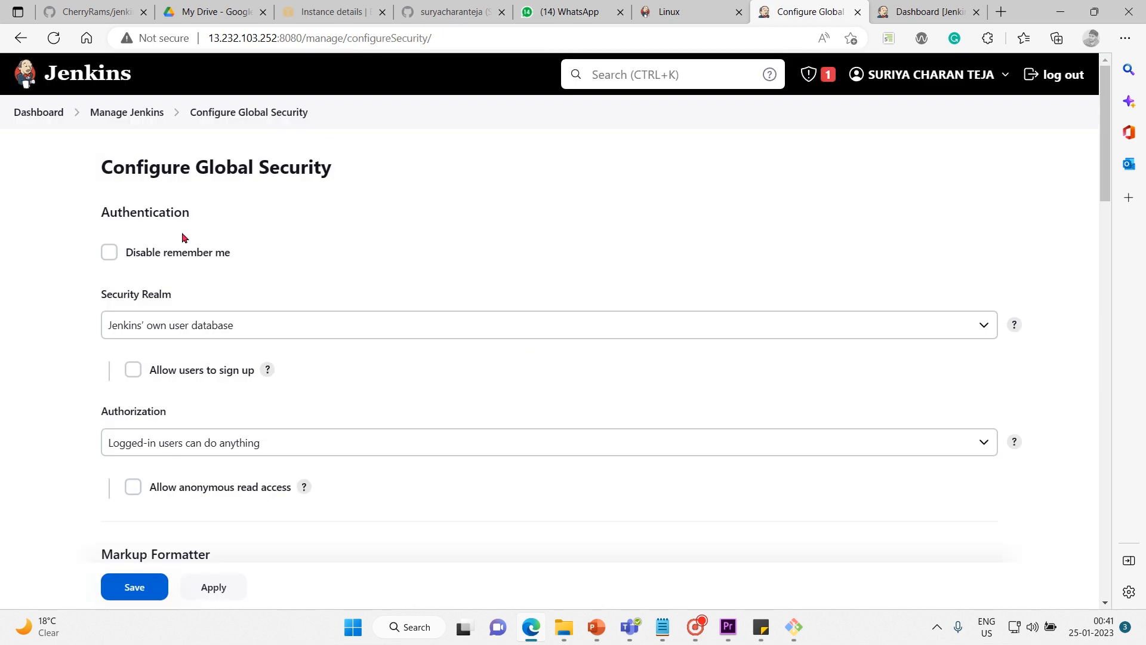
scroll(407, 241, "down", 1)
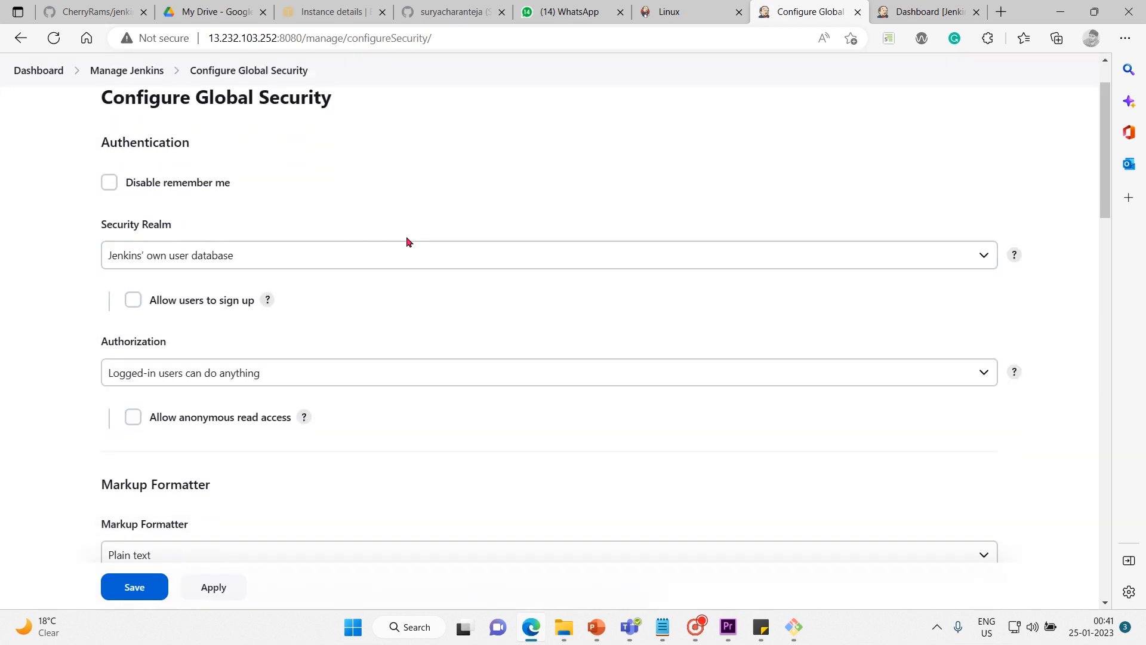
scroll(407, 241, "up", 1)
scroll(407, 241, "down", 1)
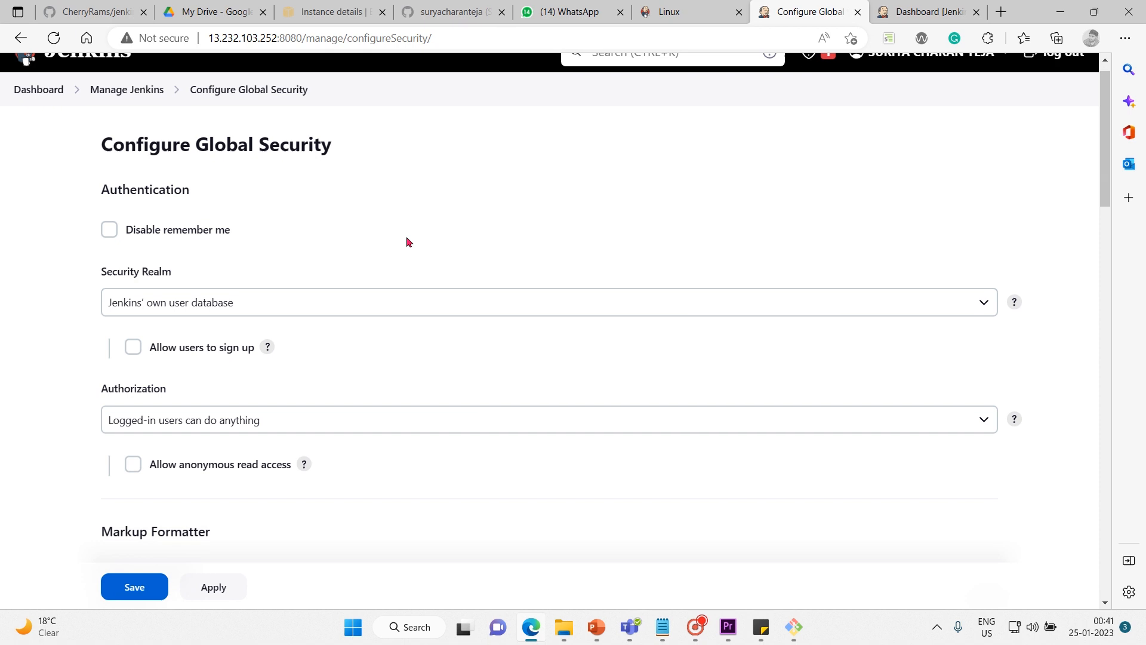
scroll(407, 241, "down", 6)
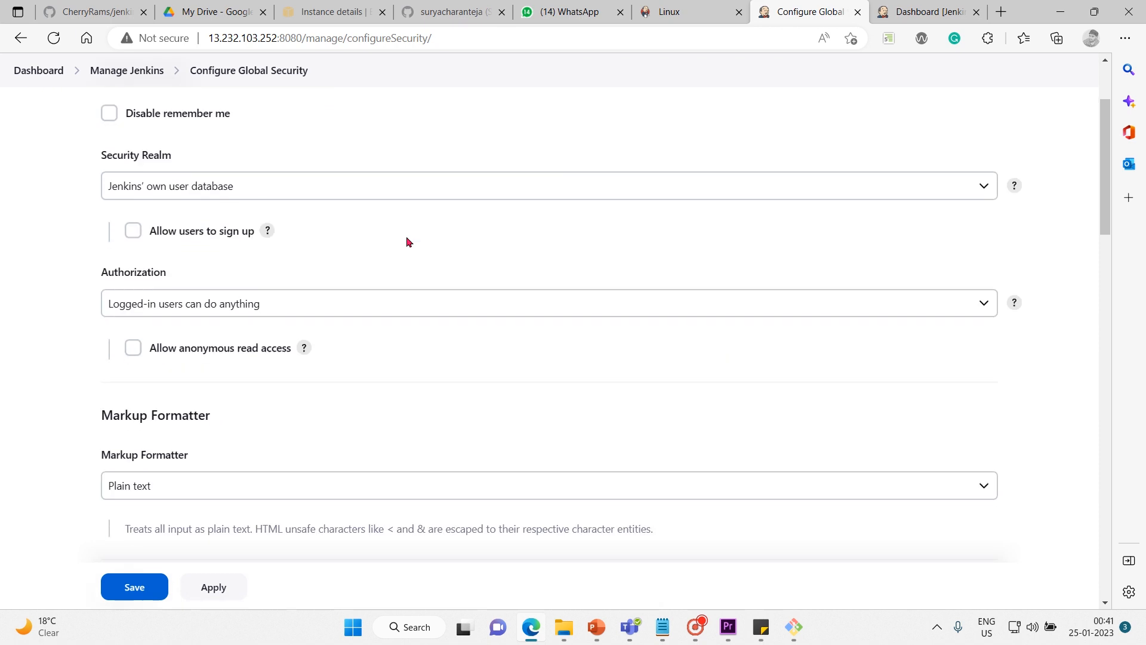
scroll(406, 241, "down", 1)
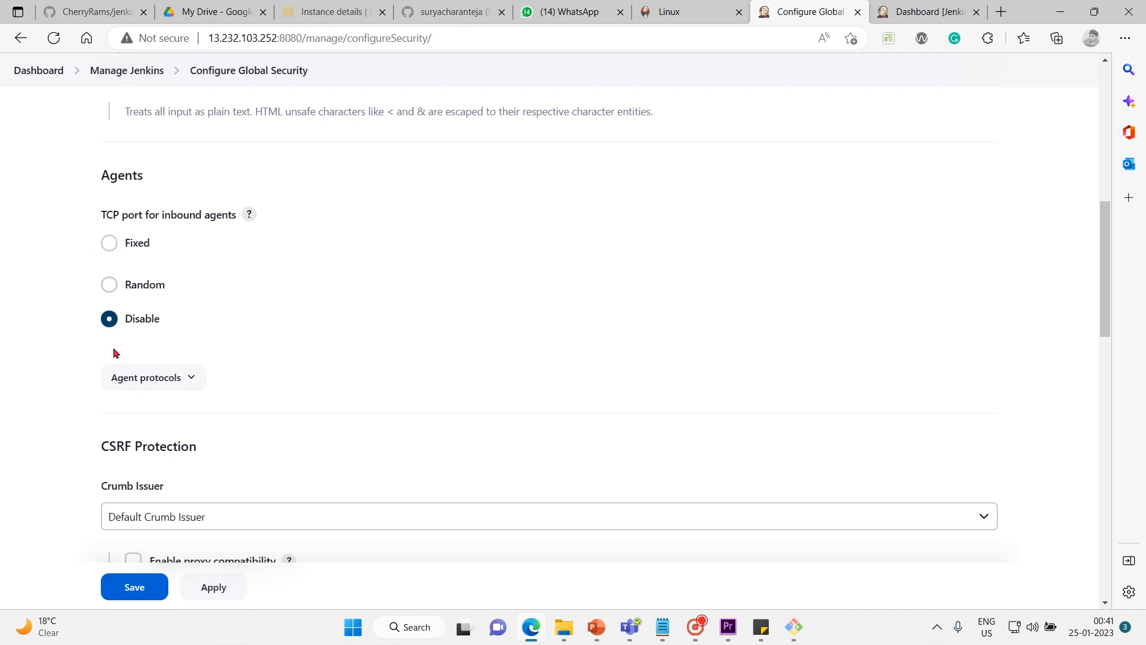
scroll(139, 438, "down", 3)
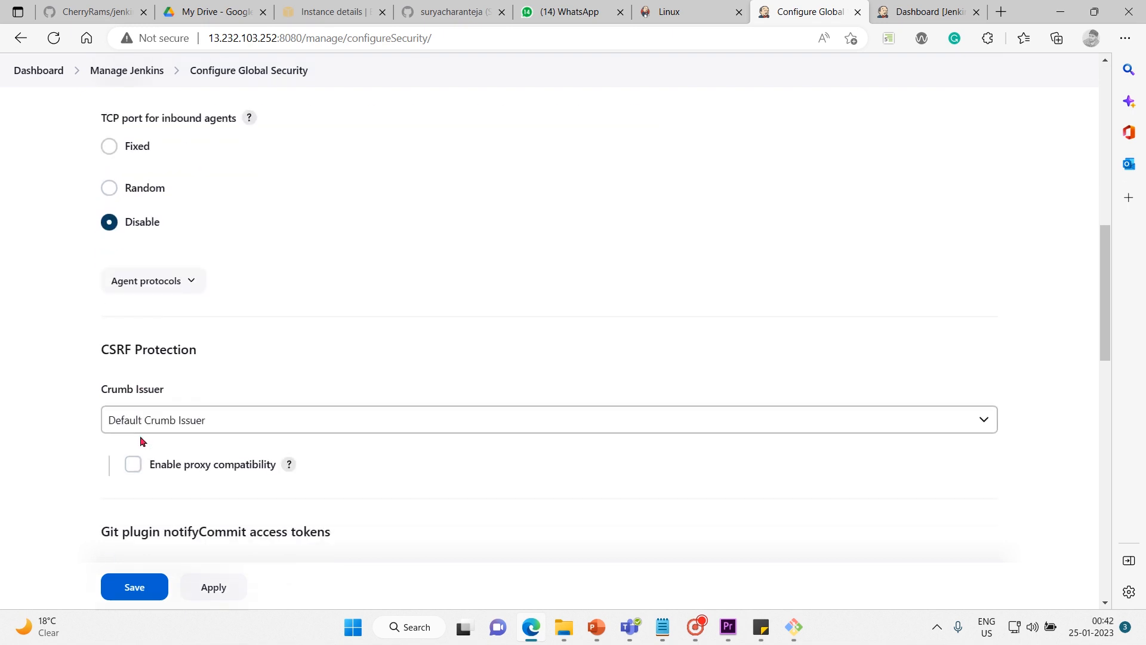
scroll(209, 394, "down", 3)
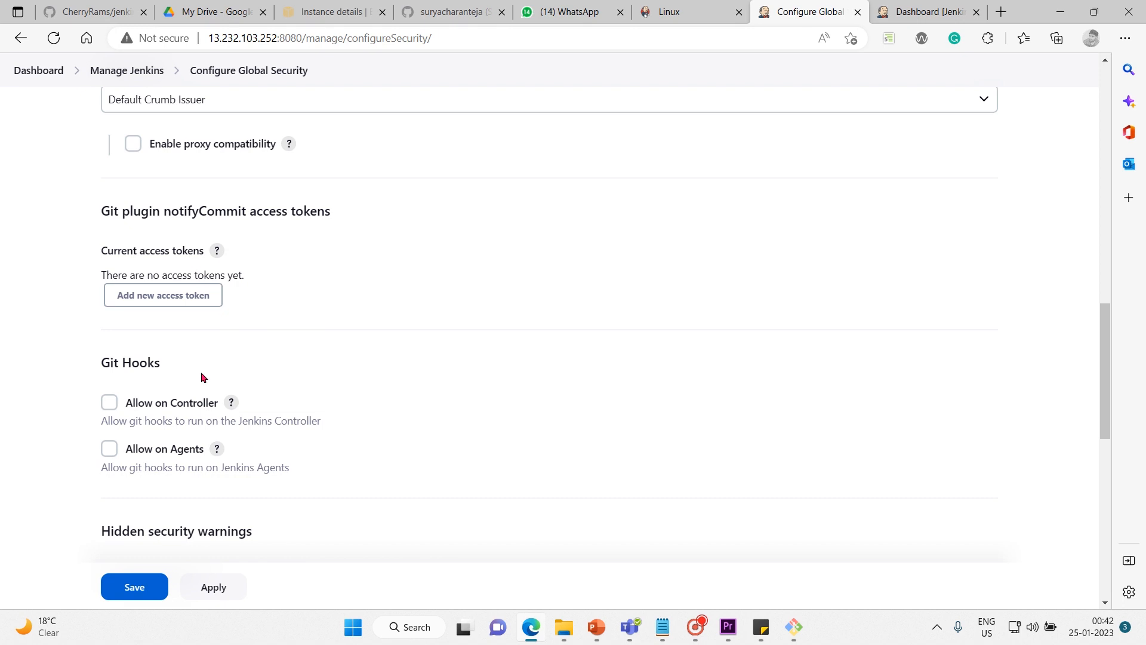
scroll(204, 378, "down", 2)
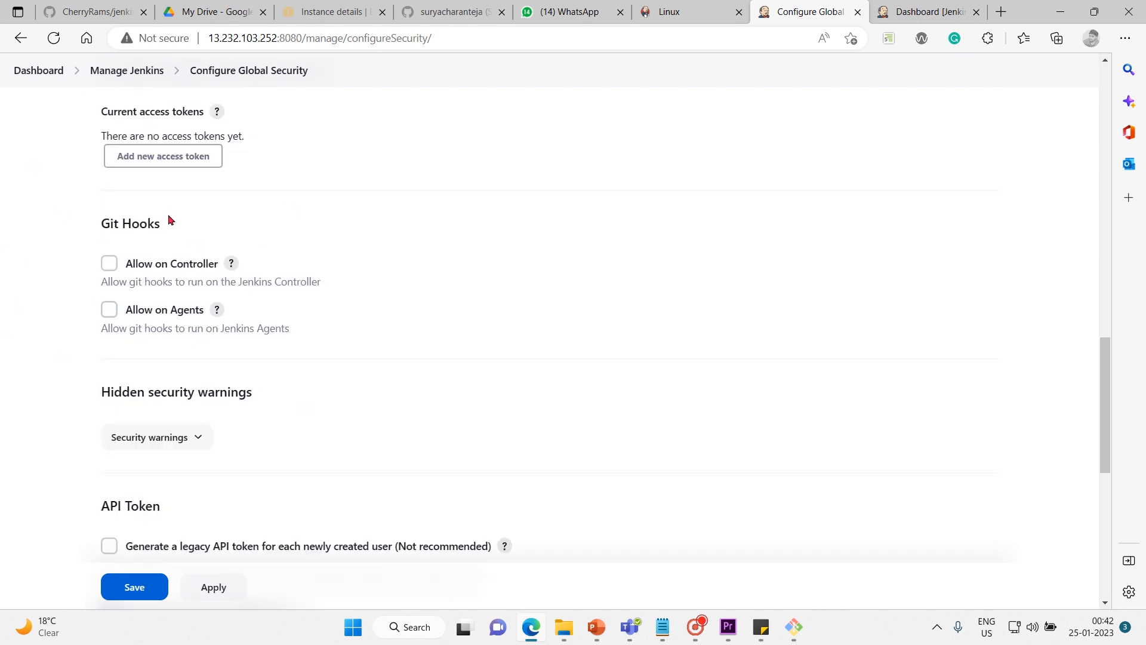
scroll(37, 463, "down", 5)
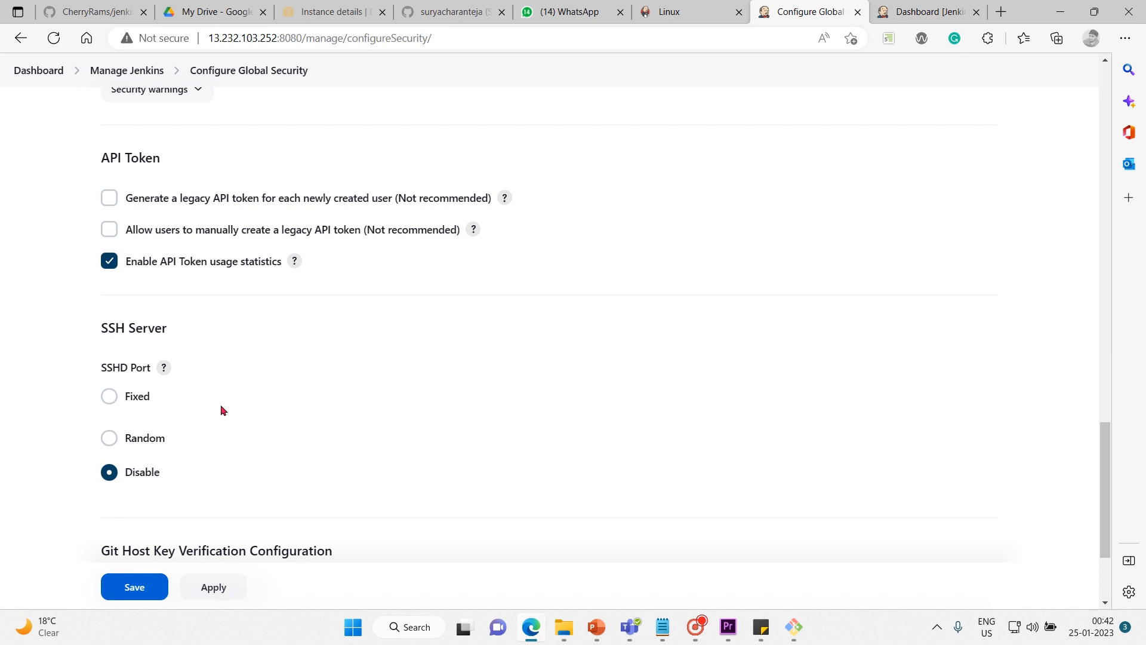
scroll(219, 413, "down", 3)
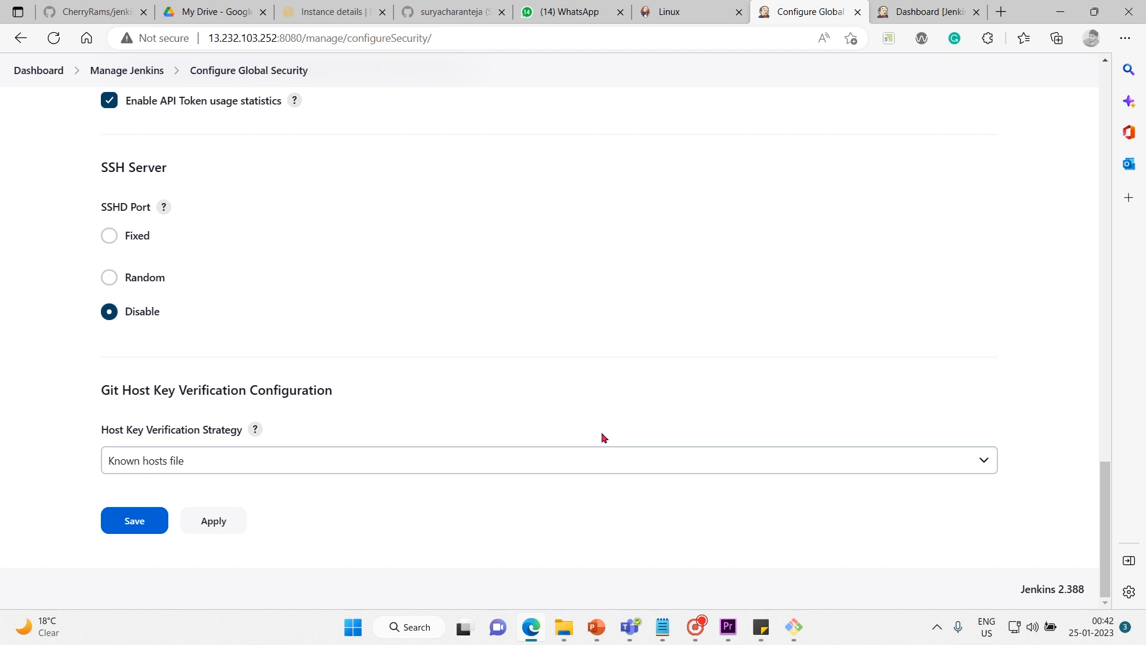
left_click_drag(1102, 488, 1066, 104)
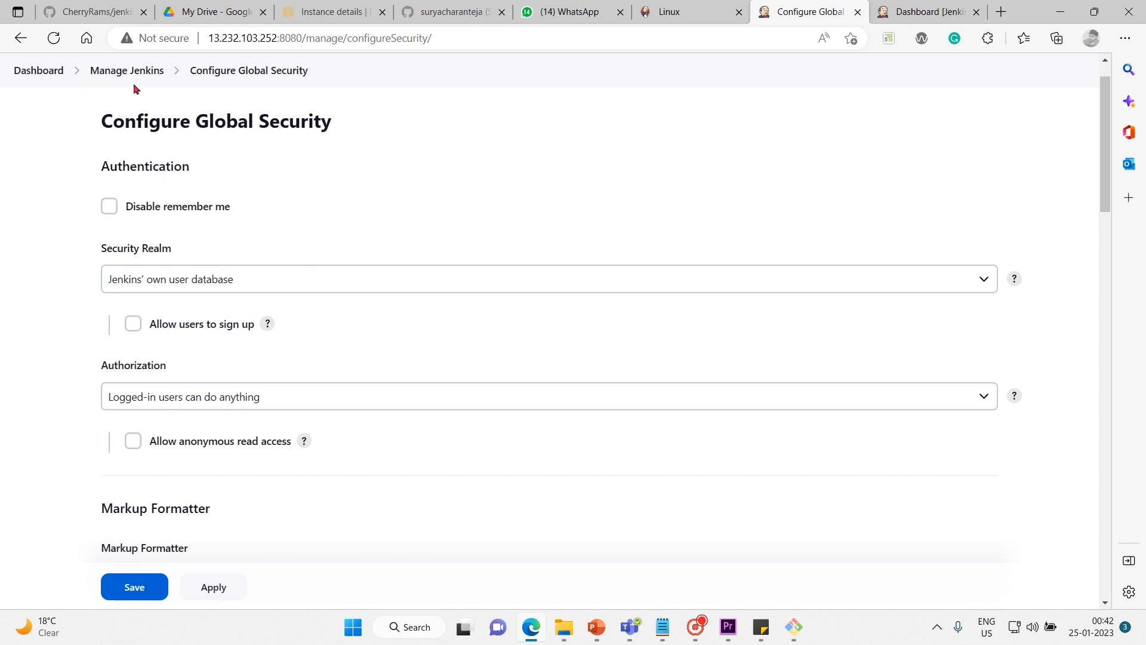
Go back to Manage Jenkins through the dashboard, open Manage Credentials and view the System store's global domain.
left_click(39, 72)
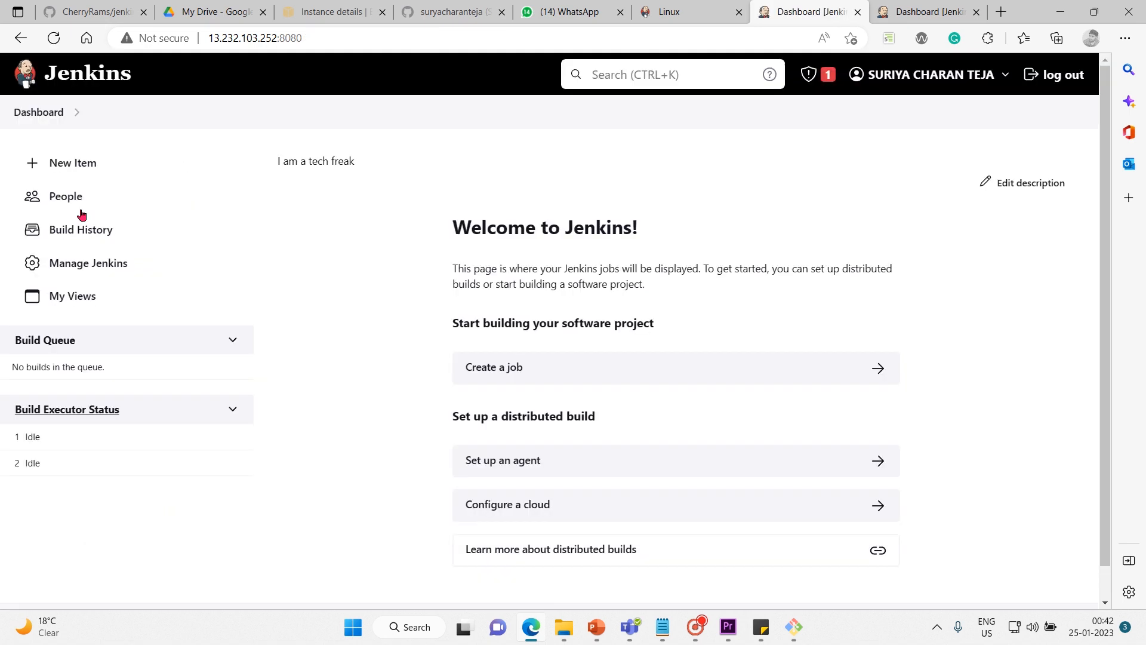
left_click(82, 263)
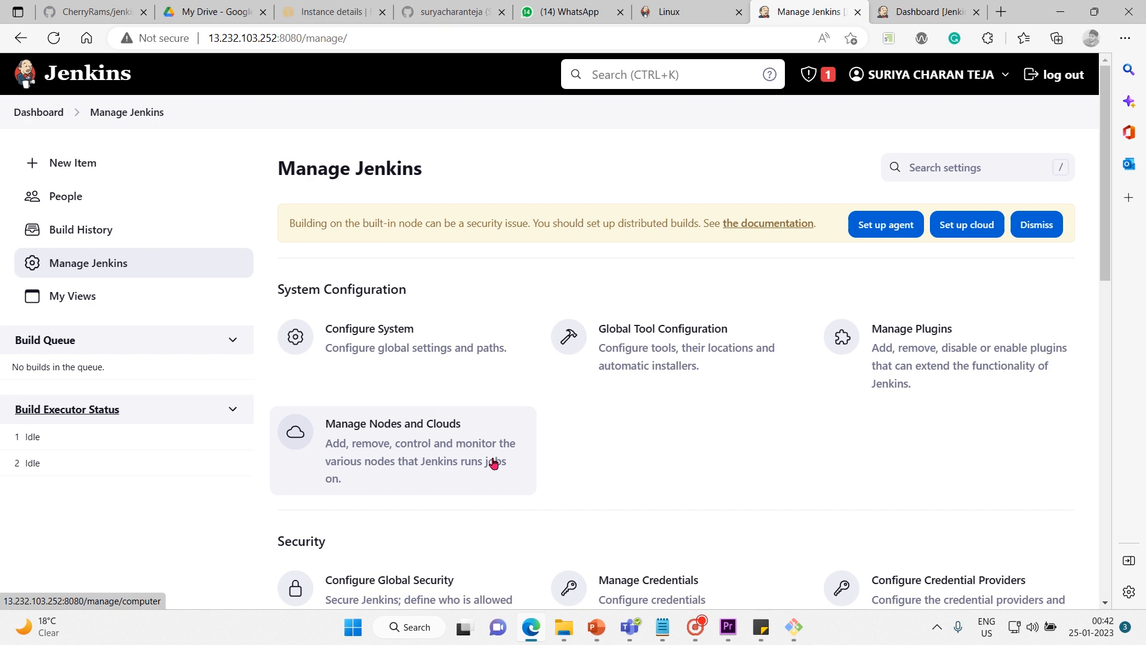
scroll(495, 464, "down", 3)
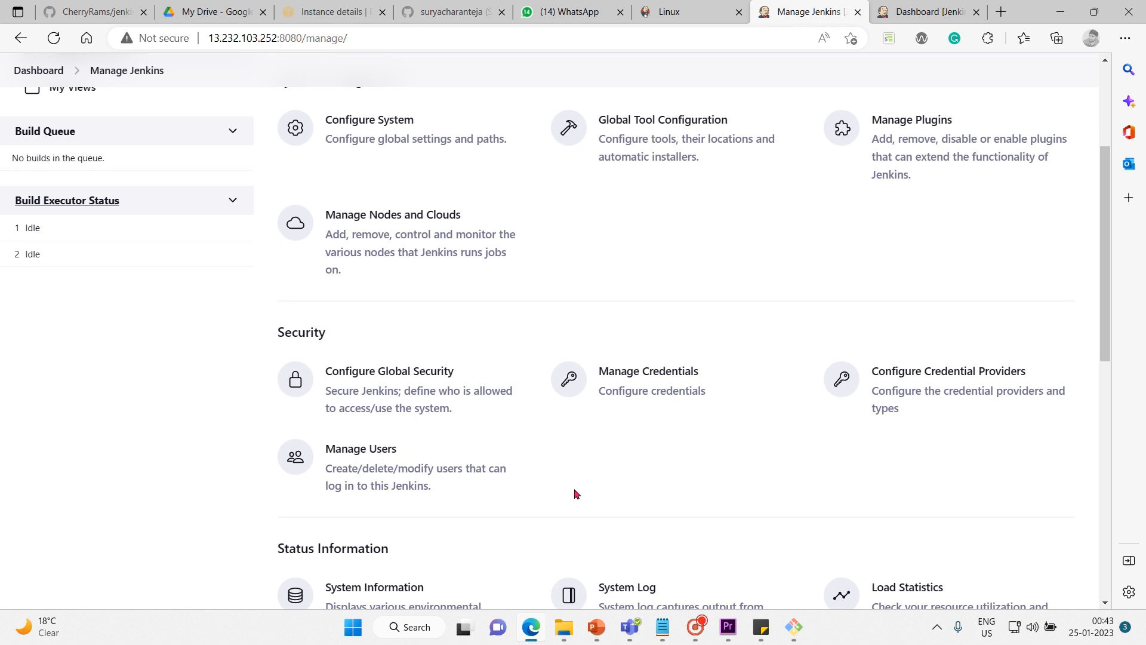
left_click(652, 379)
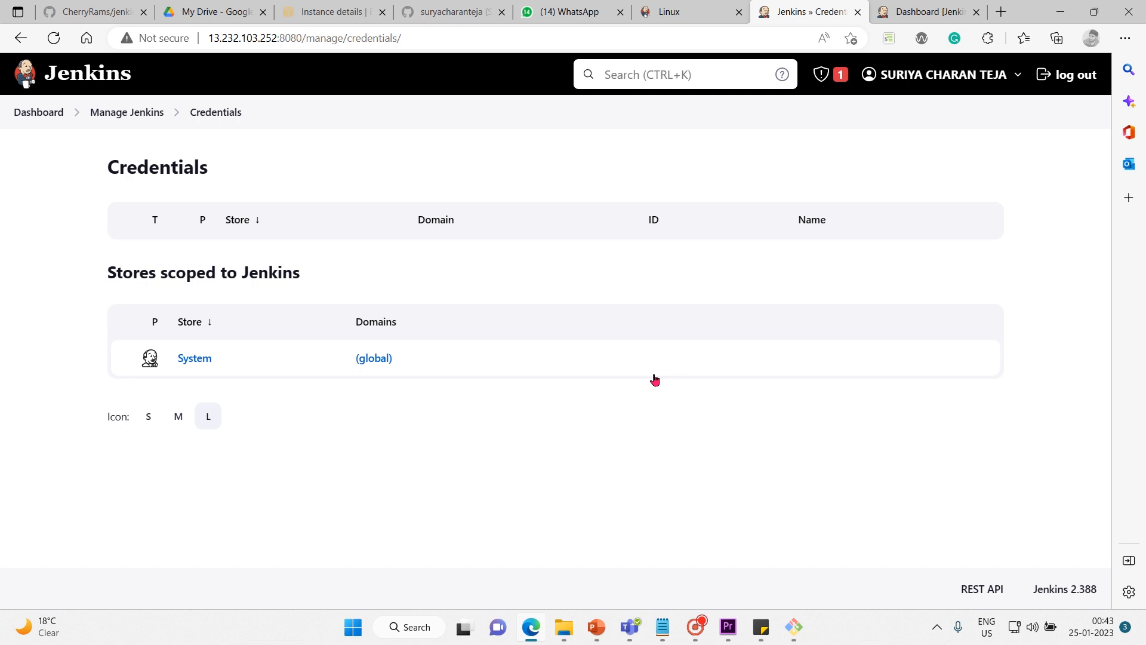
left_click(375, 359)
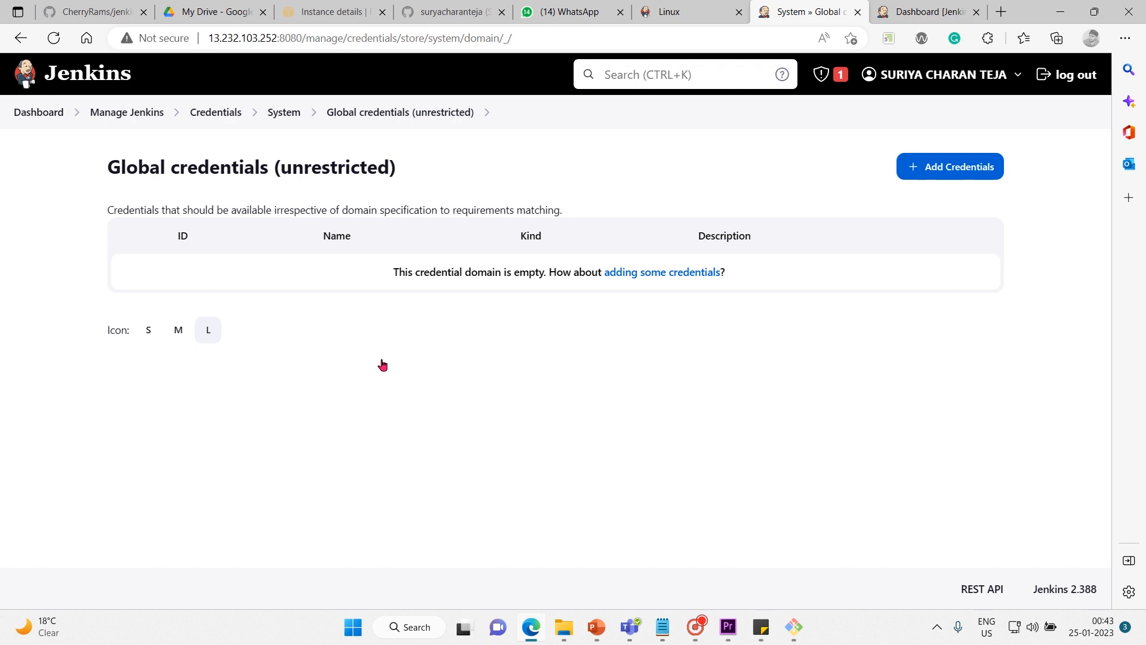
View the new credentials form and its available credential kinds, and return to Manage Jenkins without creating any.
left_click(954, 168)
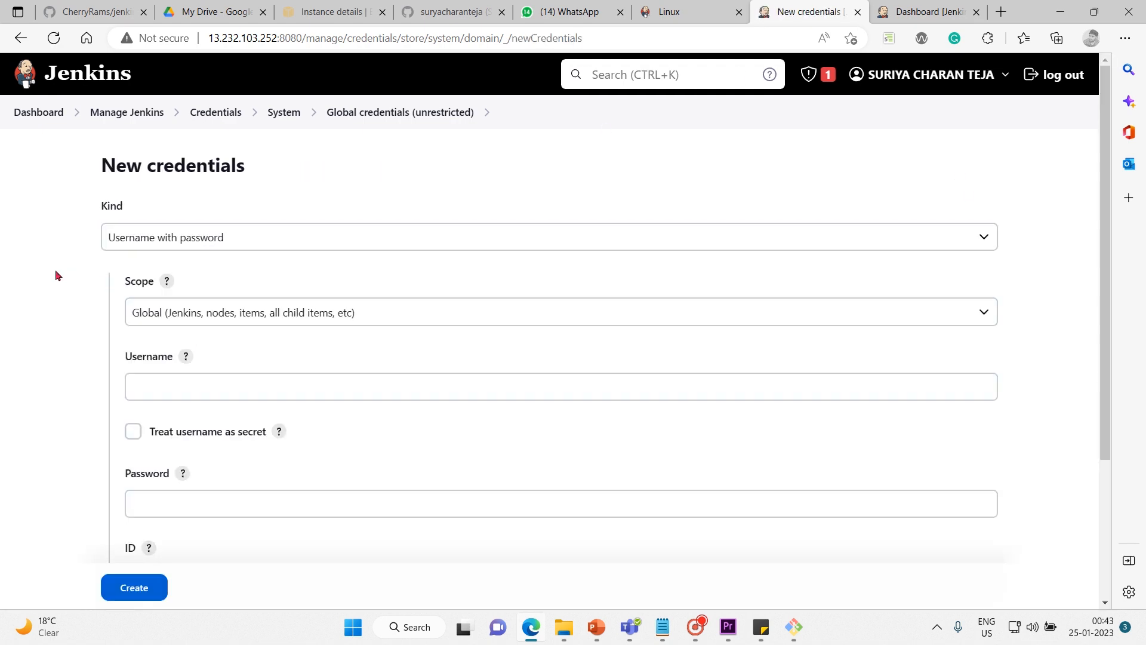
scroll(55, 270, "down", 1)
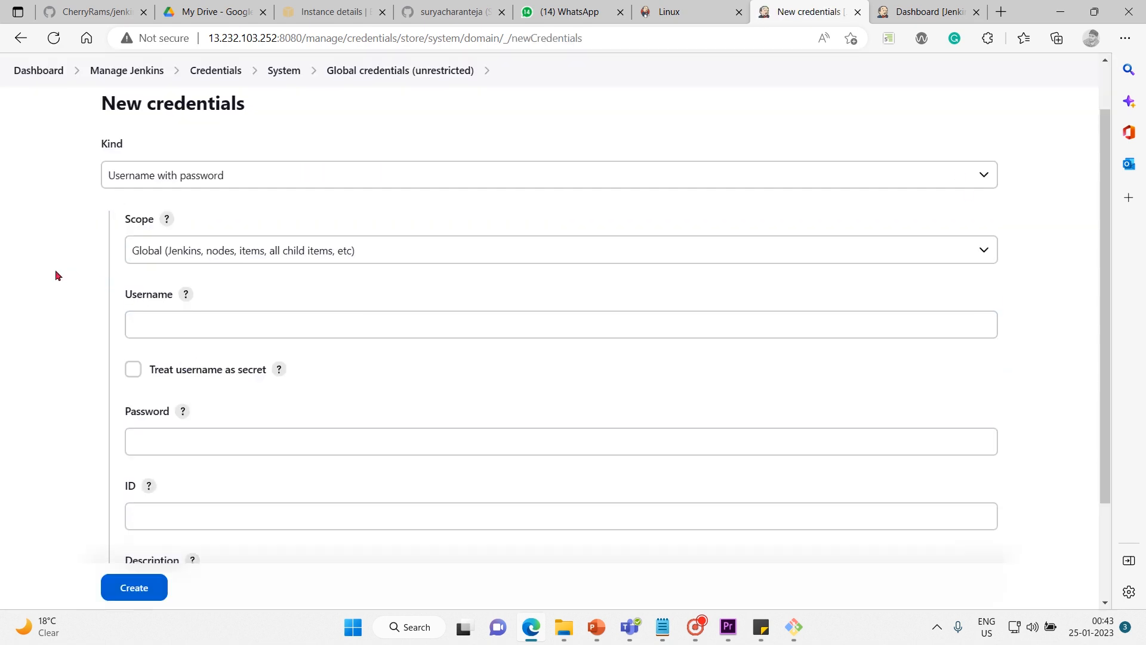
left_click(247, 170)
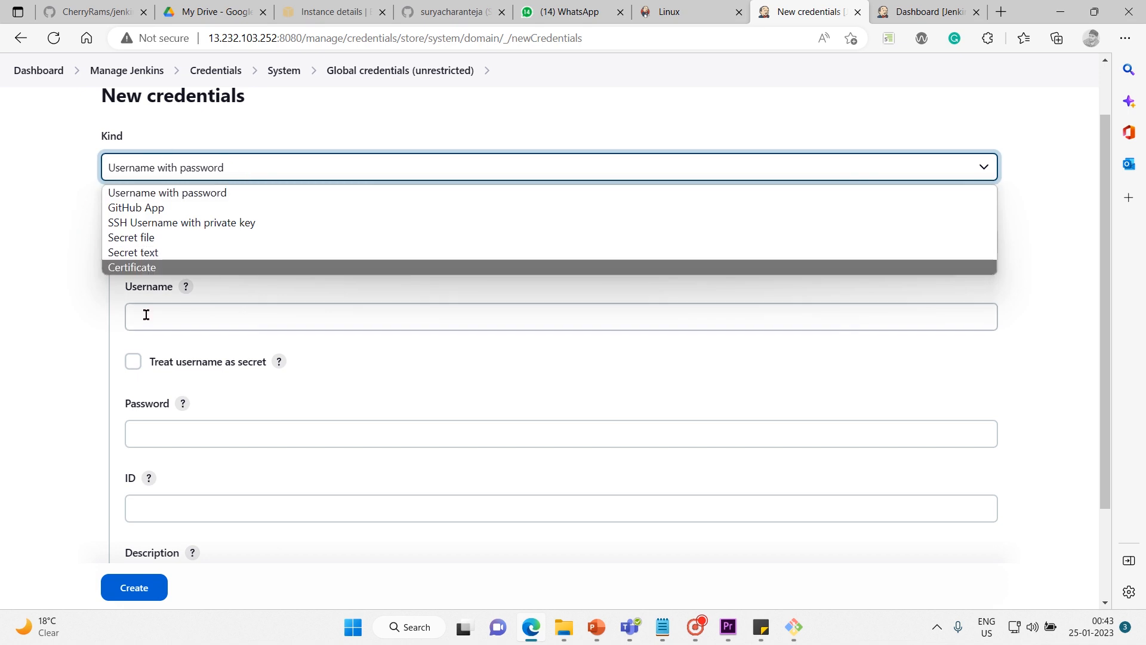
left_click(204, 69)
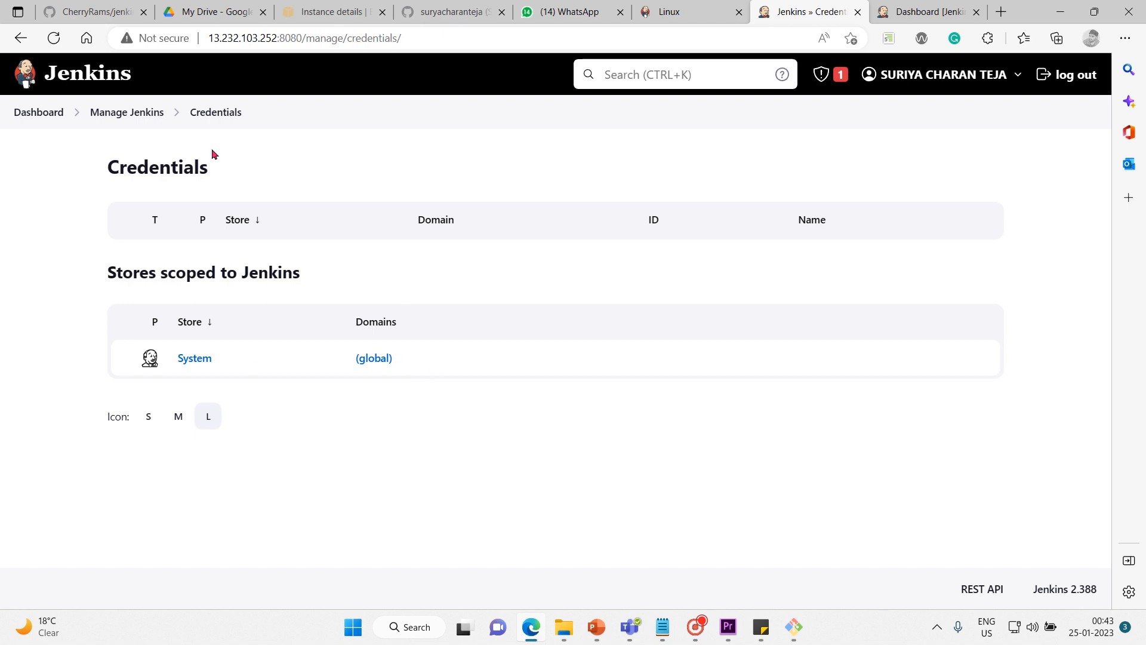
left_click(142, 117)
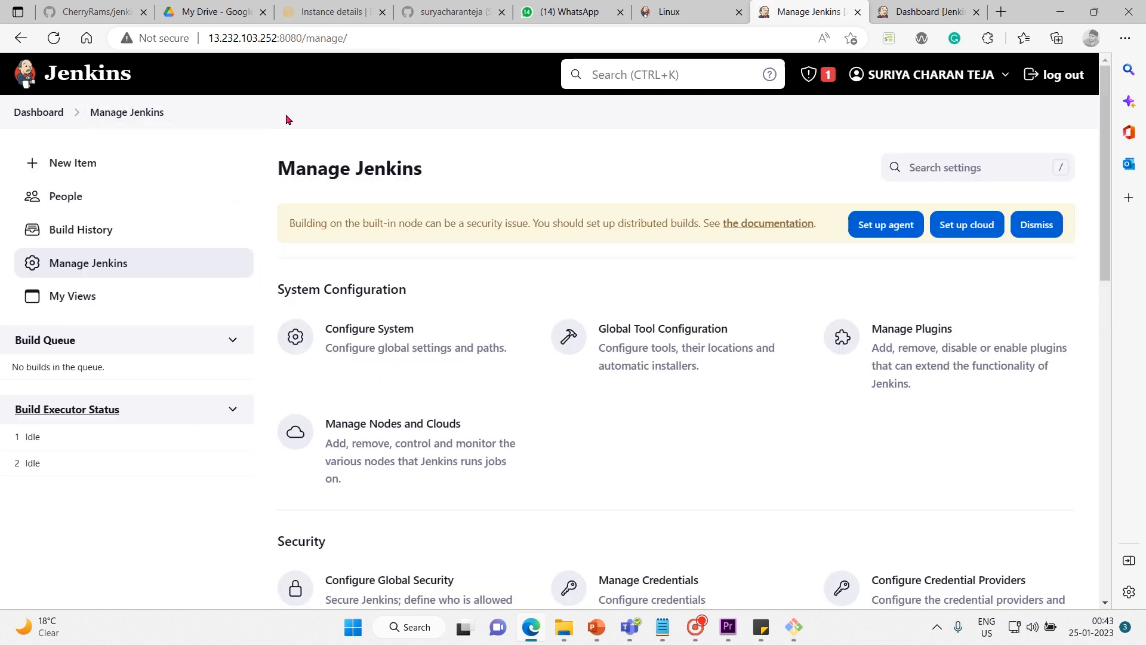
Open Configure Credential Providers and examine the choices offered for Providers and Types without changing them.
scroll(918, 477, "down", 5)
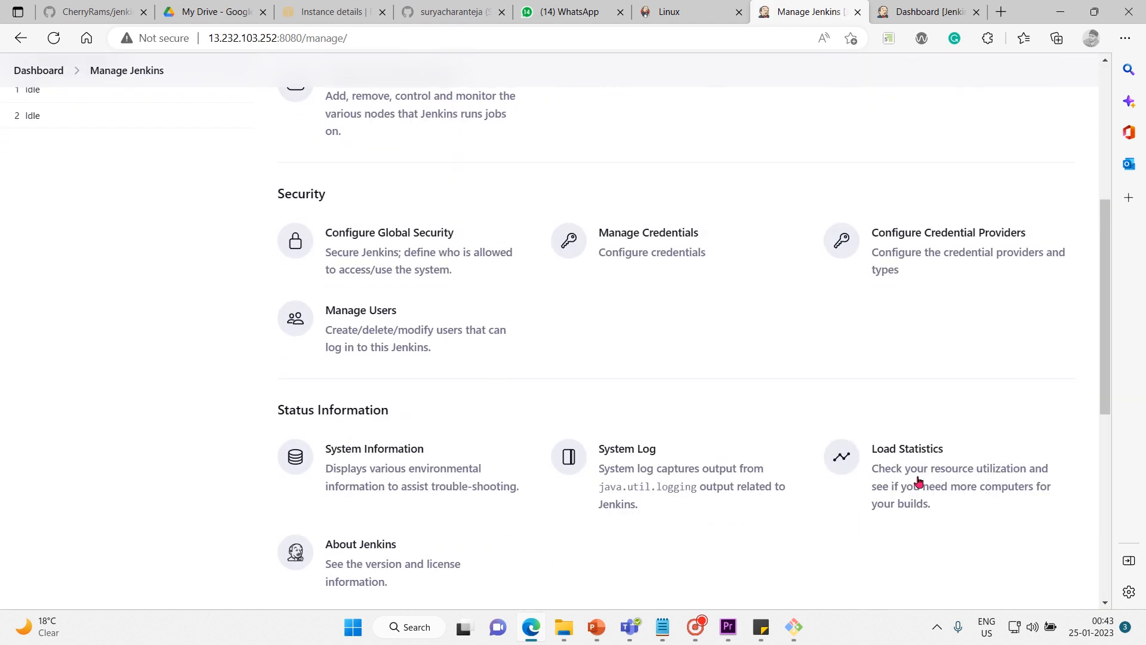
left_click(944, 262)
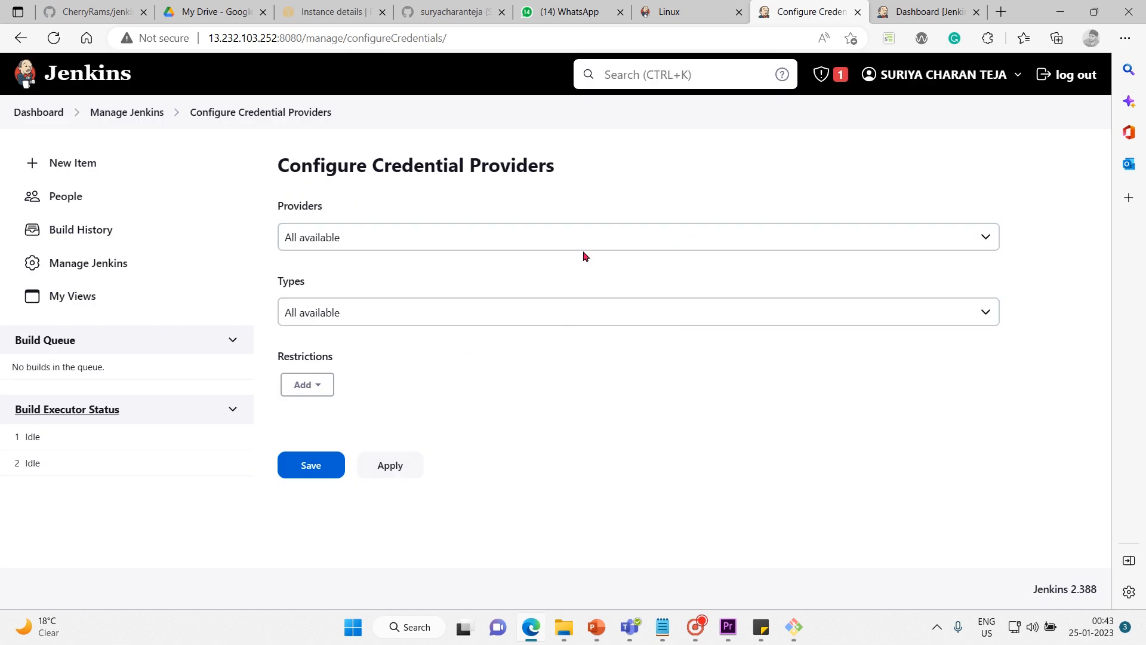
left_click(537, 239)
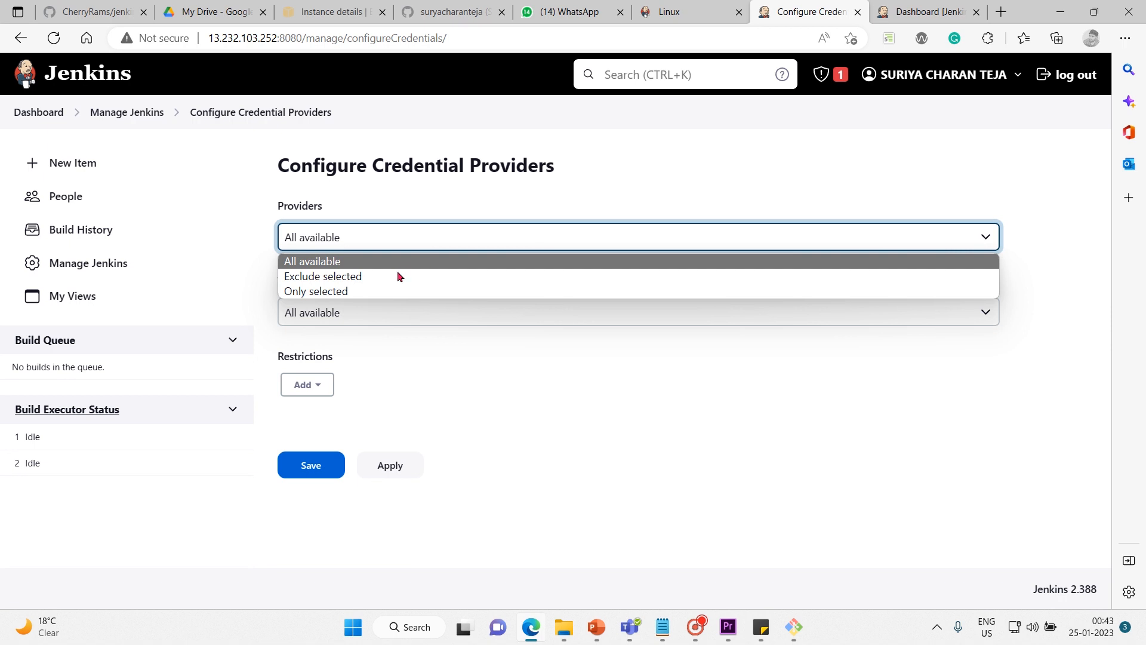
left_click(460, 366)
left_click(406, 310)
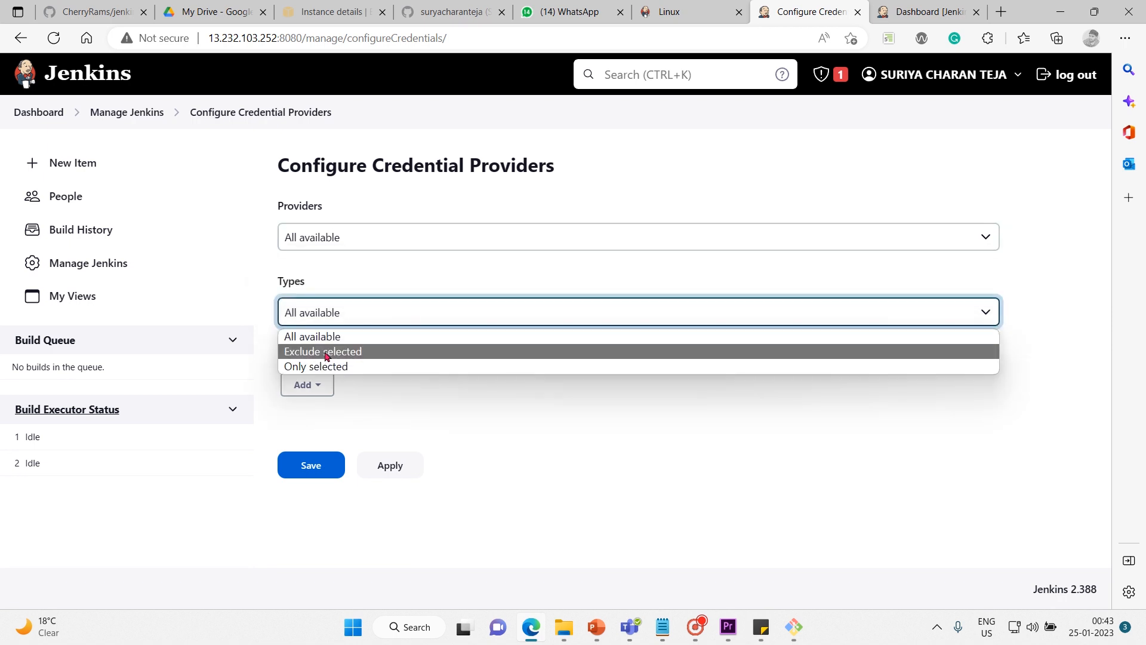
left_click(502, 414)
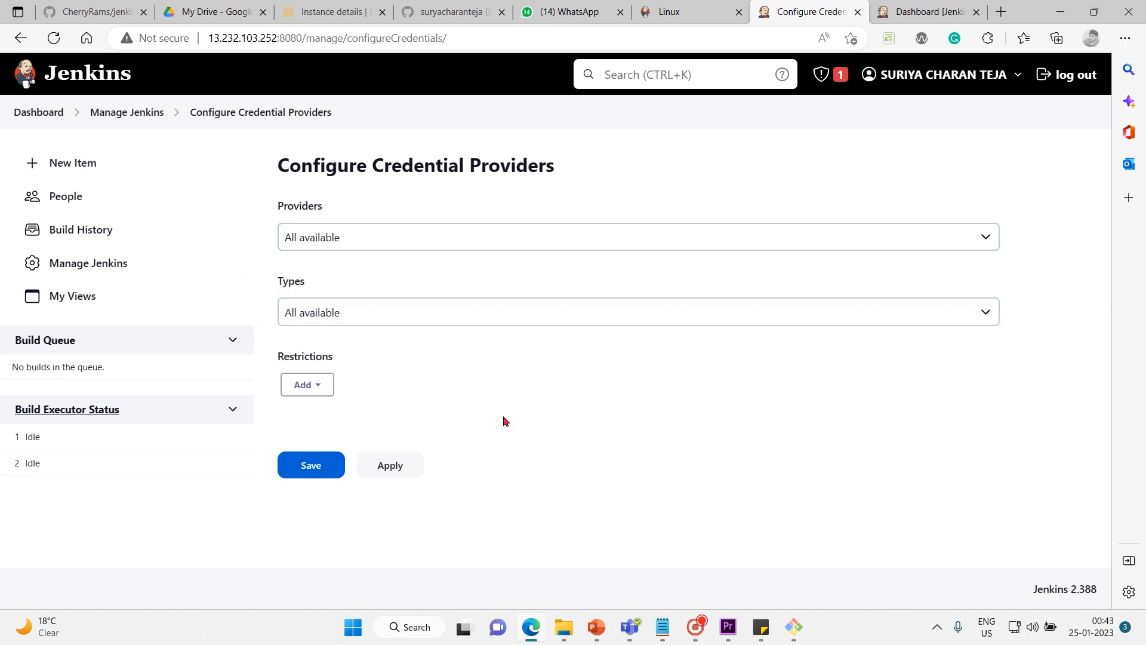
Return to Manage Jenkins, open Manage Users in the Security section and start creating a new user.
left_click(126, 111)
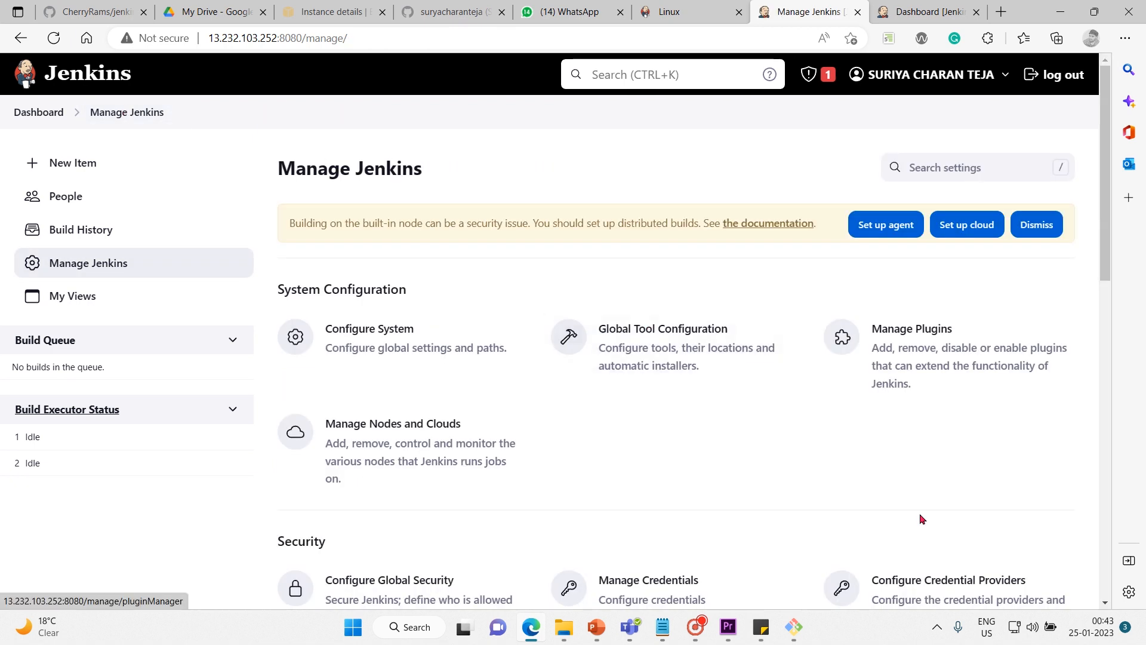
scroll(920, 517, "down", 2)
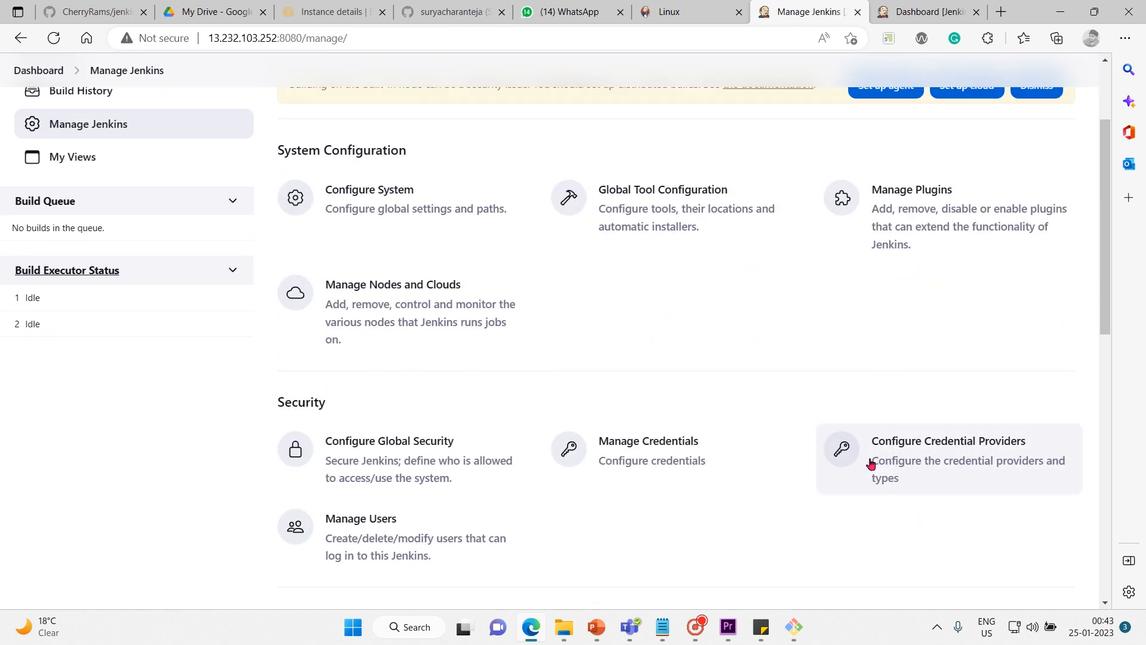
scroll(865, 514, "down", 1)
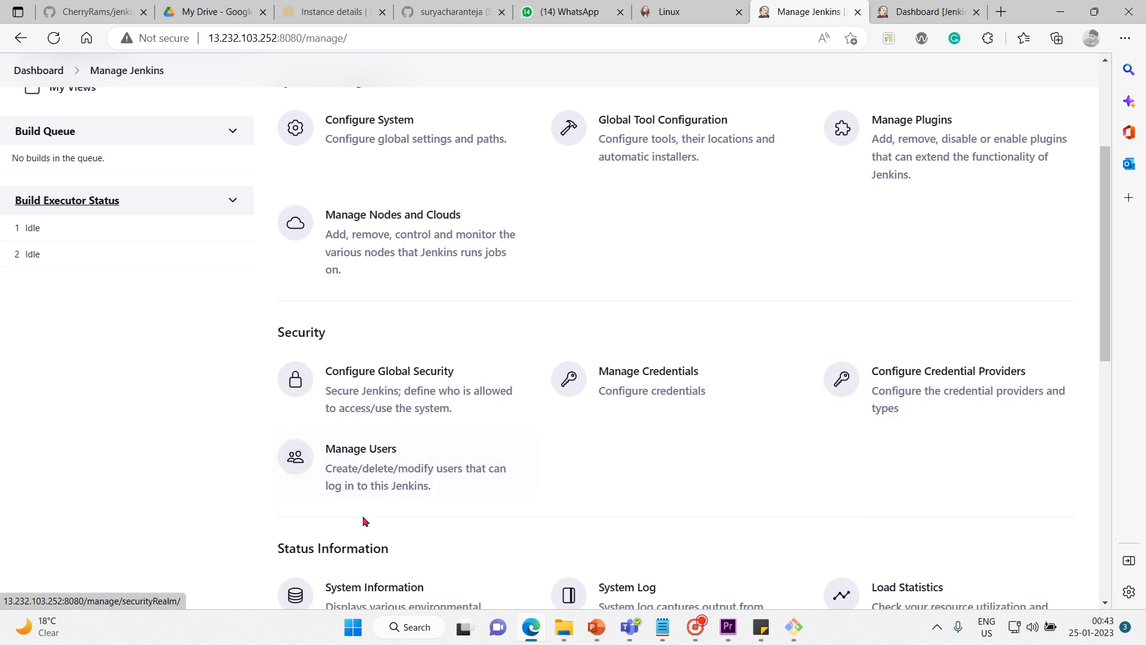
left_click(408, 476)
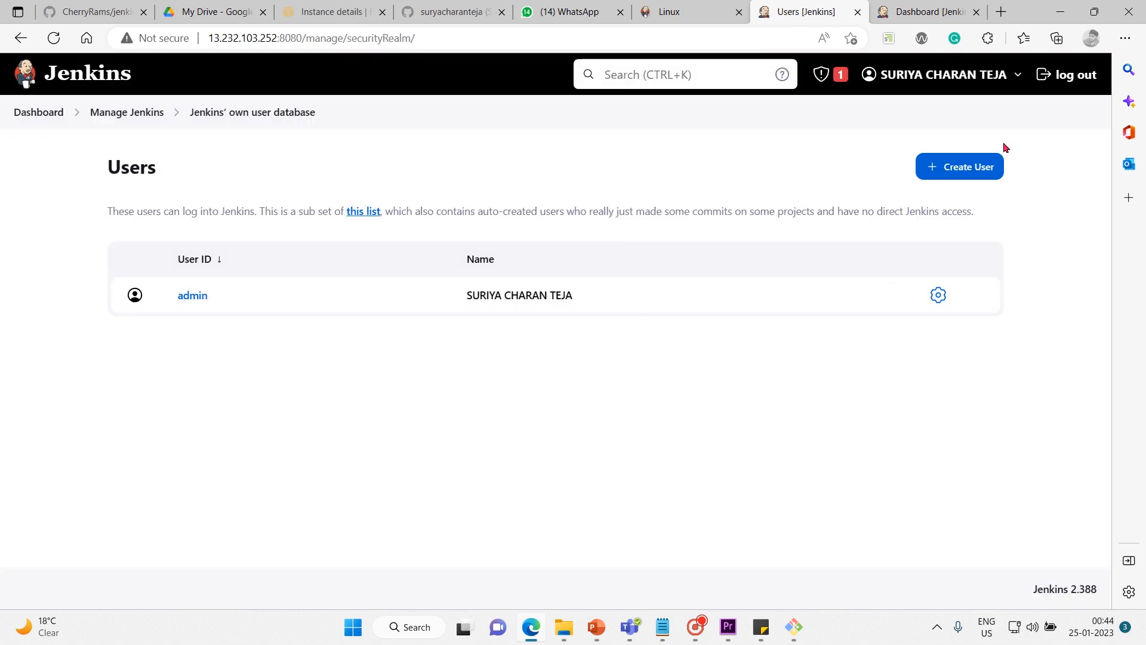
left_click(952, 178)
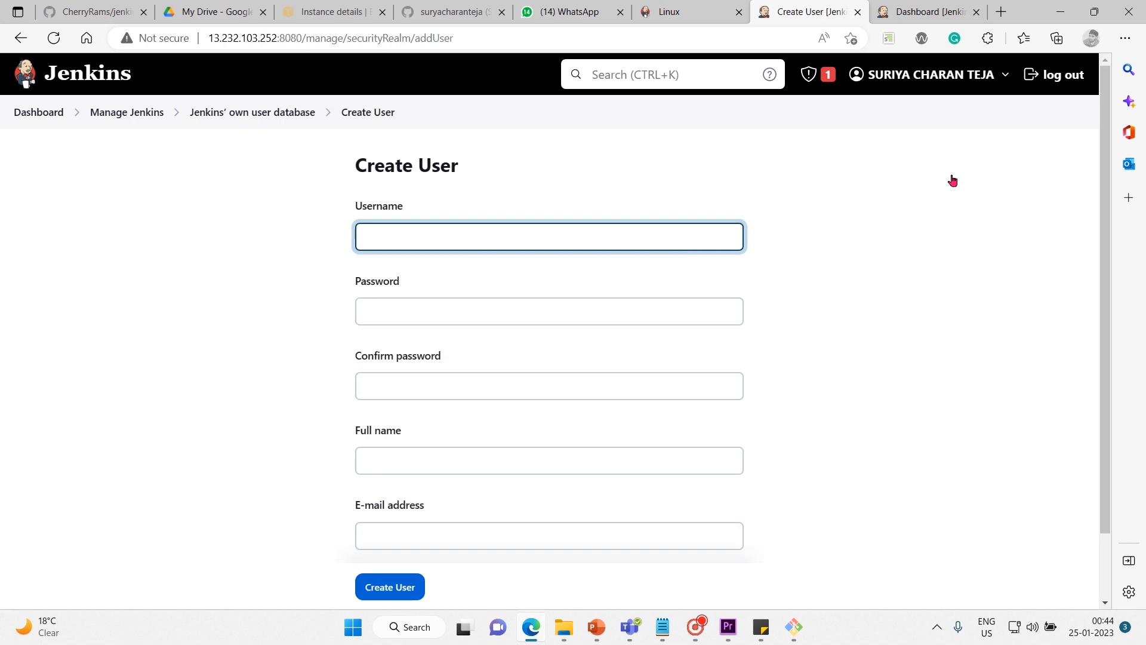
Fill in the new user's username, the account password and the password confirmation.
key("Down")
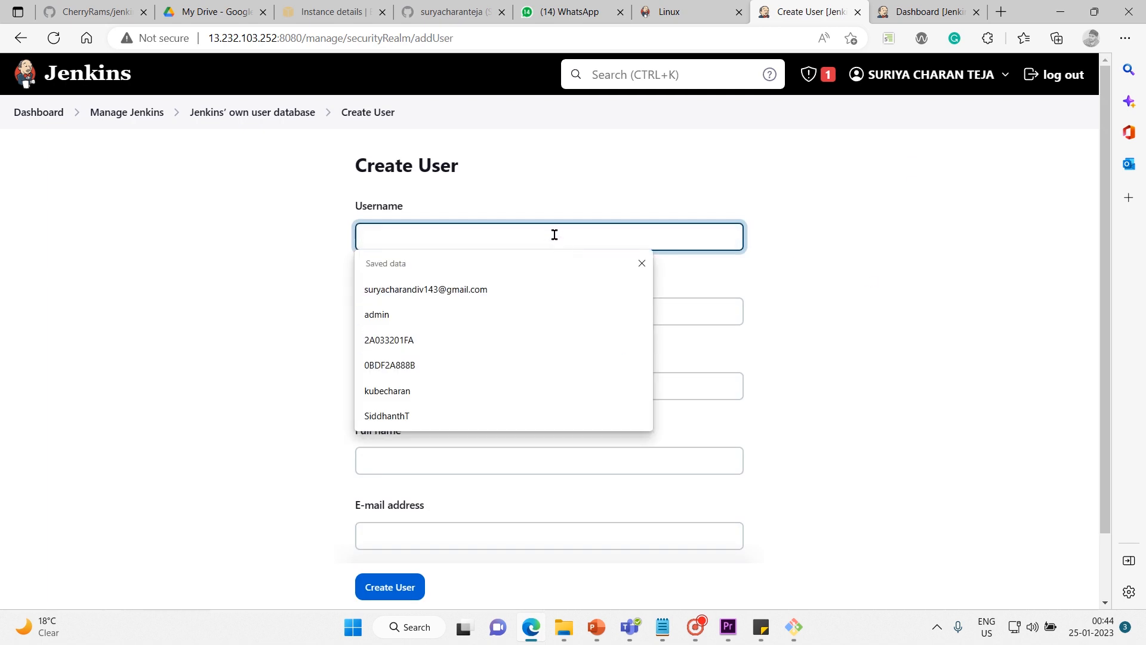
type("charan")
key("Down")
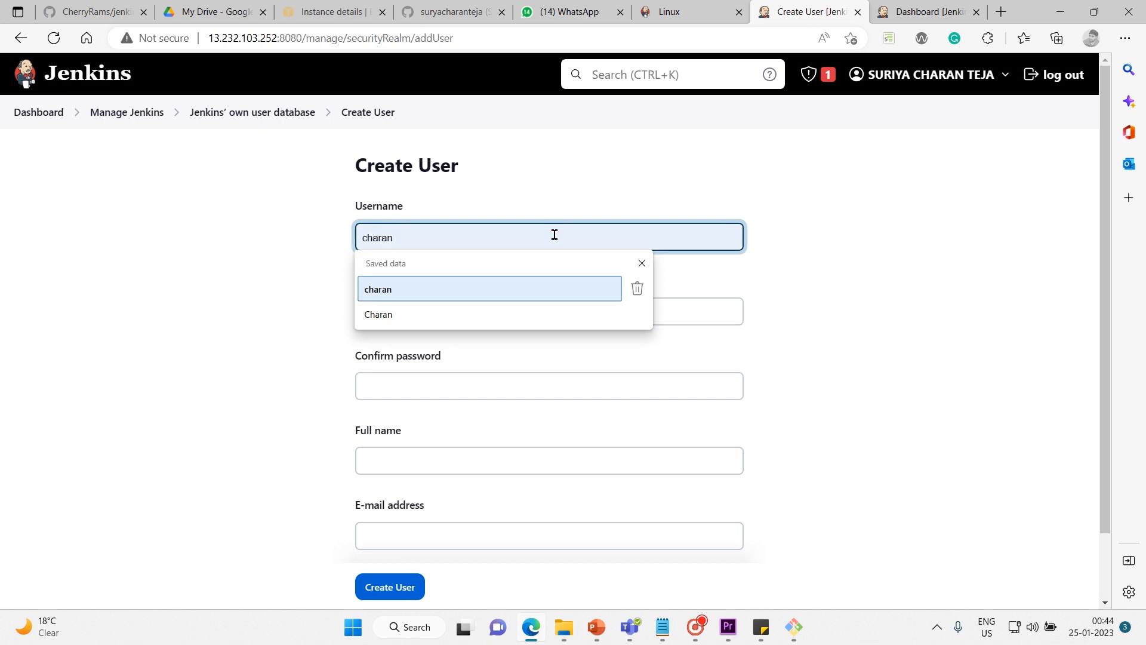
key("Return")
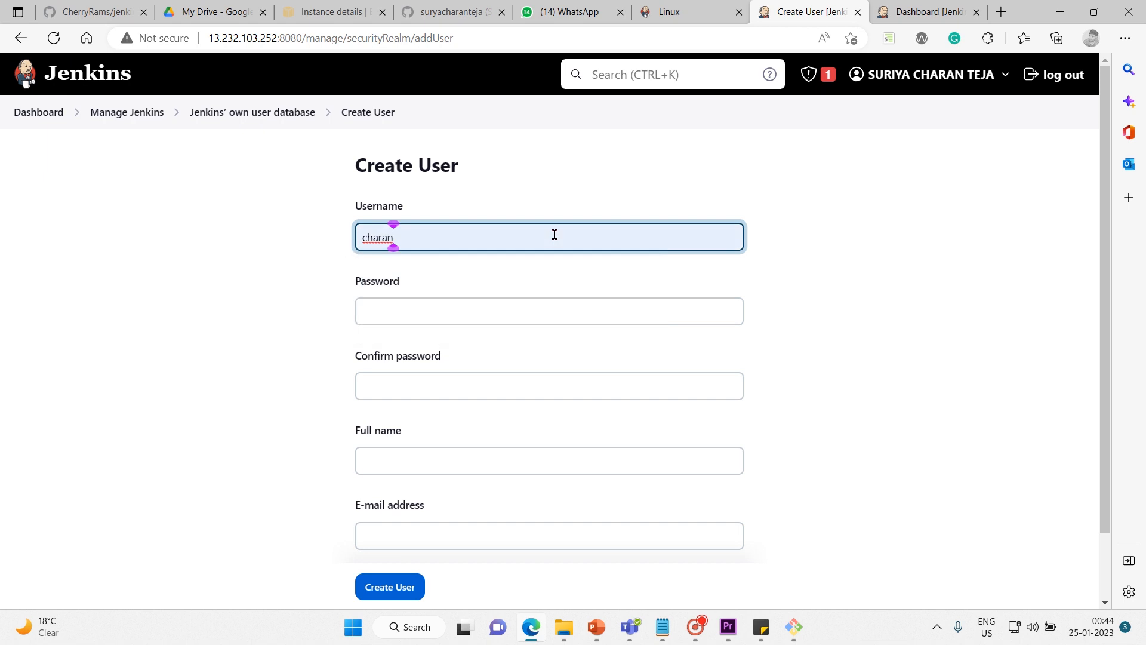
left_click(486, 304)
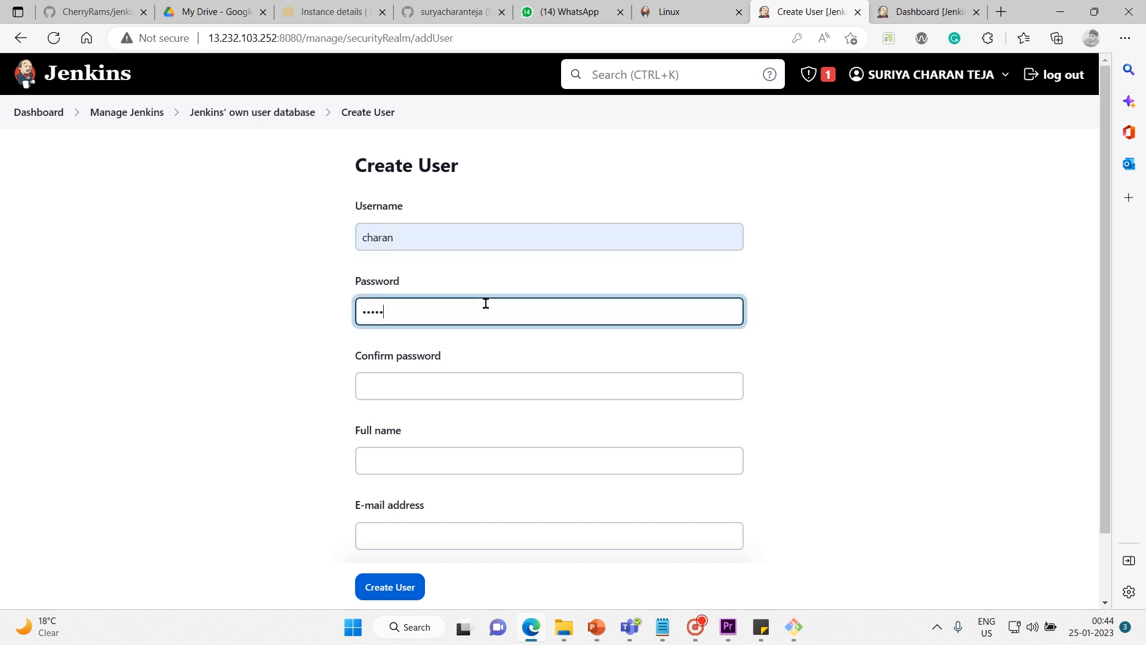
left_click(390, 395)
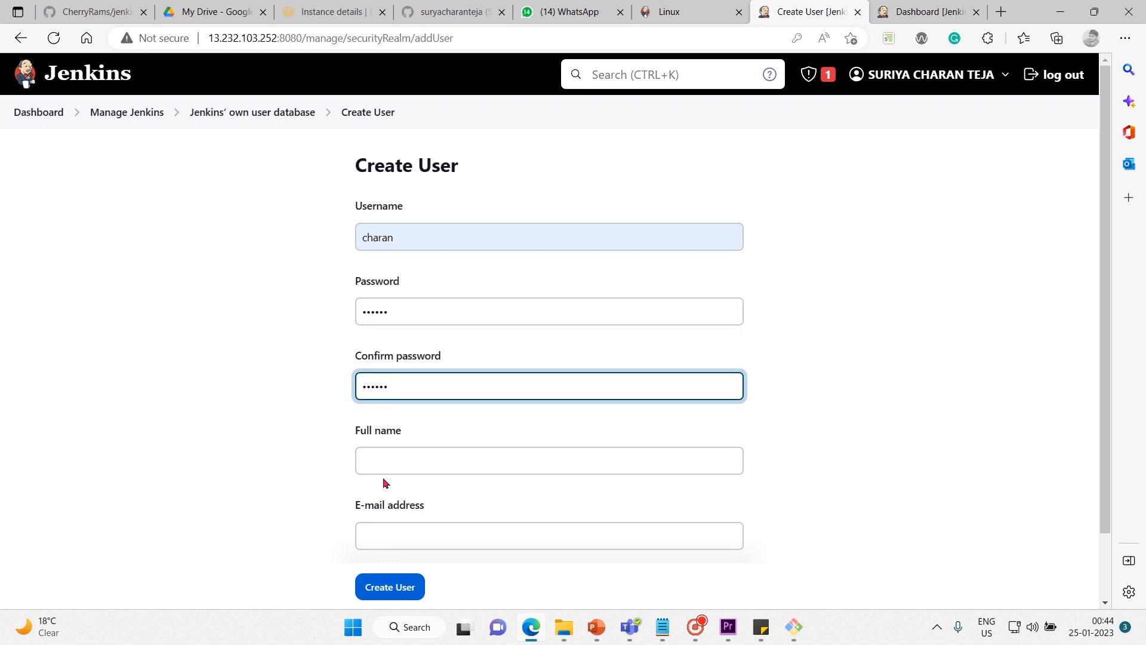
Enter the new user's full name and e-mail address, and create the account.
left_click(389, 456)
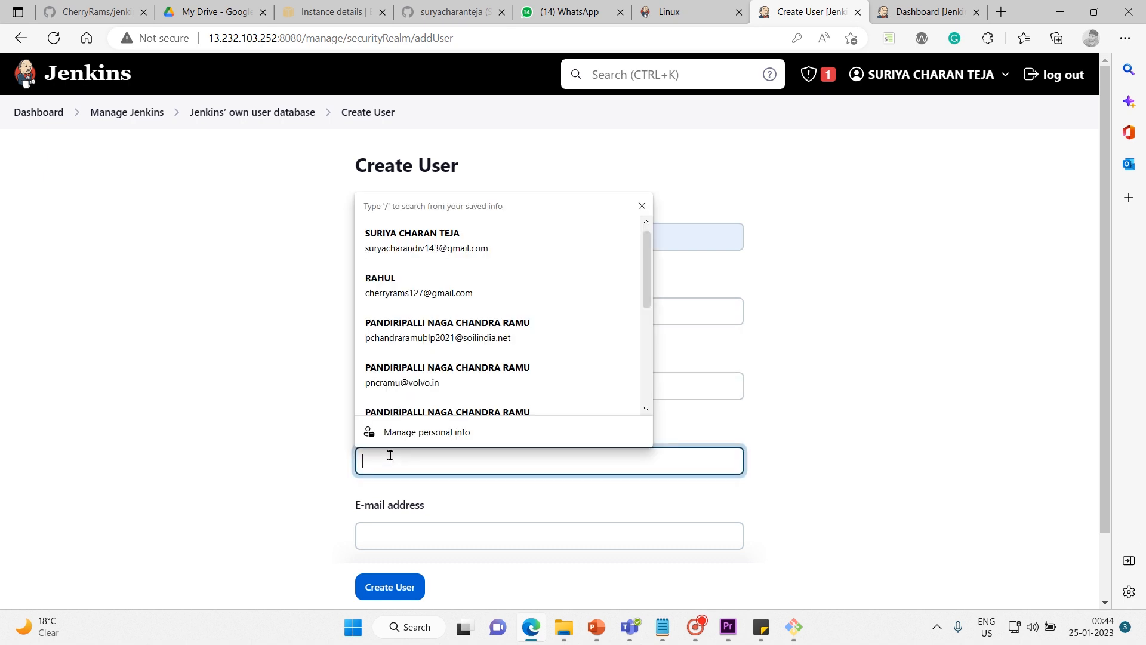
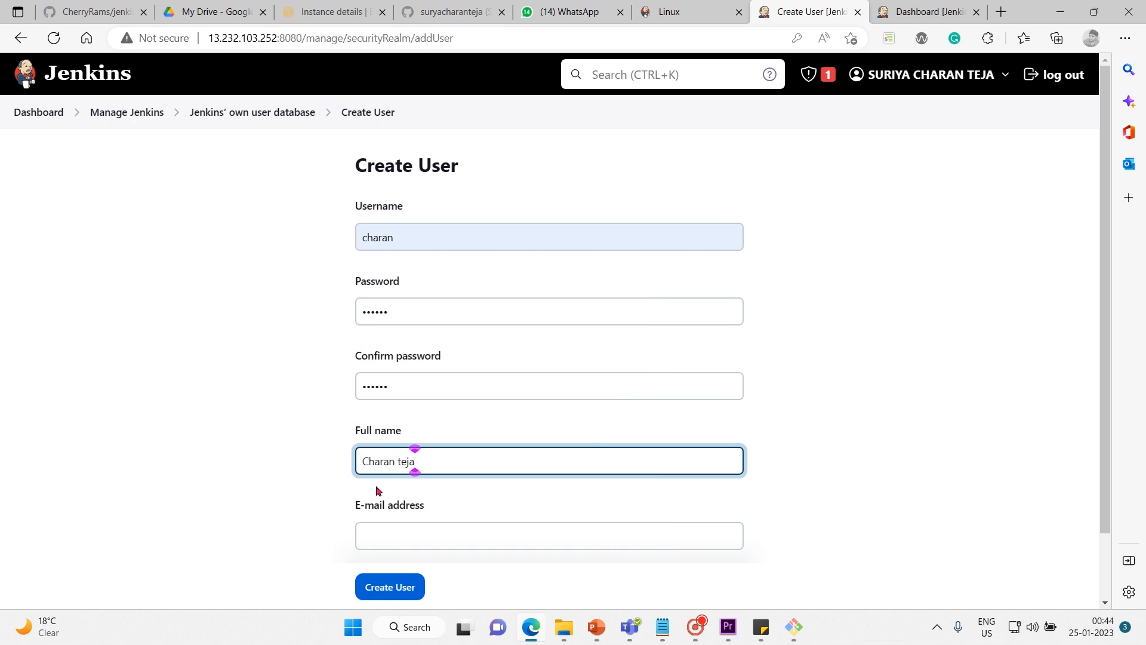
left_click(360, 537)
scroll(471, 357, "down", 1)
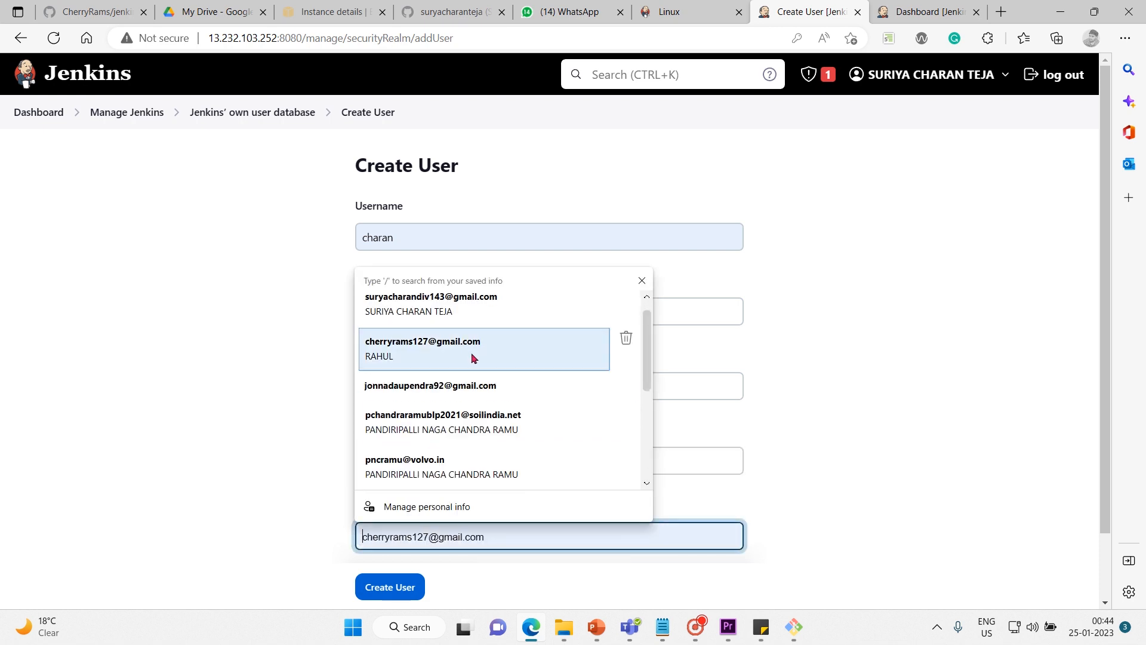
left_click(472, 357)
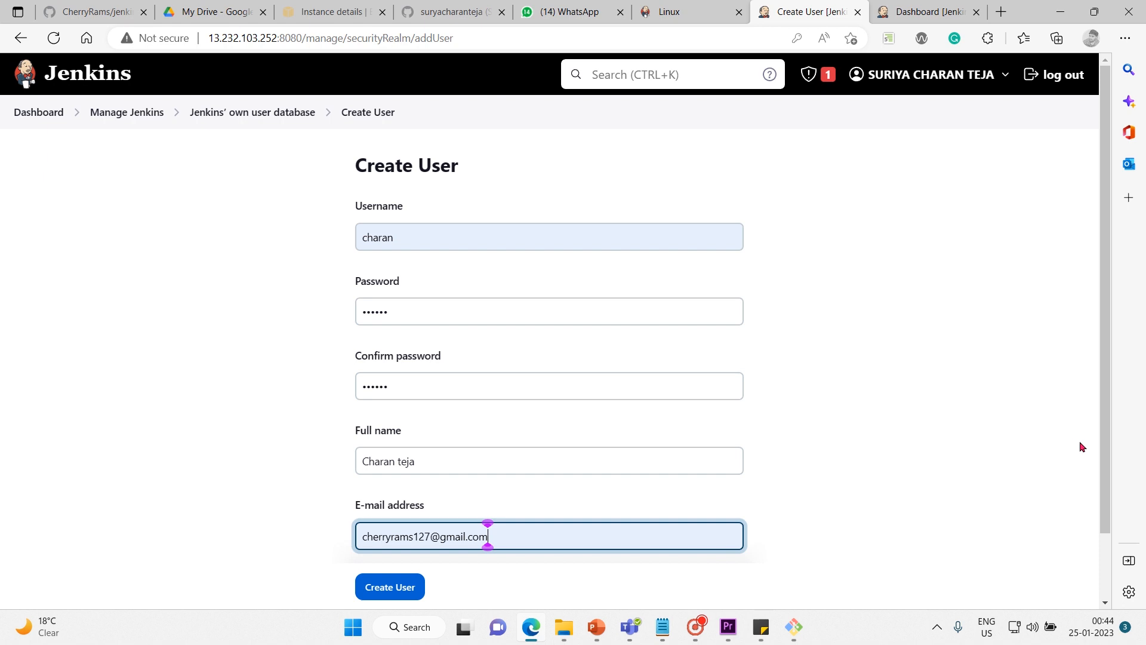
left_click_drag(1104, 450, 1121, 547)
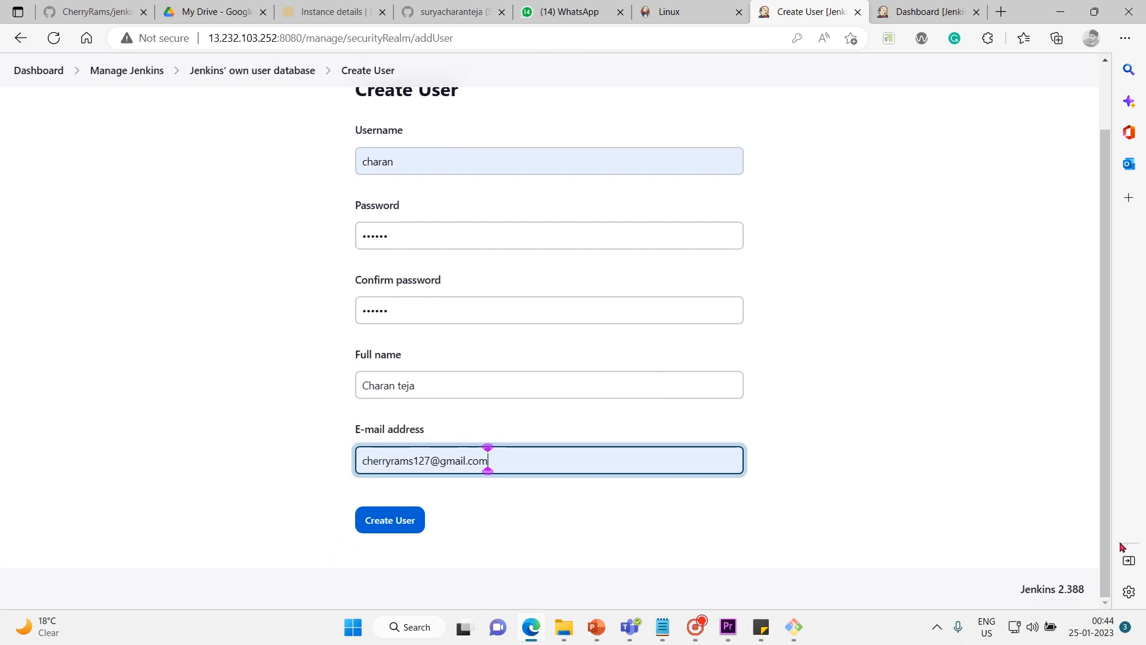
left_click(398, 531)
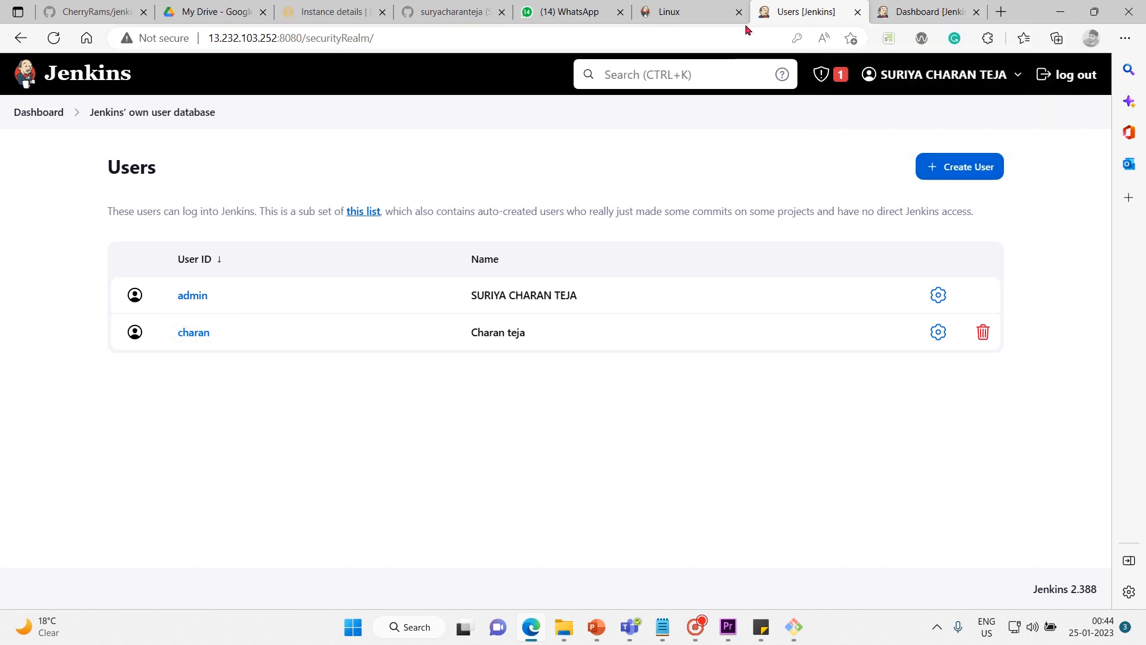
Copy the Users page address into a new tab, trim it to 13.232.103.252:8080 and load the Jenkins dashboard.
left_click(503, 41)
key("ctrl+c")
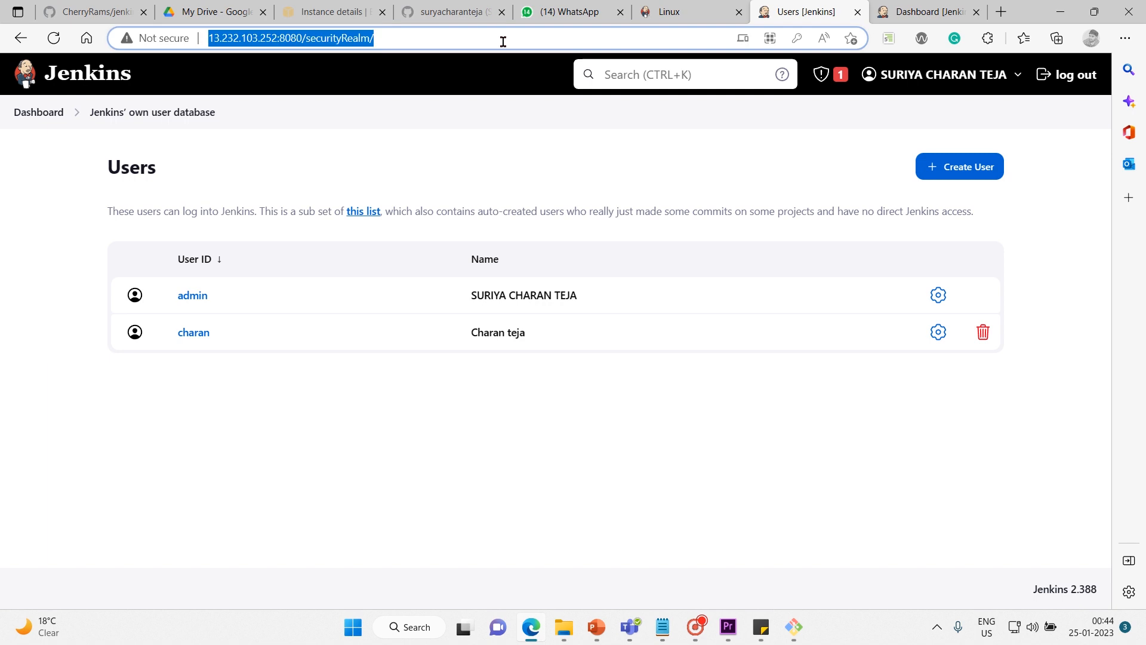
left_click(1005, 19)
key("ctrl+v")
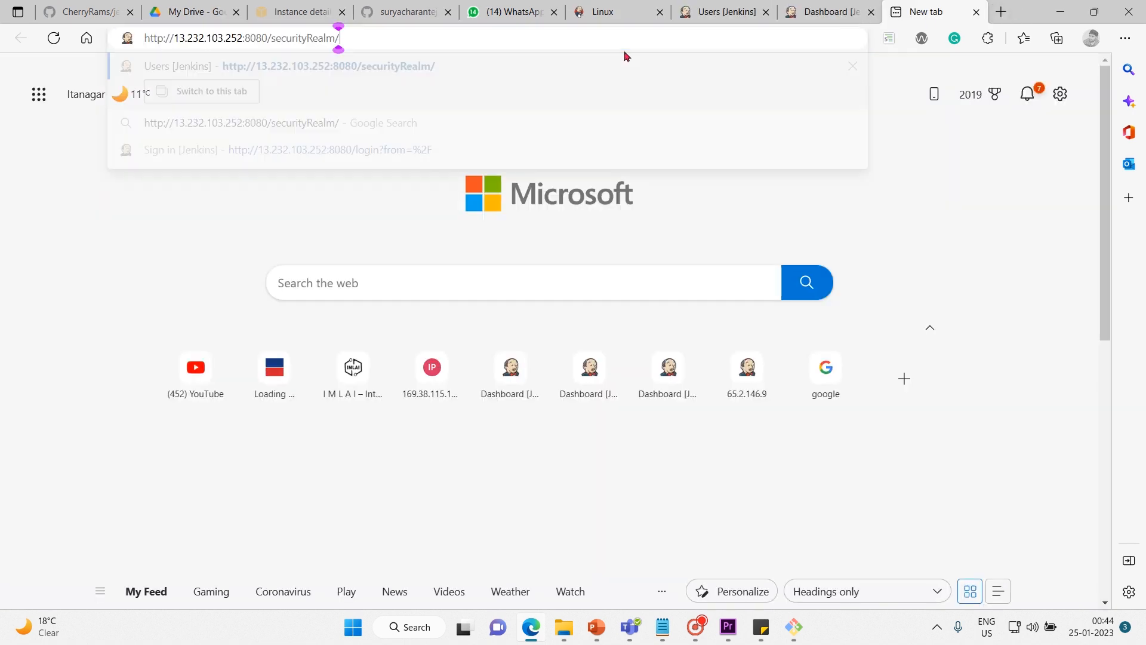
key("BackSpace")
key("BackSpace")
key("BackSpace")
key("BackSpace")
key("BackSpace")
key("BackSpace")
key("BackSpace")
key("BackSpace")
key("BackSpace")
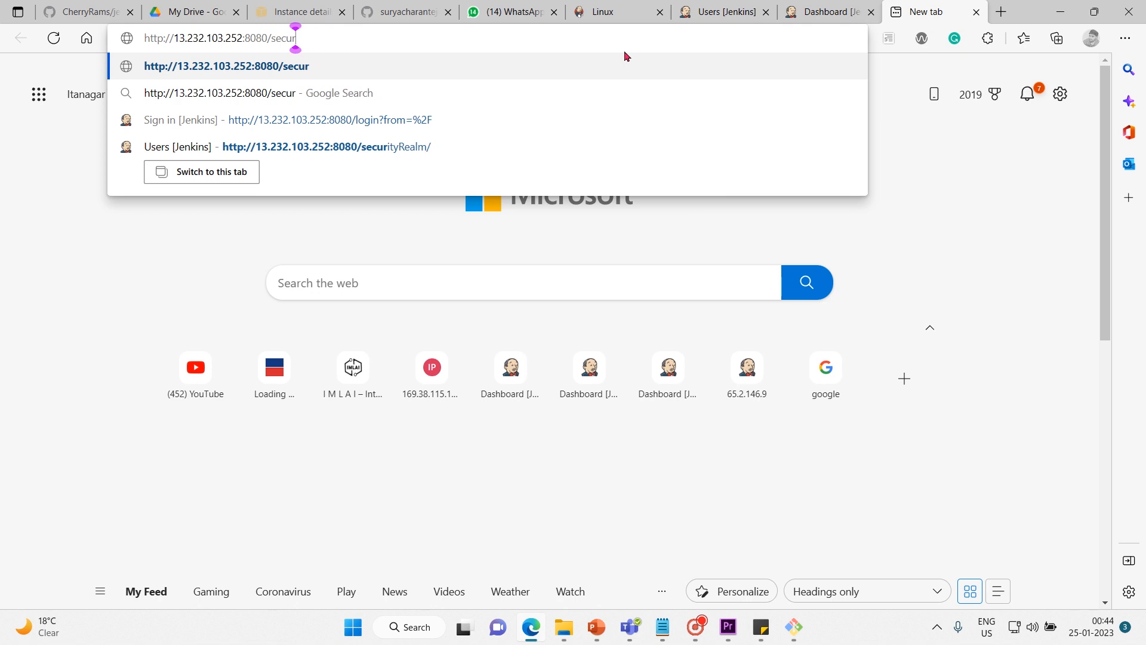
key("BackSpace")
key("BackSpace")
key("BackSpace")
key("BackSpace")
key("BackSpace")
key("Return")
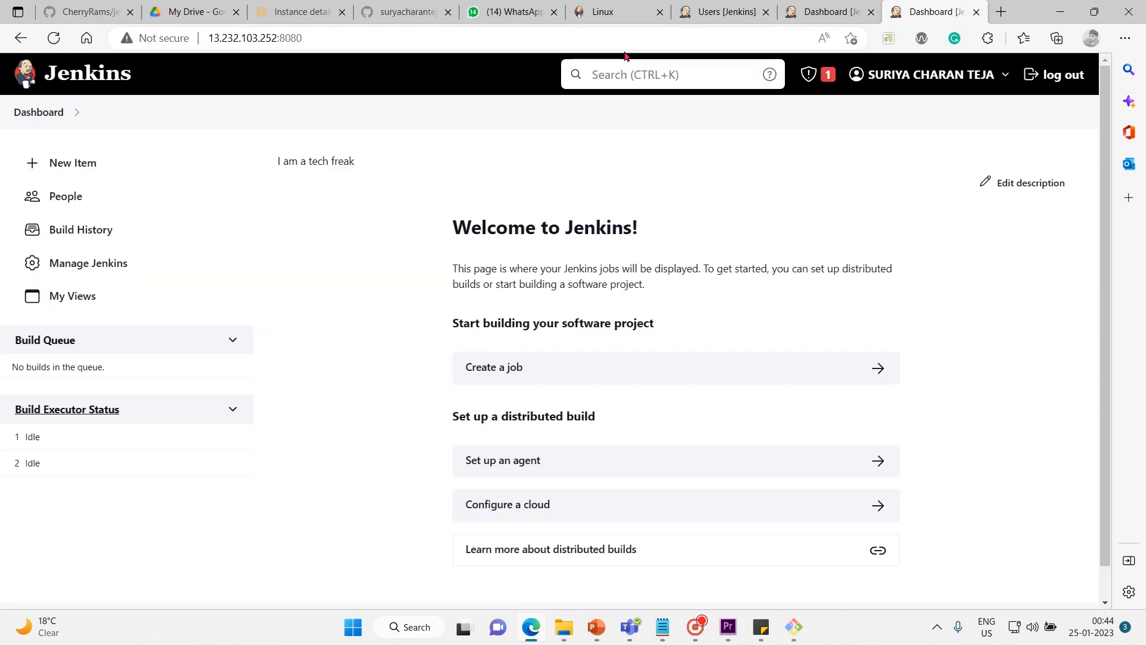
Log out of the admin session and sign in with the new user's username and password, with Keep me signed in enabled.
left_click(575, 38)
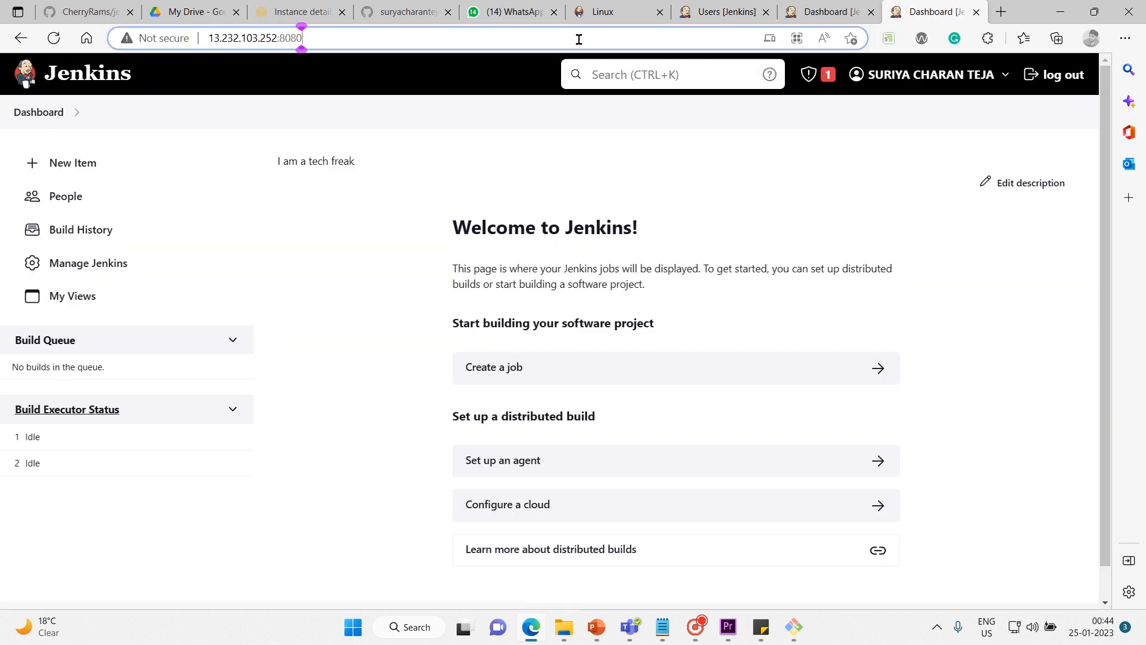
left_click(1054, 74)
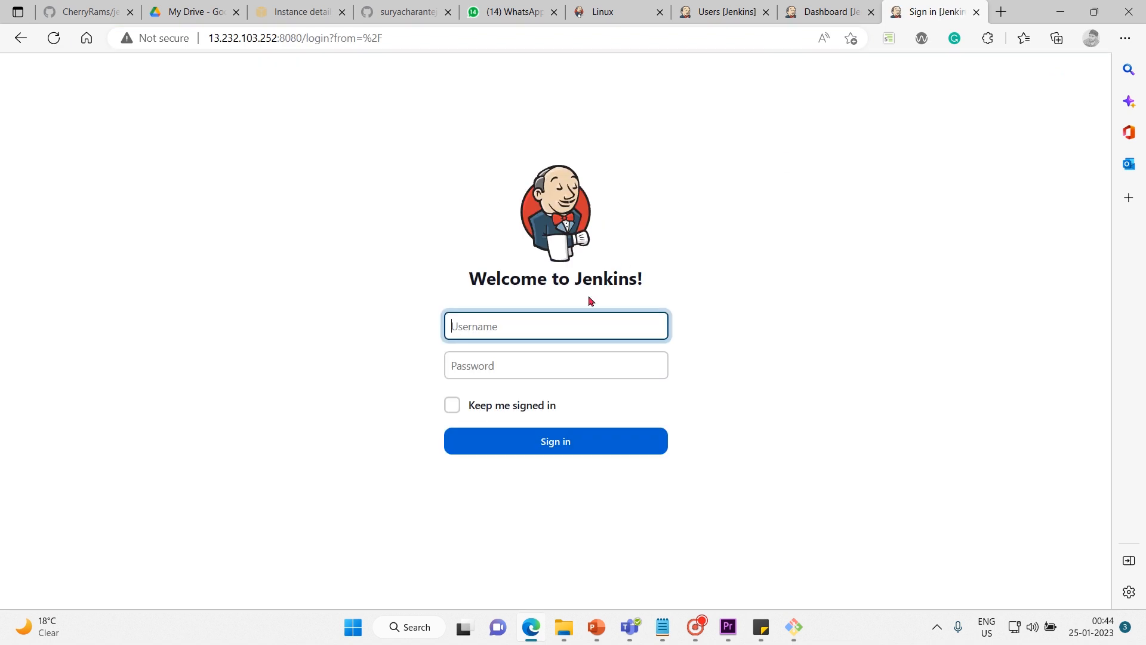
type("charan")
left_click(501, 360)
type("*")
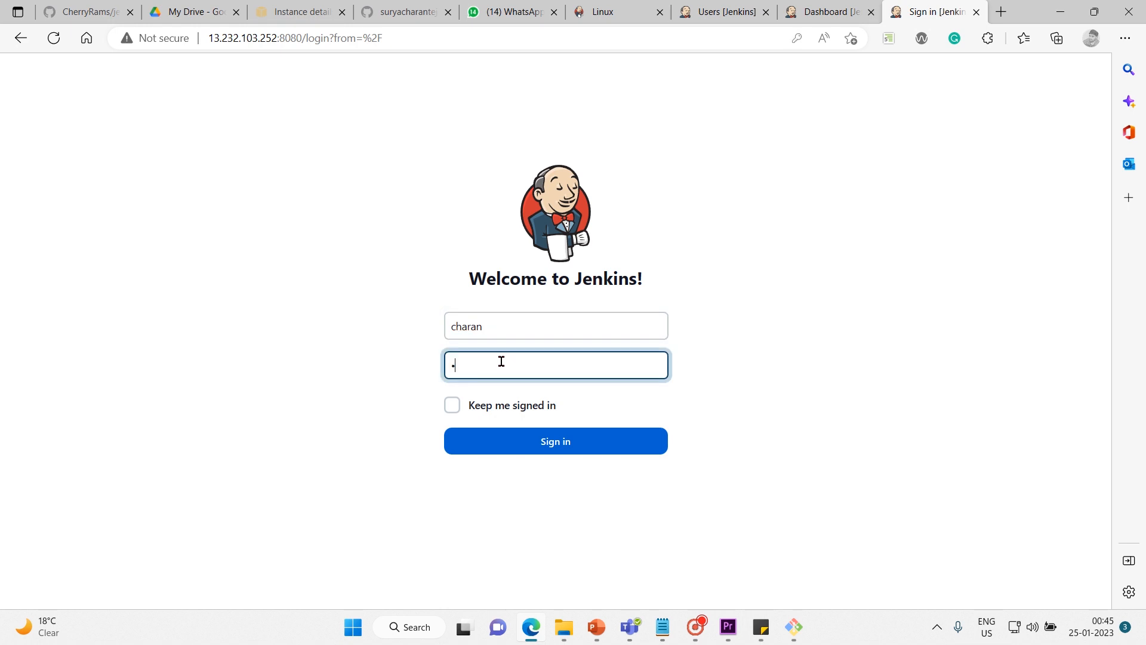
type("*****")
left_click(451, 411)
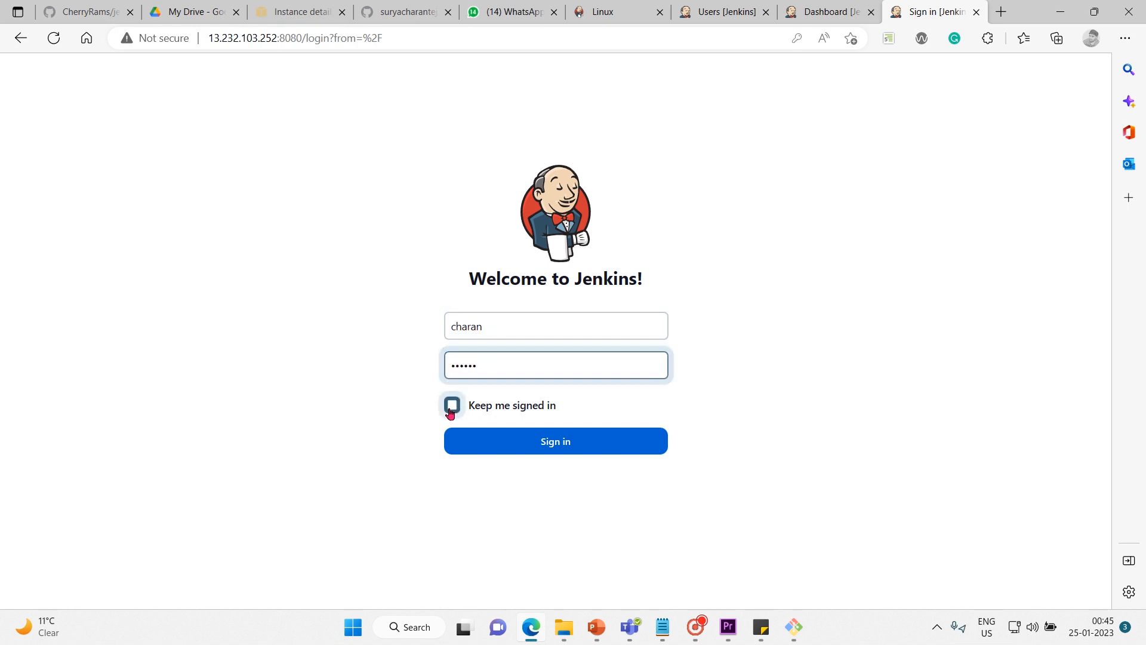
left_click(562, 443)
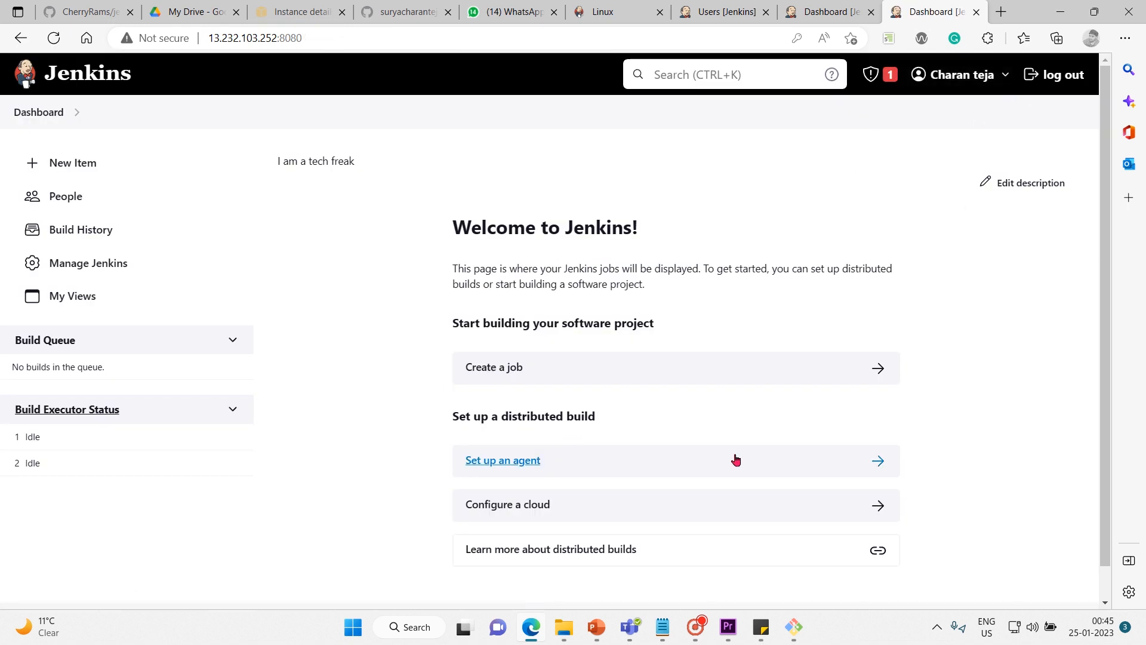
Switch to the Users page and try to delete the newly created user, confirming the deletion.
left_click(719, 12)
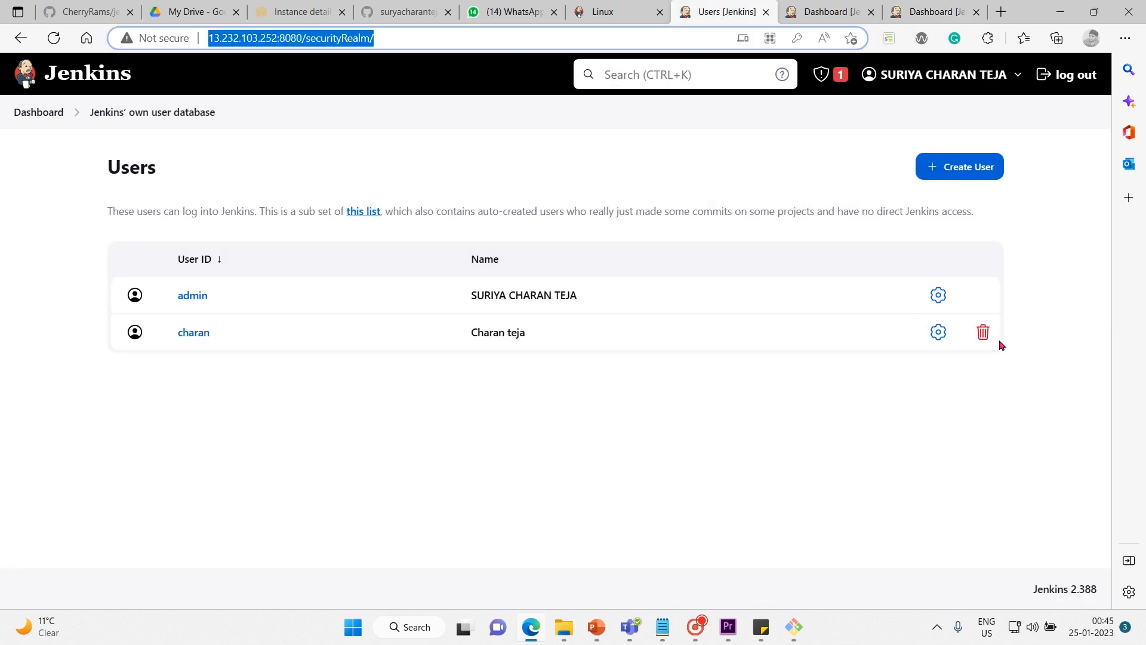
left_click(984, 332)
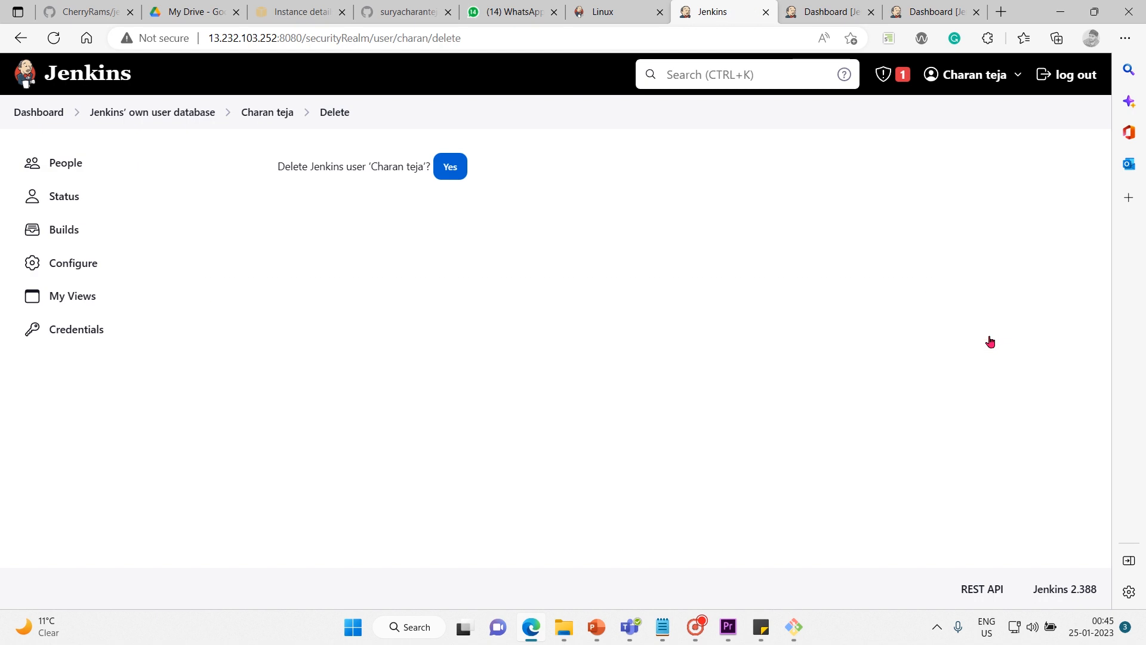
left_click(450, 170)
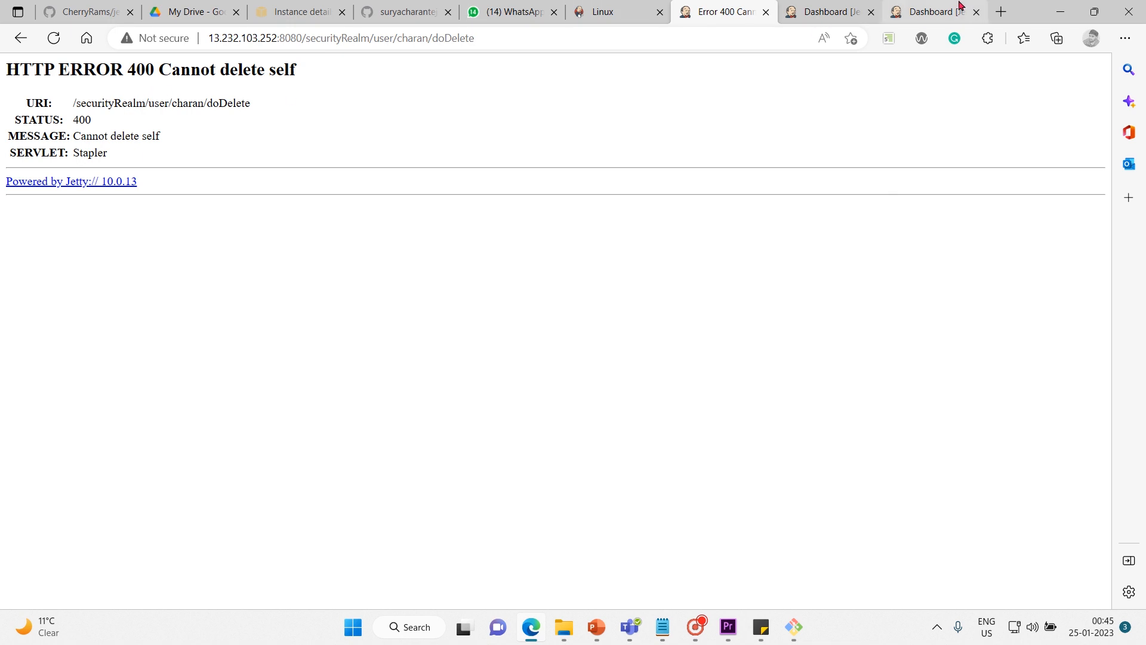
Log out of the new user's session on the dashboard, close that tab and return to the user deletion tab.
left_click(951, 20)
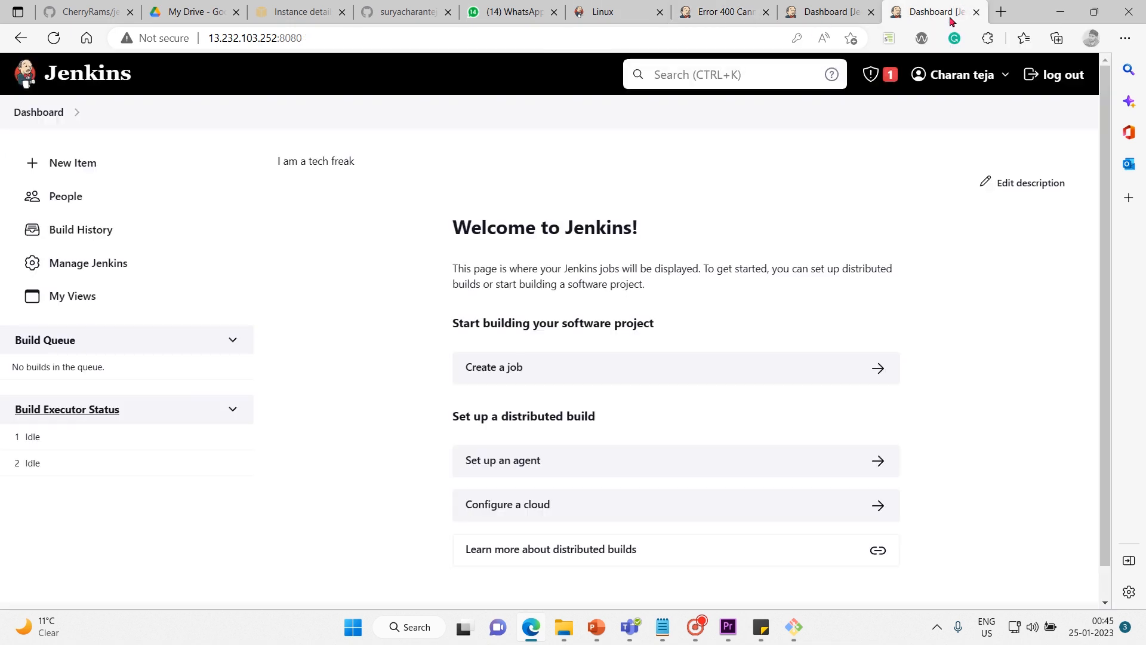
left_click(1081, 82)
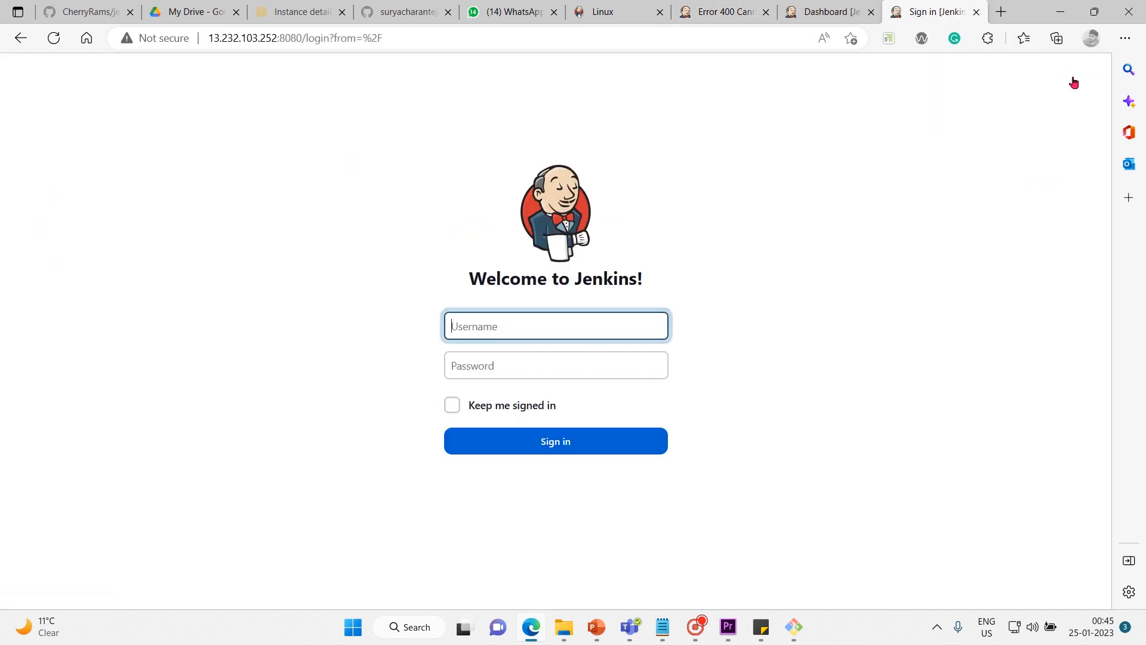
left_click(977, 11)
left_click(800, 15)
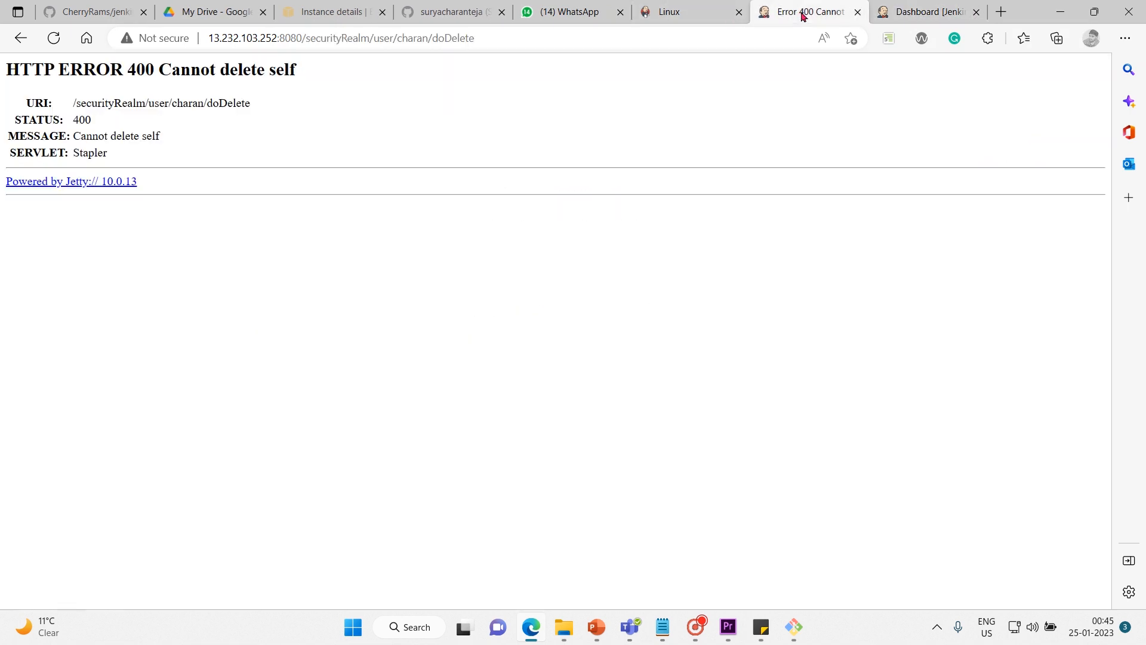
Go back from the deletion error page to the Jenkins sign-in form and sign in as admin with the account password.
left_click(22, 40)
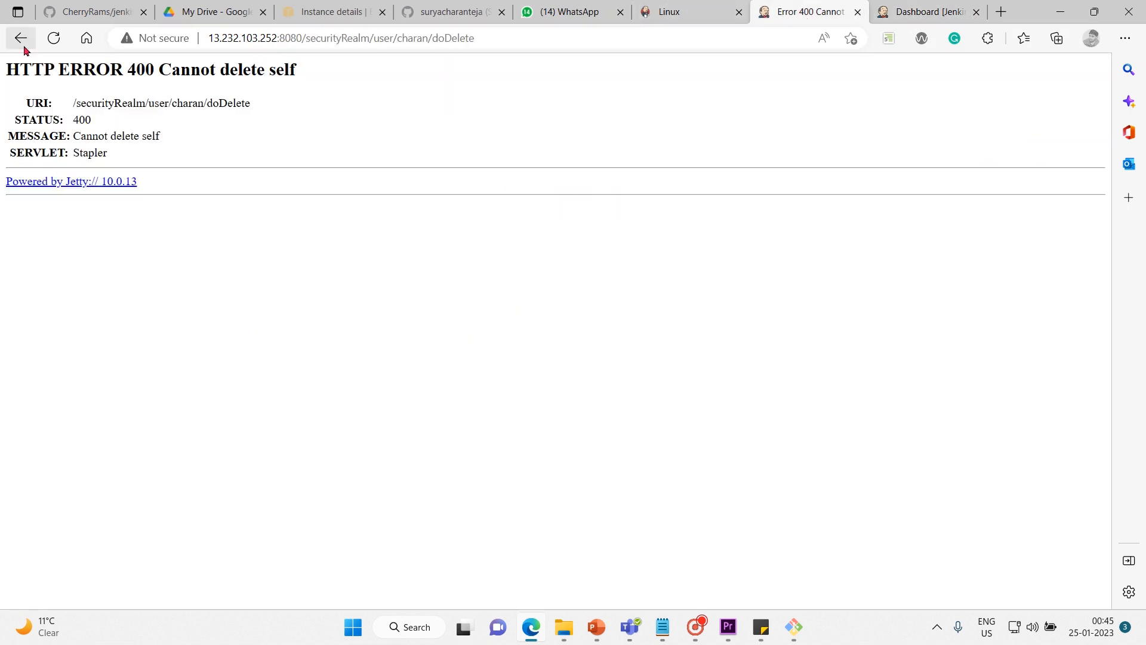
left_click(21, 39)
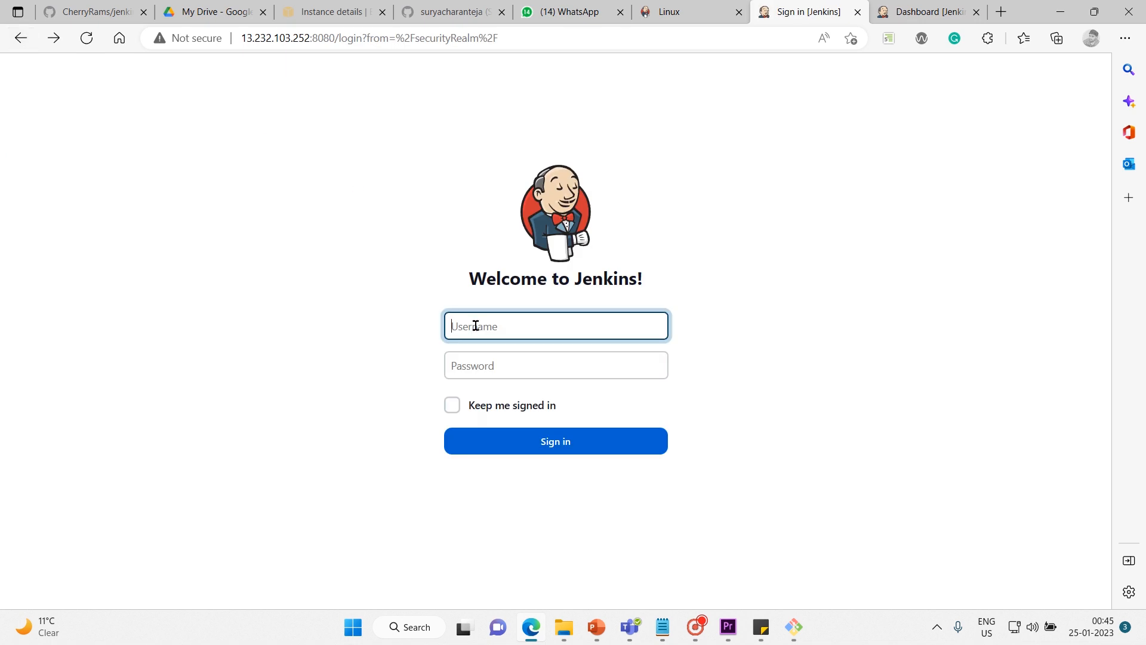
type("admin")
key("Tab")
type("••")
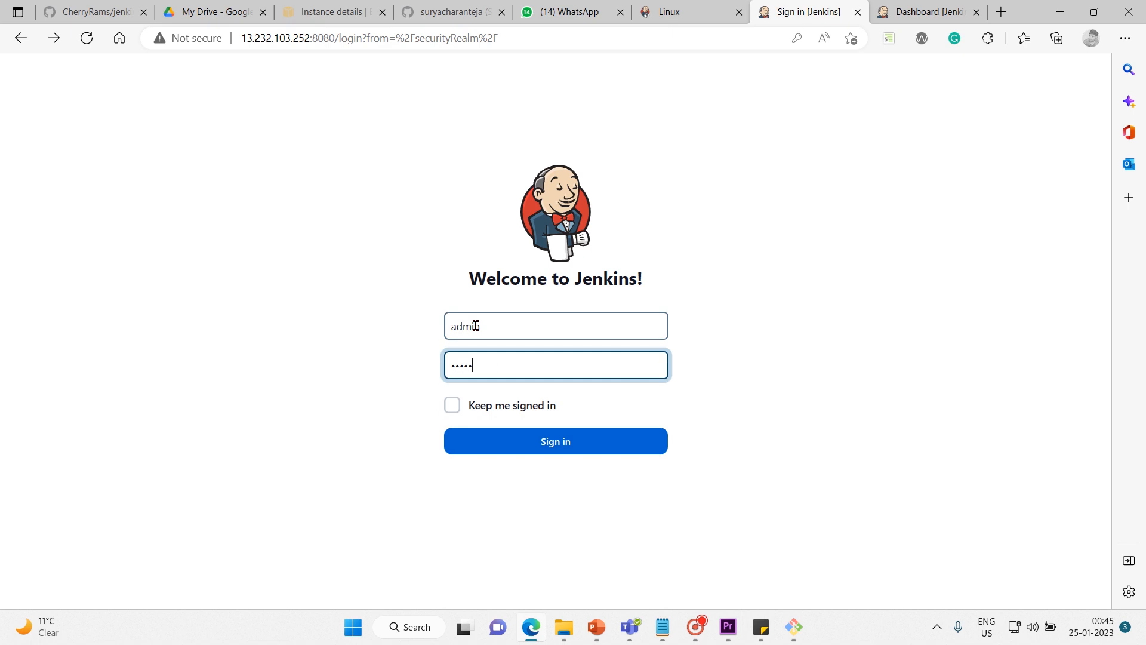
type("•••")
key("Return")
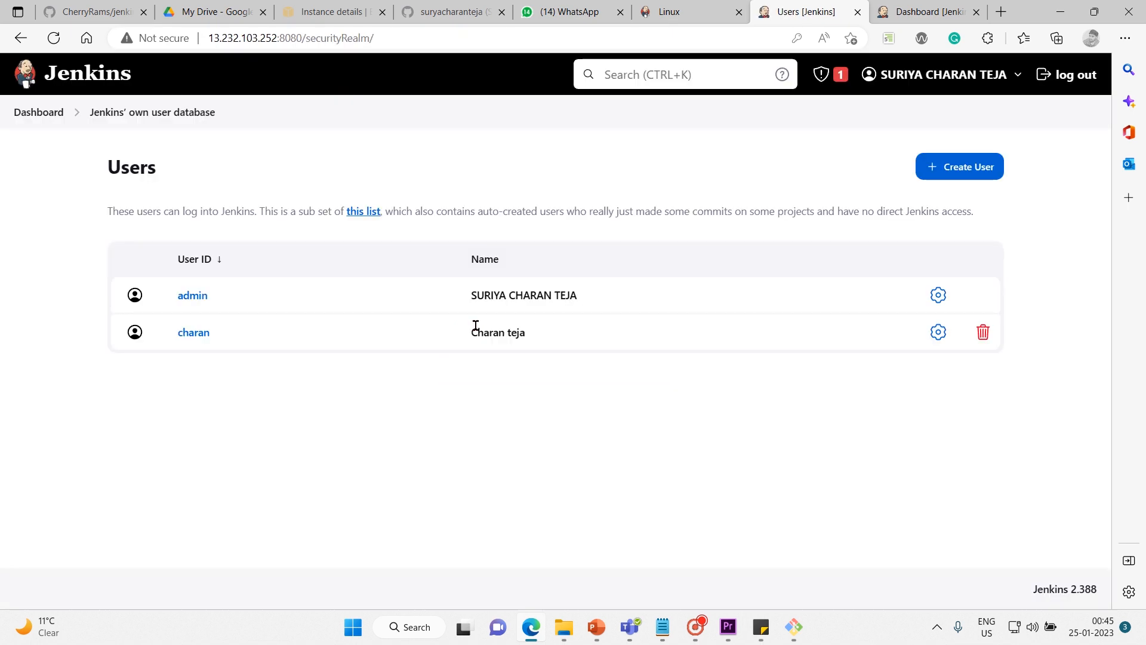
Delete the non-admin user from the Users list and confirm the deletion.
left_click(988, 341)
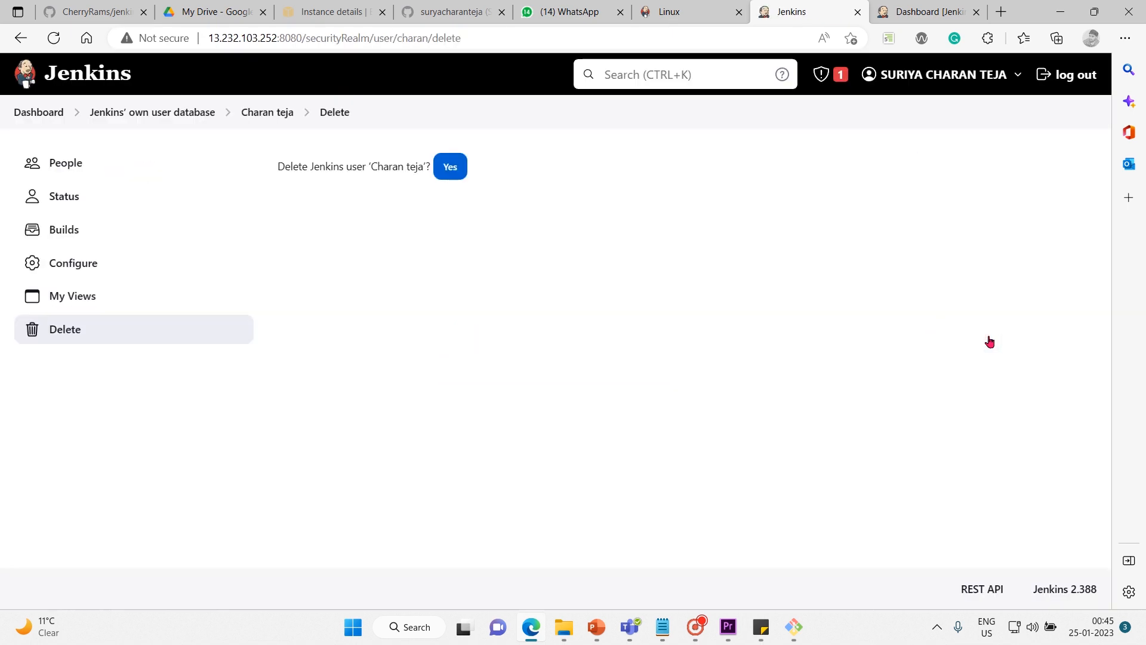
left_click(450, 179)
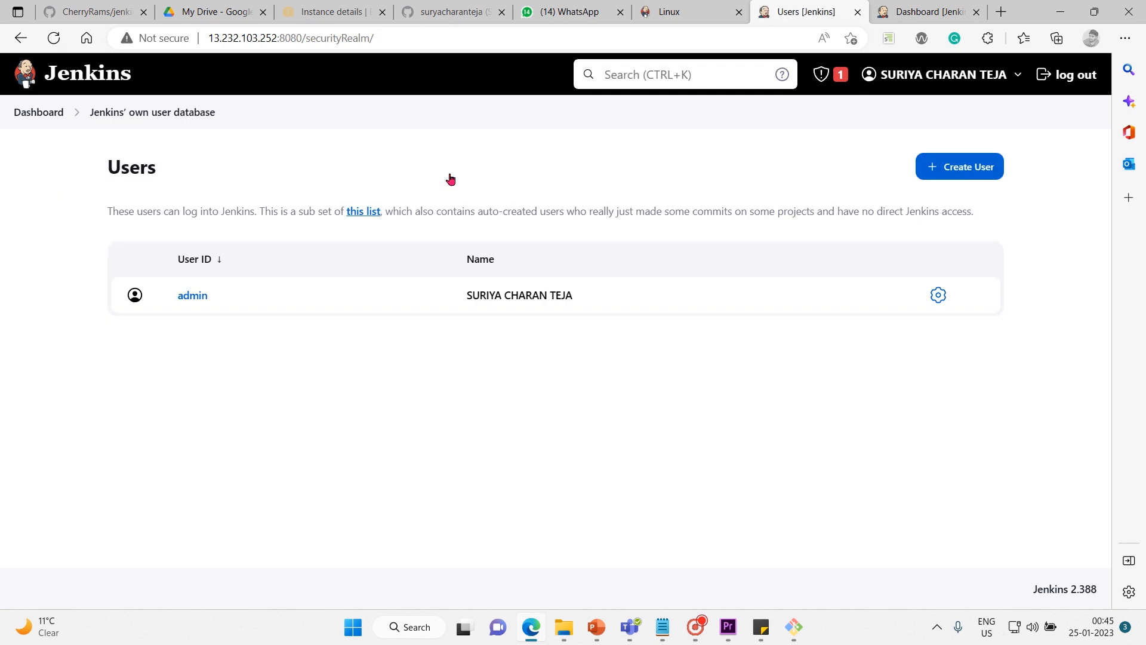
Return to Manage Jenkins through the dashboard and review the Security and Status Information sections.
left_click(60, 113)
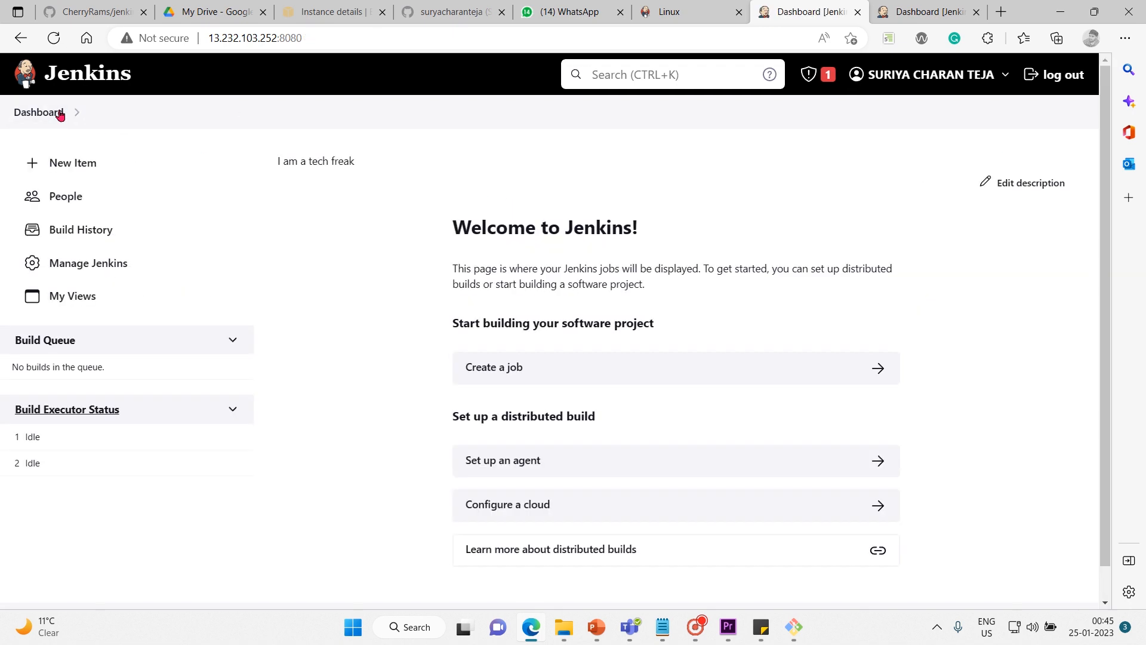
left_click(81, 254)
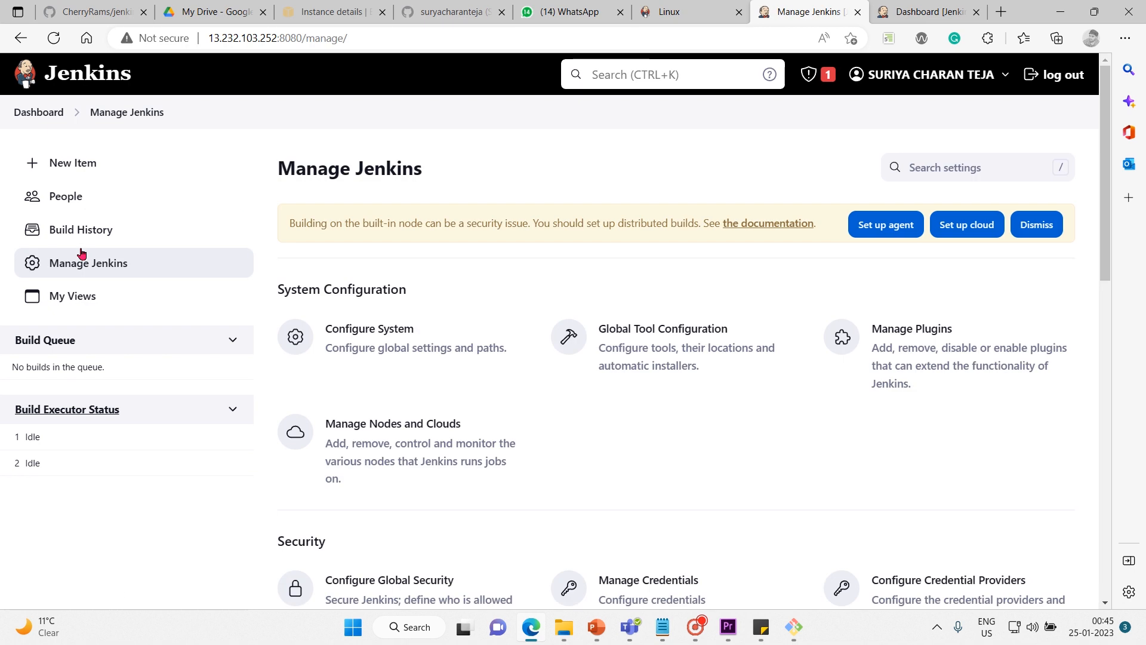
scroll(819, 452, "down", 3)
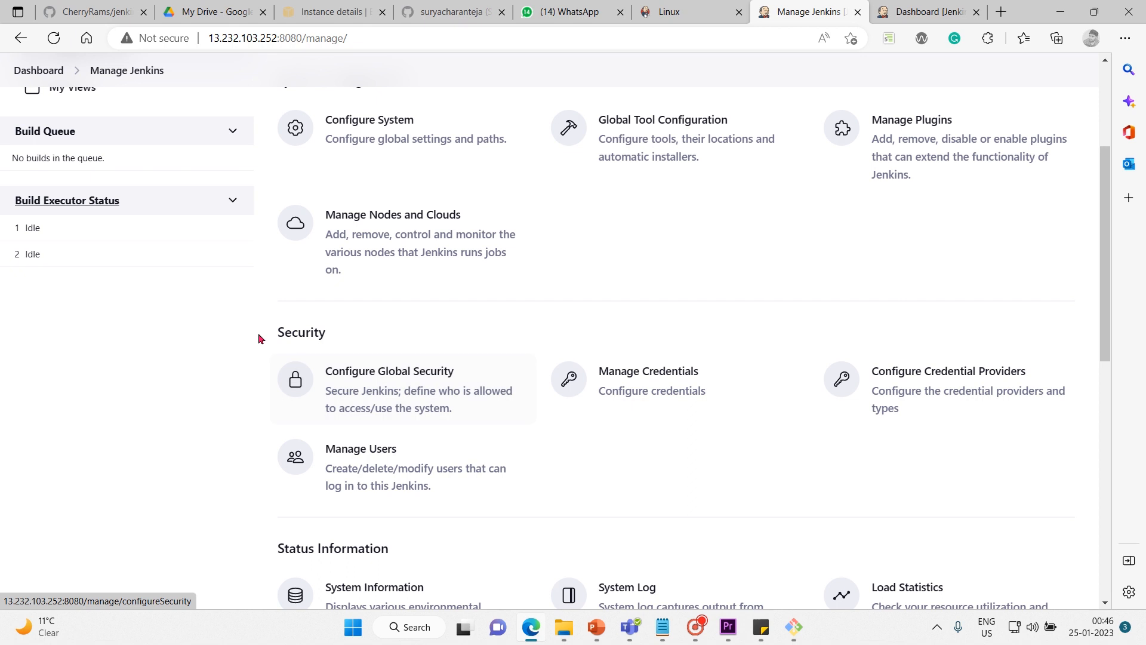
left_click_drag(249, 317, 486, 535)
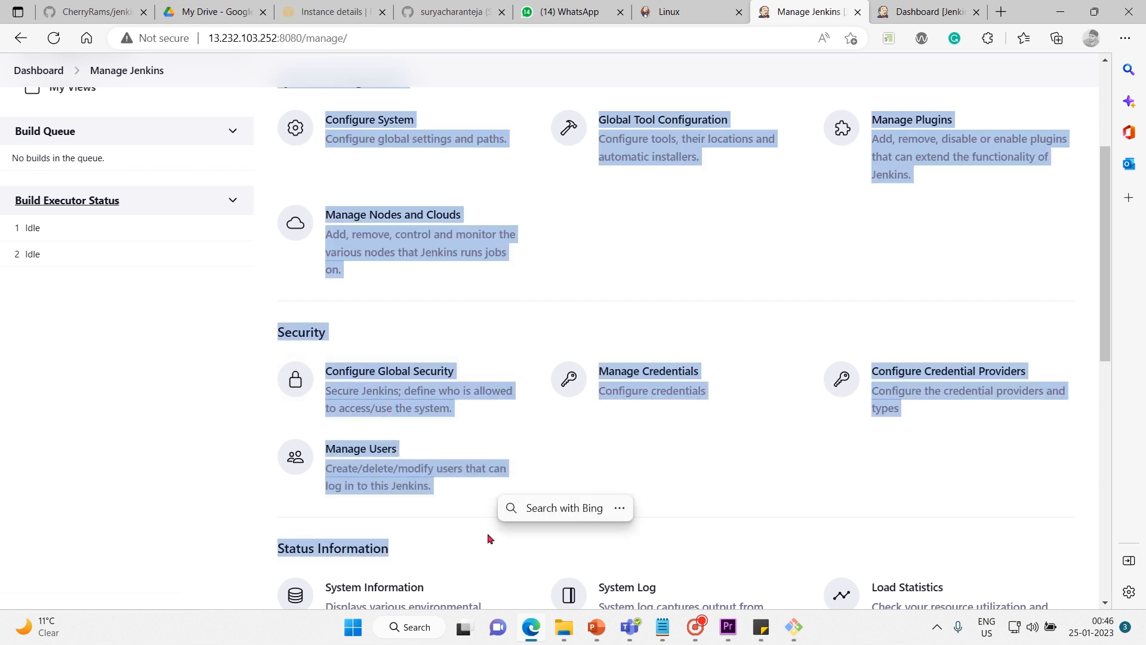
left_click(205, 473)
scroll(205, 473, "down", 6)
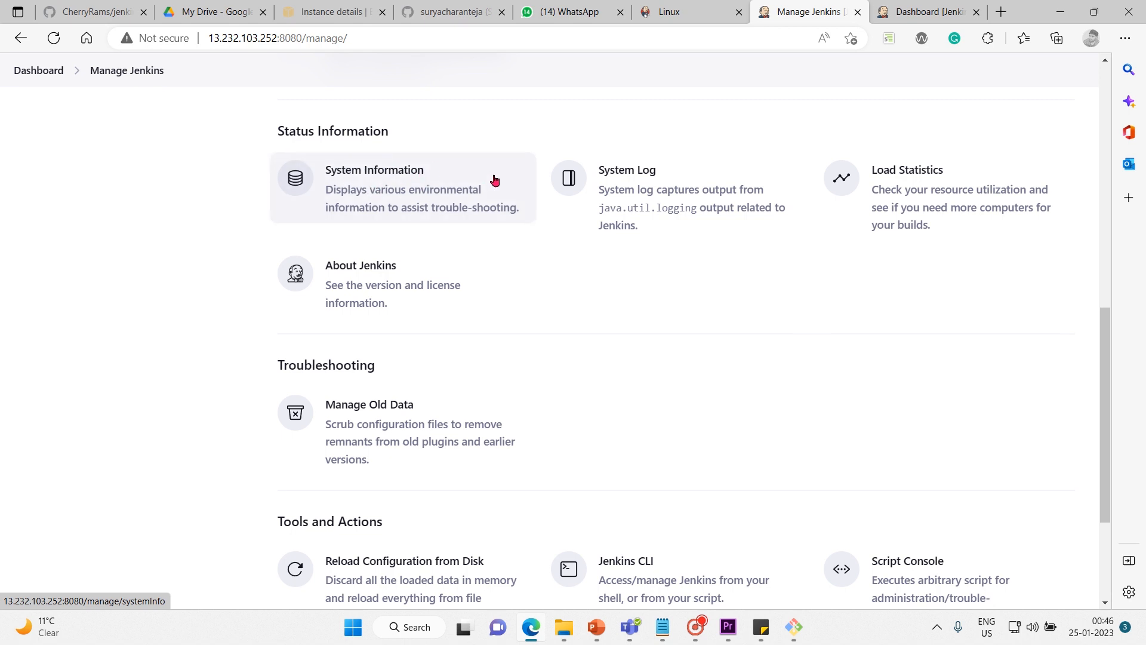
Open System Information and reveal the hidden value of java.home in the system properties.
left_click(449, 188)
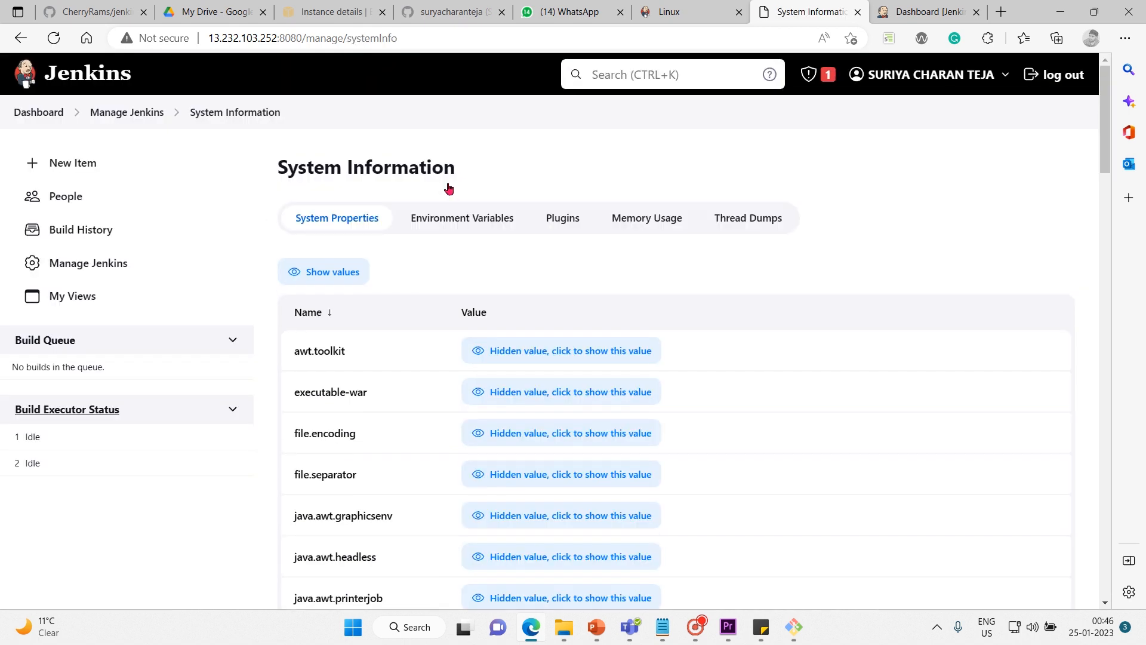
scroll(382, 379, "down", 2)
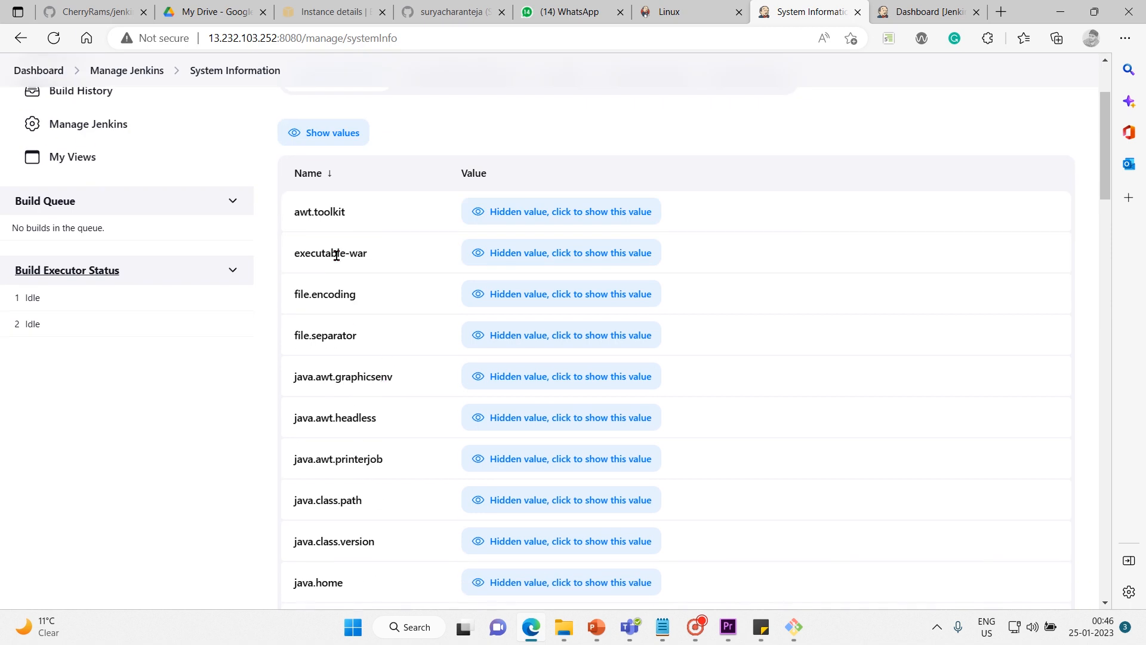
scroll(329, 314, "down", 4)
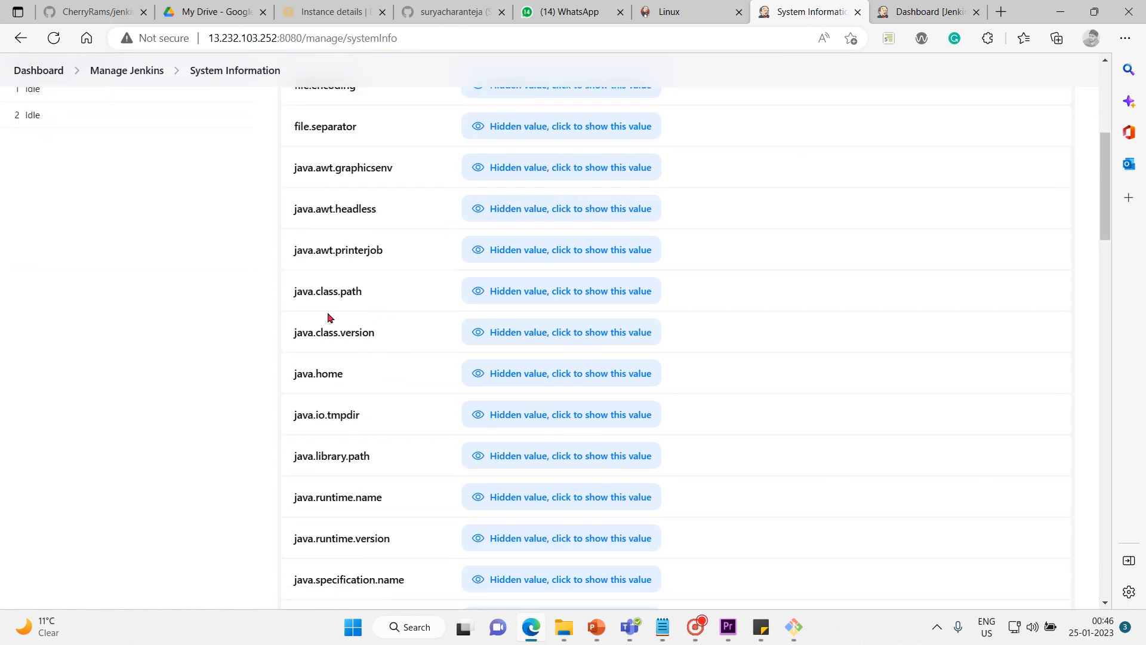
scroll(329, 315, "down", 2)
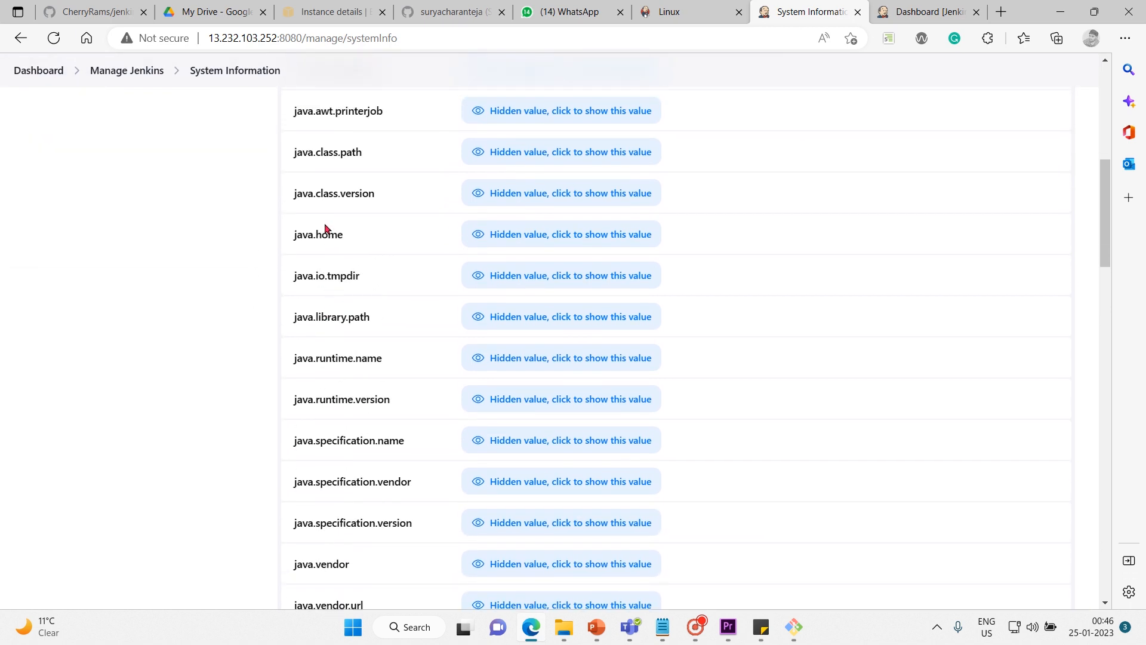
left_click(537, 238)
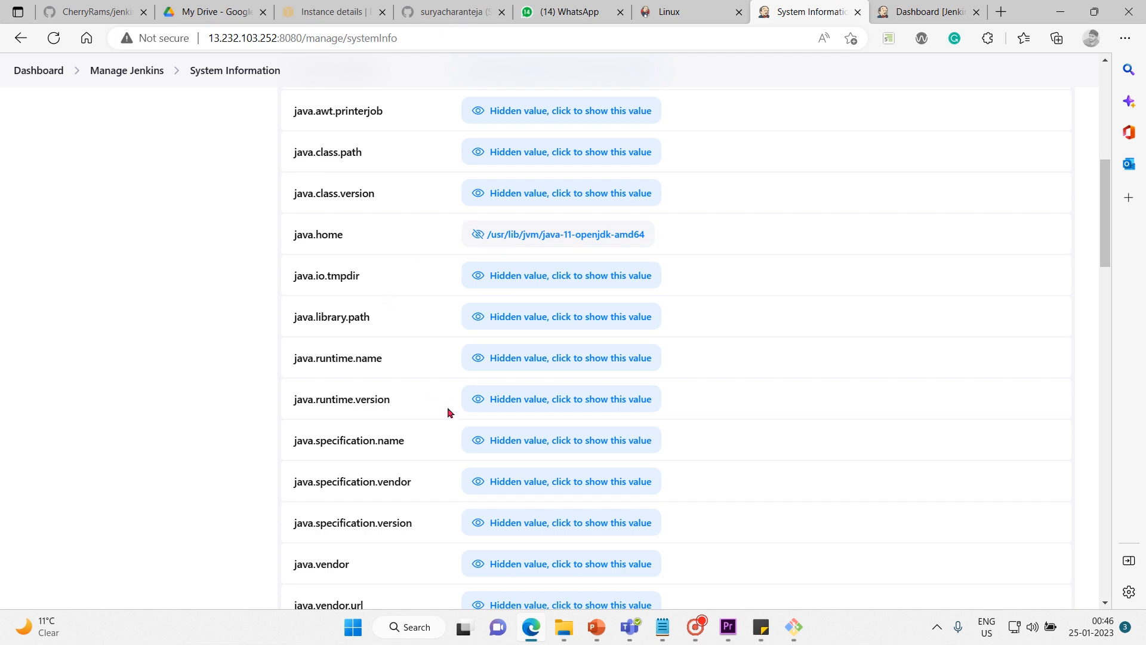
Reveal the hidden os.arch, os.name and os.version values in the system properties.
scroll(233, 443, "down", 8)
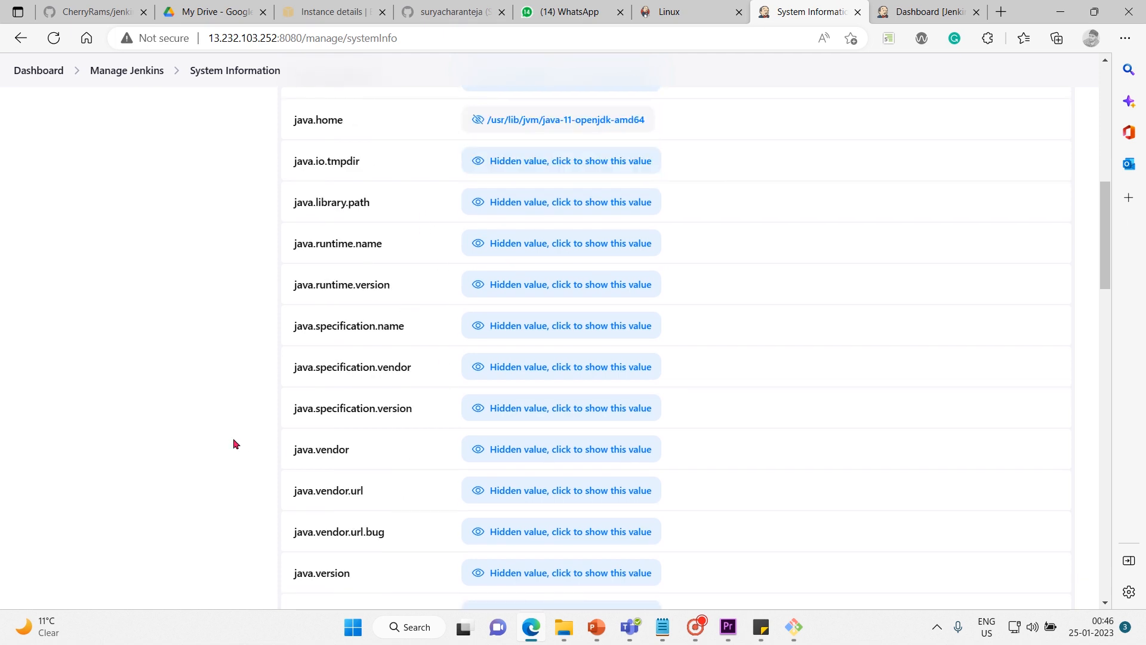
scroll(234, 443, "down", 1)
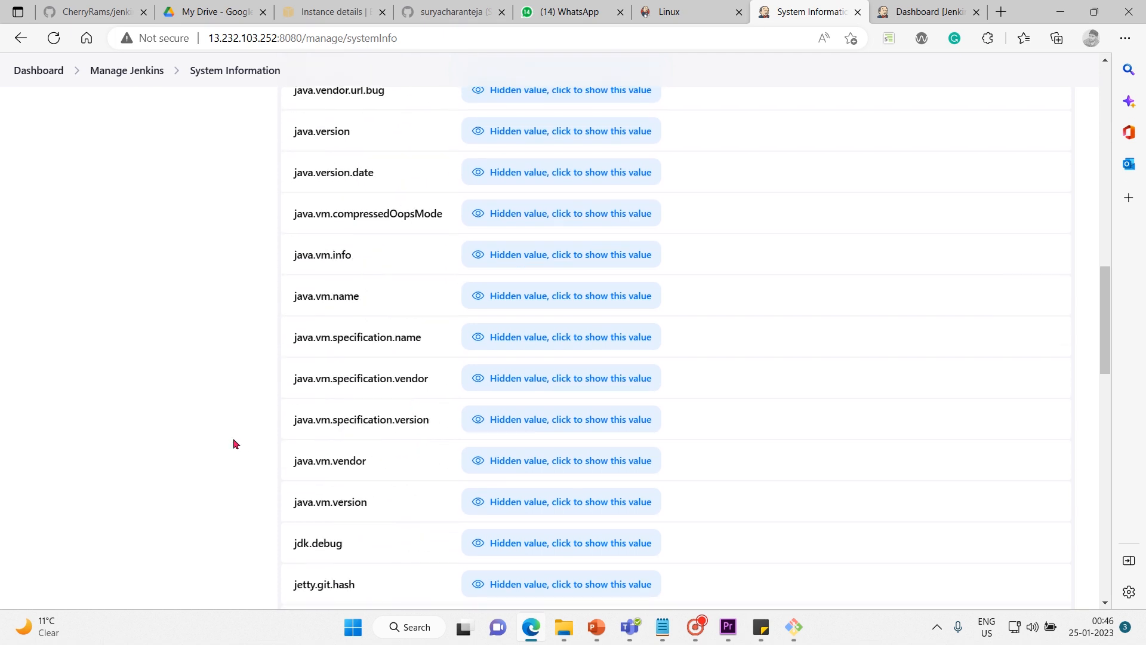
scroll(233, 443, "down", 3)
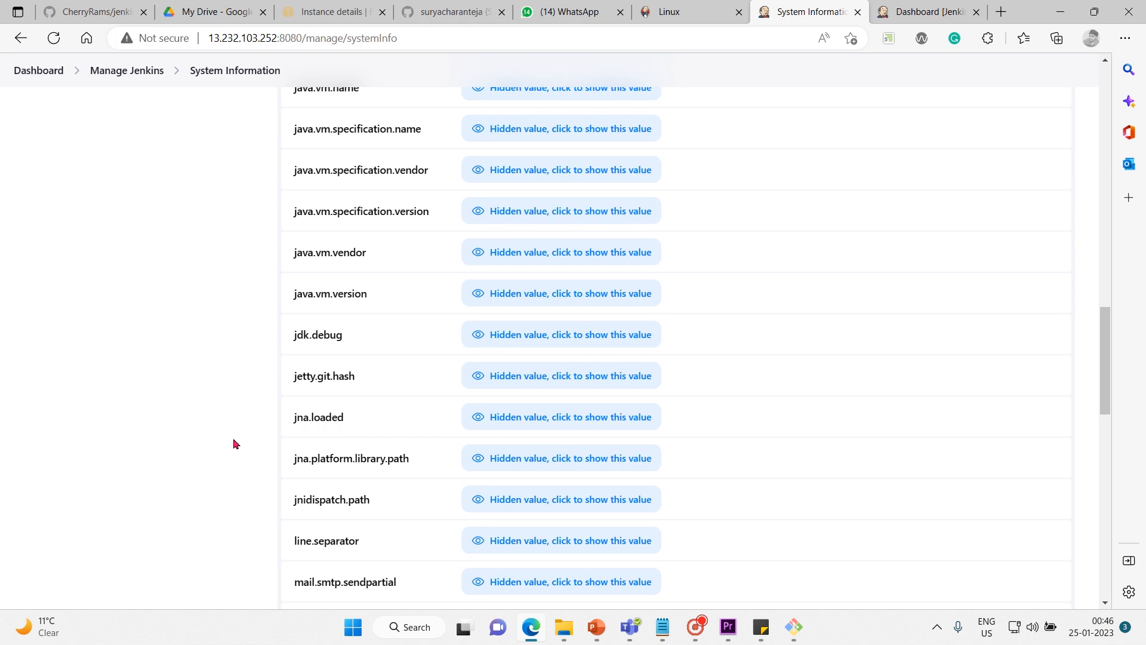
scroll(234, 443, "down", 4)
scroll(233, 443, "down", 4)
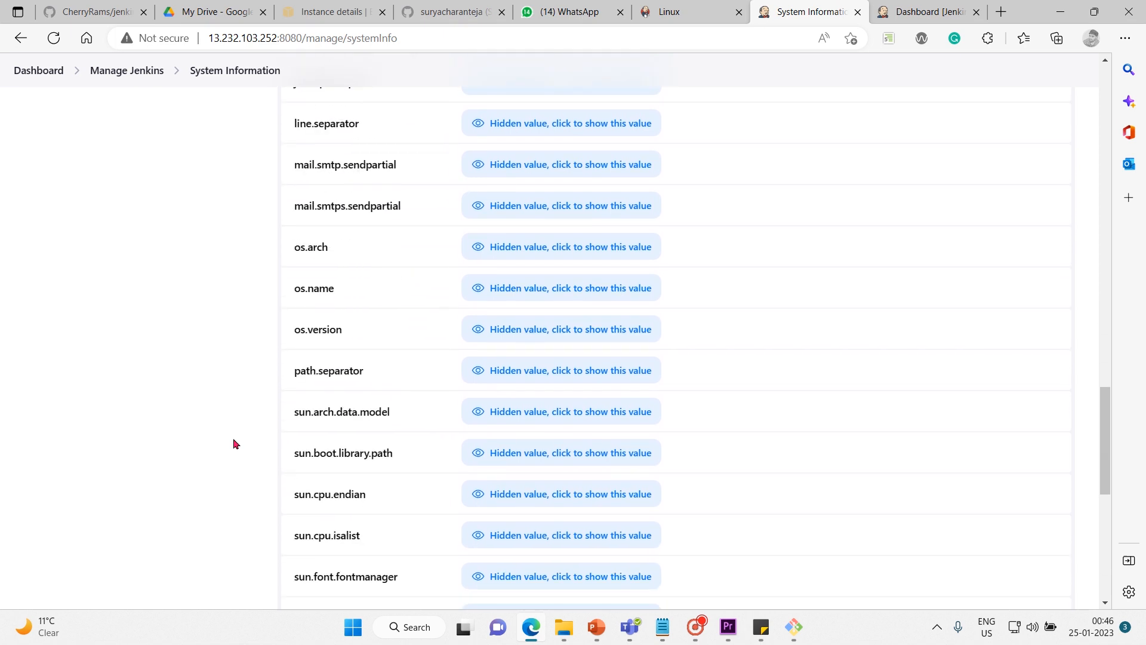
left_click(524, 184)
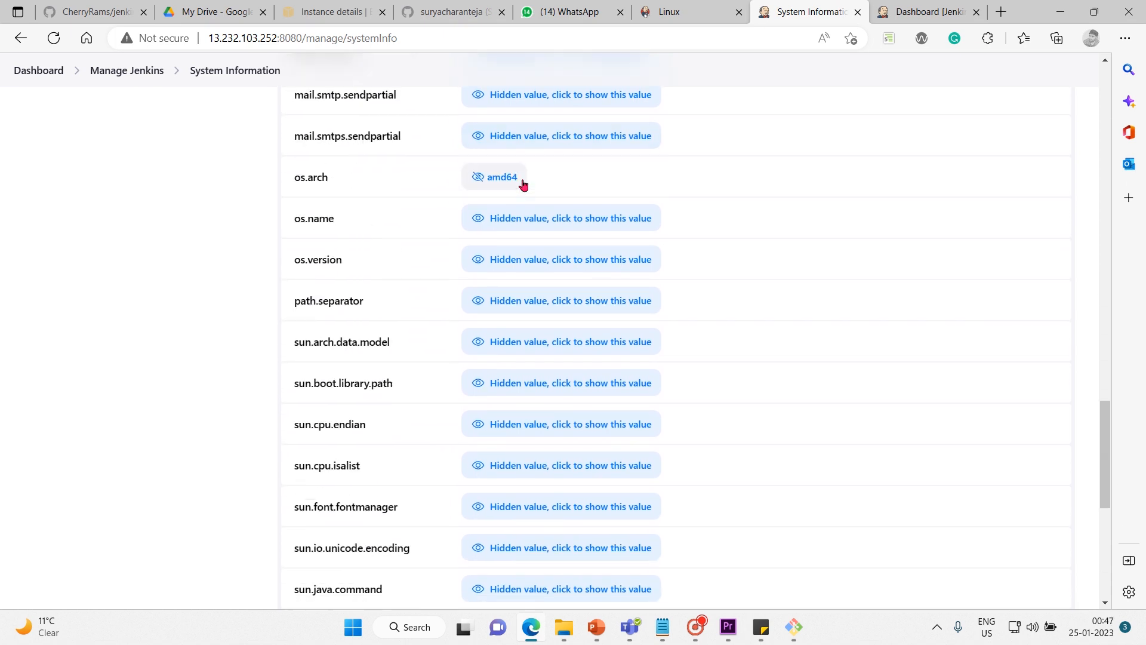
left_click(548, 224)
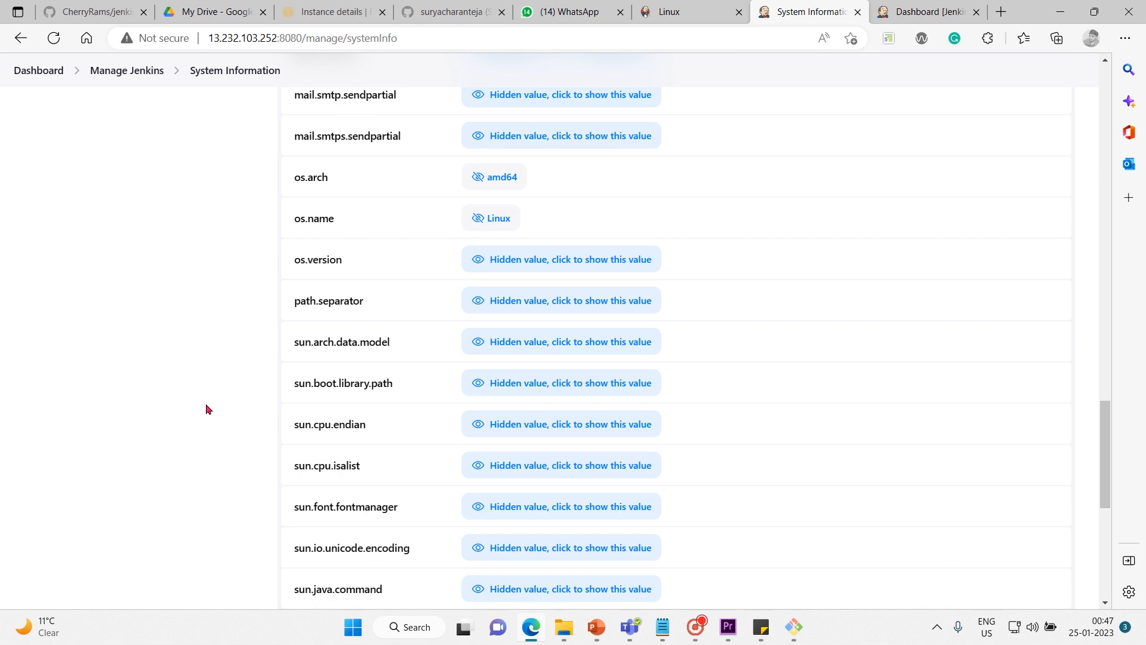
scroll(209, 409, "down", 1)
left_click(574, 189)
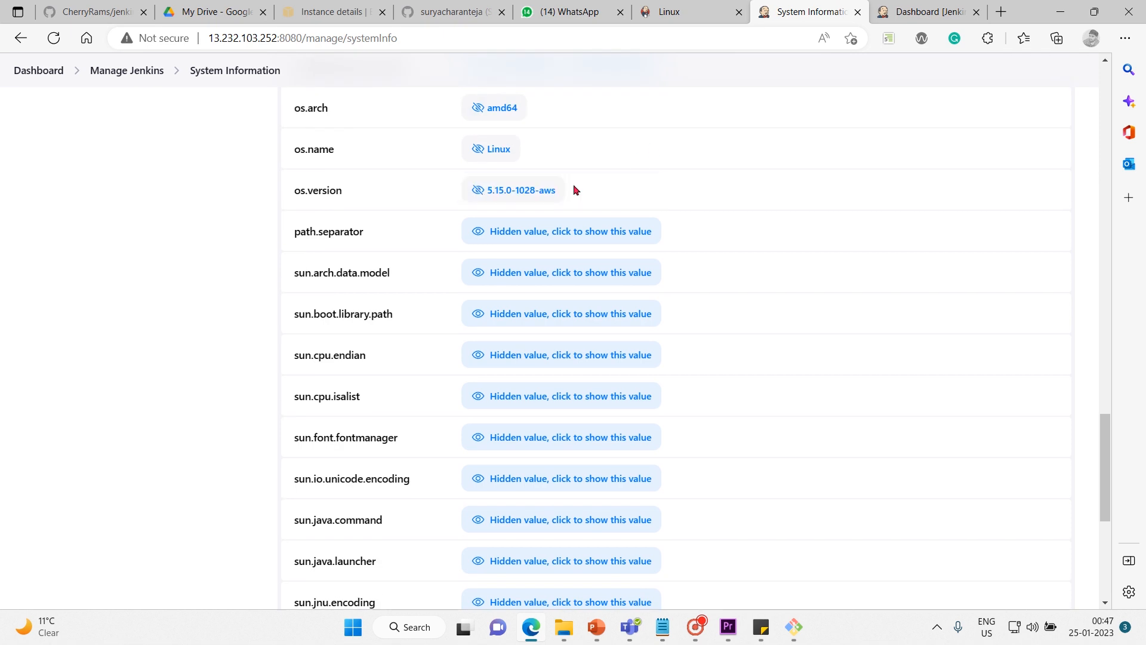
Reveal the hidden user.home, user.name and user.timezone values in the system properties.
scroll(486, 274, "down", 1)
scroll(486, 274, "down", 4)
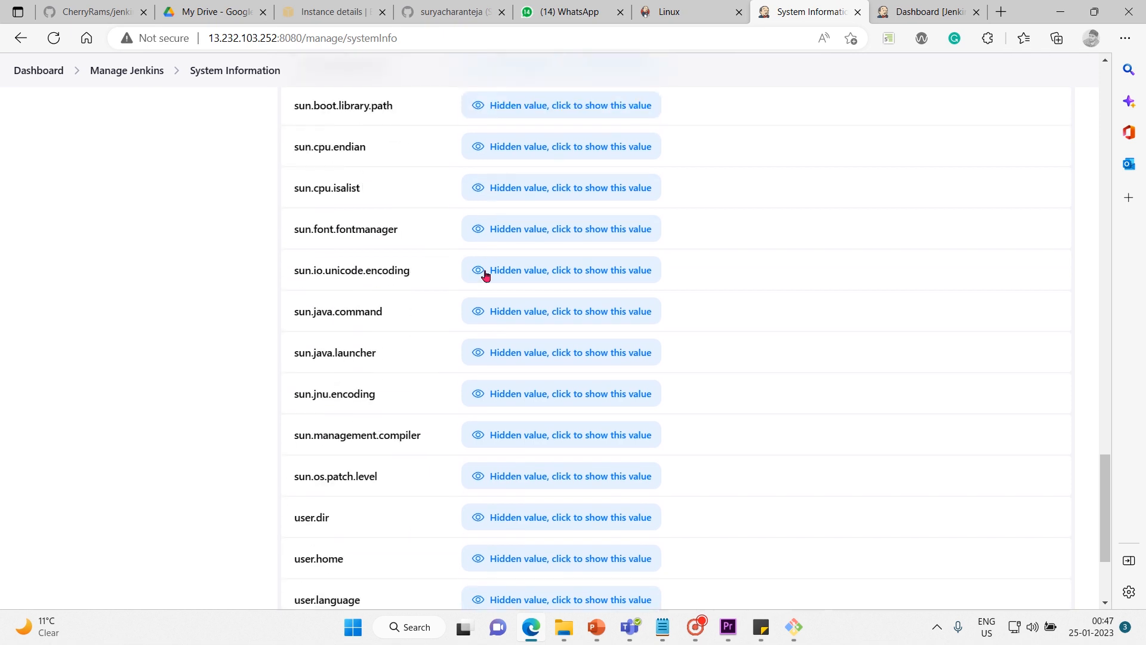
scroll(486, 274, "up", 7)
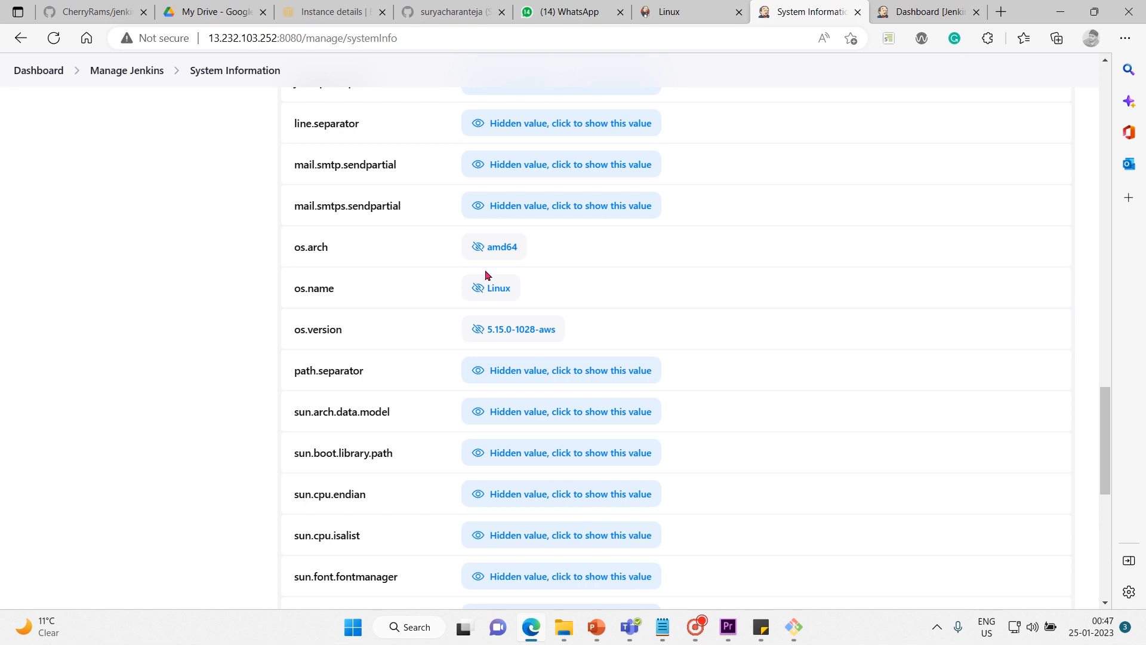
scroll(486, 274, "down", 8)
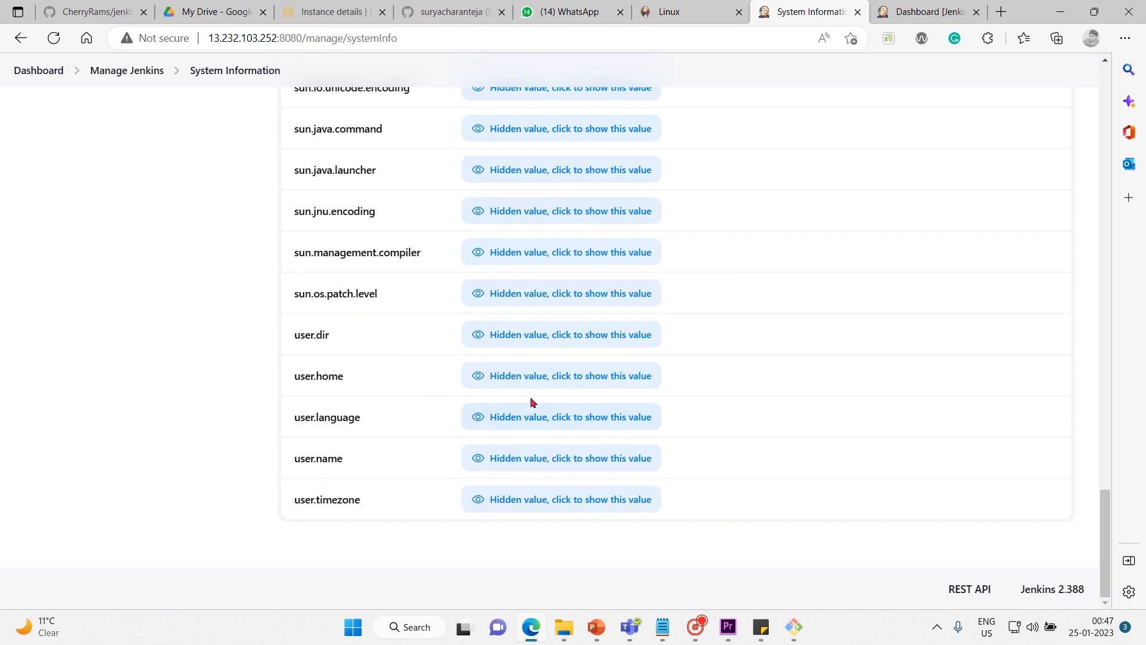
left_click(545, 382)
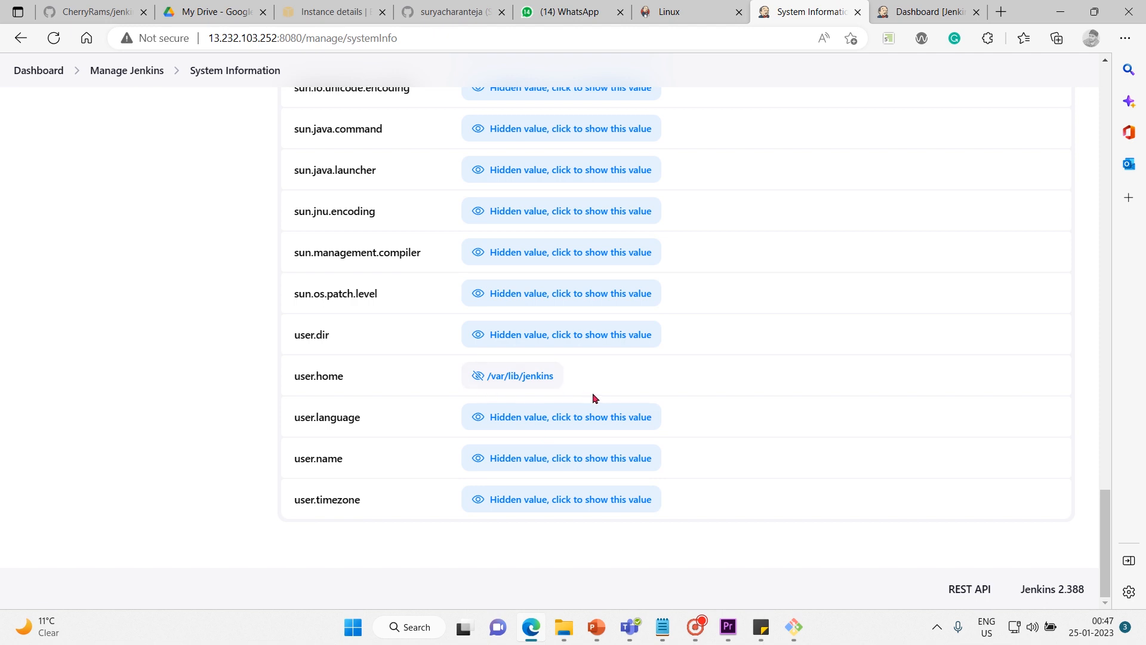
left_click(561, 457)
left_click(537, 498)
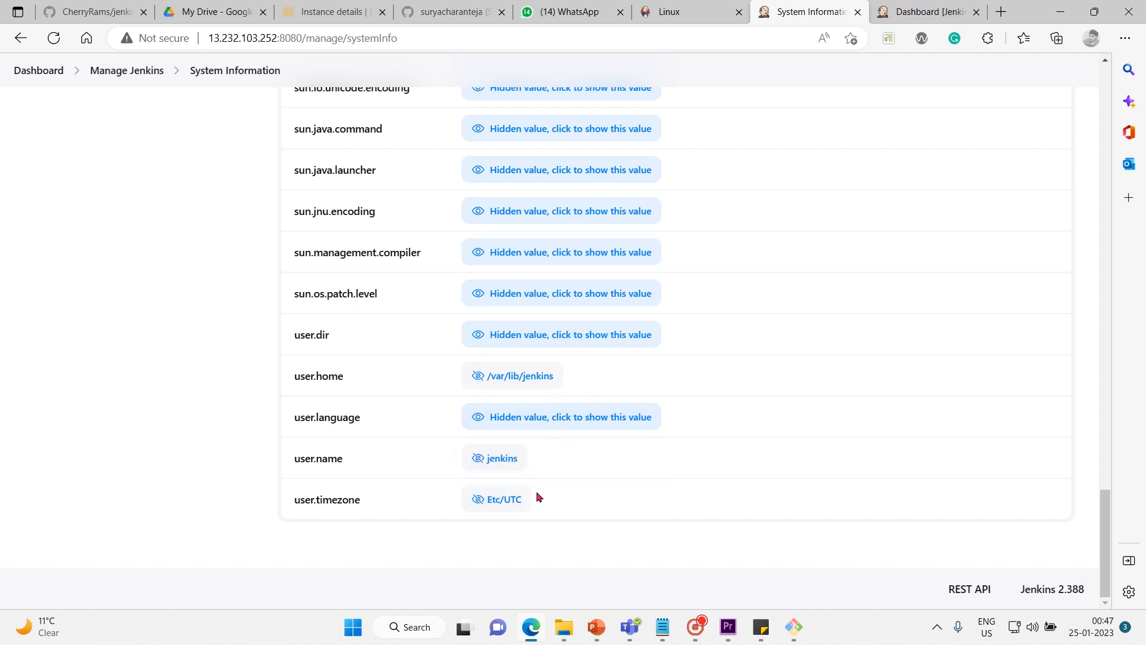
Open the Environment Variables of System Information and review the list of variable names.
scroll(657, 451, "up", 20)
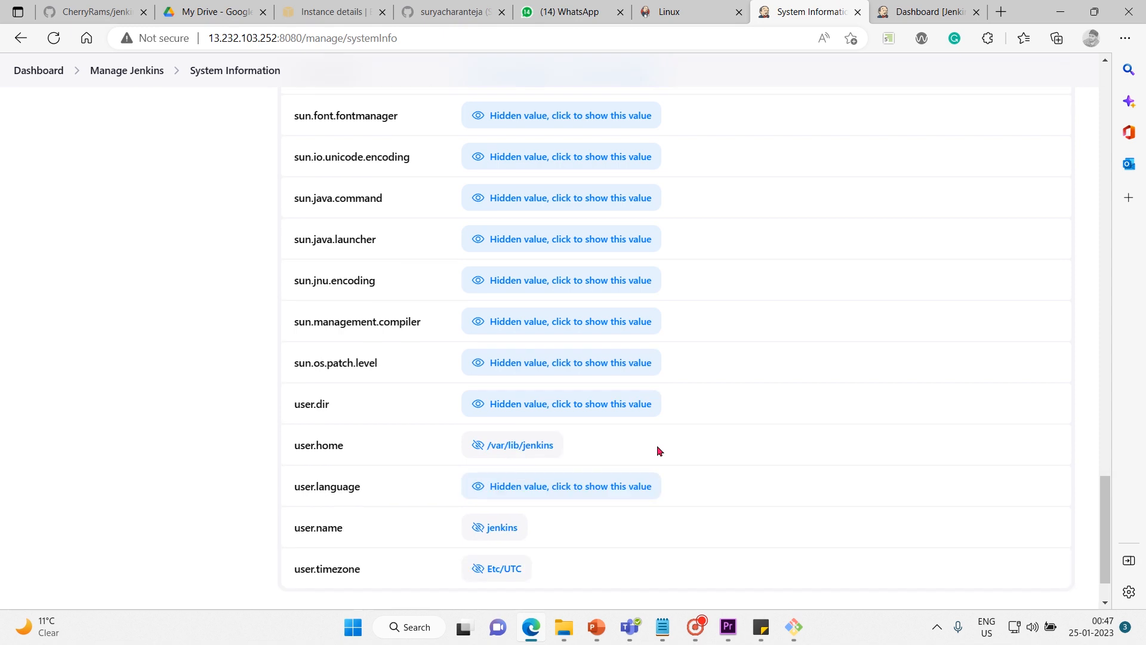
scroll(657, 451, "up", 5)
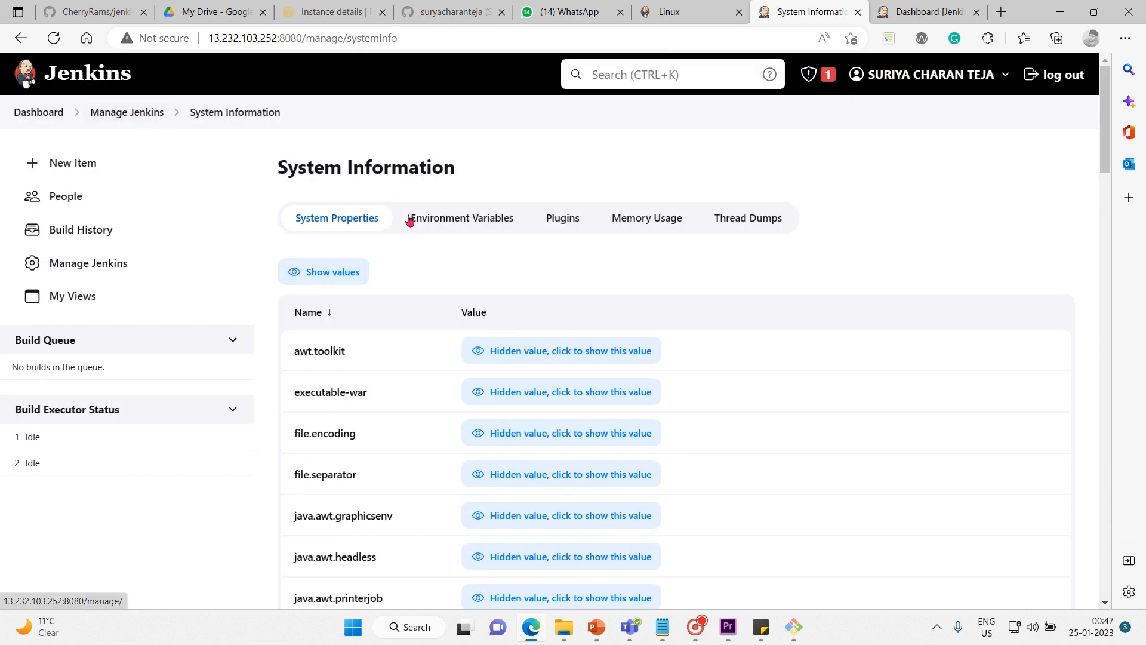
left_click(428, 221)
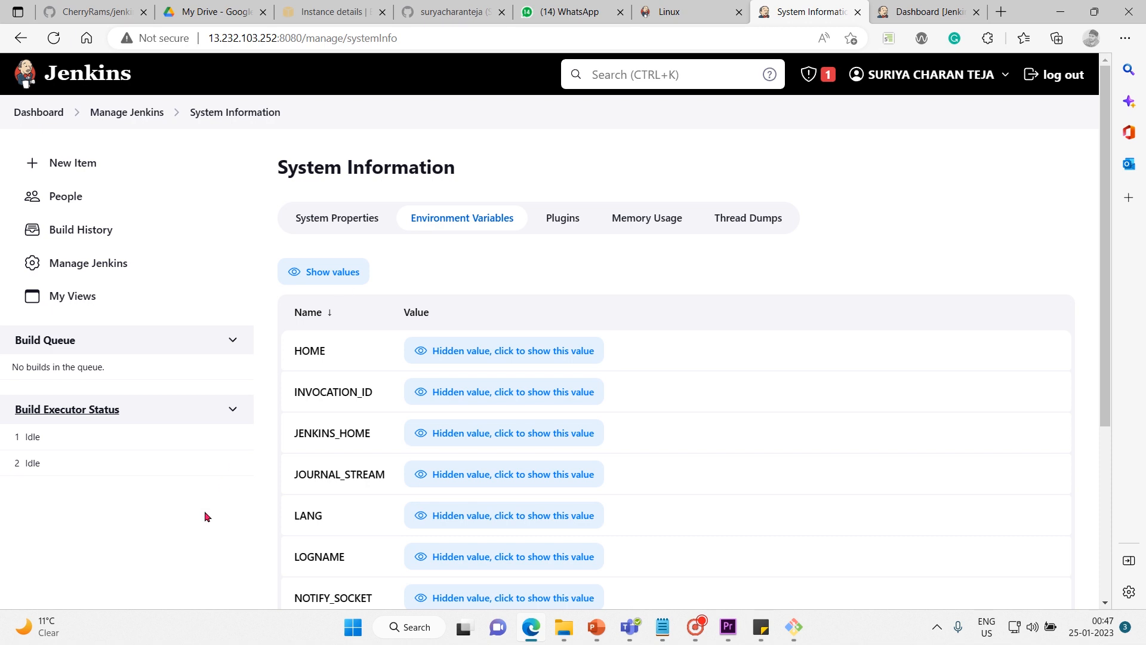
scroll(204, 510, "down", 2)
scroll(204, 510, "down", 2)
scroll(204, 511, "up", 2)
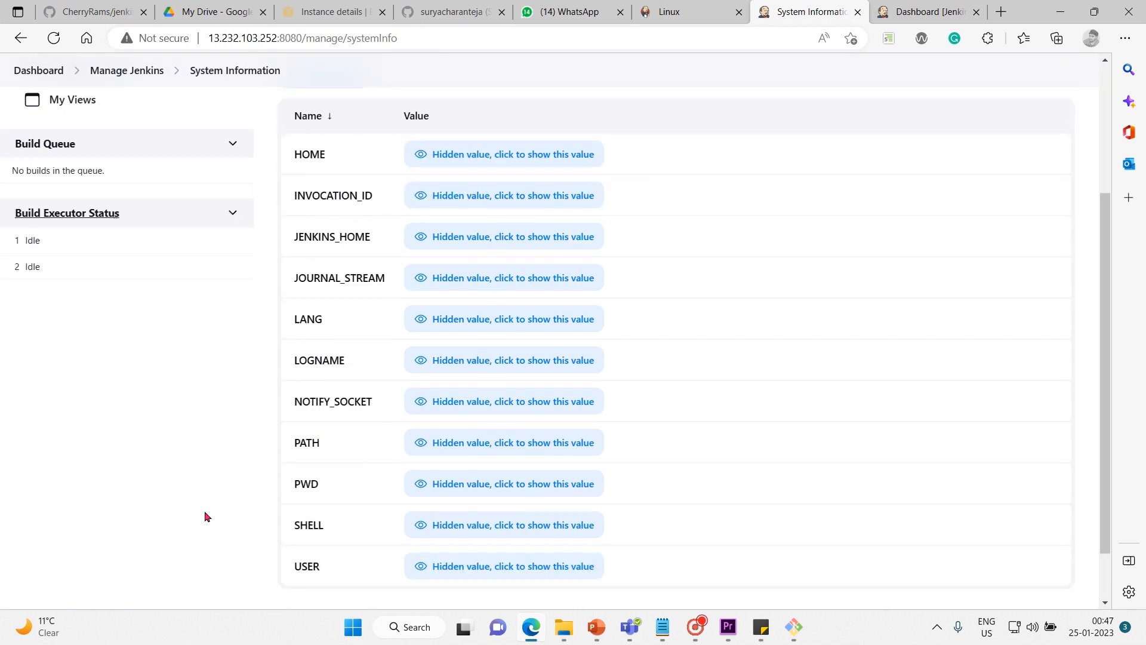
scroll(204, 510, "down", 1)
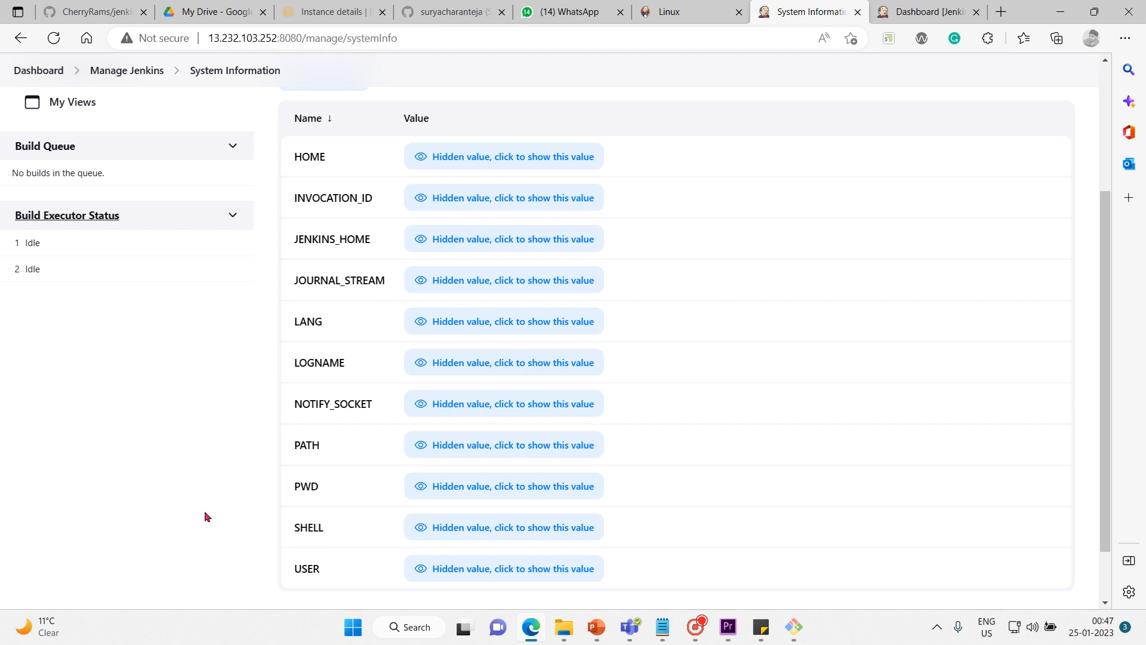
Reveal the values of the HOME, INVOCATION_ID, JENKINS_HOME, JOURNAL_STREAM, LANG, LOGNAME, PATH, SHELL and USER environment variables.
left_click(512, 162)
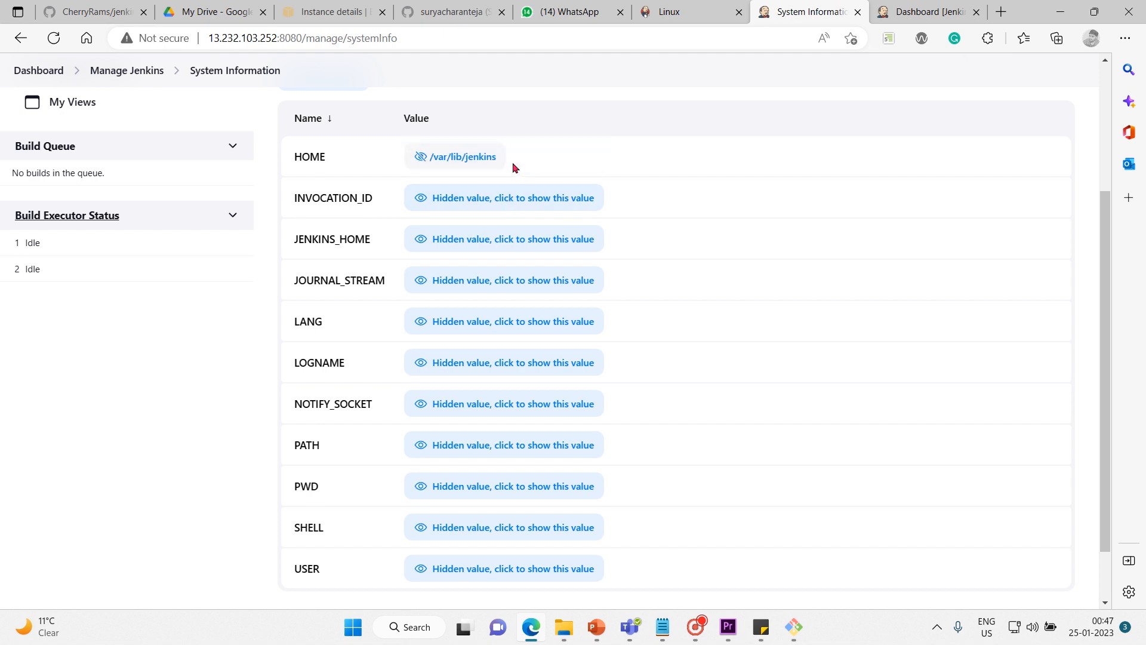
left_click(471, 206)
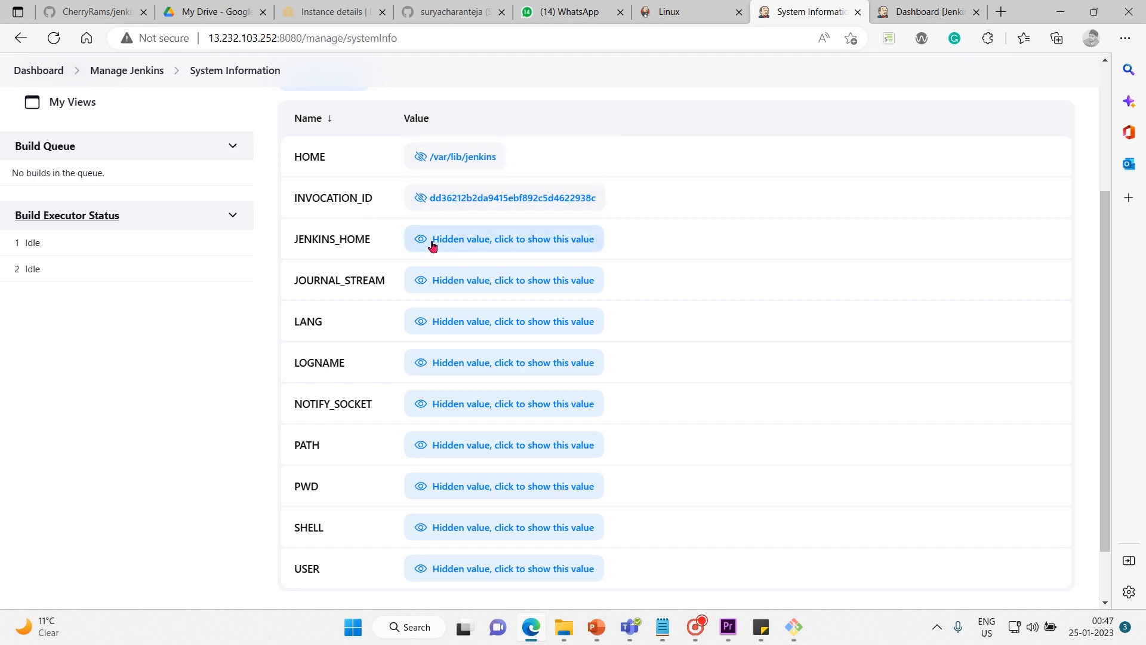
left_click(503, 243)
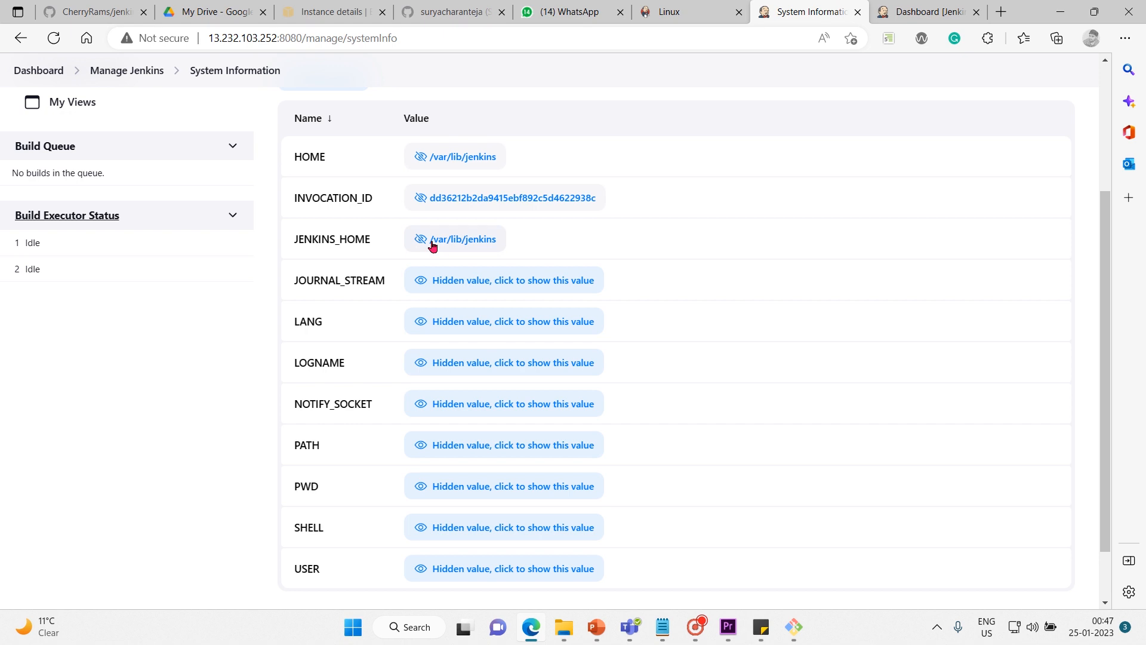
left_click(488, 280)
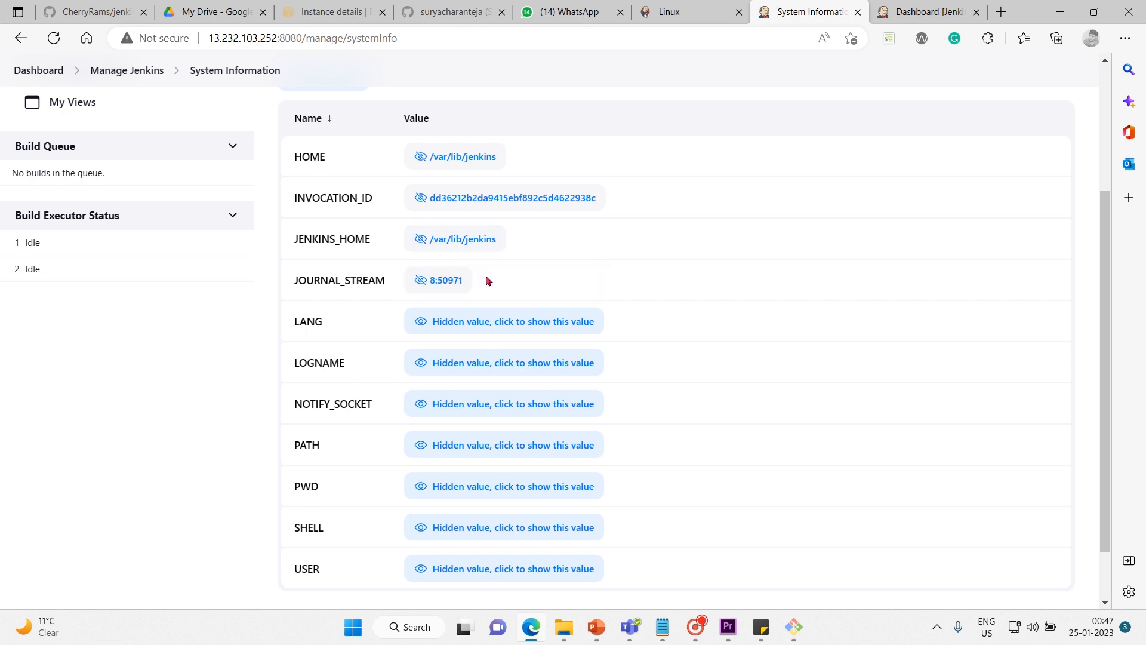
left_click(507, 327)
left_click(493, 365)
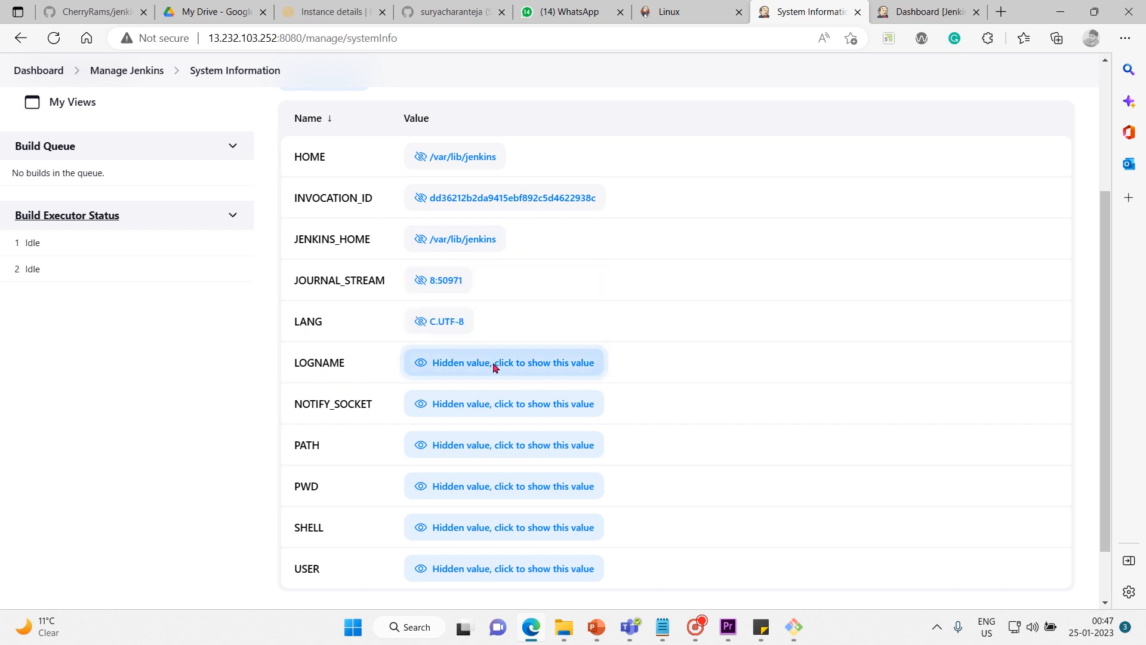
left_click(491, 449)
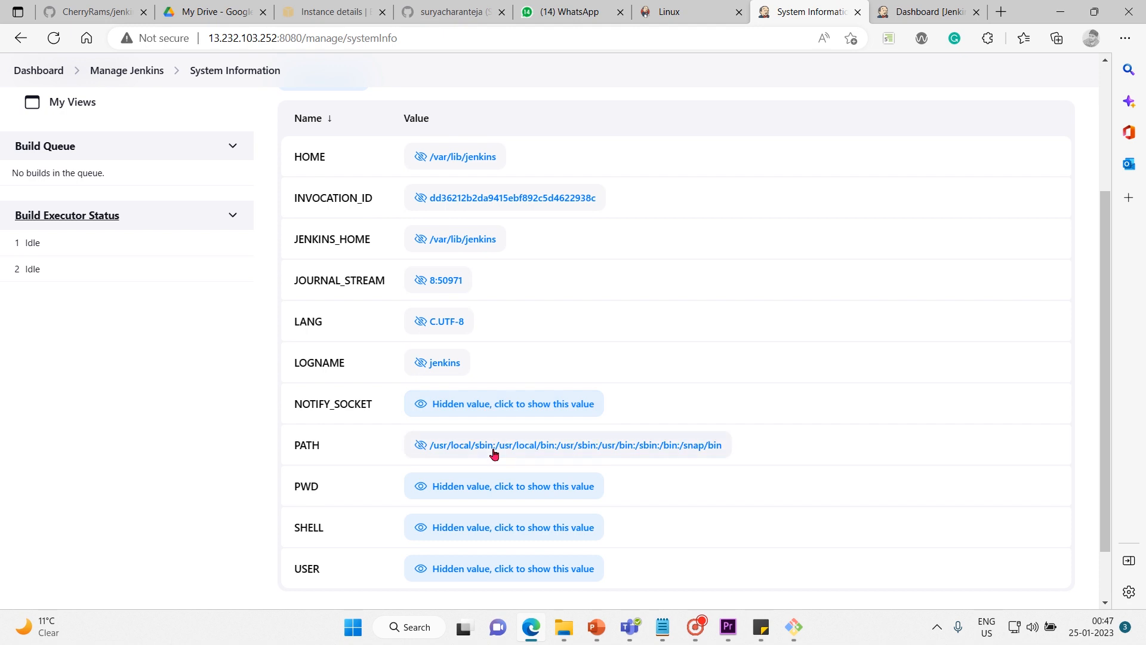
left_click(496, 531)
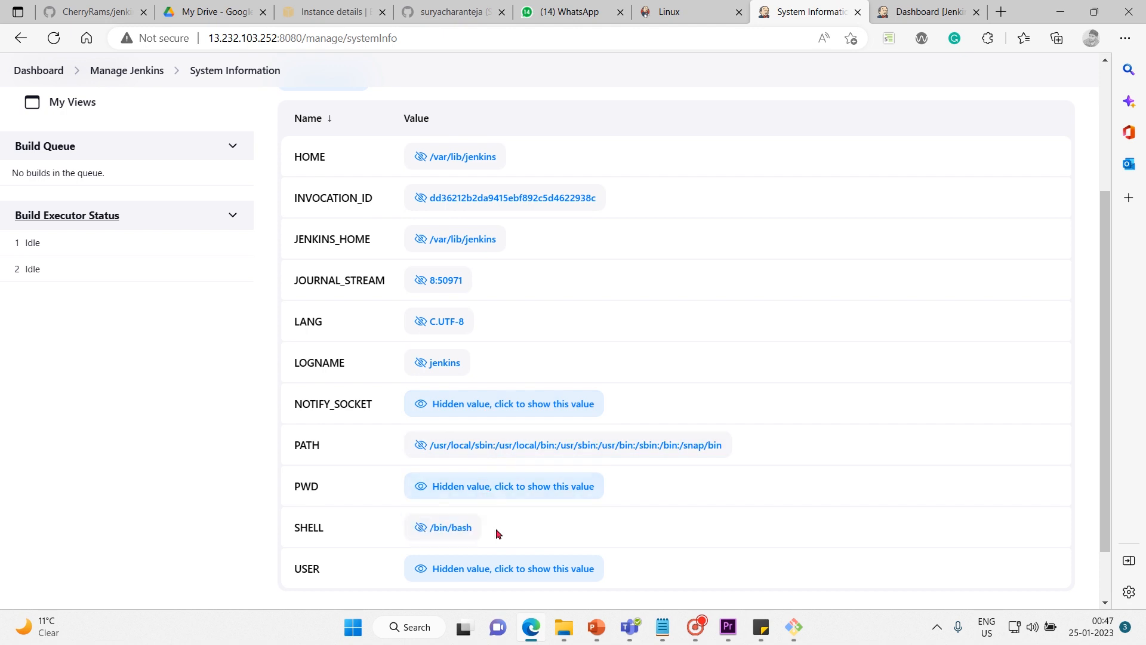
left_click(500, 570)
scroll(242, 528, "down", 1)
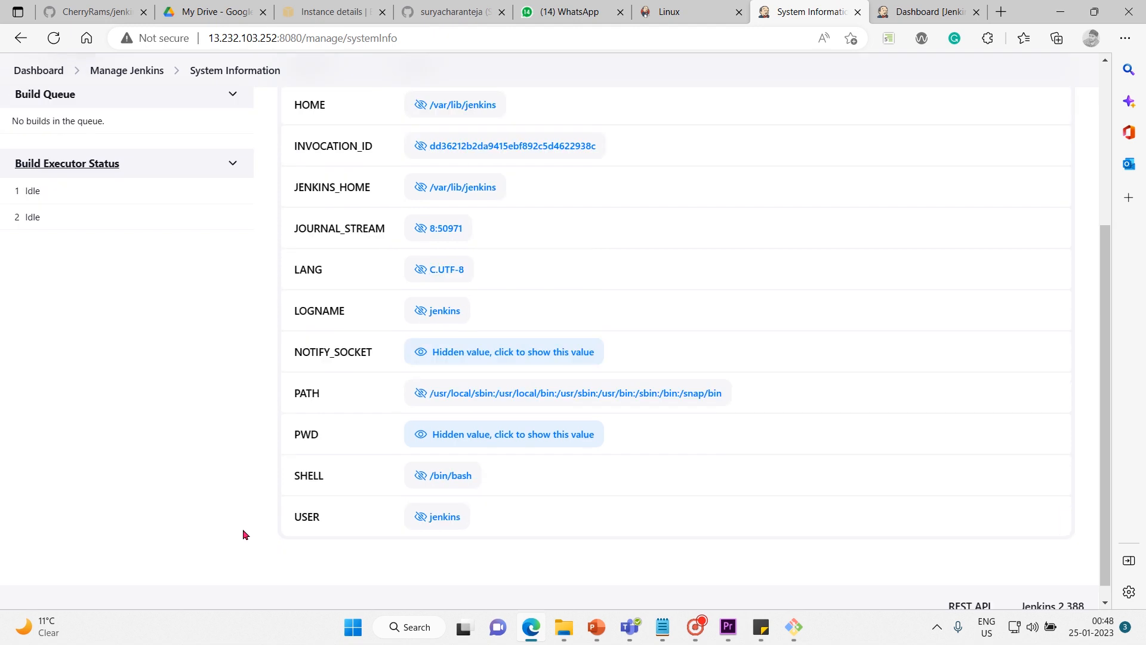
Show the Plugins section of System Information and look through the installed plugins with their versions and enabled status.
scroll(242, 528, "up", 4)
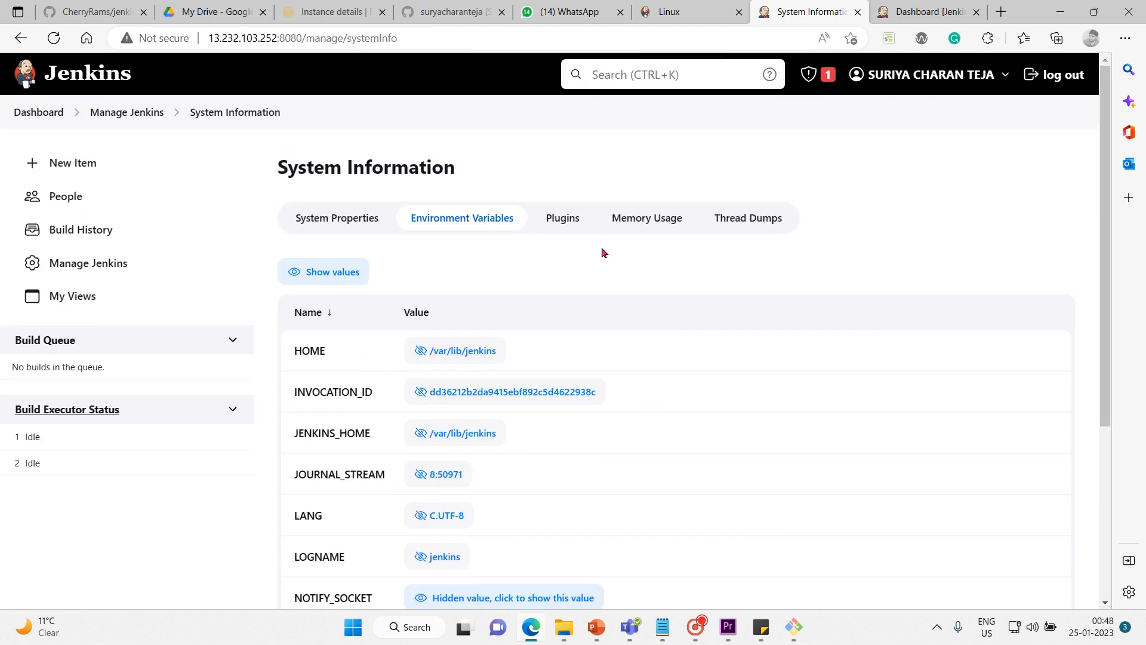
left_click(573, 221)
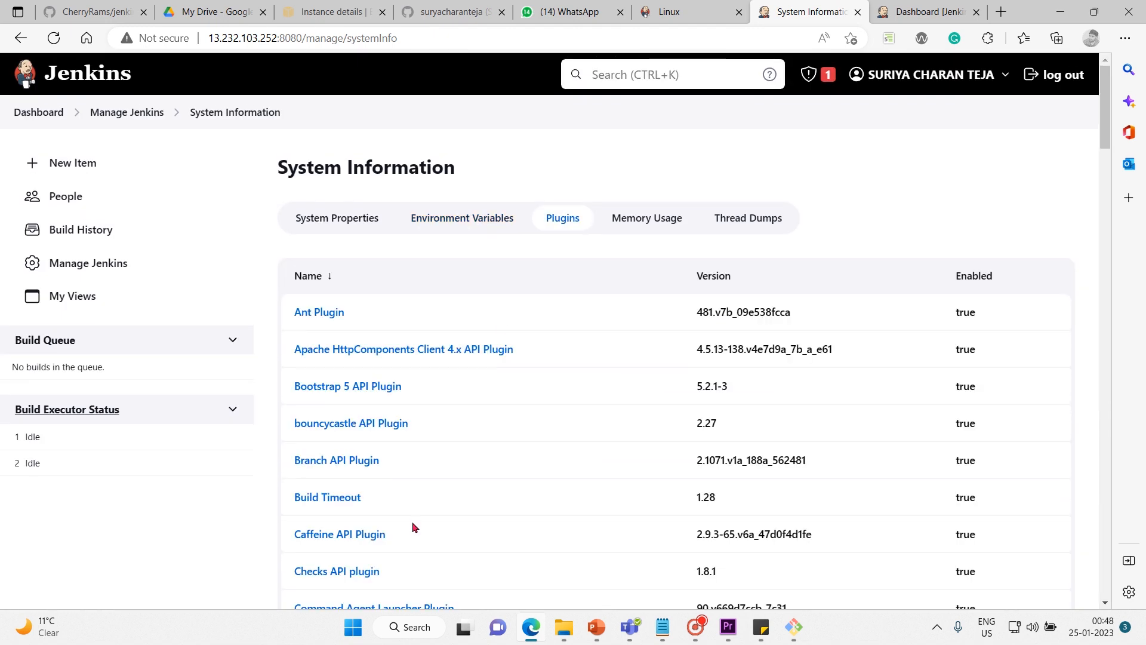
scroll(414, 528, "down", 9)
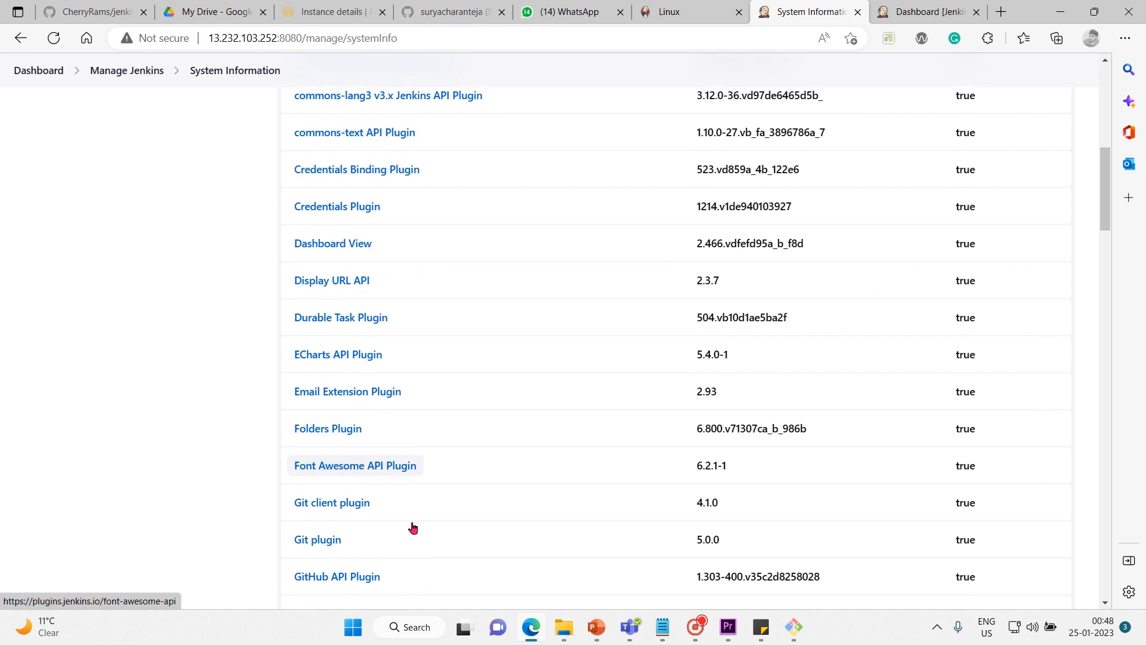
scroll(413, 528, "down", 20)
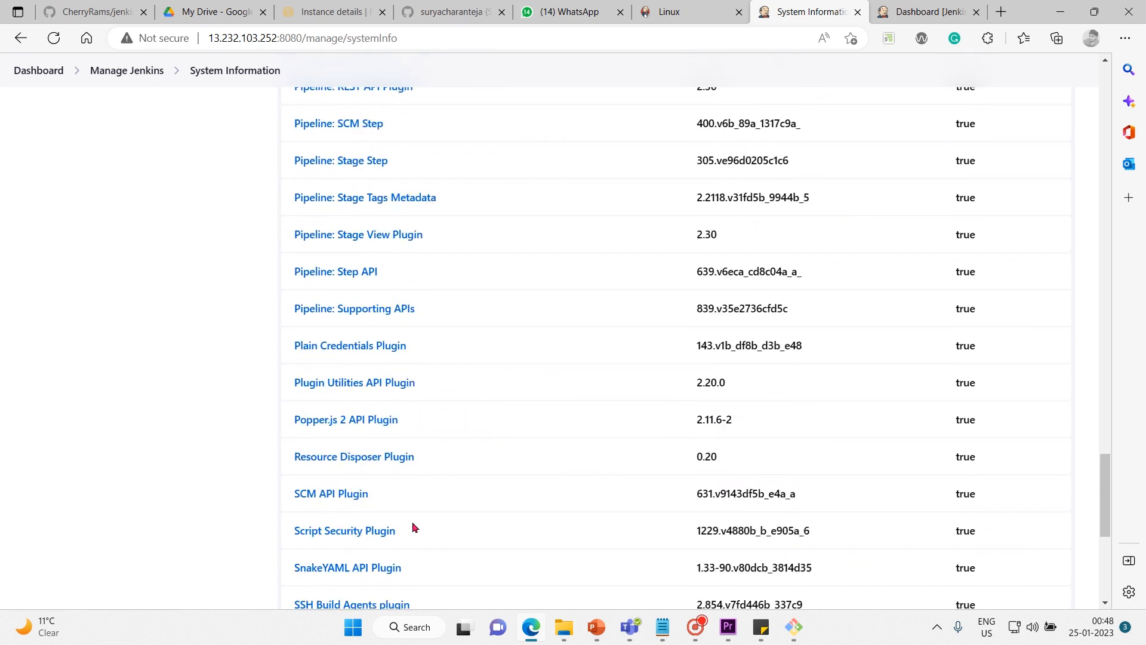
scroll(414, 528, "down", 7)
scroll(414, 528, "up", 7)
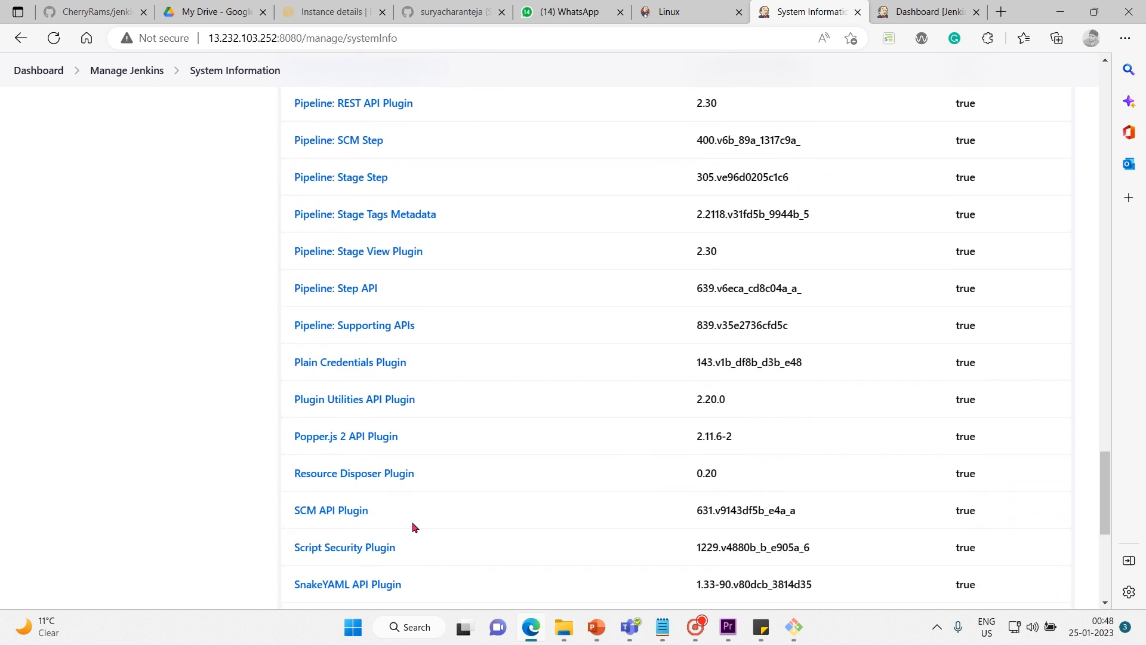
Examine the Memory Usage graph in System Information and open the Thread Dumps section.
scroll(412, 528, "up", 20)
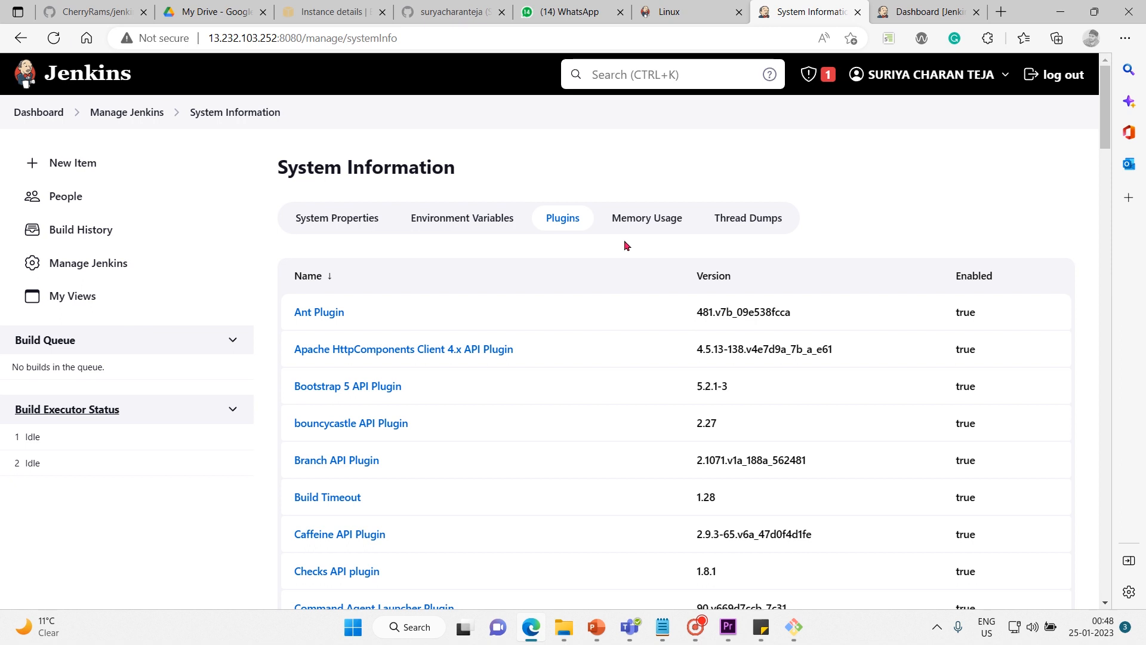
left_click(621, 225)
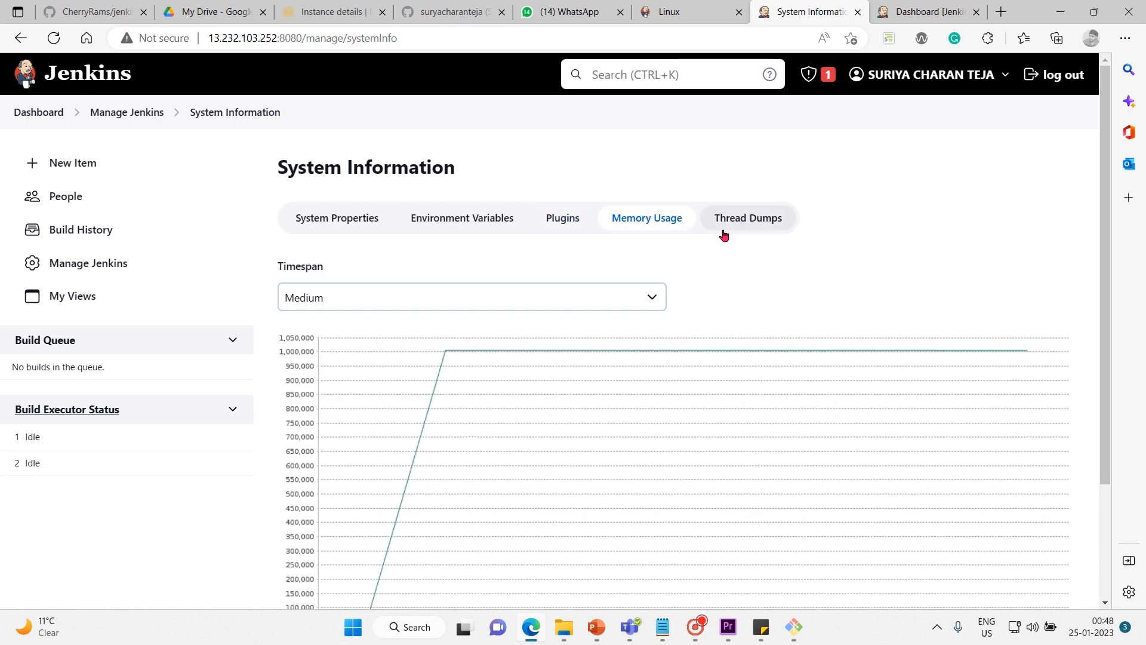
scroll(724, 234, "down", 3)
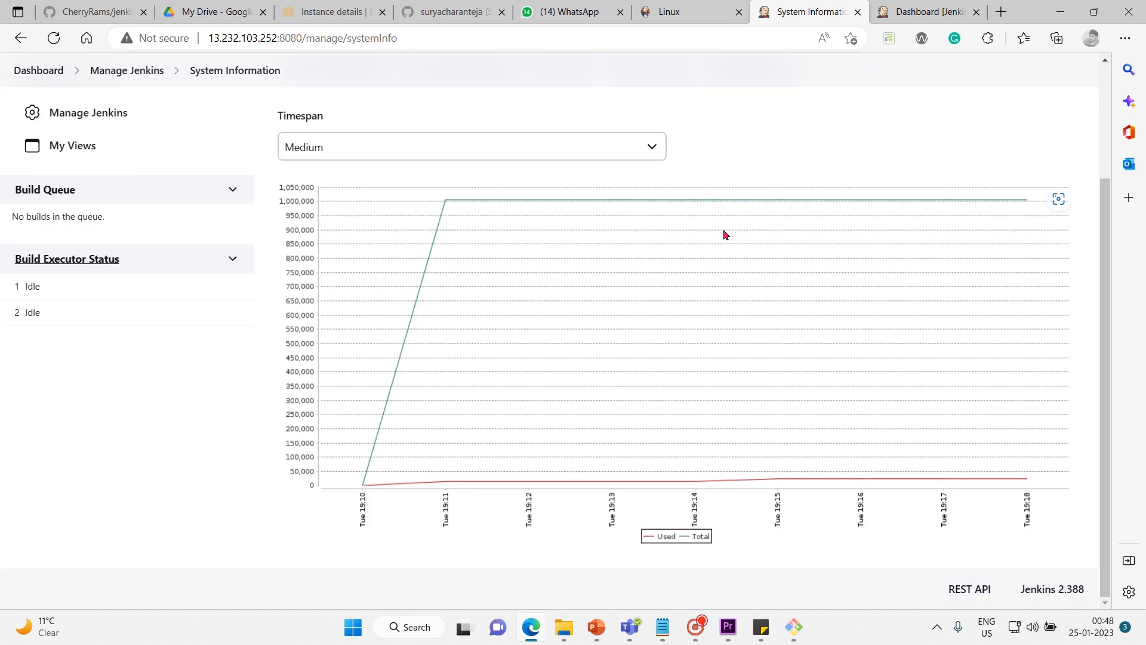
scroll(724, 234, "up", 3)
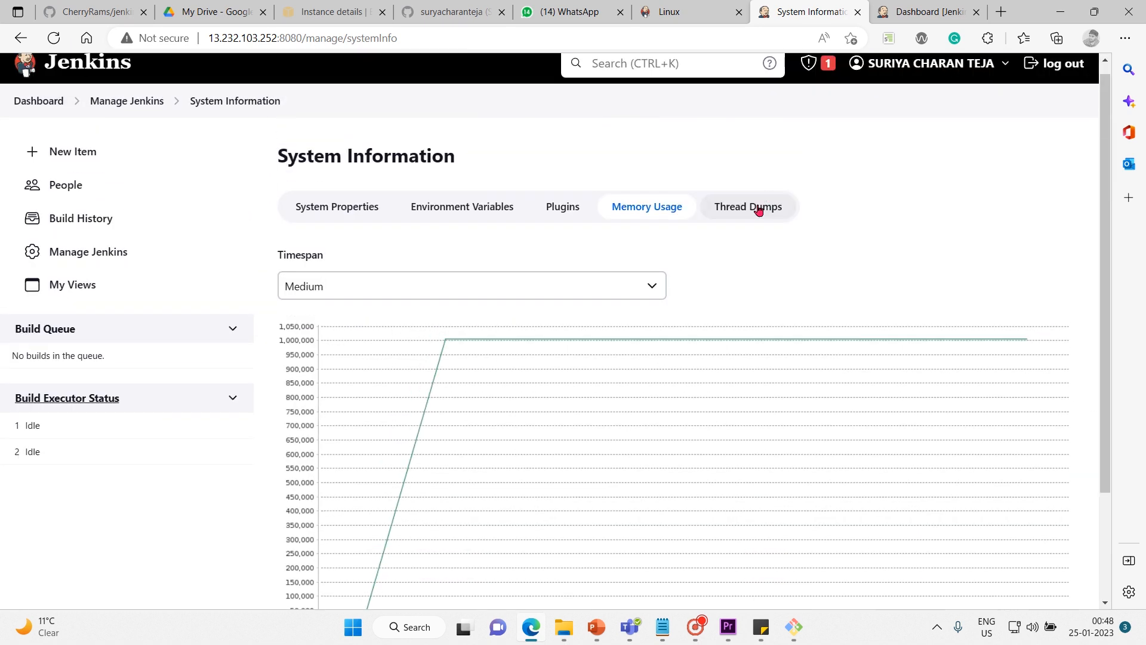
left_click(757, 213)
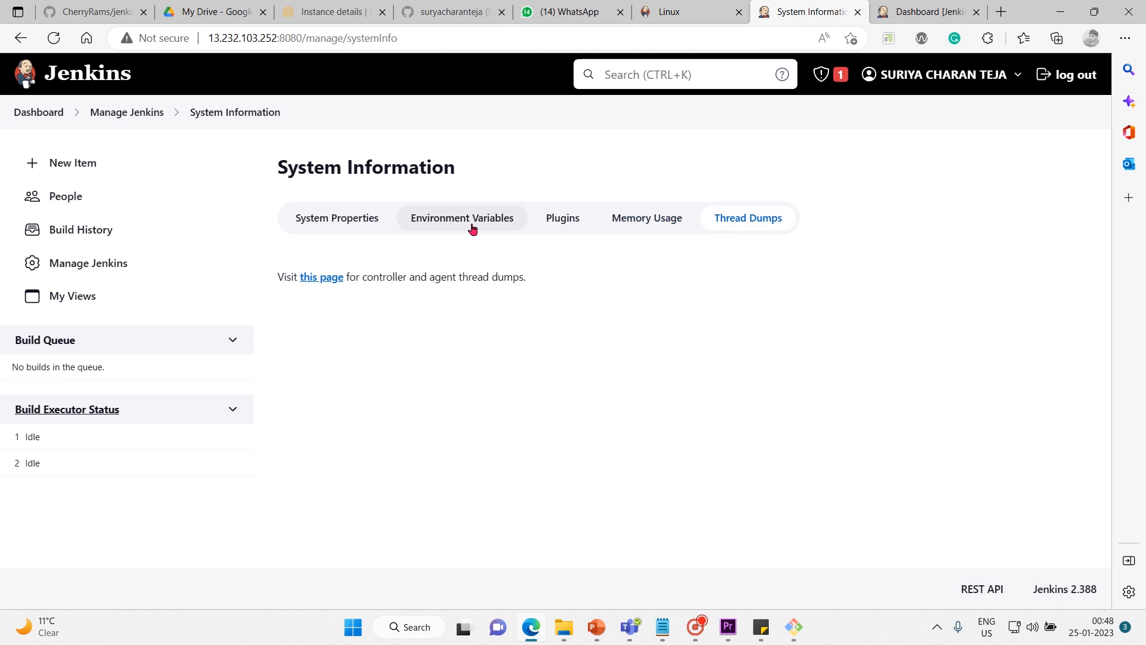
Go back to Manage Jenkins, open the System Log and skim the All Jenkins Logs recorder.
left_click(142, 120)
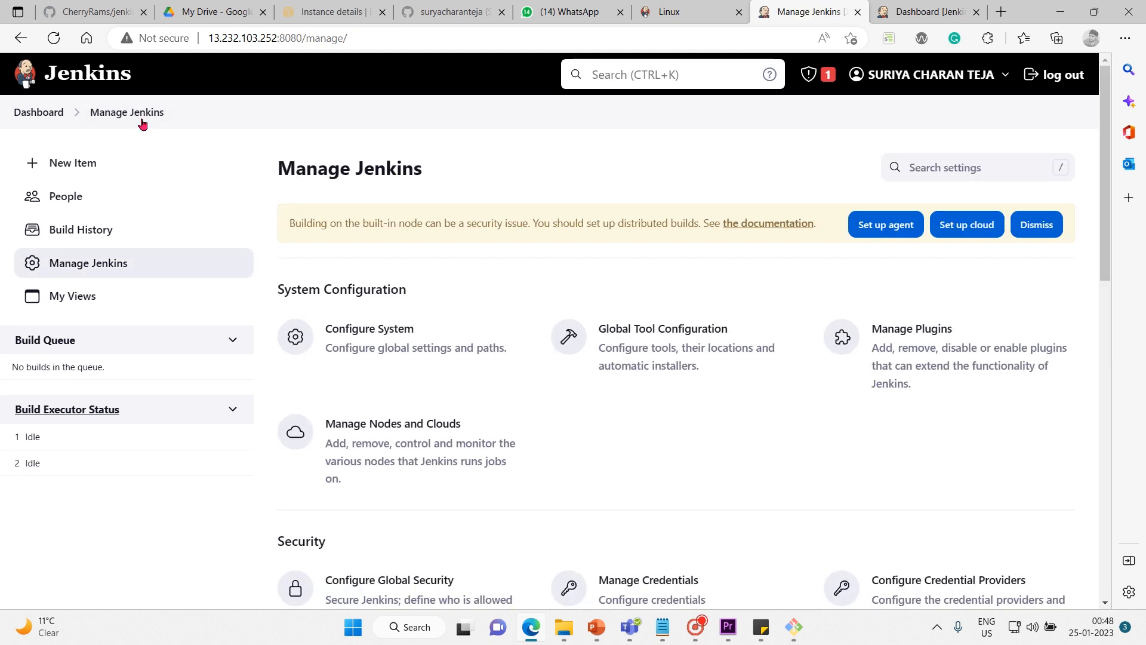
scroll(556, 566, "down", 7)
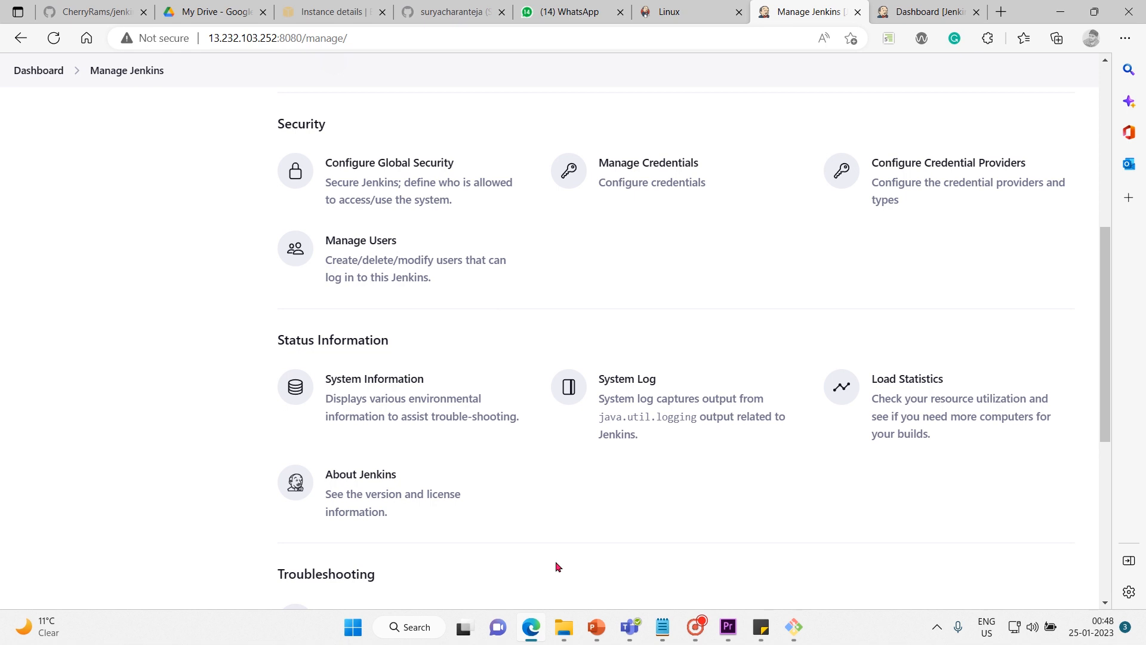
left_click(631, 380)
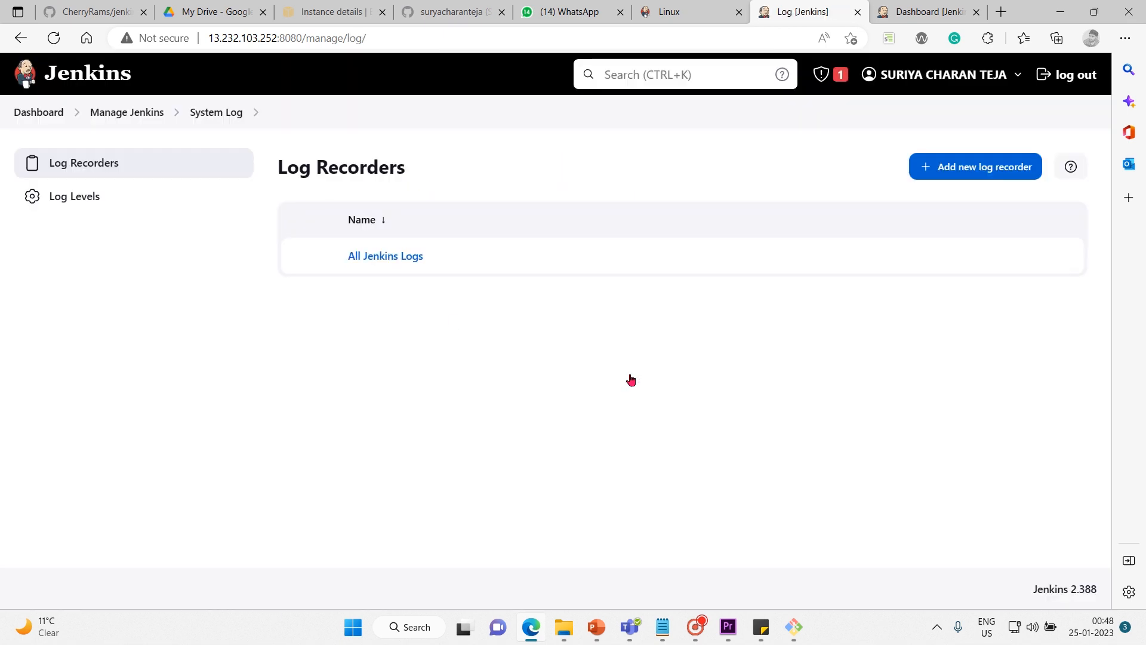
left_click(389, 259)
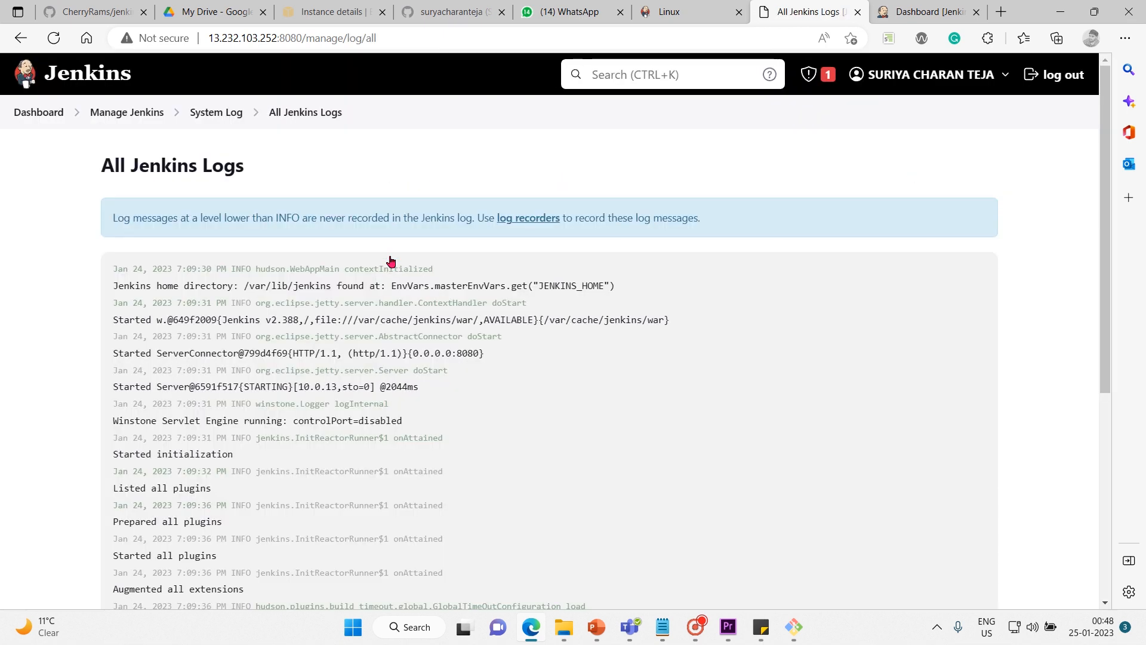
scroll(70, 314, "down", 5)
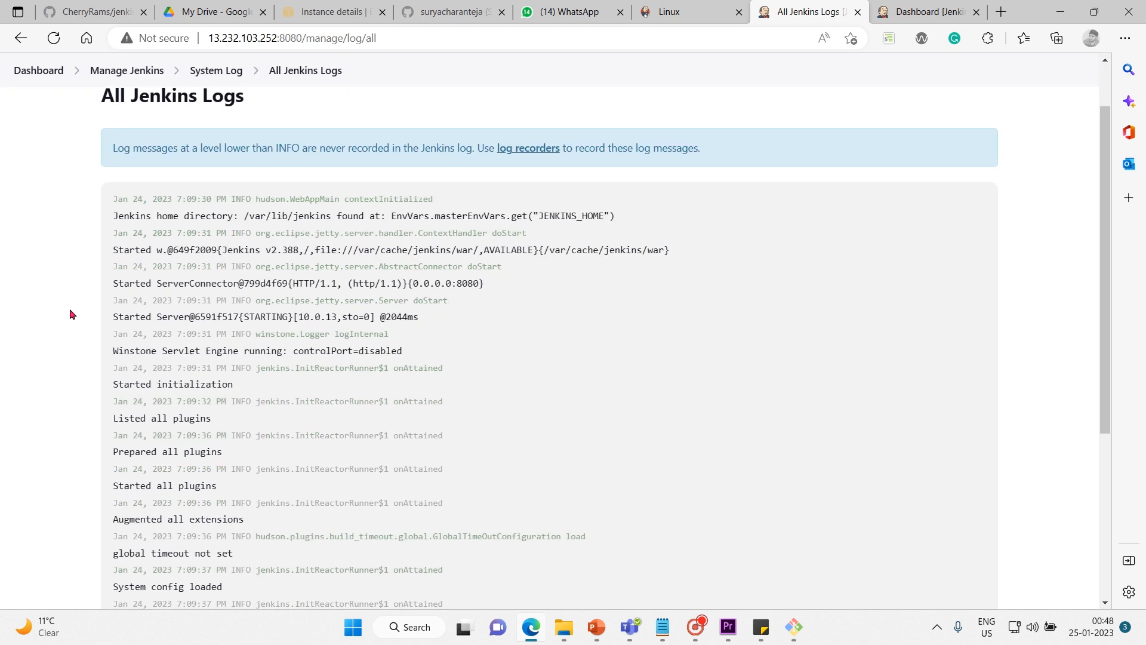
scroll(69, 314, "up", 2)
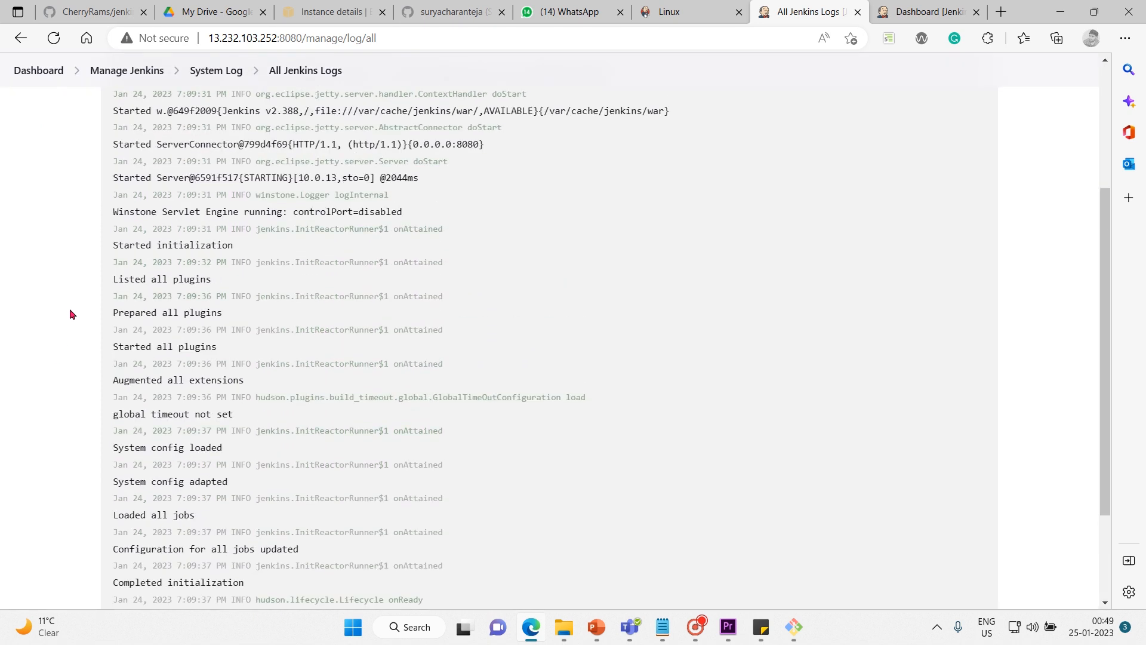
scroll(70, 314, "up", 1)
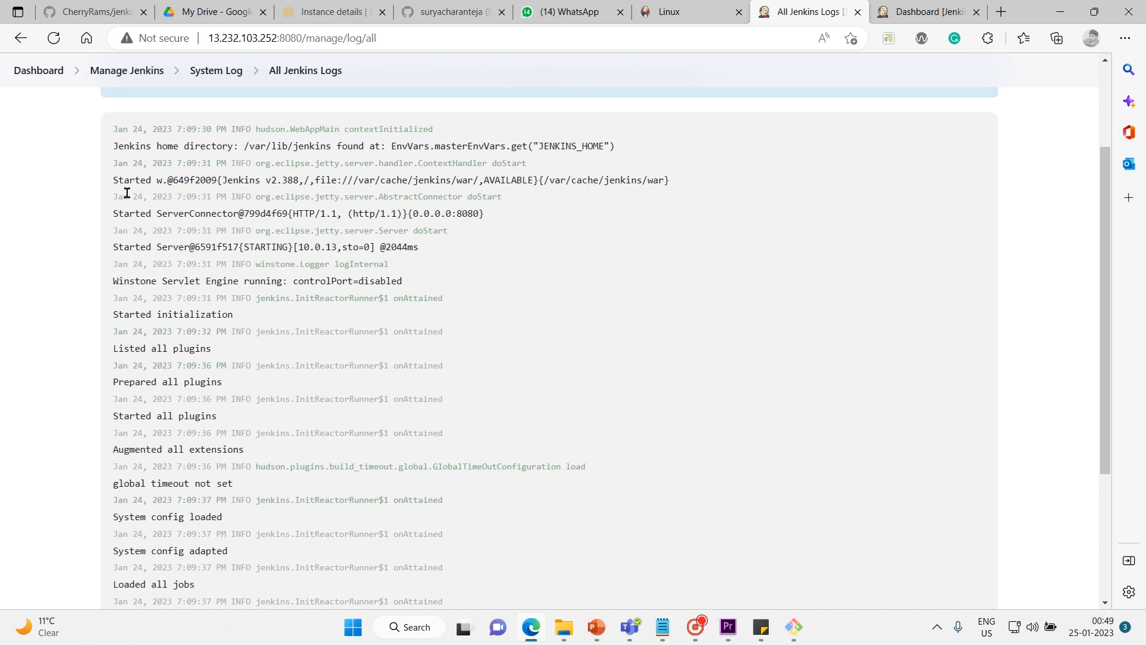
Read through the startup entries in All Jenkins Logs, highlighting the connector, servlet engine, initialization and plugin messages, down to the last entry.
left_click_drag(127, 193, 252, 202)
left_click(195, 214)
left_click_drag(145, 211, 360, 197)
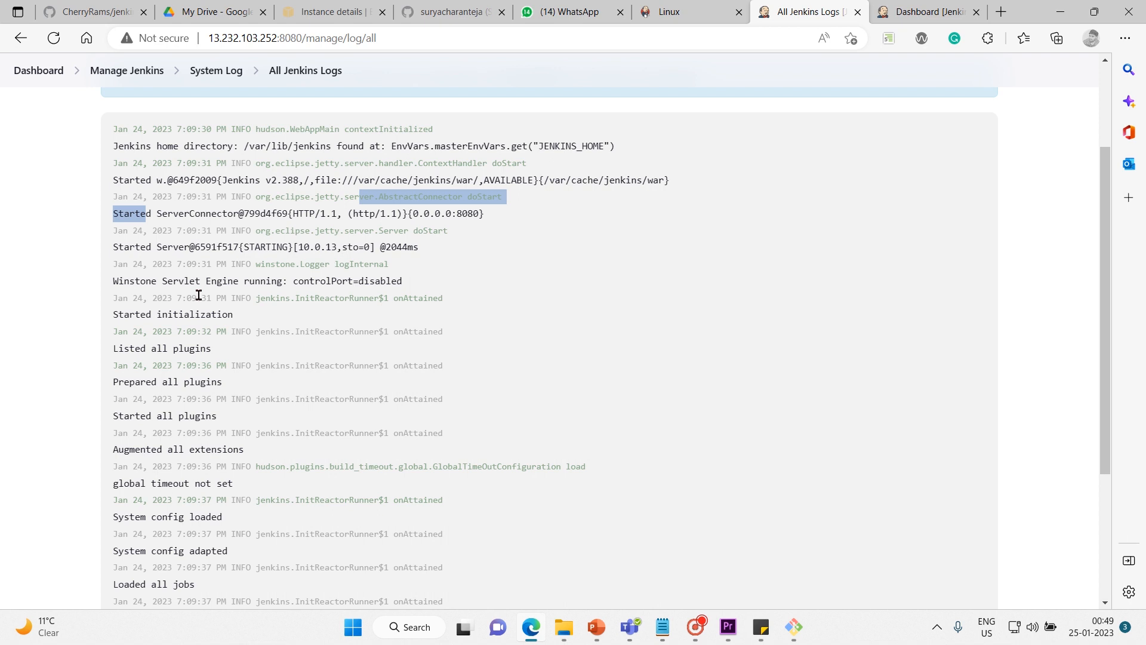
left_click_drag(132, 285, 238, 280)
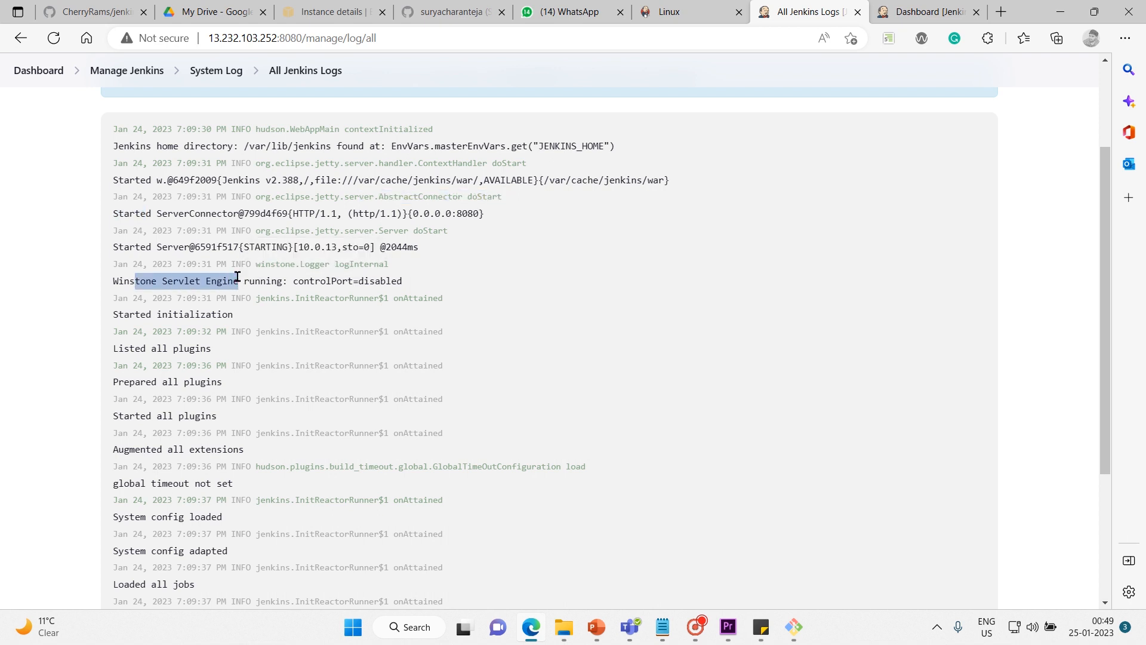
left_click_drag(141, 312, 233, 310)
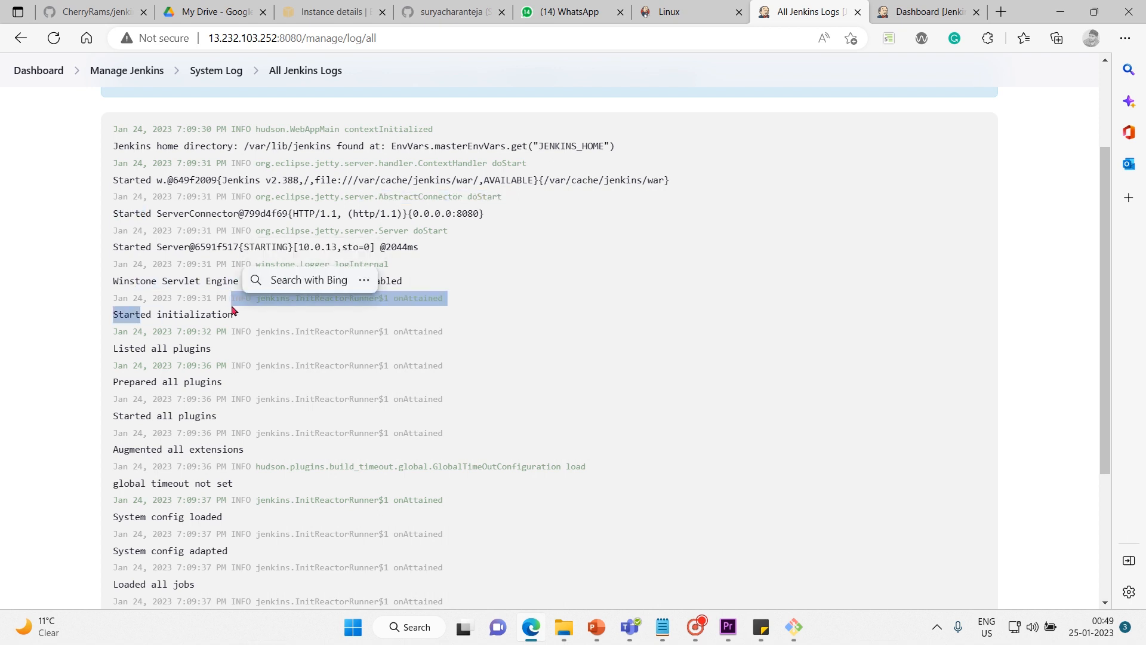
left_click(116, 343)
left_click_drag(116, 346, 211, 348)
left_click_drag(124, 382, 212, 383)
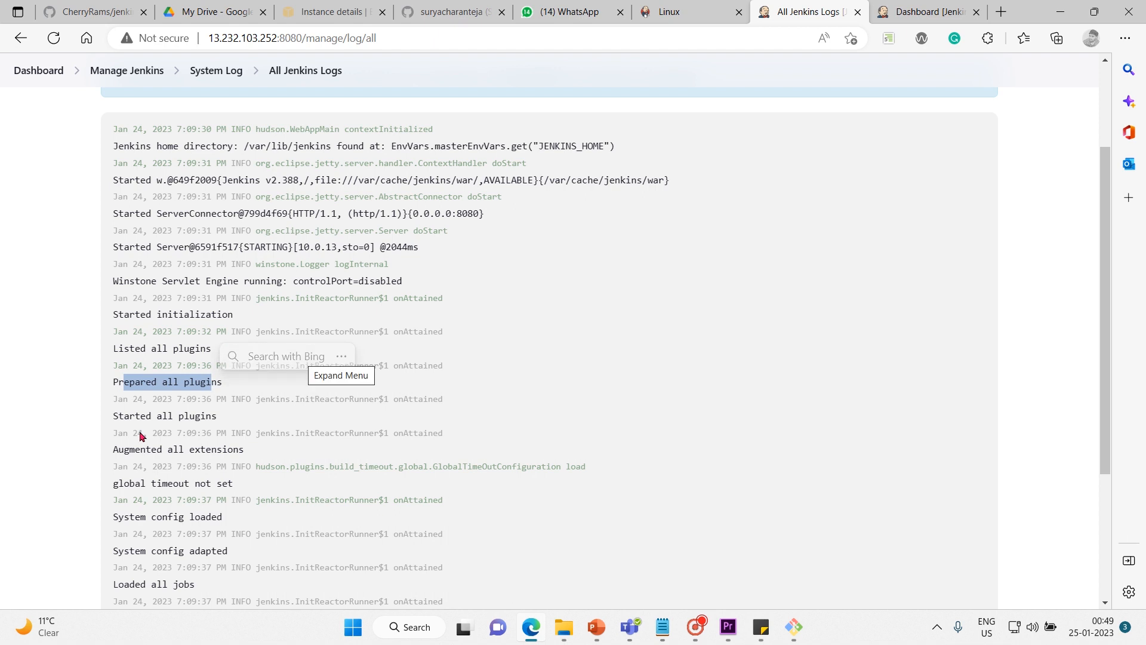
left_click(43, 431)
scroll(43, 431, "down", 3)
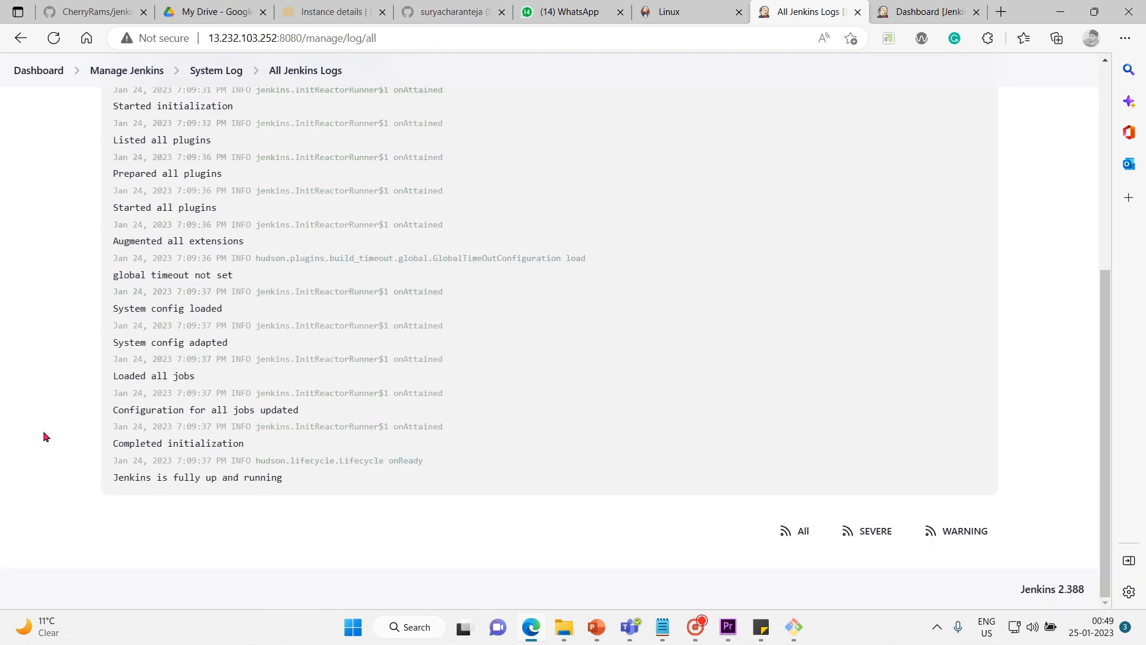
scroll(202, 472, "up", 5)
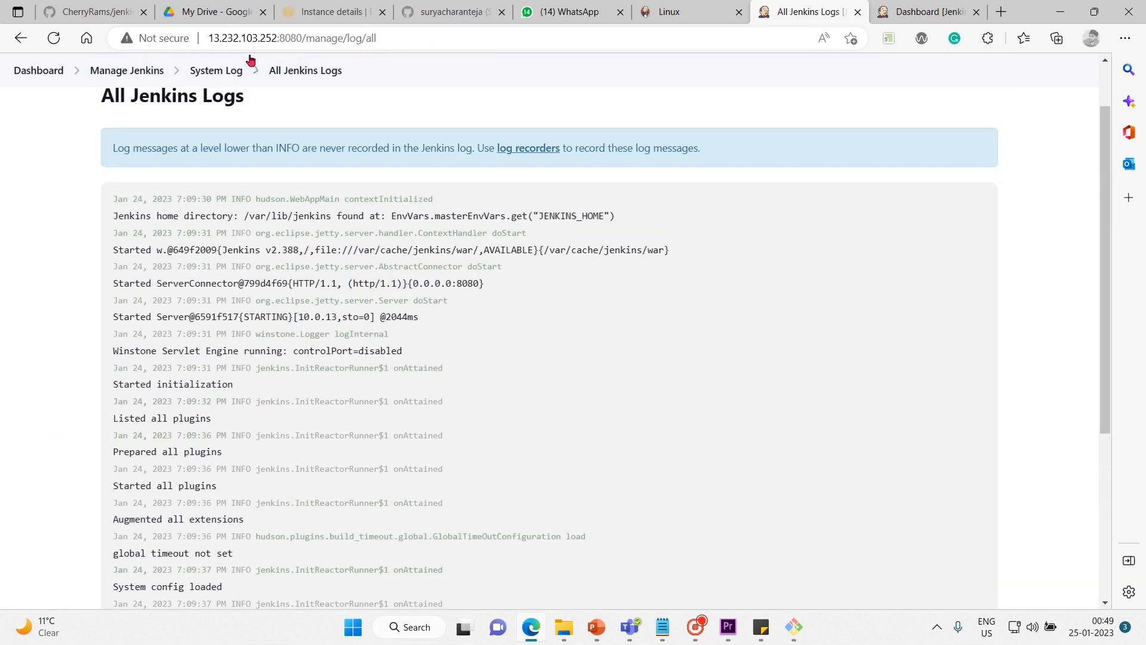
Return to Manage Jenkins, open Load Statistics and look over its executor graph and metric descriptions.
left_click(149, 72)
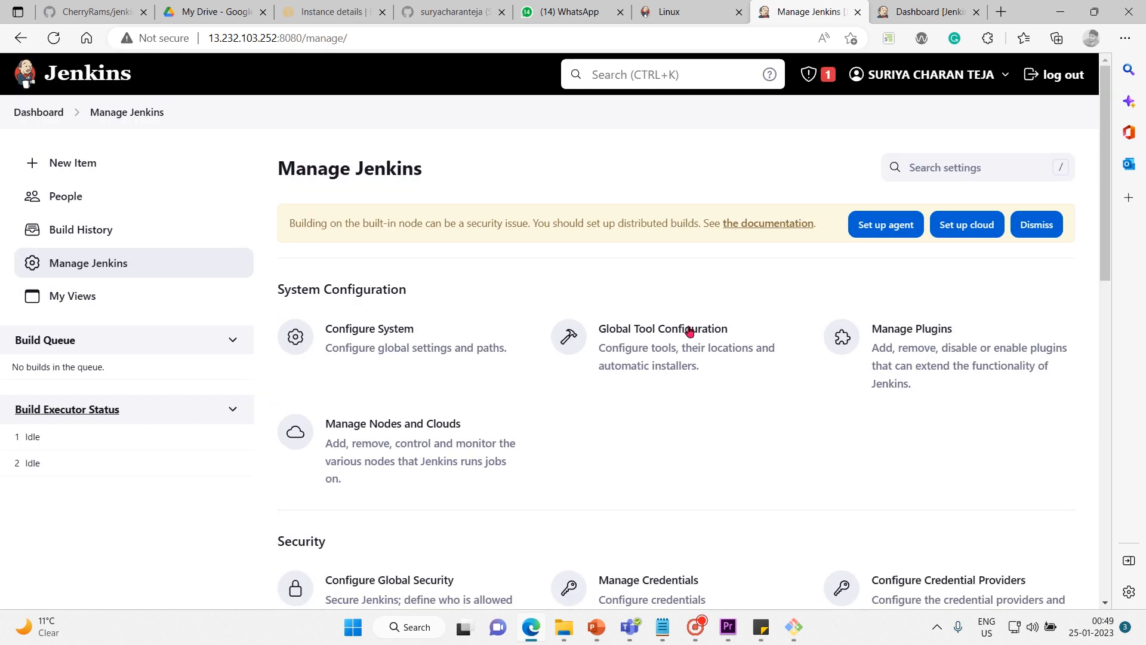
scroll(687, 333, "down", 1)
scroll(689, 332, "down", 8)
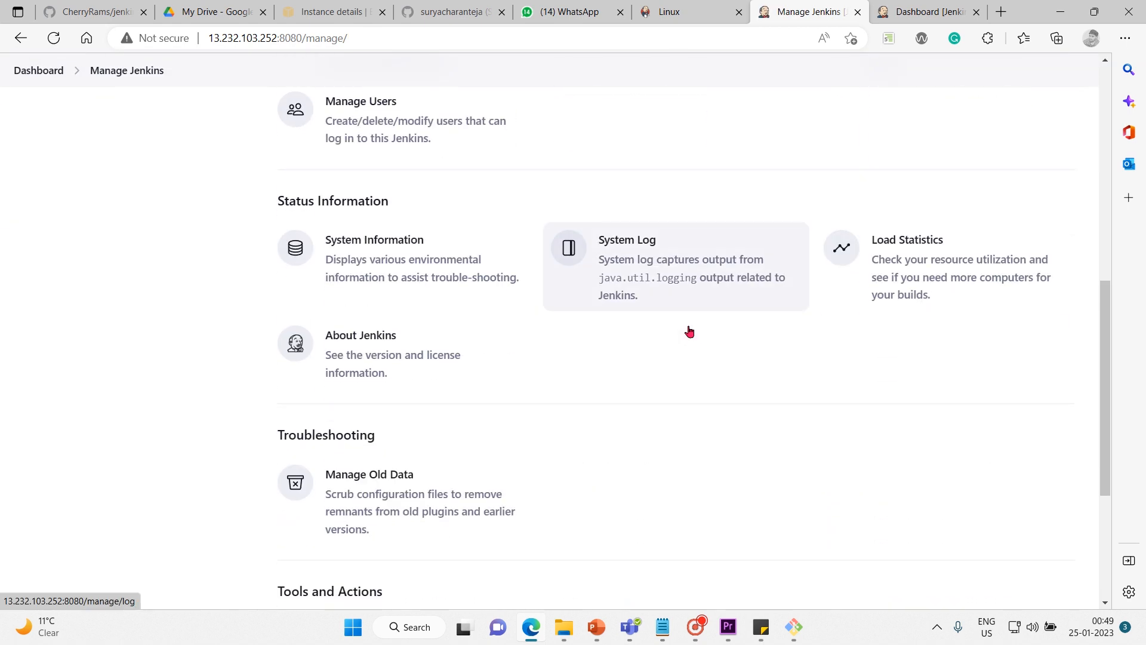
left_click(937, 272)
scroll(717, 341, "down", 5)
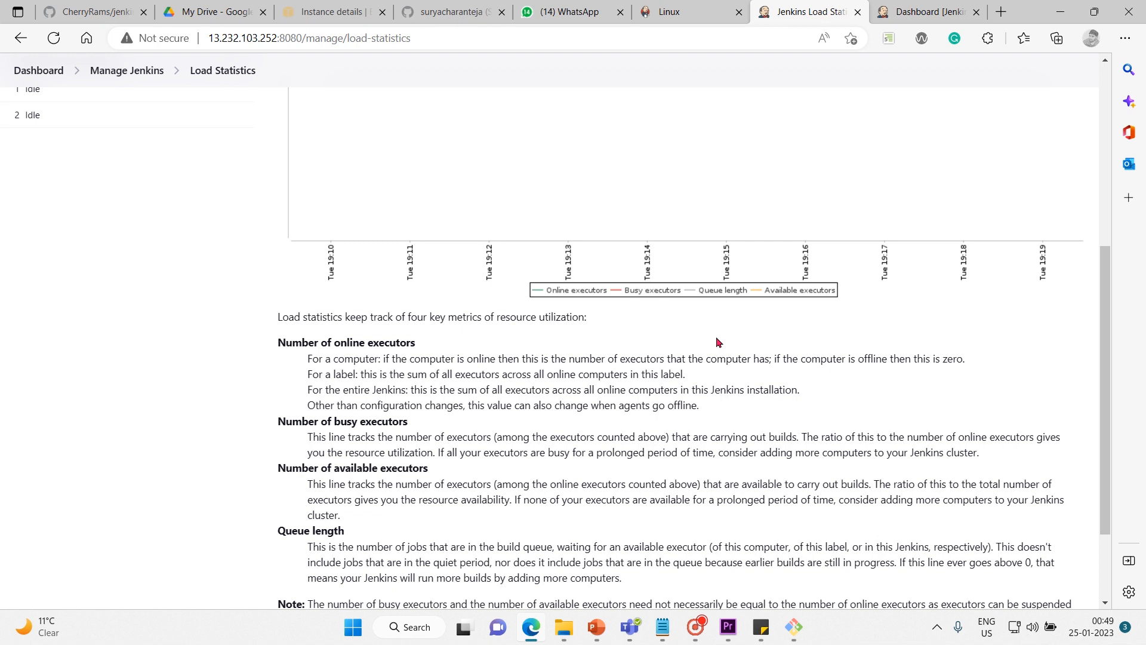
scroll(717, 342, "up", 5)
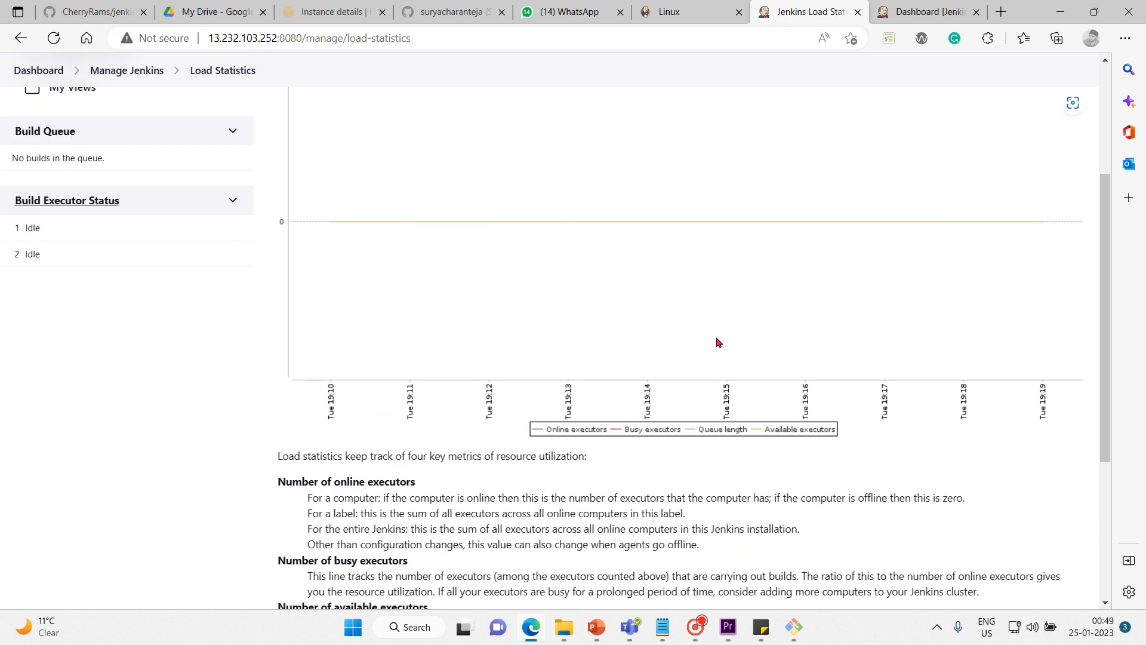
scroll(717, 341, "down", 1)
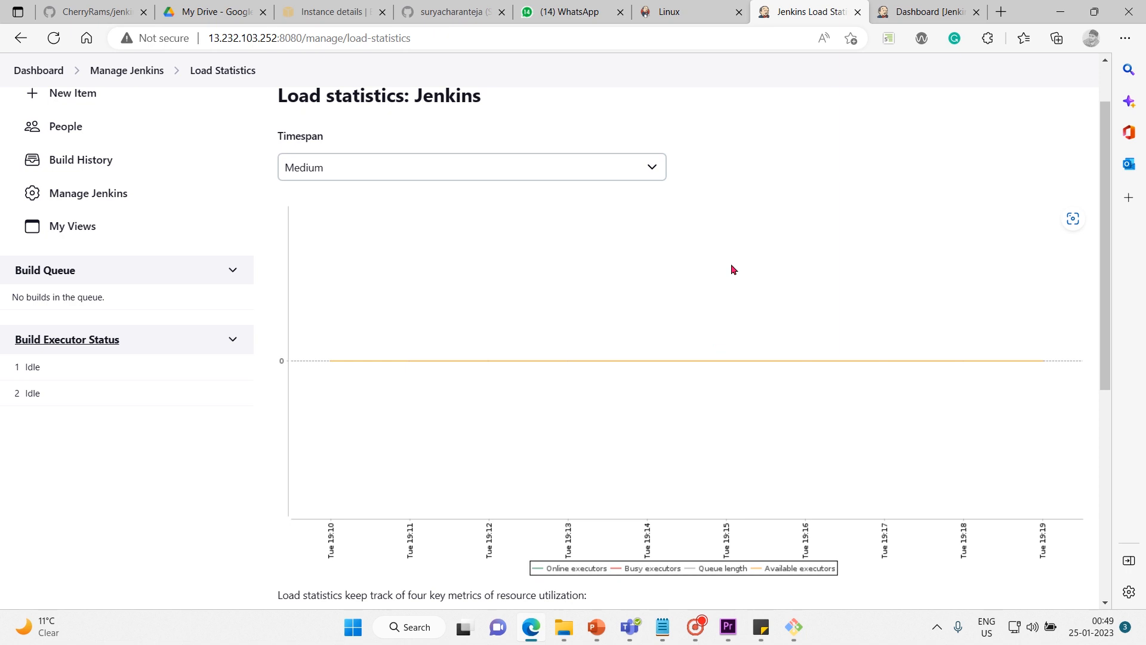
Switch the load statistics timespan to Short and then to Long to compare the graphs.
left_click(650, 167)
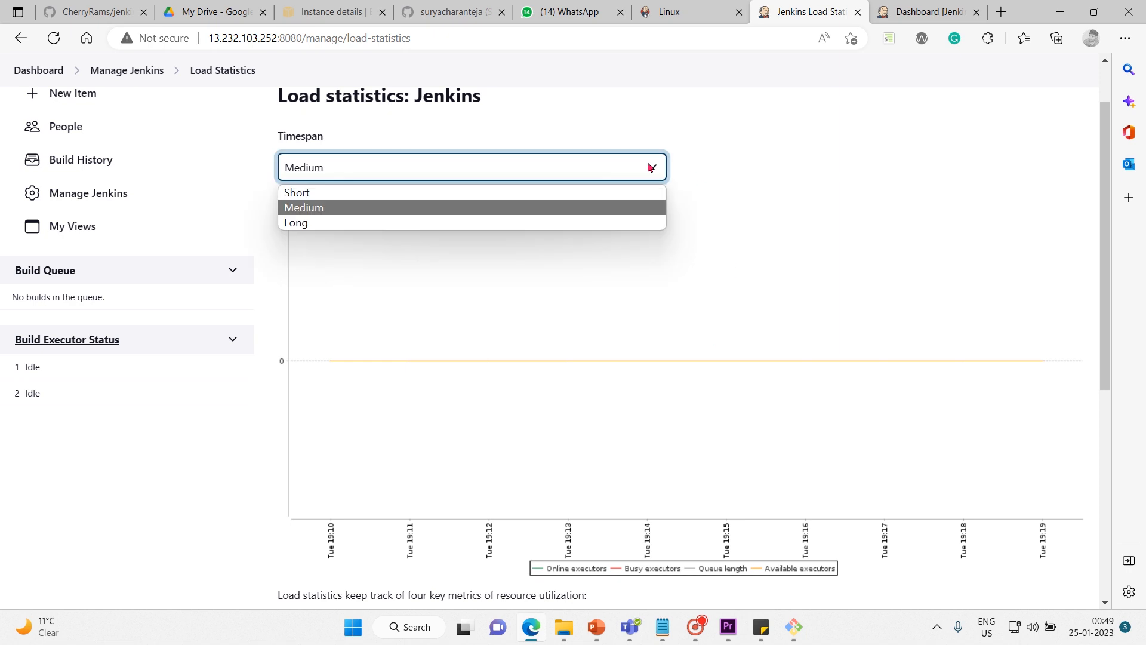
left_click(538, 199)
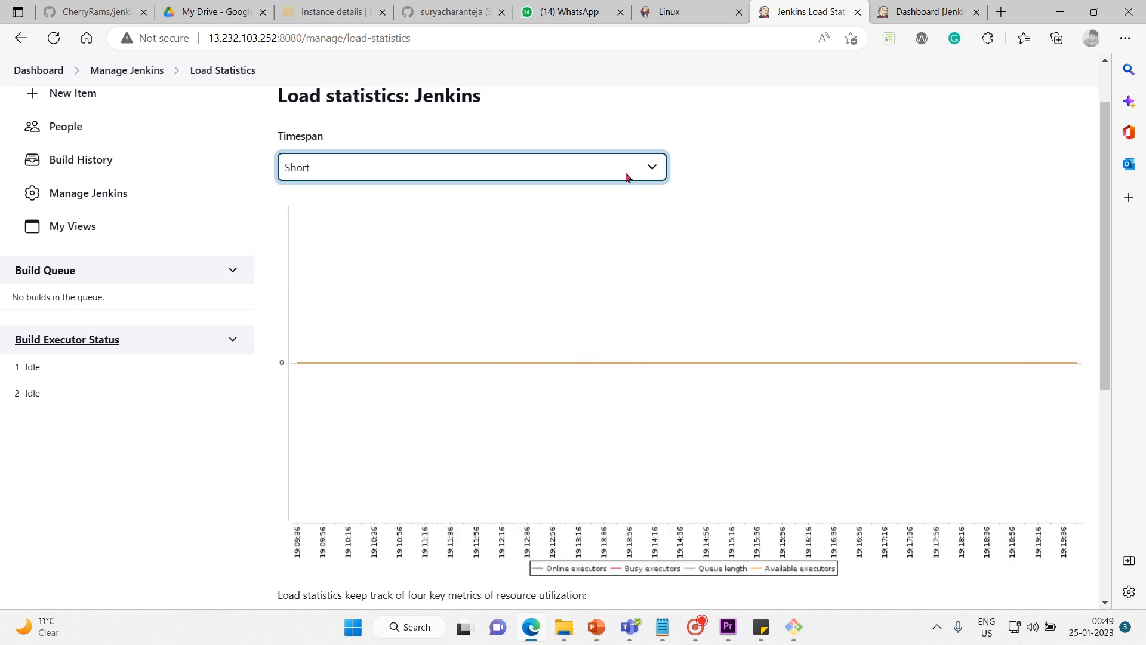
left_click(644, 170)
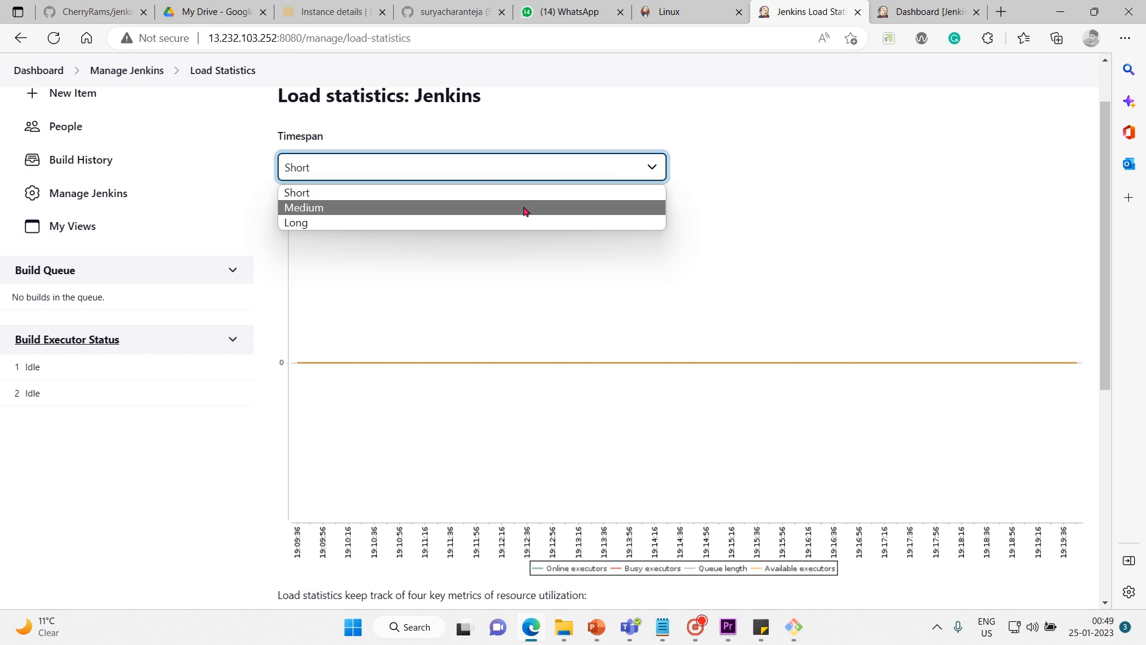
left_click(523, 207)
key("Down")
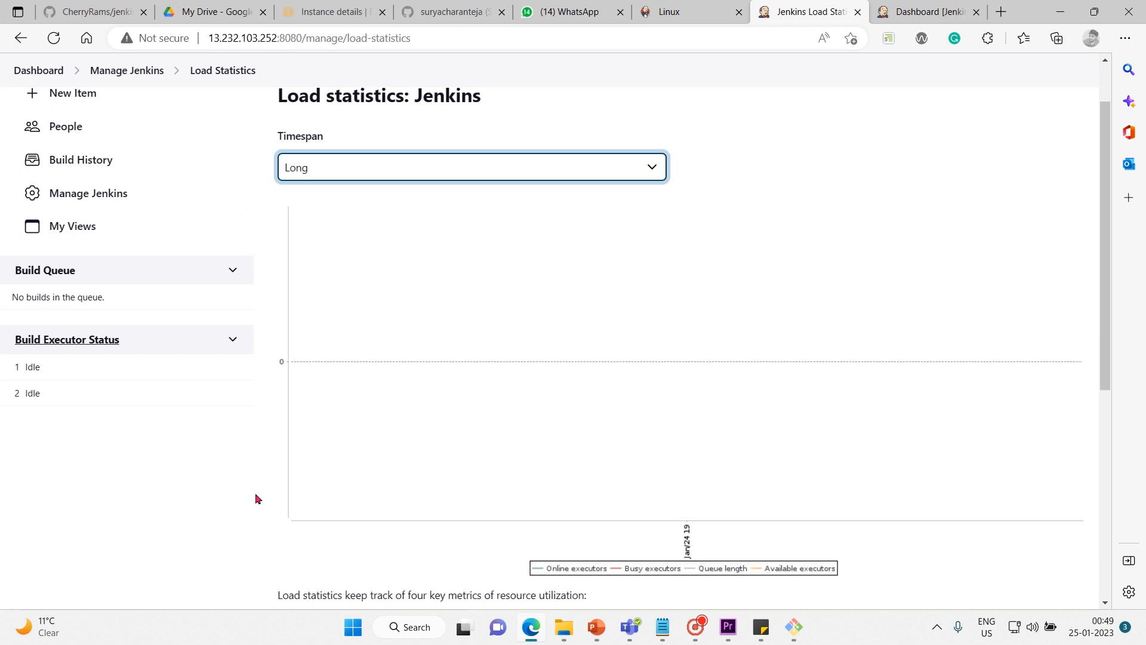
Review the explanations of online, busy and available executors and queue length below the load graph.
left_click(261, 526)
scroll(263, 527, "down", 1)
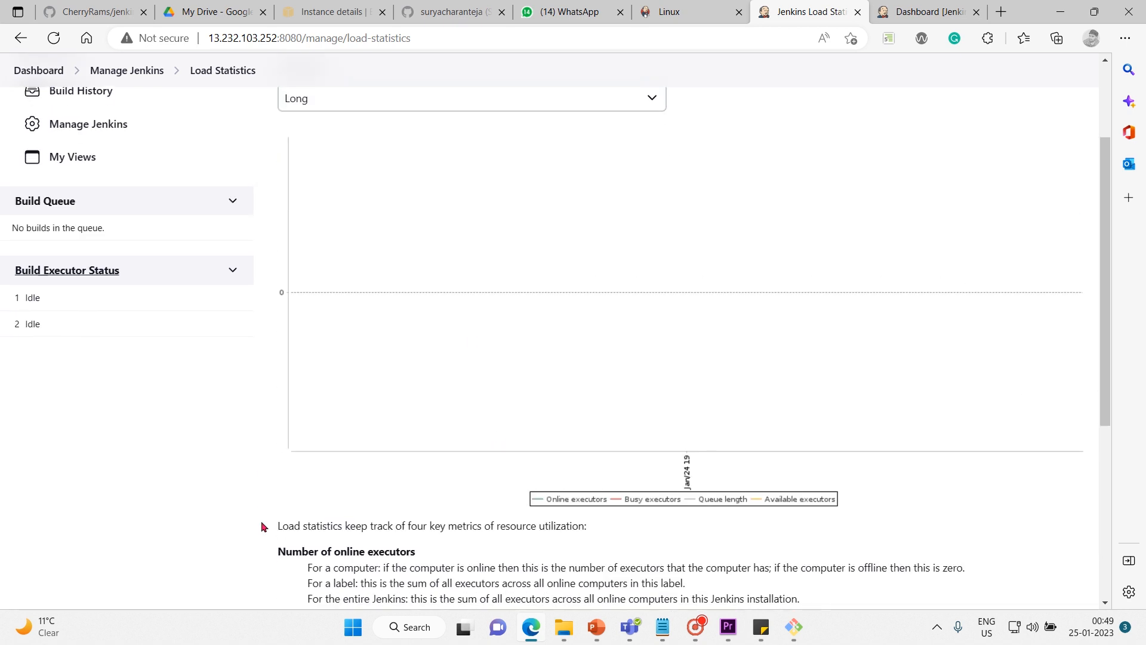
scroll(261, 527, "down", 5)
scroll(262, 527, "up", 7)
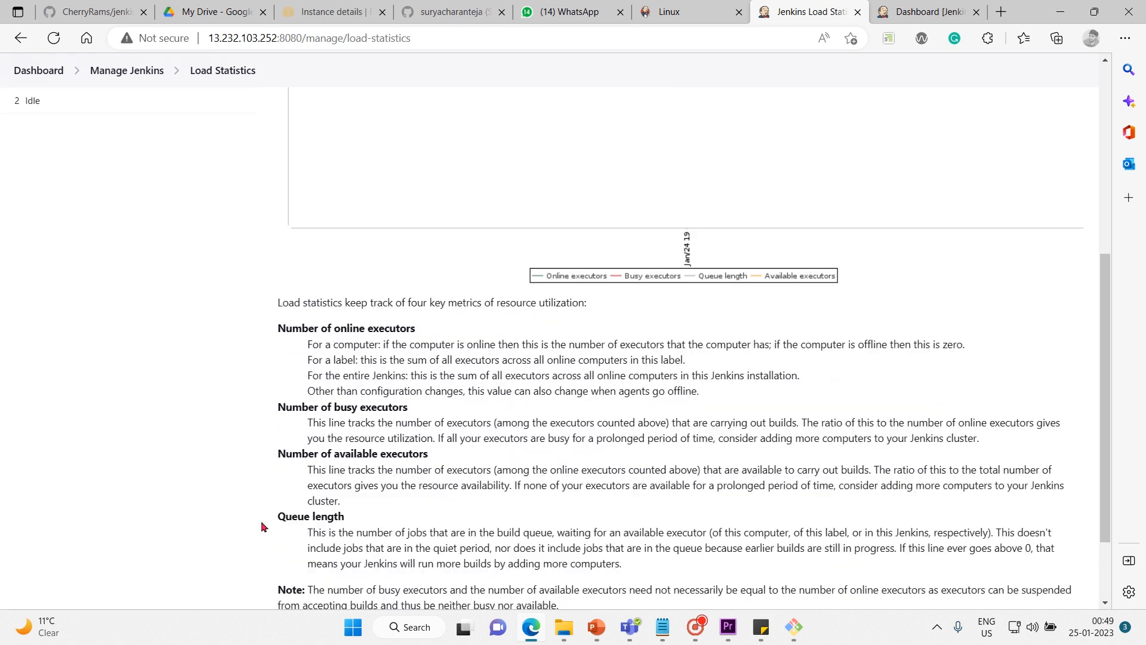
Return to Manage Jenkins, open About Jenkins and browse the Mavenized dependencies with their Maven IDs and licenses.
left_click(149, 112)
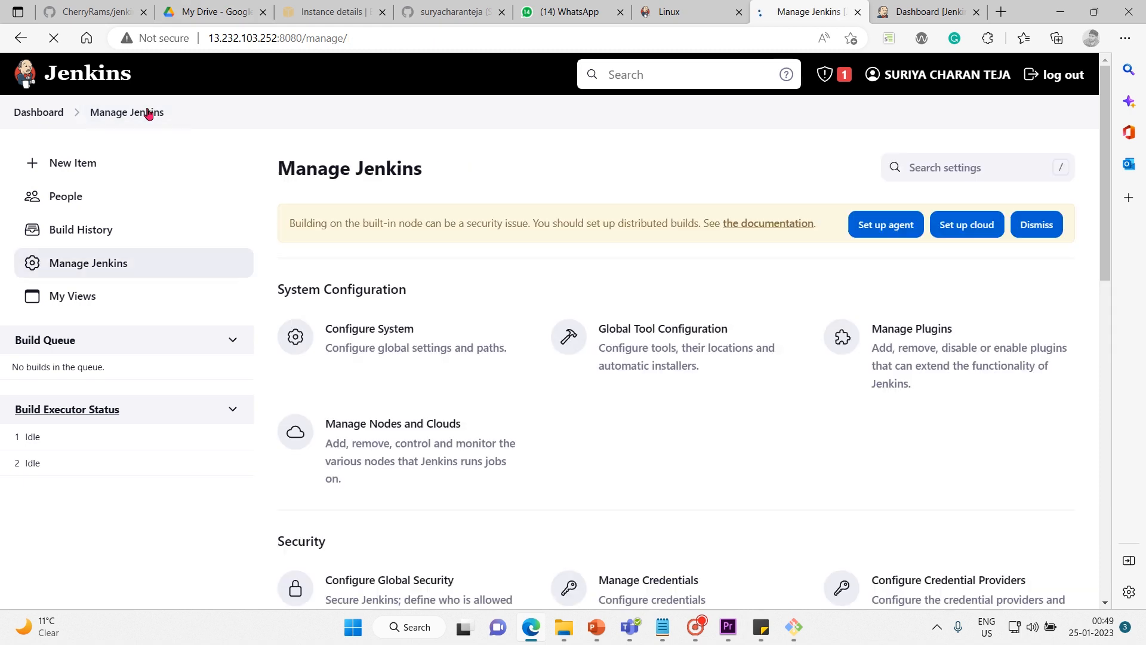
scroll(682, 452, "down", 8)
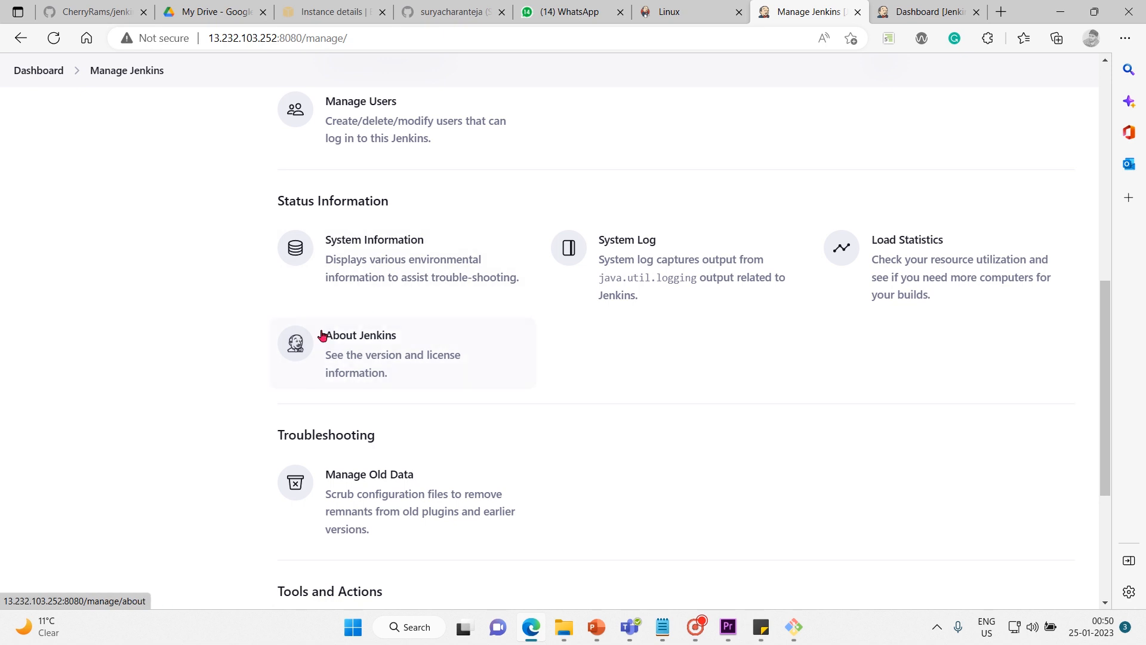
left_click(411, 356)
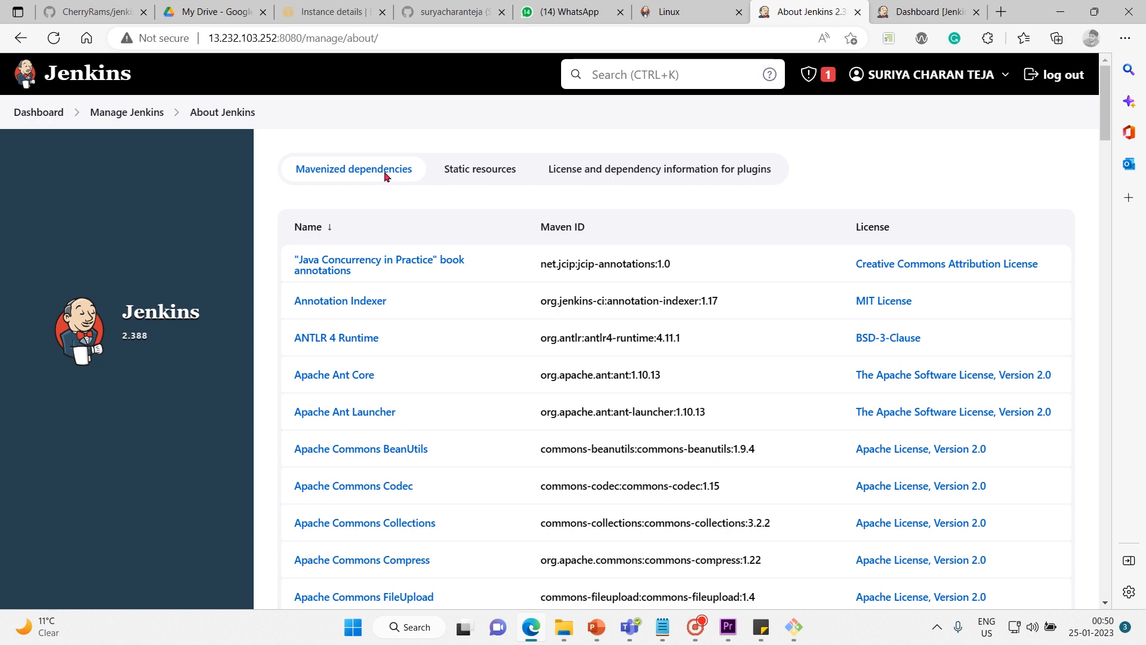
scroll(722, 585, "down", 2)
scroll(722, 585, "down", 10)
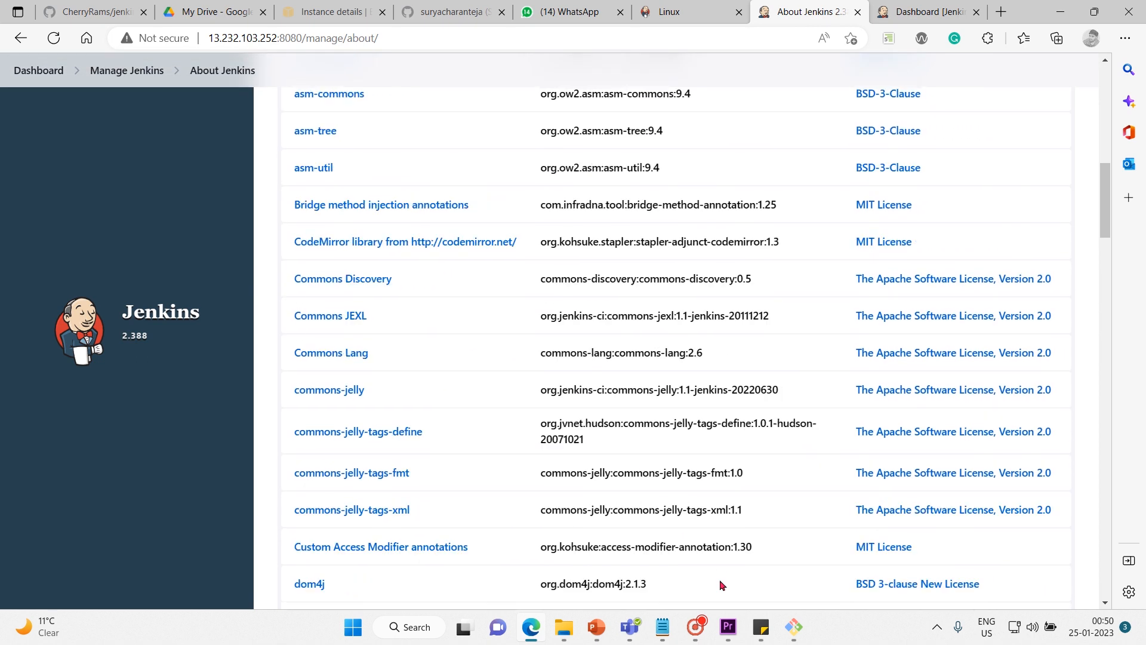
scroll(721, 585, "up", 12)
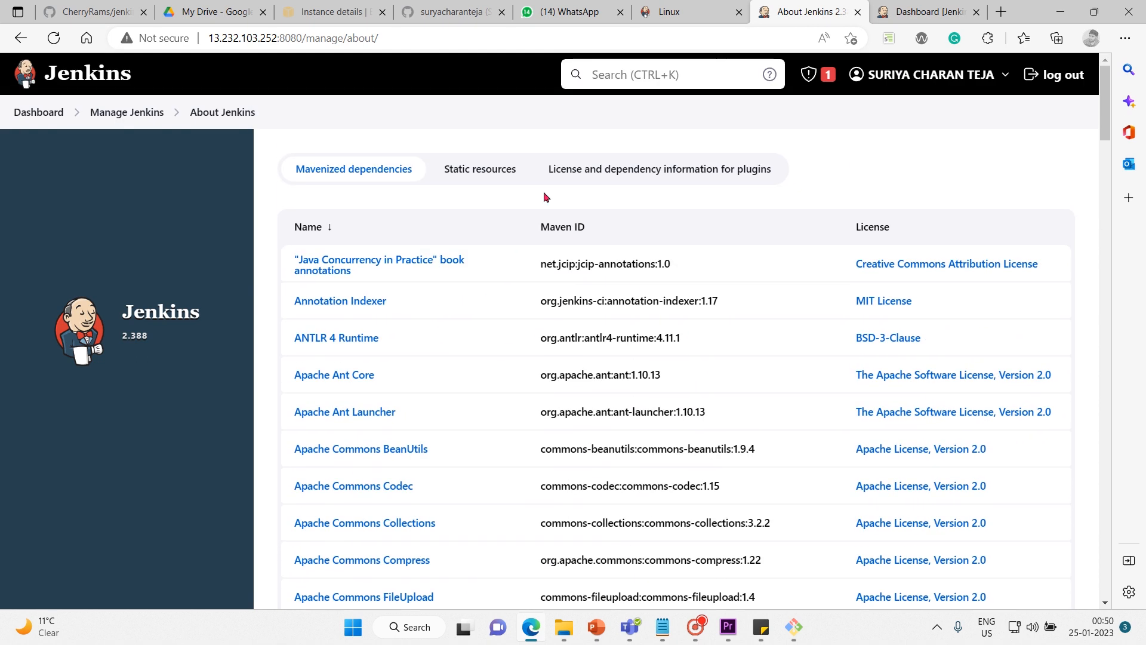
View the Static resources of About Jenkins, and browse the License and dependency information for plugins.
left_click(504, 176)
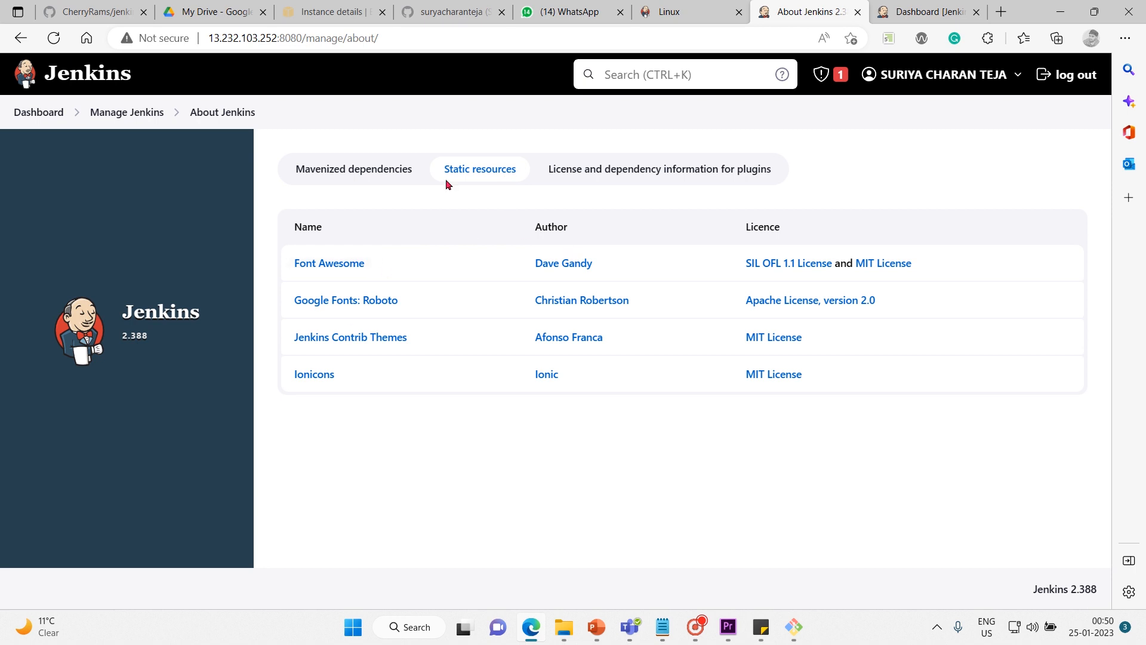
left_click(619, 173)
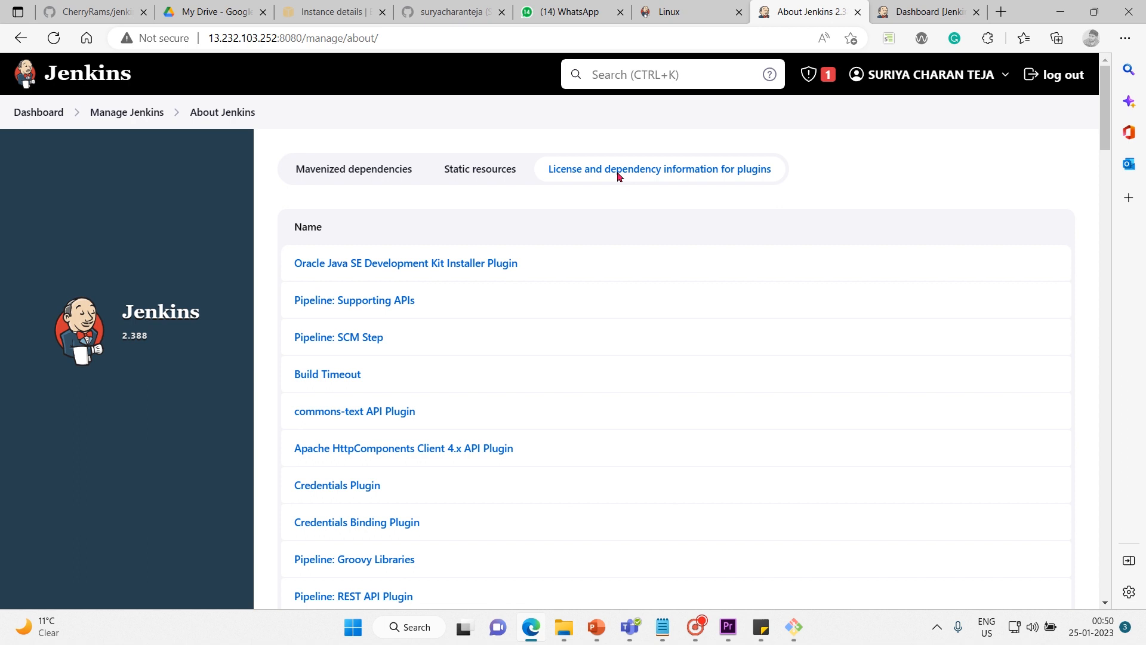
scroll(567, 438, "down", 7)
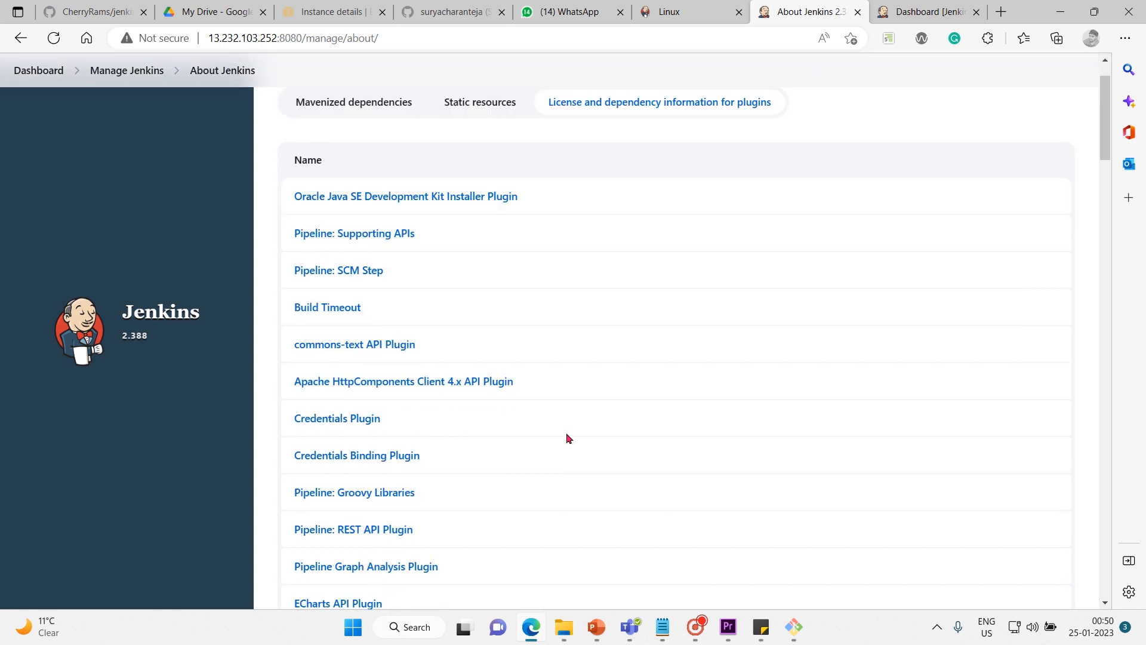
scroll(568, 437, "down", 17)
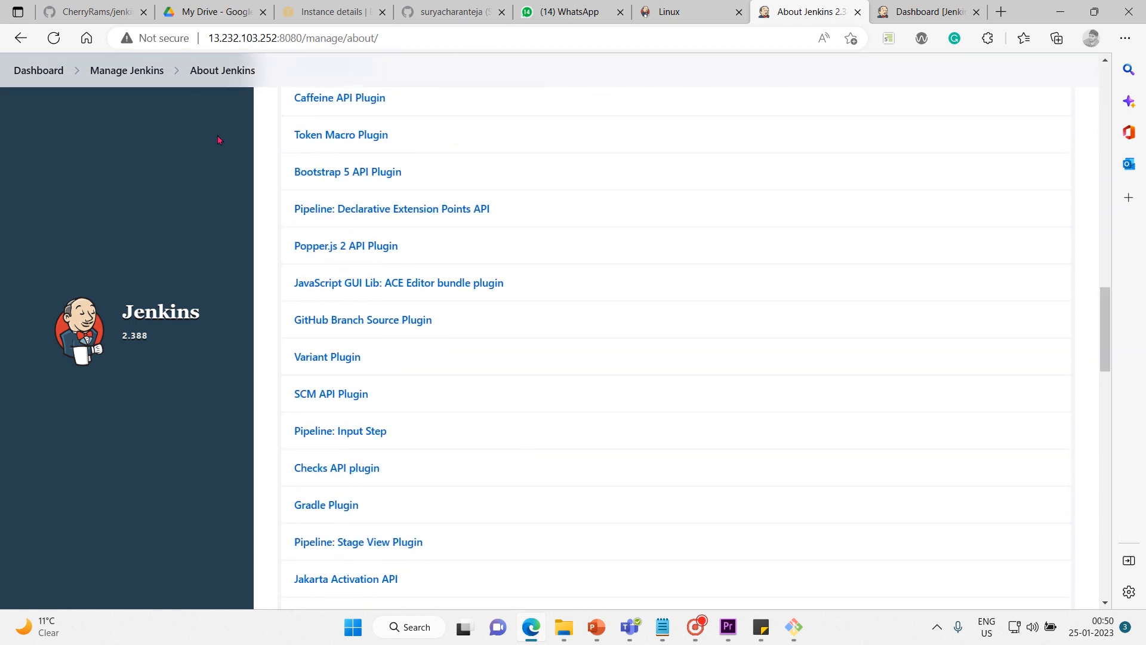
Return to Manage Jenkins, open Manage Old Data under Troubleshooting and read how Jenkins handles data stored in old formats.
left_click(138, 72)
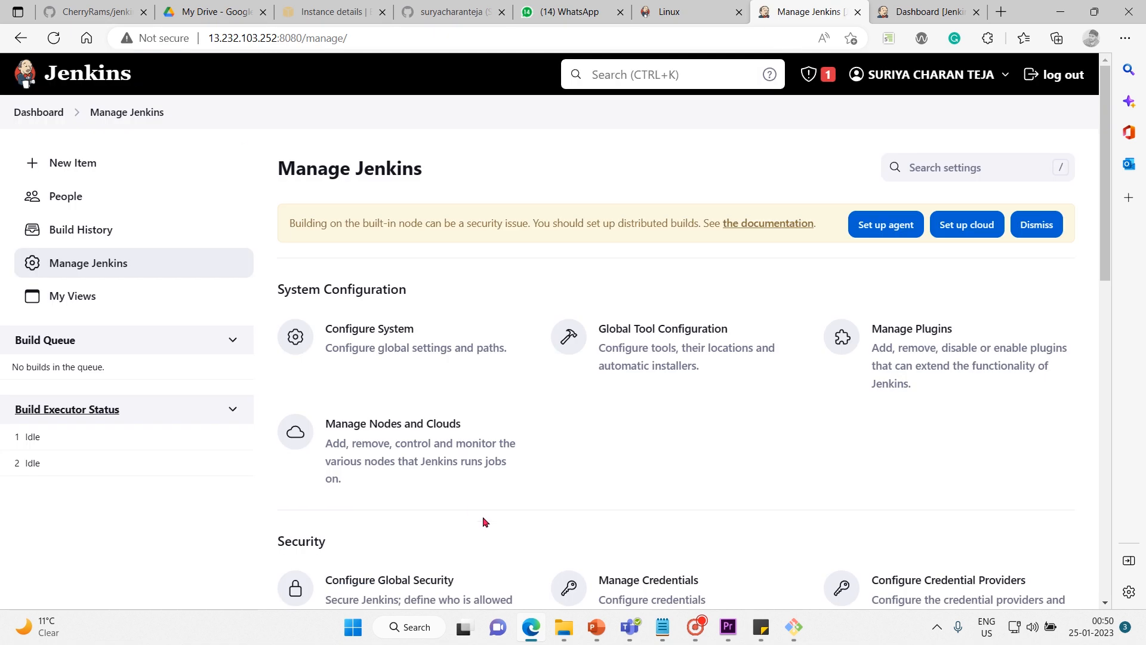
scroll(483, 518, "down", 10)
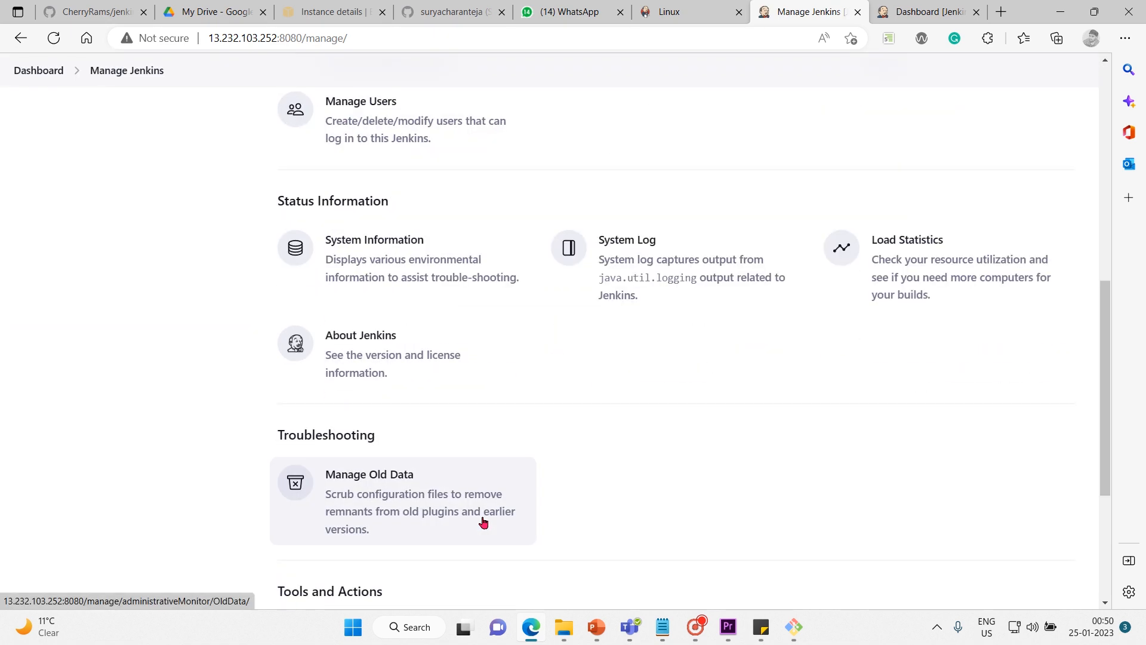
scroll(484, 522, "down", 2)
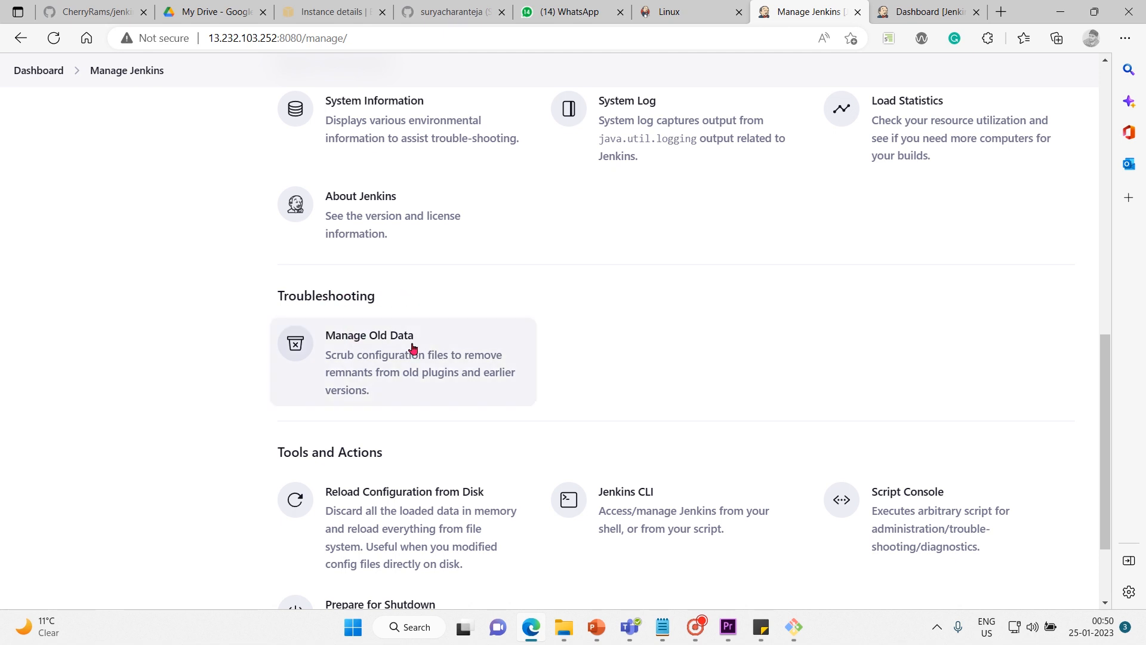
left_click(446, 364)
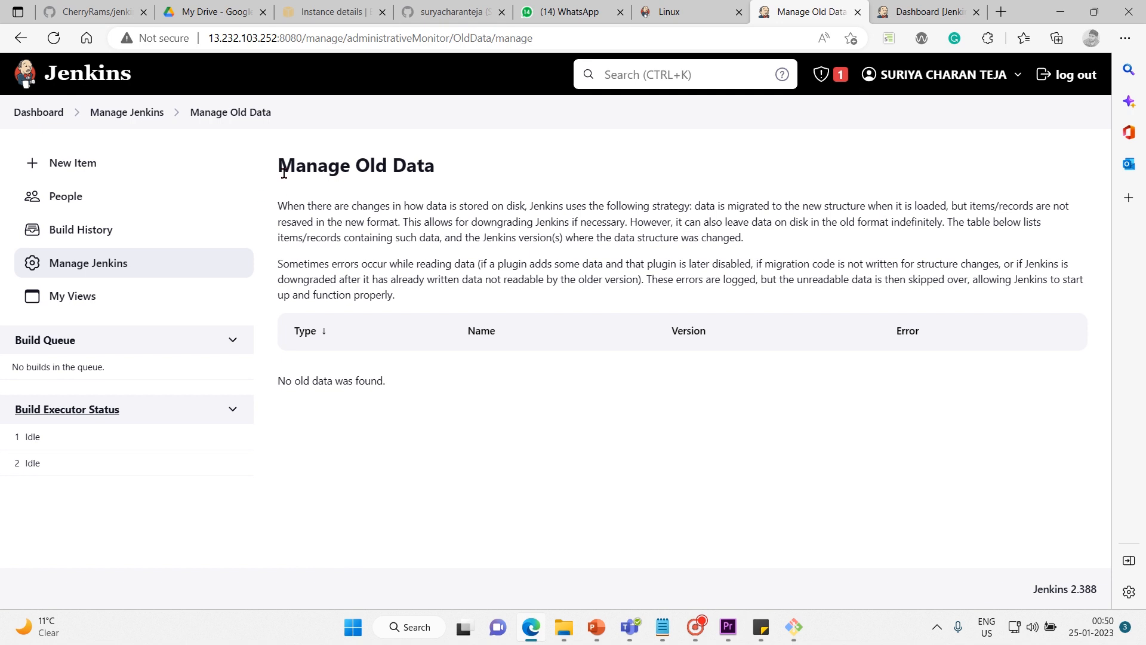
left_click_drag(284, 172, 599, 266)
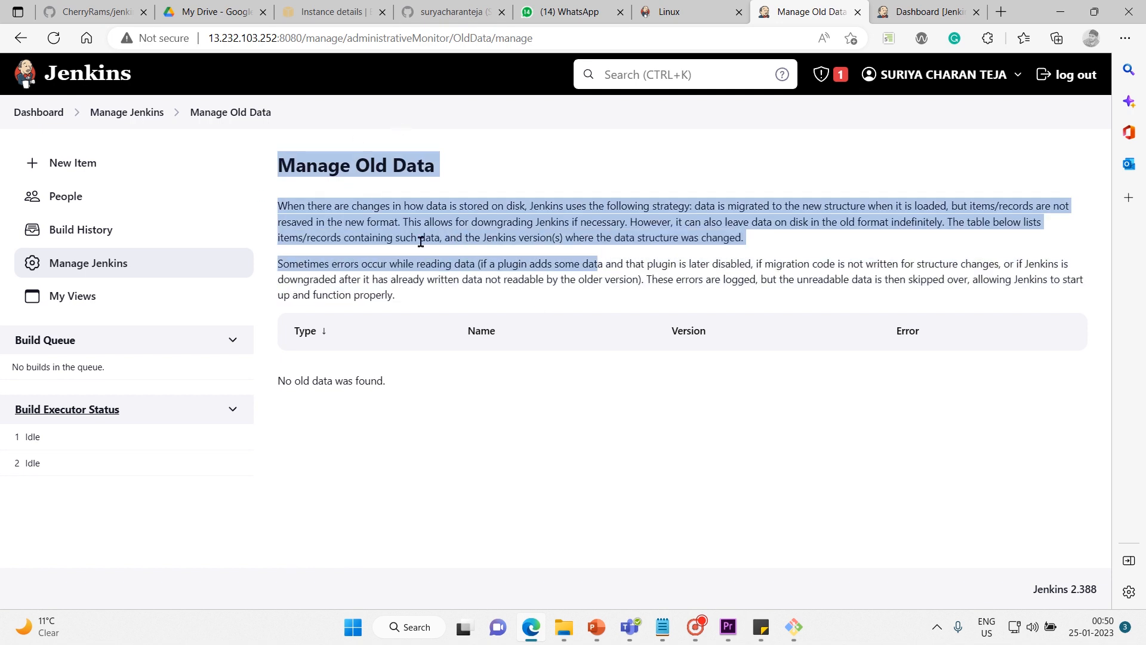
Go back to Manage Jenkins, review the Tools and Actions section and open the Prepare for Shutdown page.
left_click(154, 118)
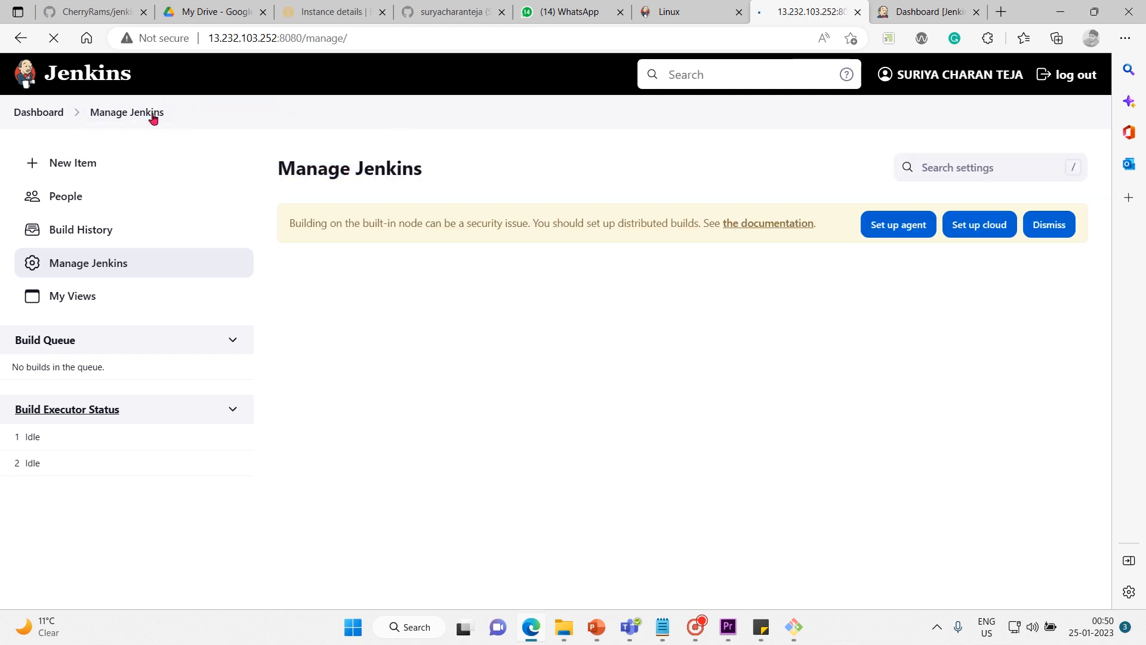
scroll(661, 640, "down", 9)
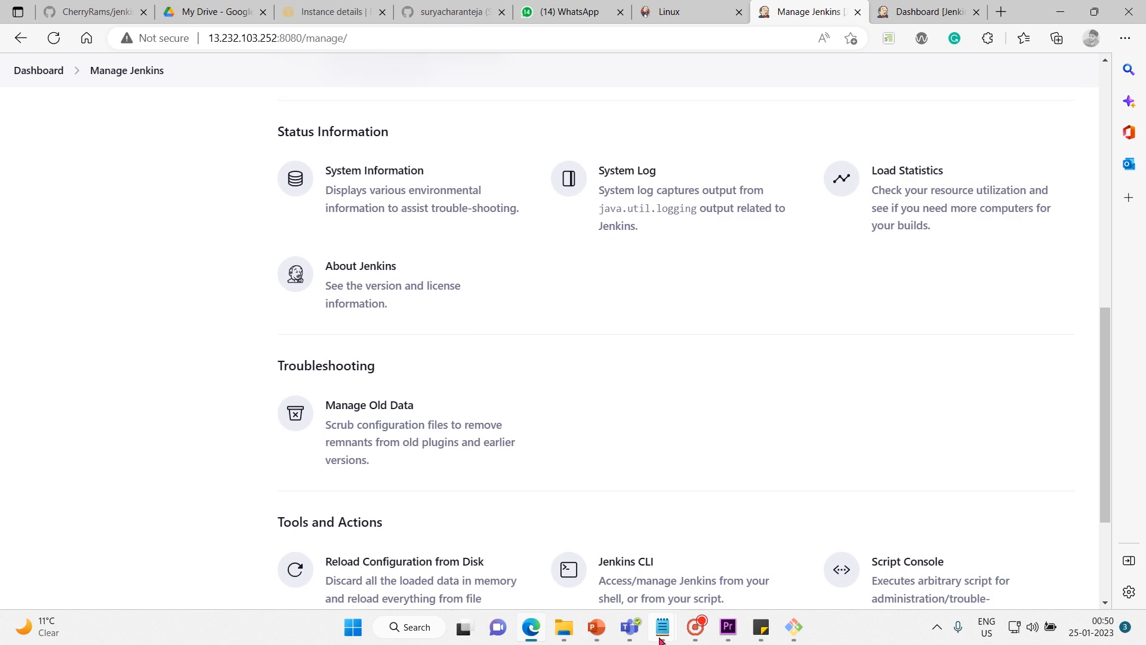
scroll(660, 640, "down", 2)
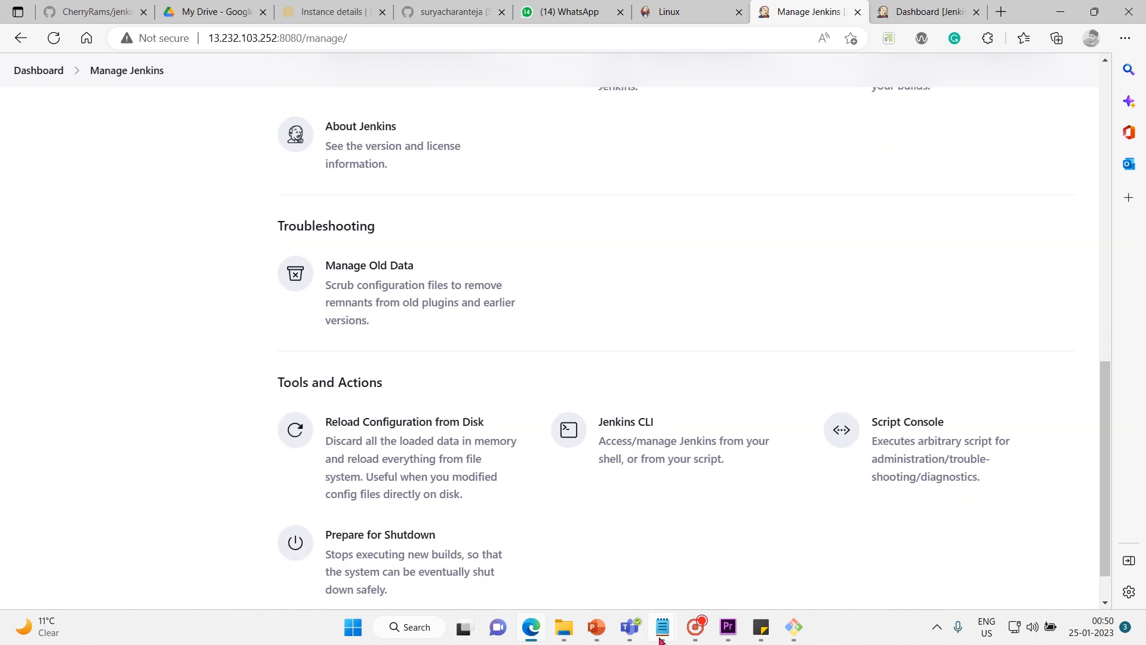
scroll(661, 640, "down", 1)
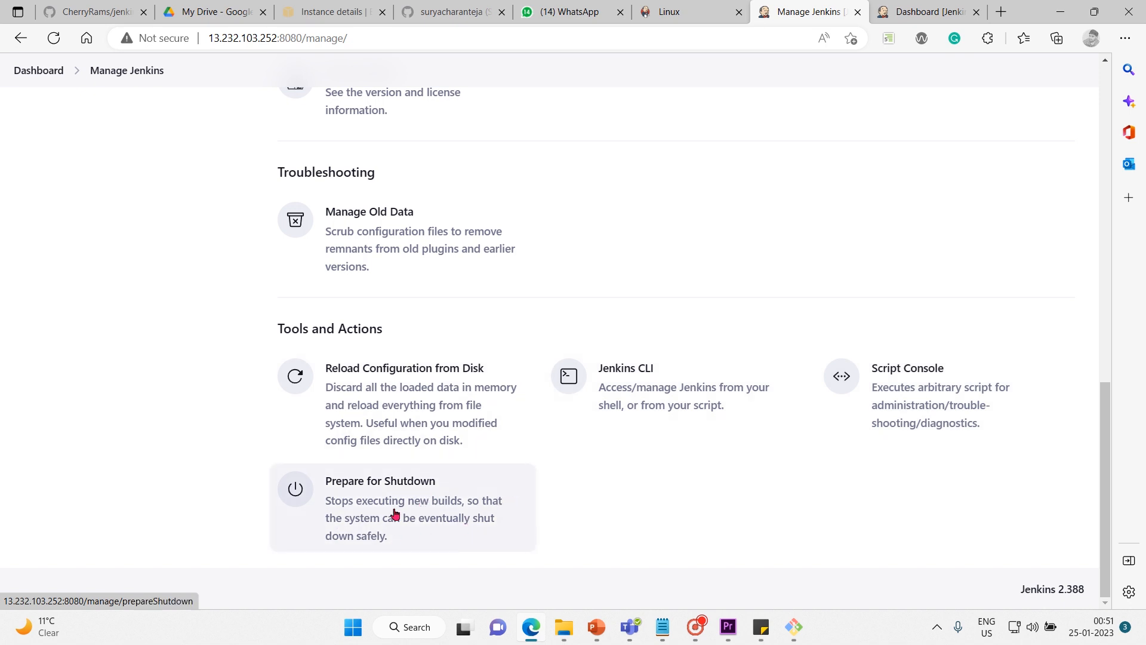
left_click(420, 532)
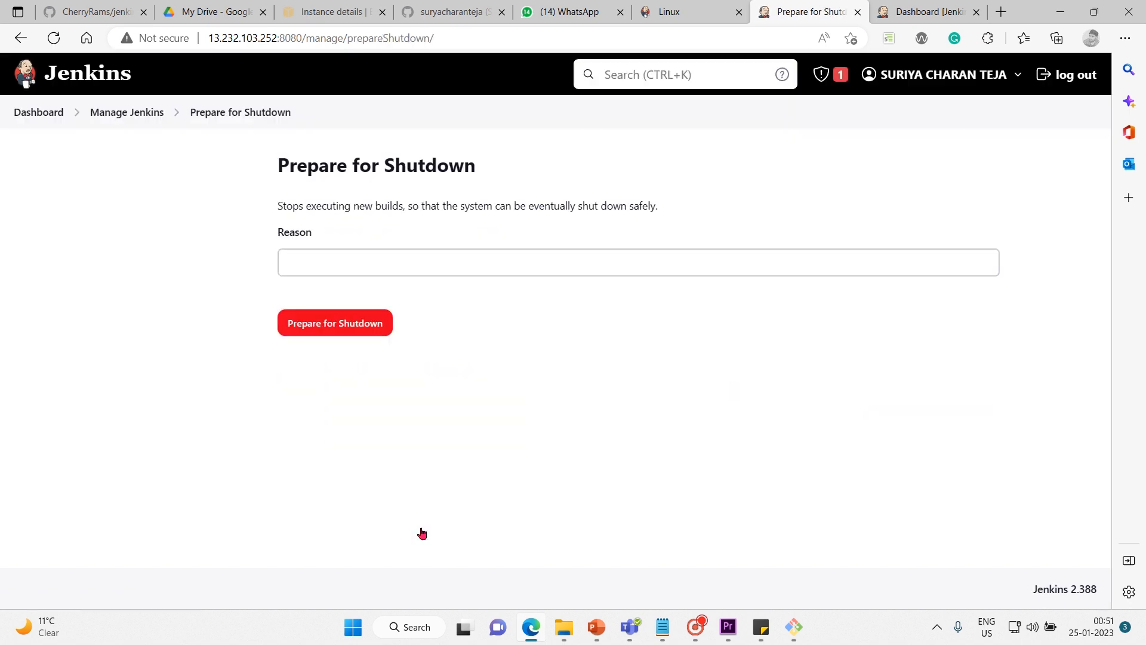
Leave Prepare for Shutdown without submitting it and look over the Manage Jenkins sections once more.
left_click(137, 113)
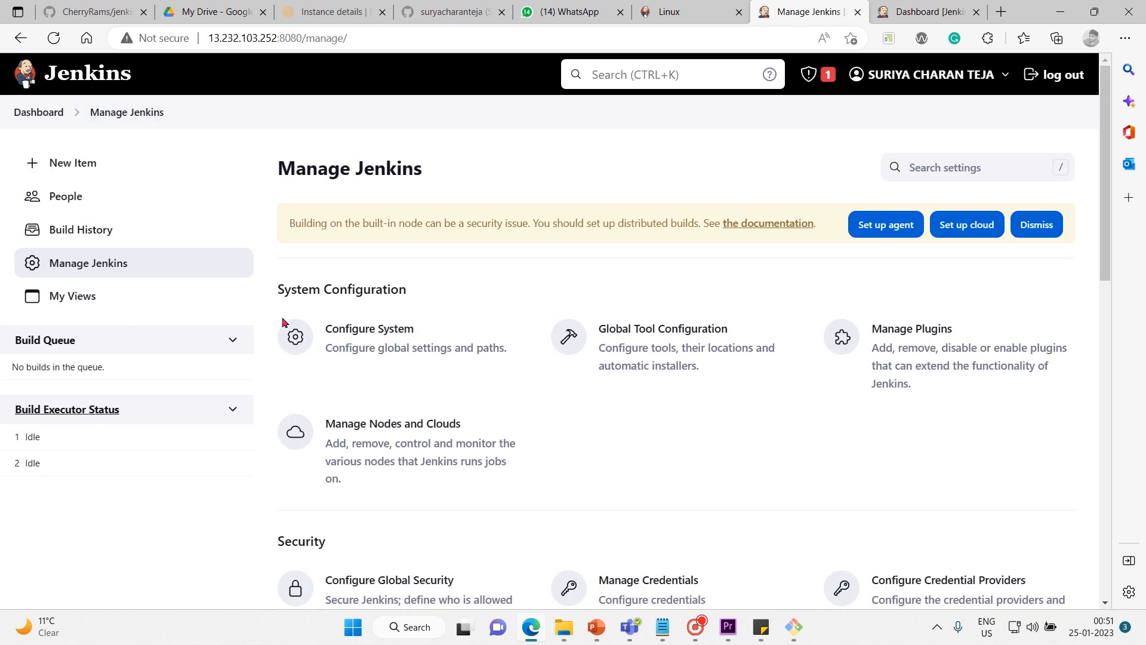
scroll(673, 489, "down", 1)
scroll(671, 485, "down", 10)
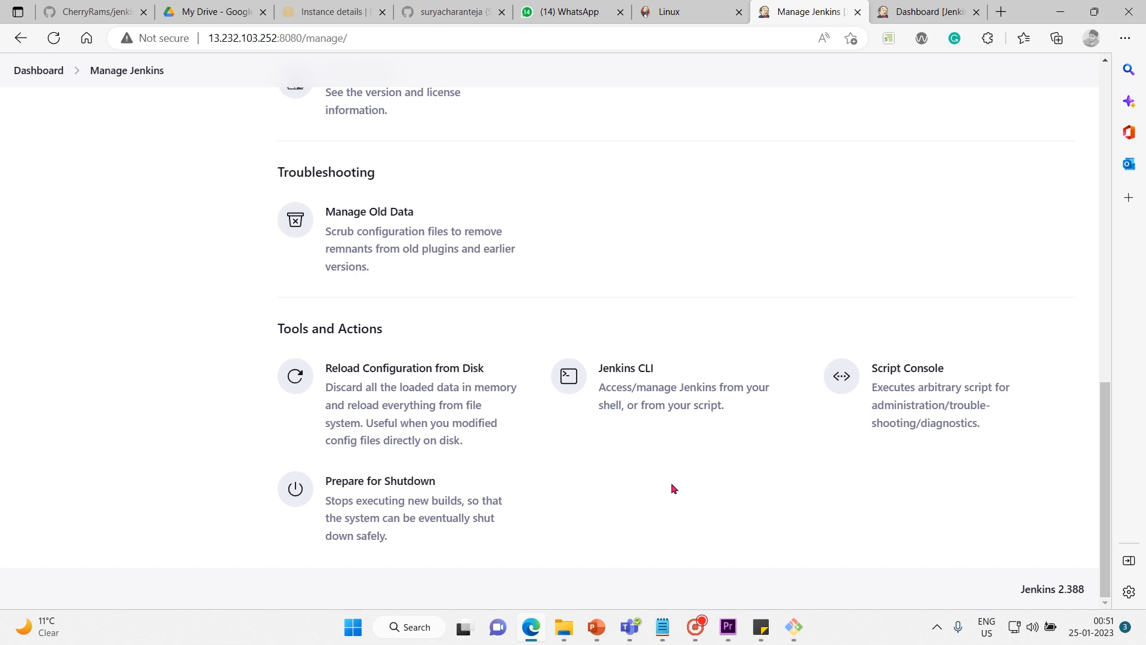
scroll(672, 485, "up", 10)
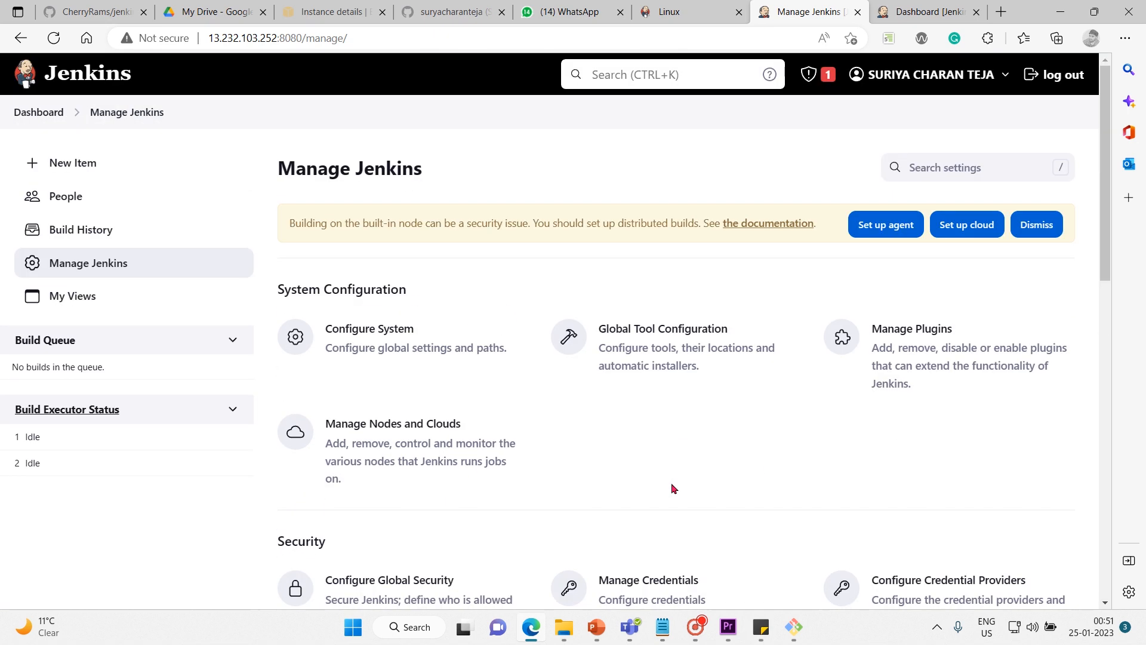